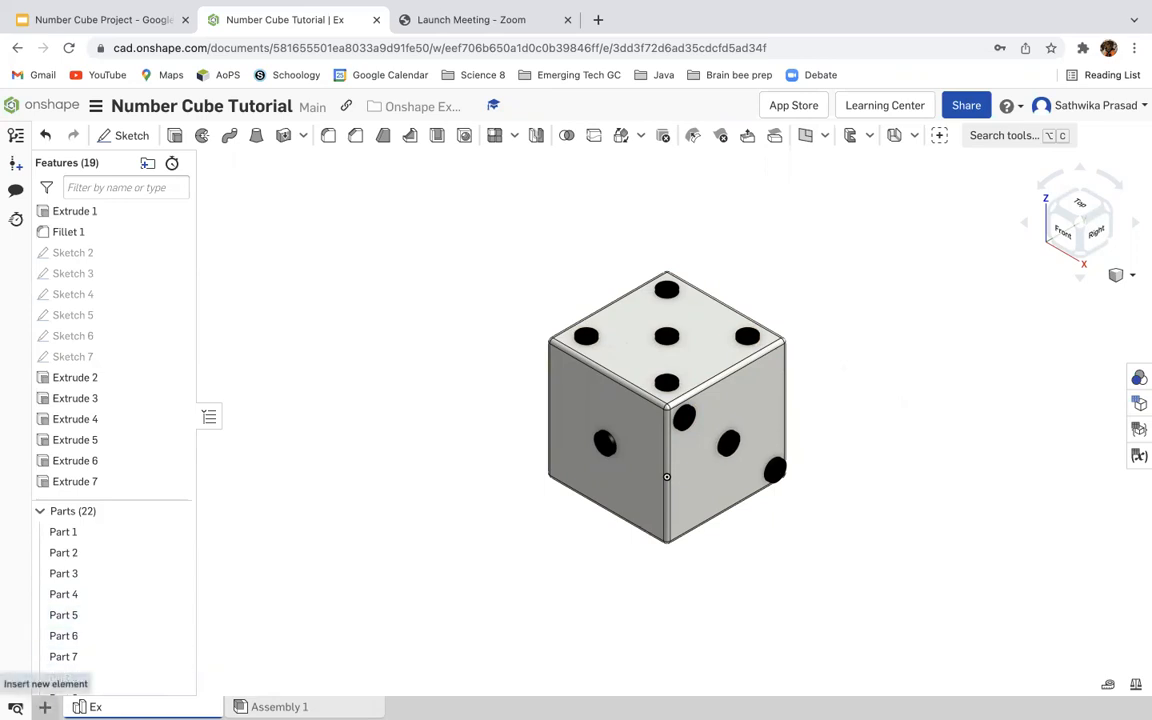
Step: Create a new part studio in the document and rename it as Dot Cube
click(44, 707)
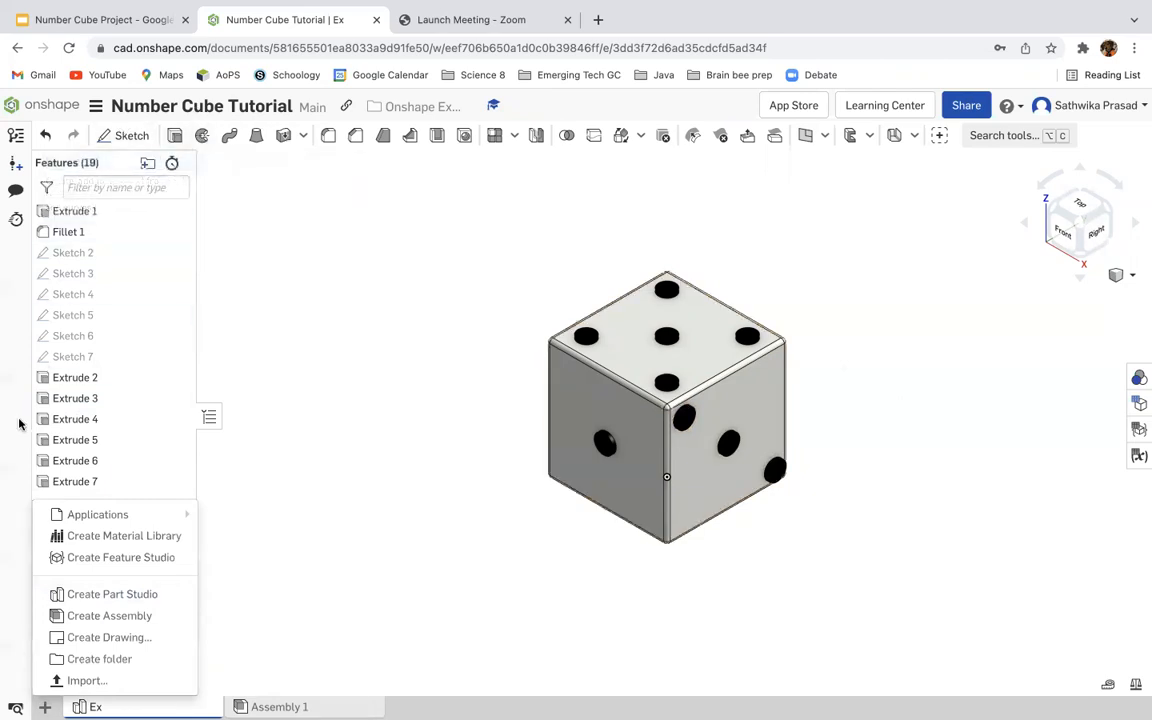
click(122, 593)
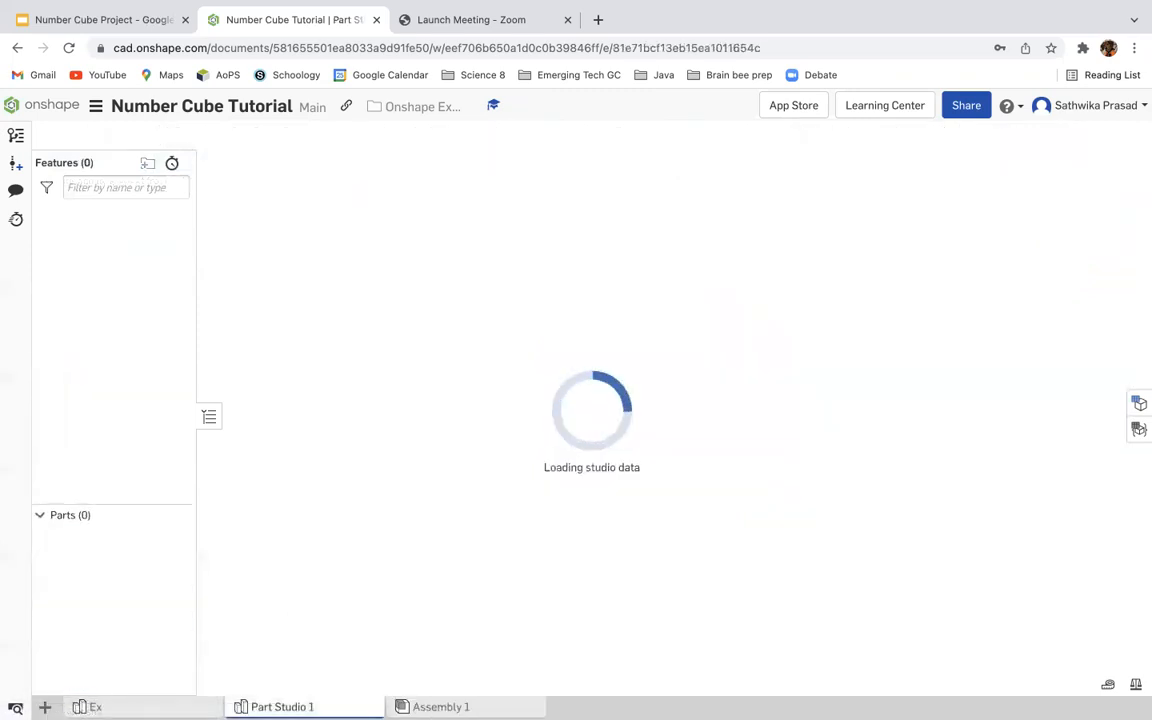
double_click(322, 705)
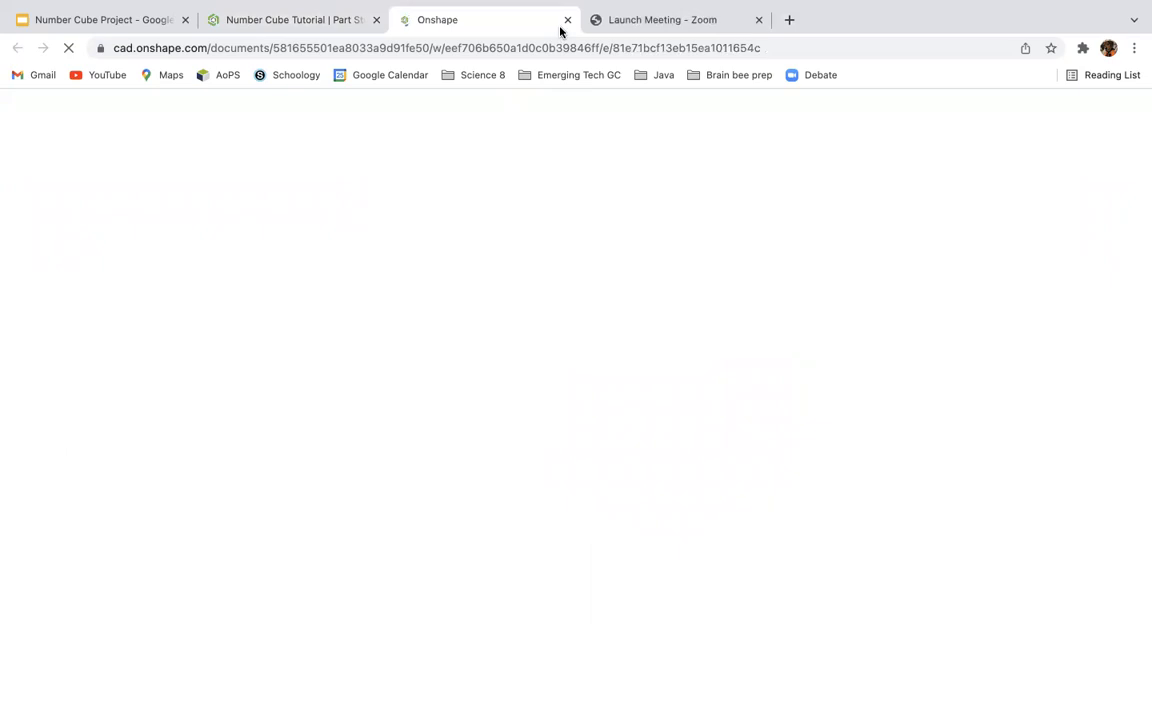
click(568, 20)
click(279, 583)
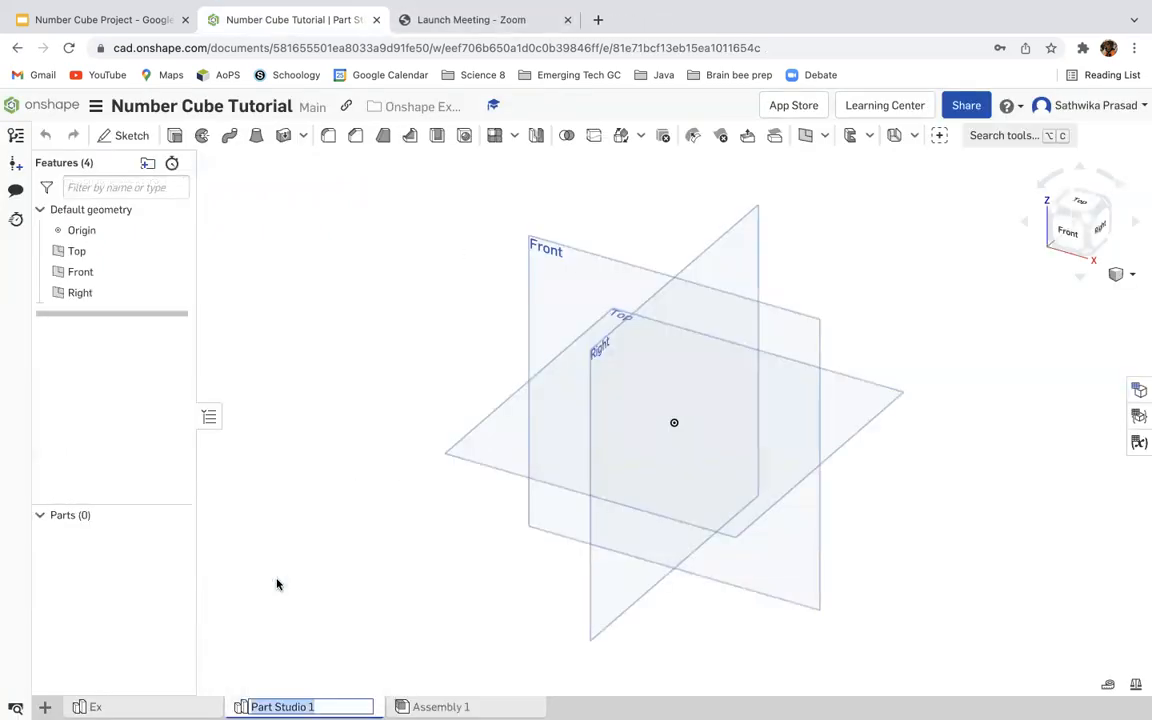
key(BackSpace)
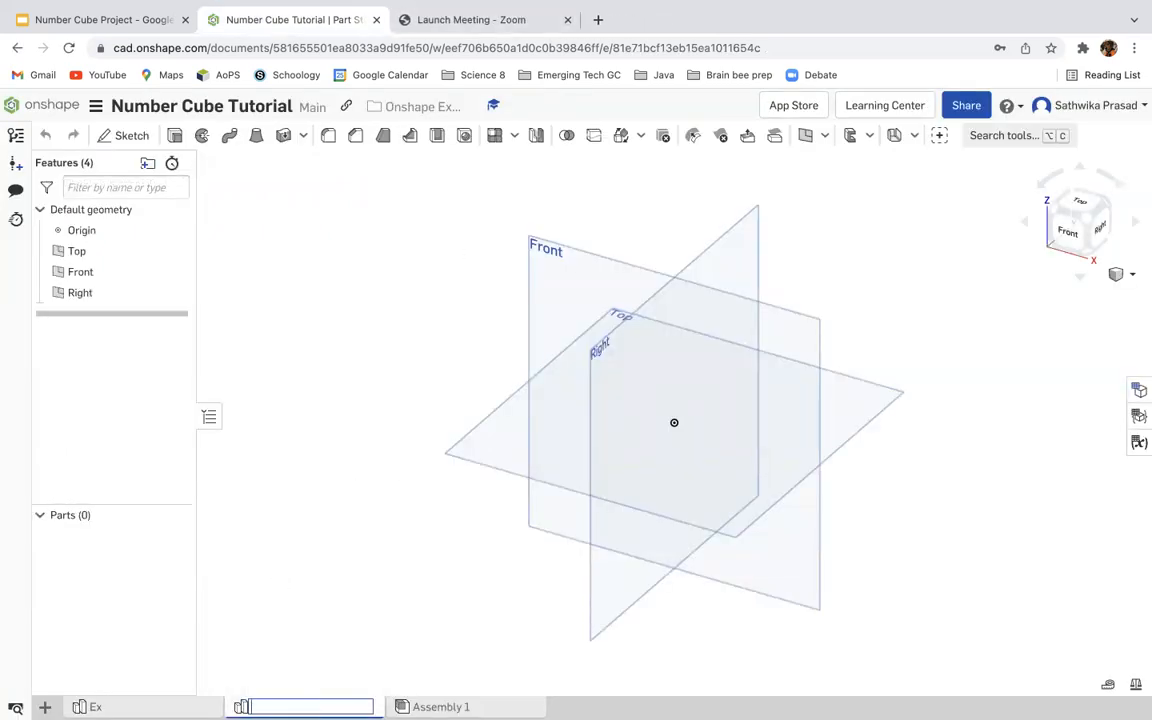
text(Dot Cube)
key(Return)
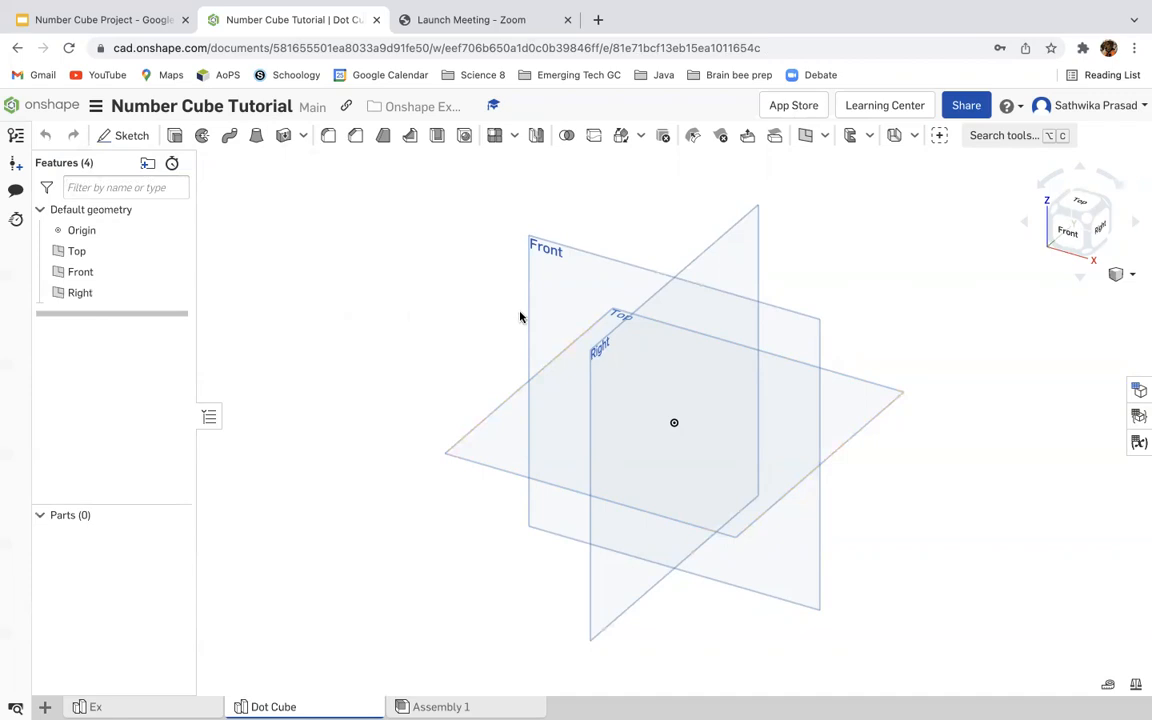
Step: Start a sketch on the Top plane and draw a center-point rectangle about 44 by 43 mm centred on the origin
click(557, 407)
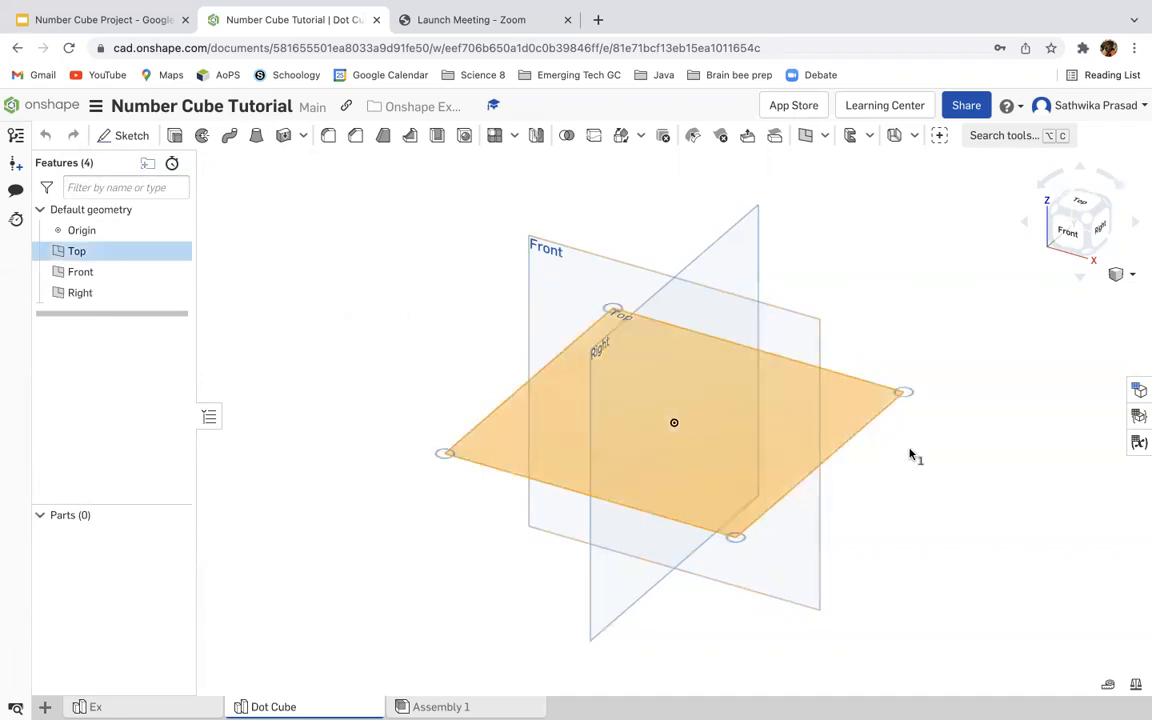
click(1077, 205)
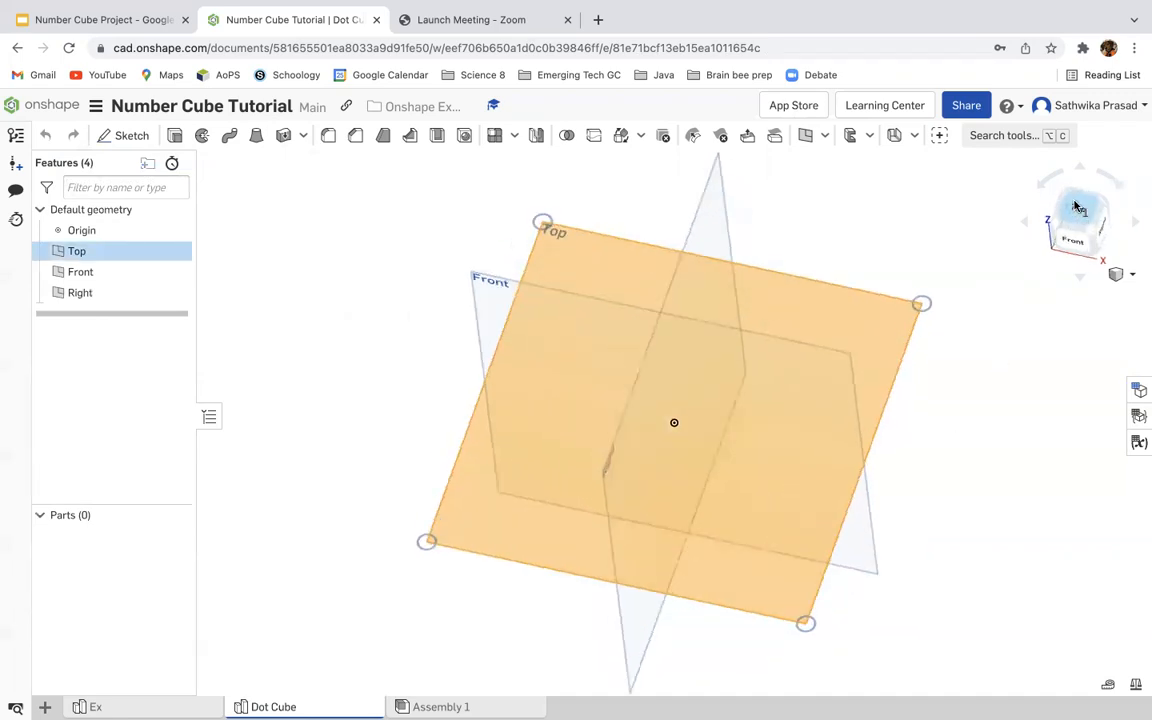
click(130, 135)
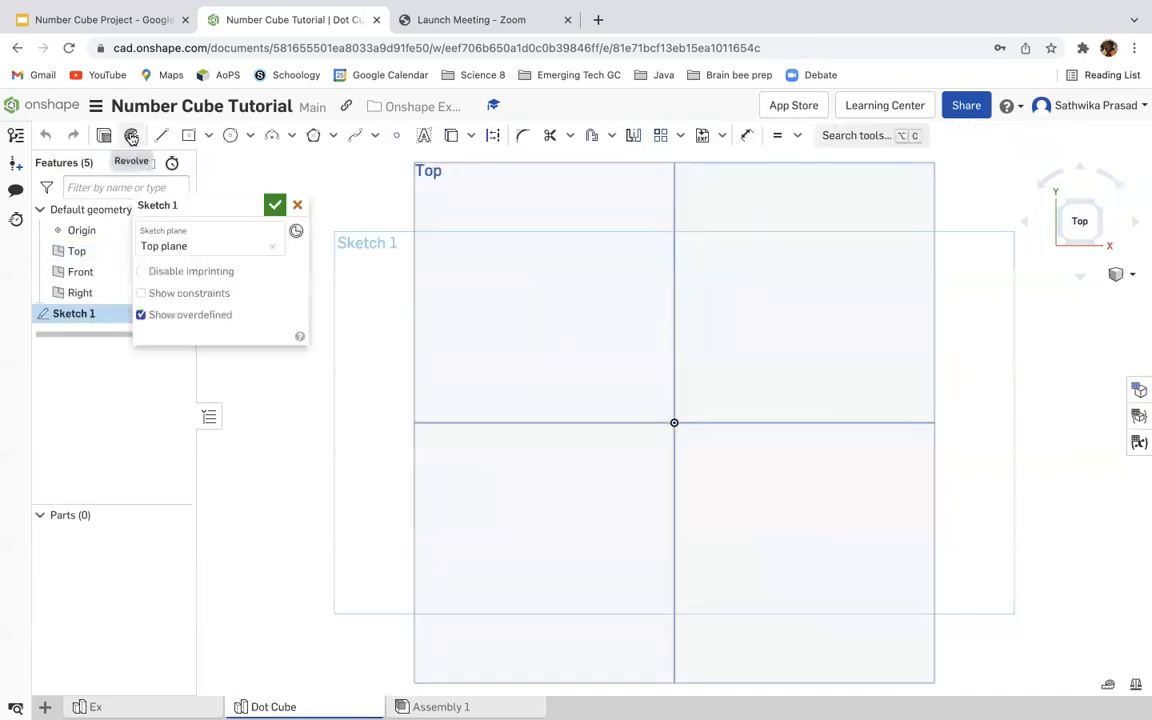
click(191, 137)
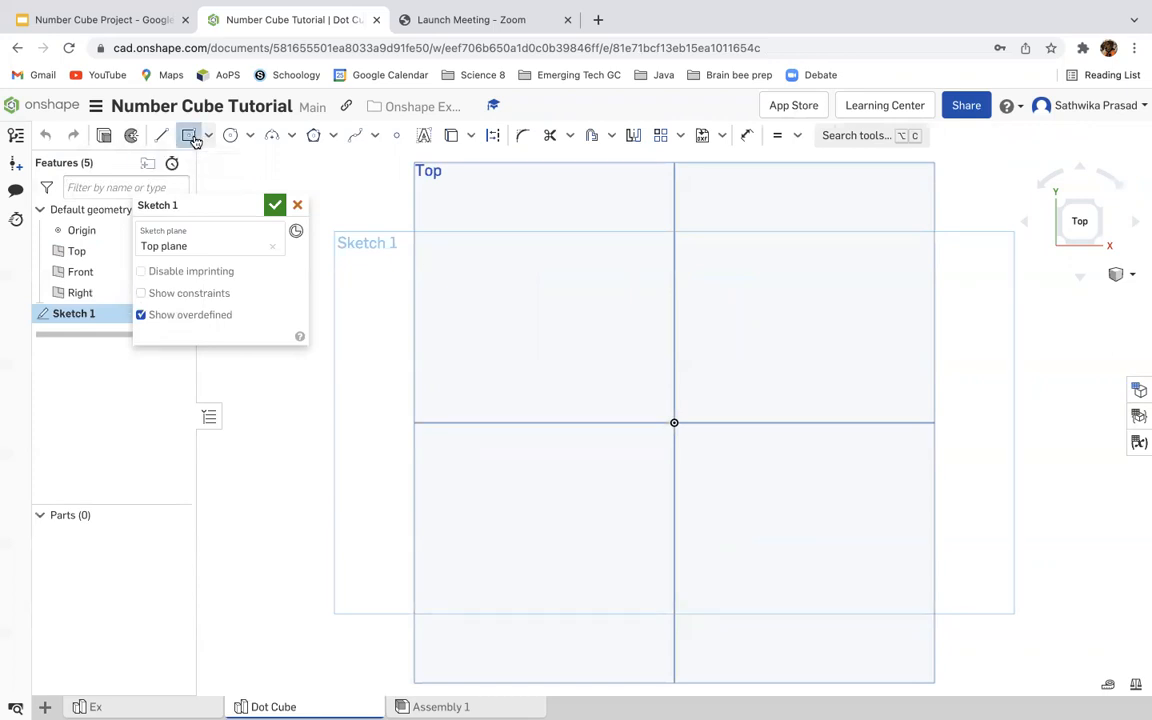
click(674, 422)
click(752, 348)
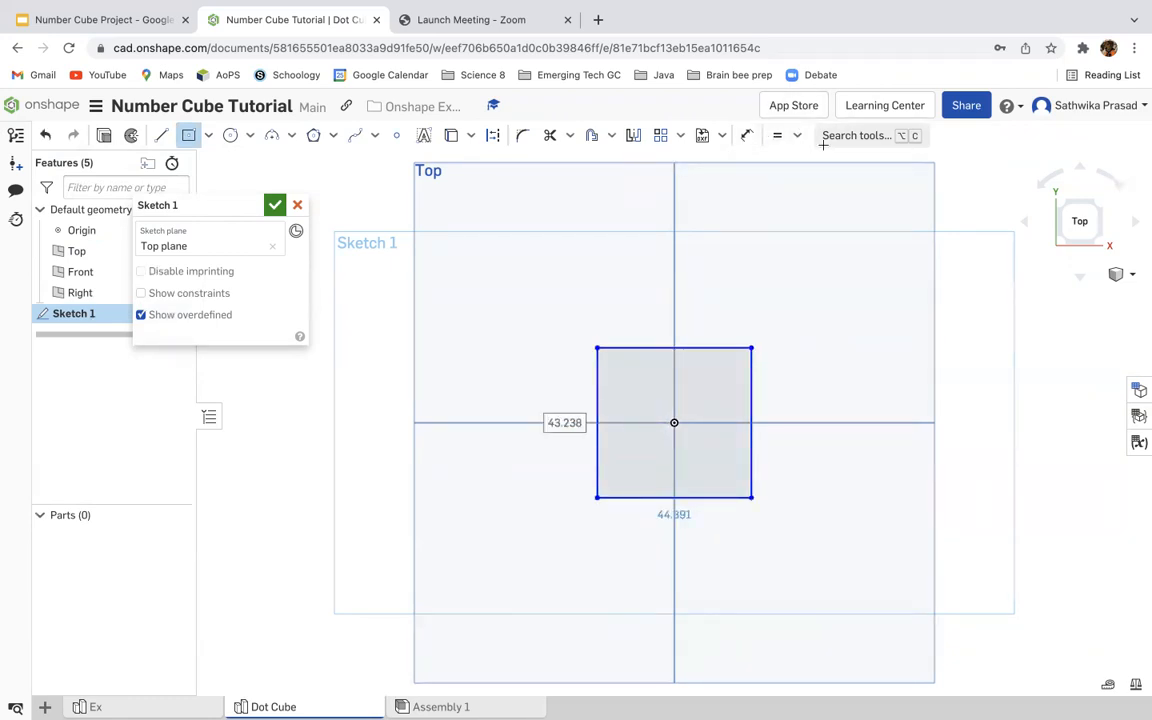
Step: Apply an Equal constraint to two adjacent sides of the rectangle to make it a square
click(778, 141)
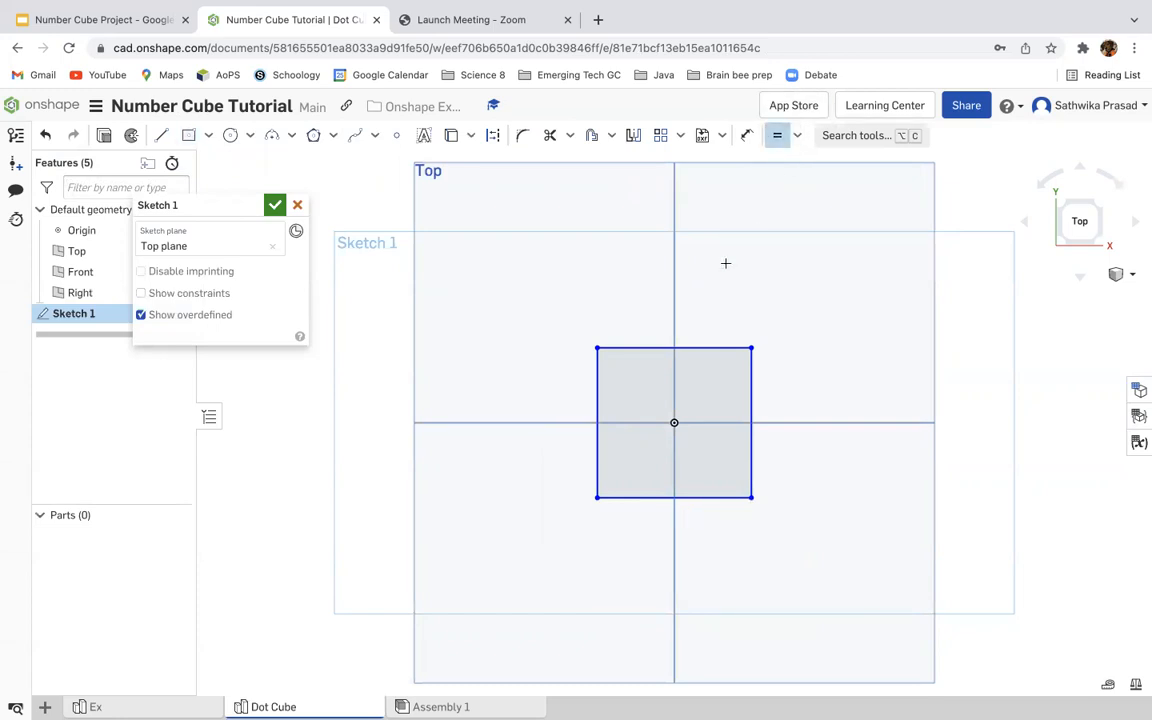
click(719, 355)
click(750, 377)
key(Escape)
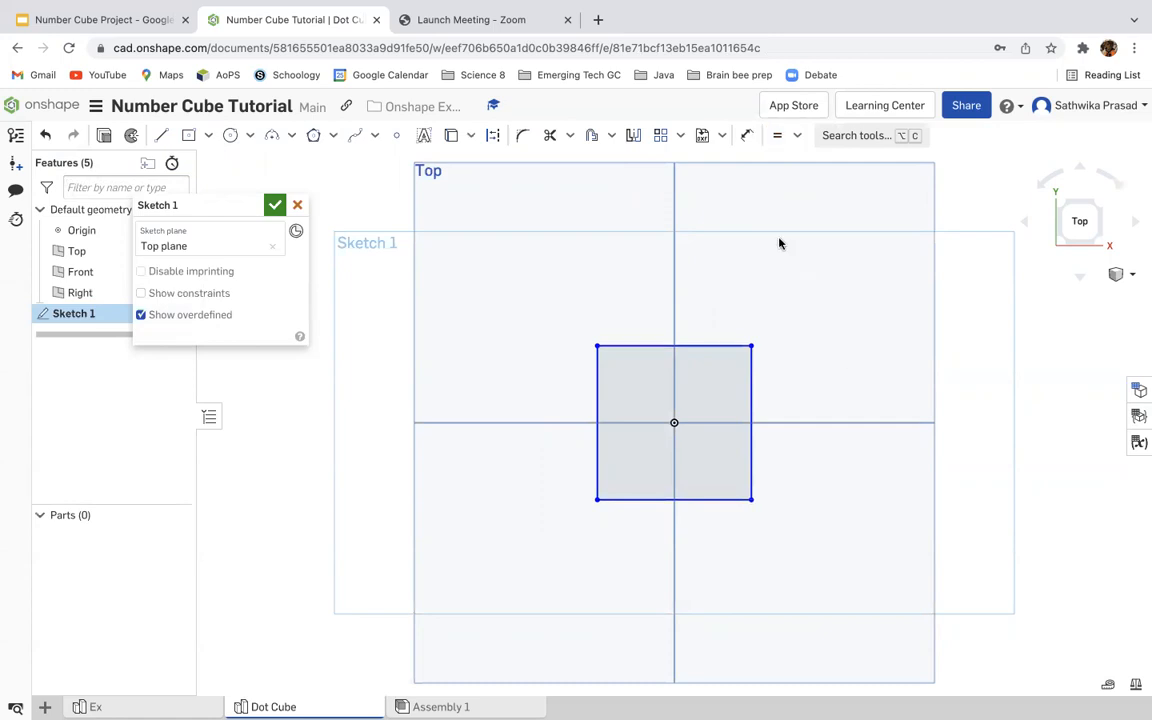
Step: Dimension the square's upper side at 19 mm and finish the sketch
click(748, 138)
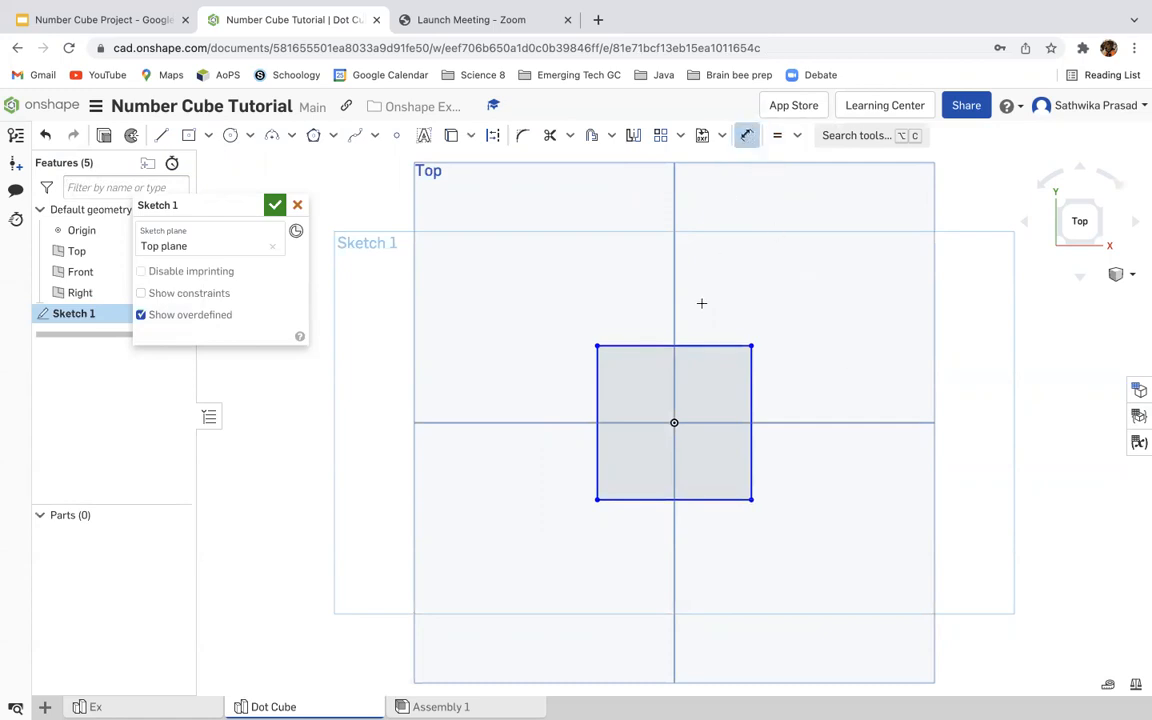
click(693, 345)
click(701, 313)
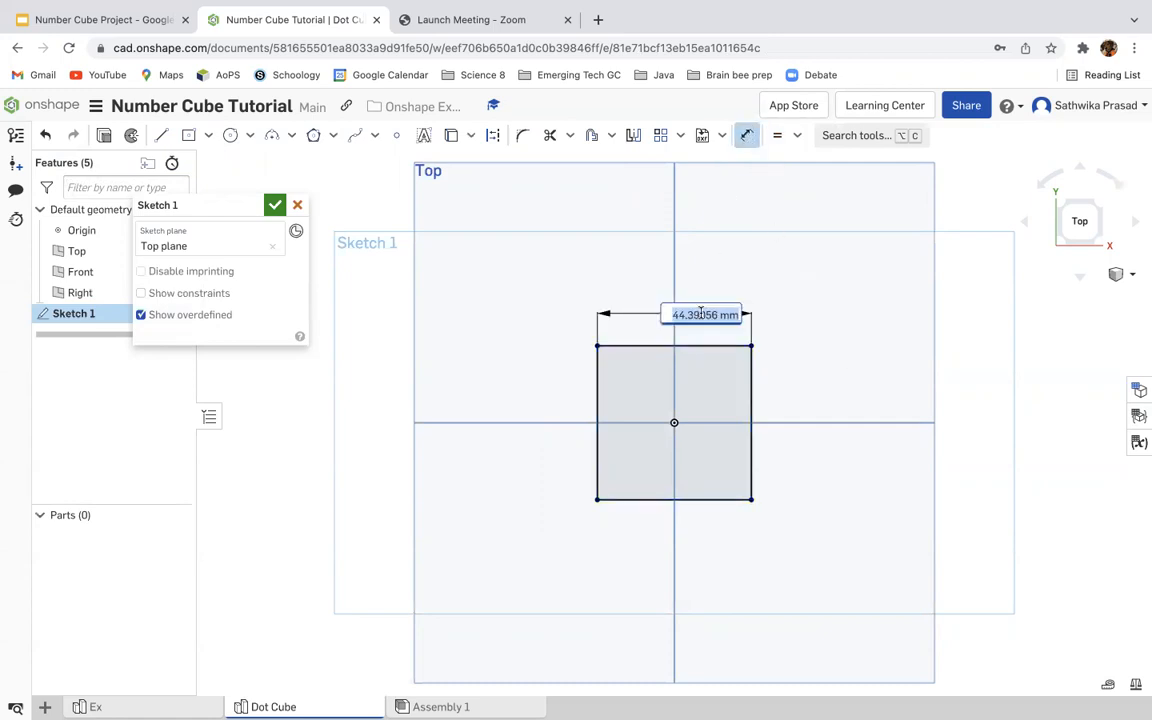
text(19)
key(Return)
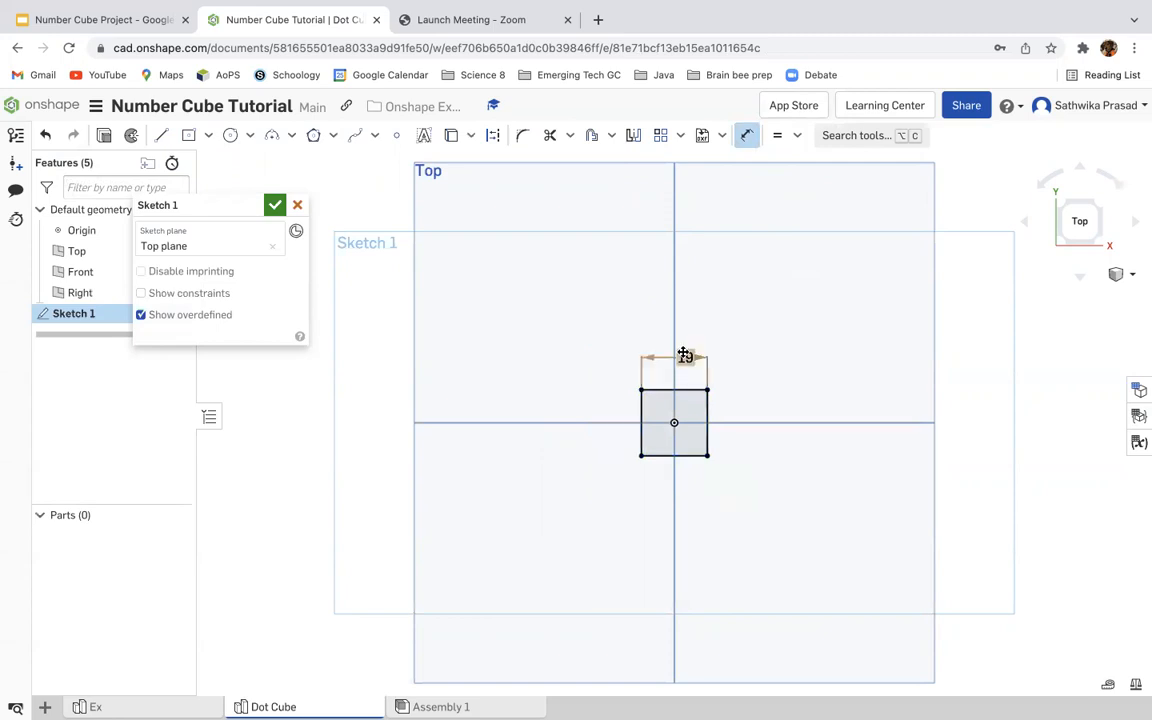
key(Escape)
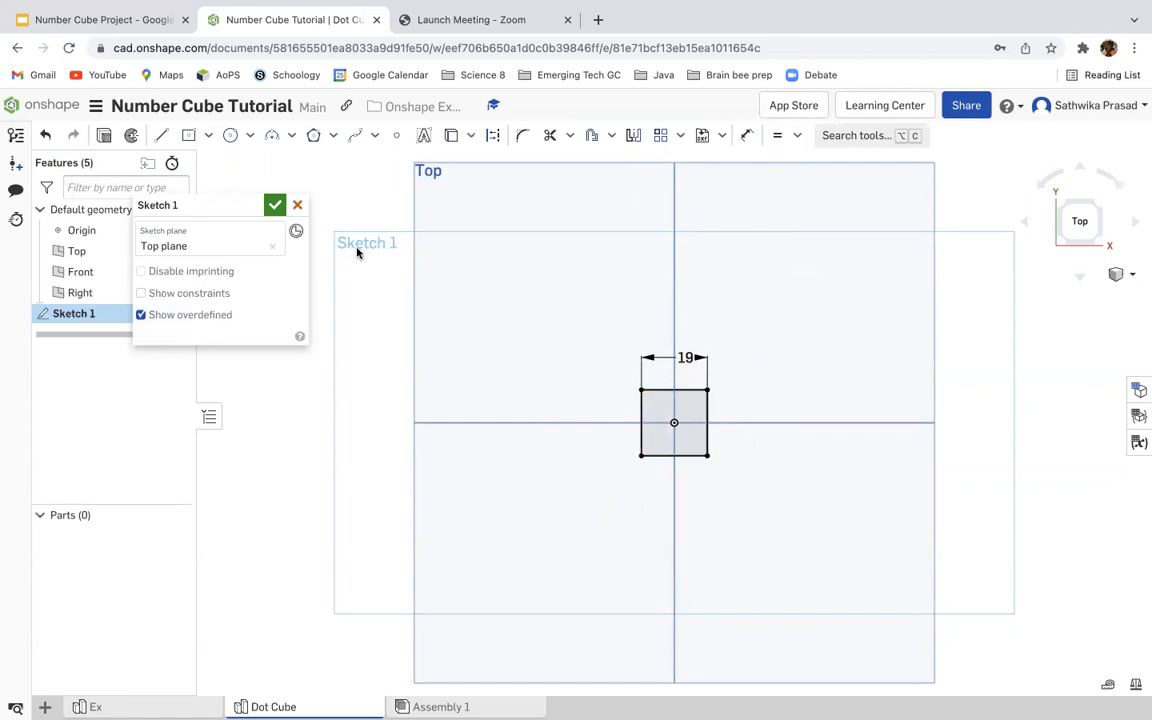
click(275, 207)
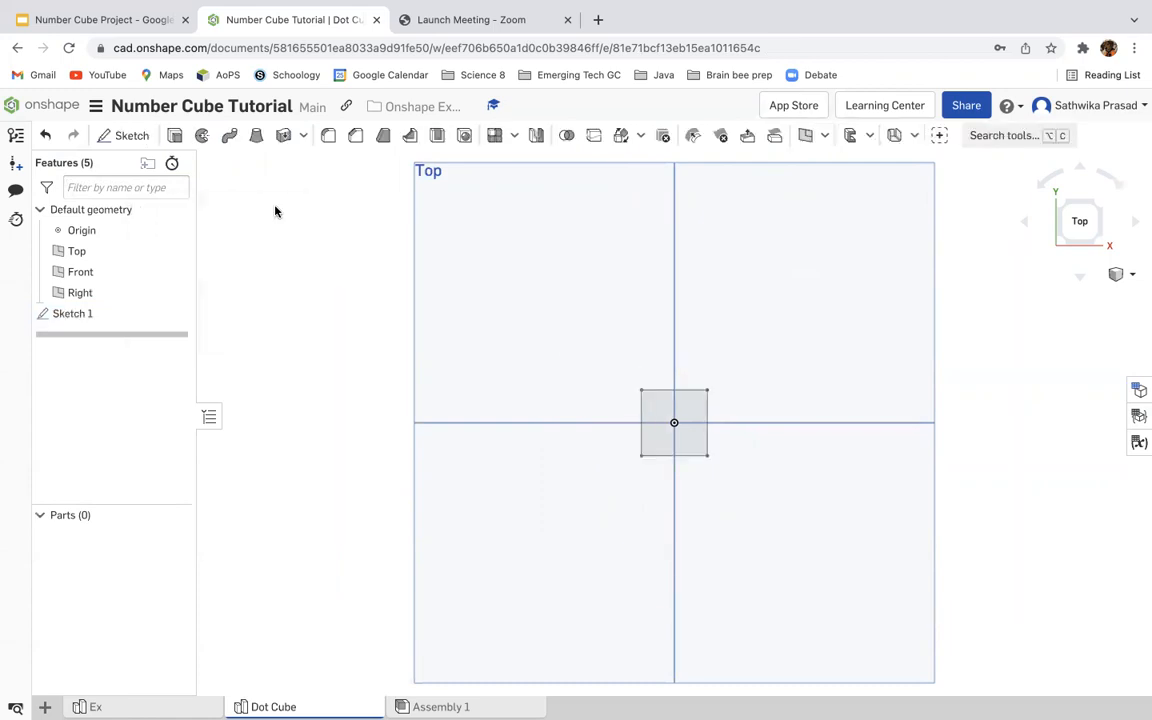
click(695, 409)
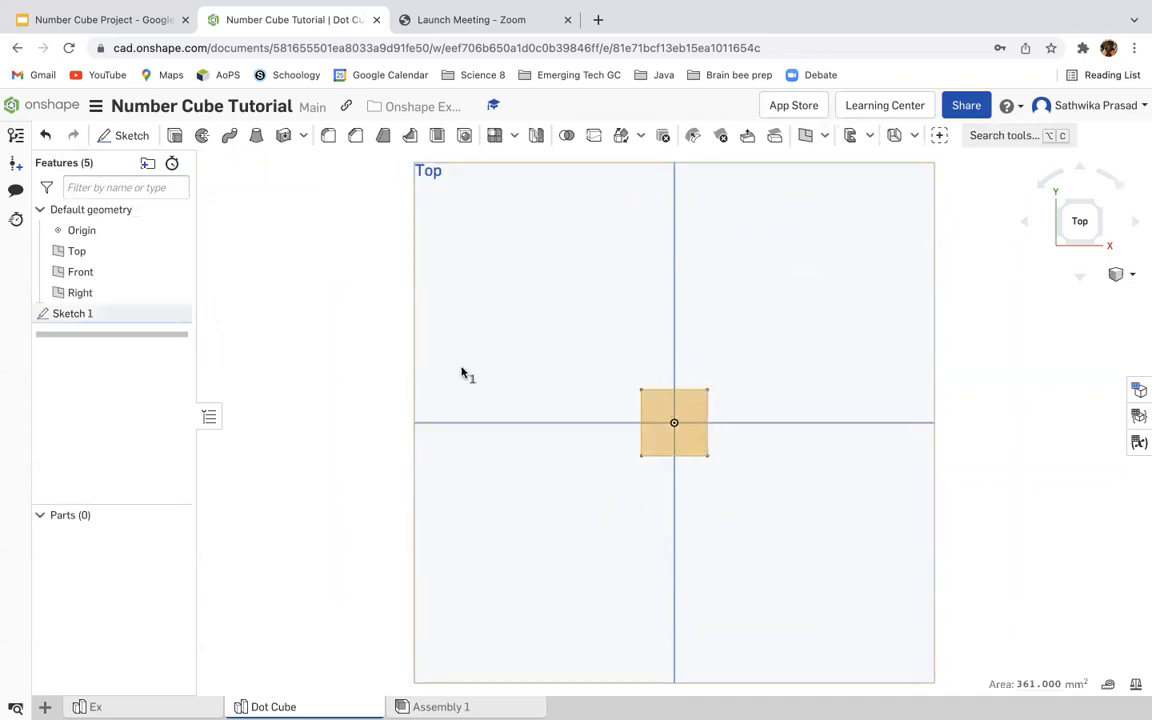
click(131, 136)
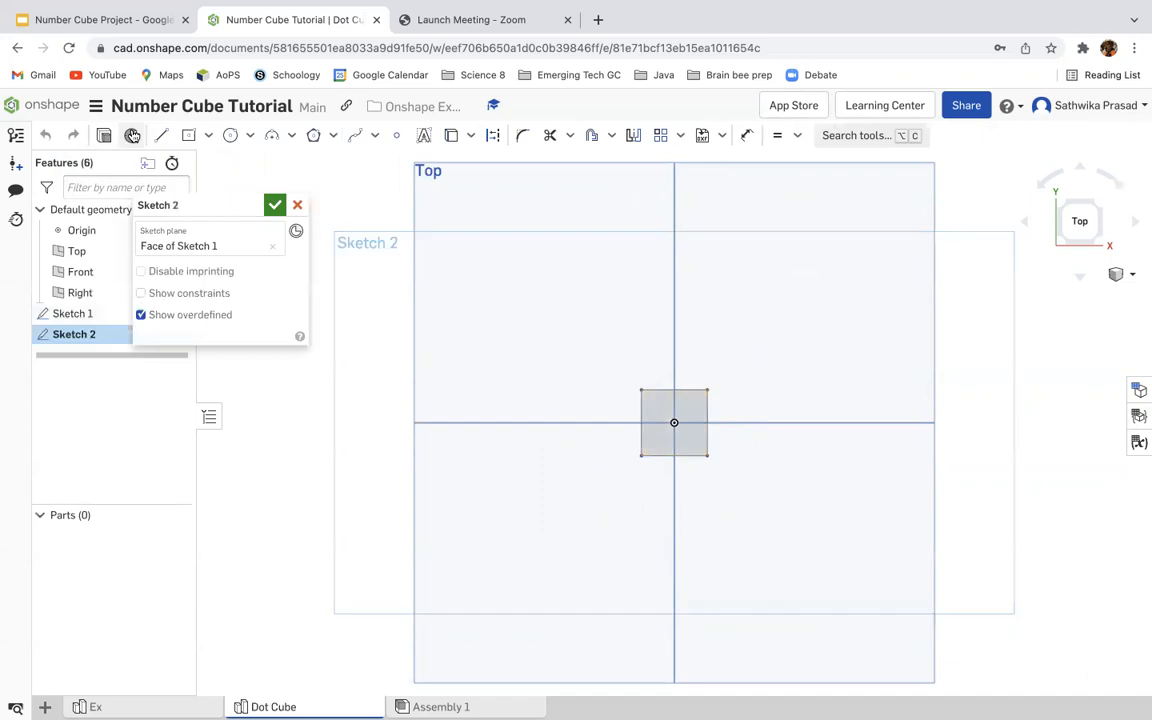
click(275, 205)
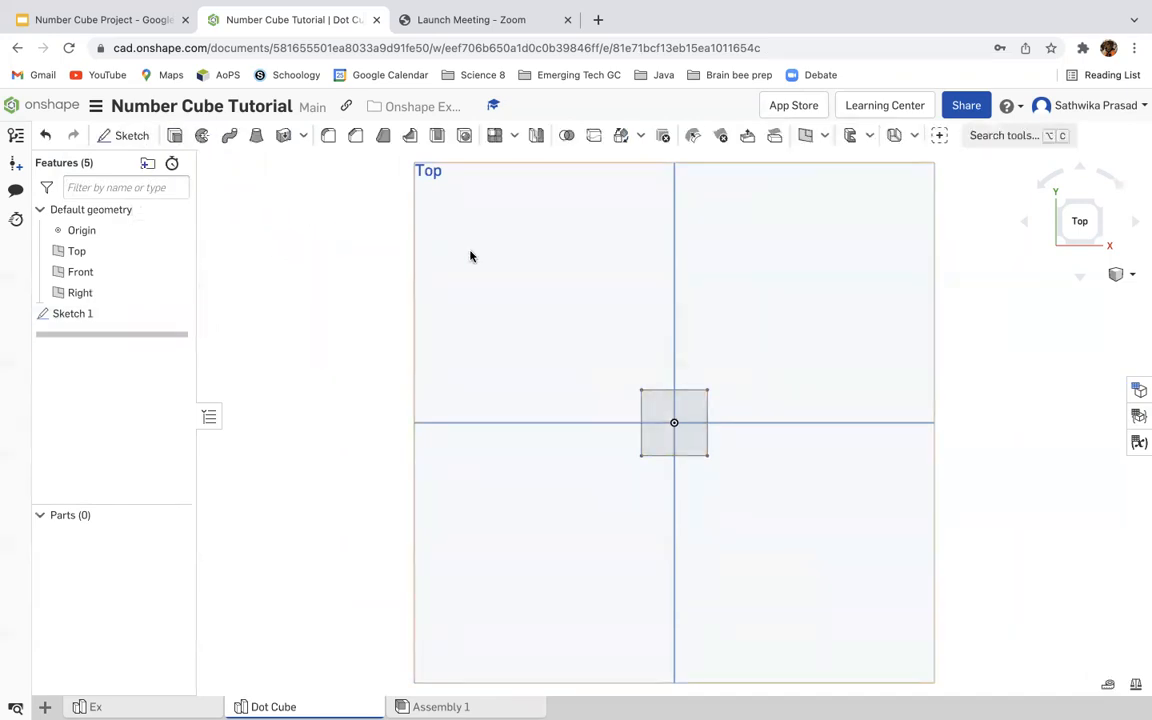
Step: Extrude the square sketch region as a new solid with a blind depth of 19 mm
click(656, 393)
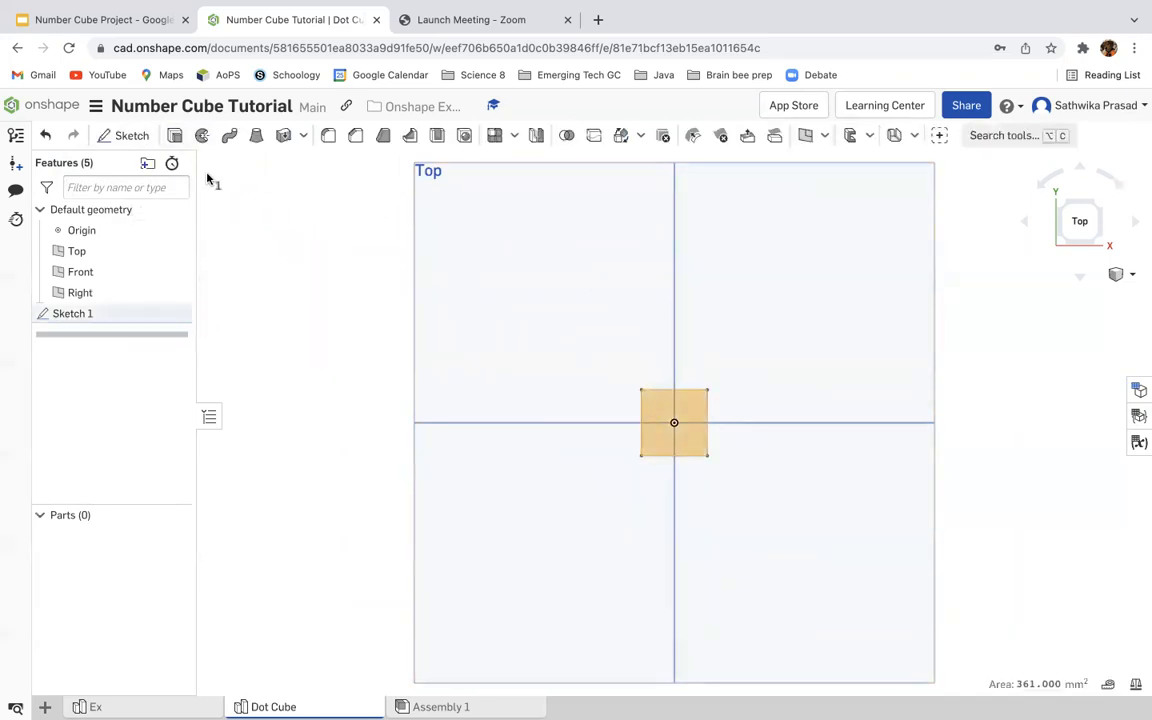
click(175, 136)
drag(287, 335, 269, 334)
key(BackSpace)
key(BackSpace)
key(BackSpace)
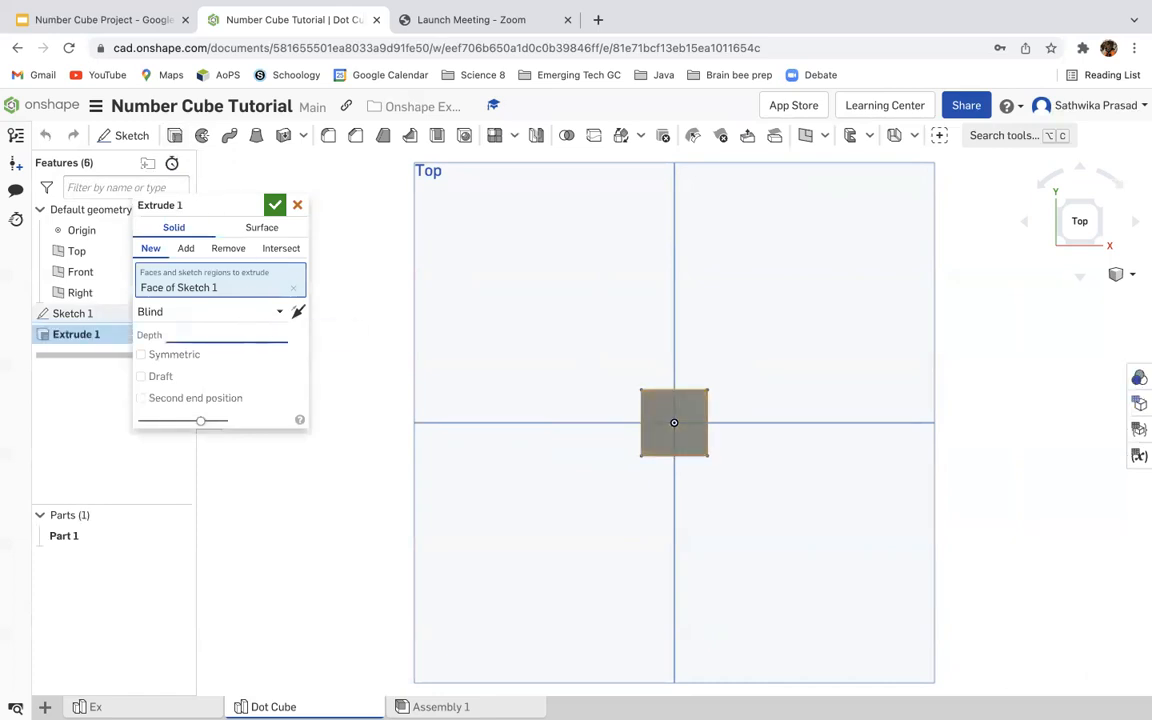
text(19)
key(Return)
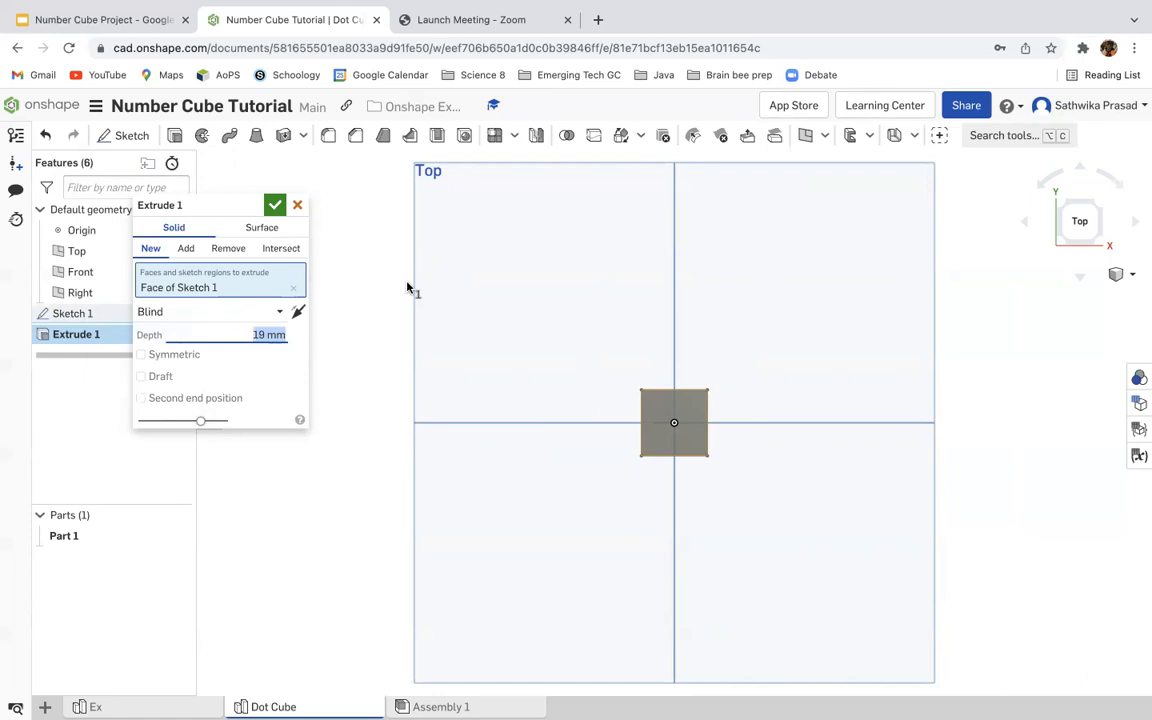
click(274, 206)
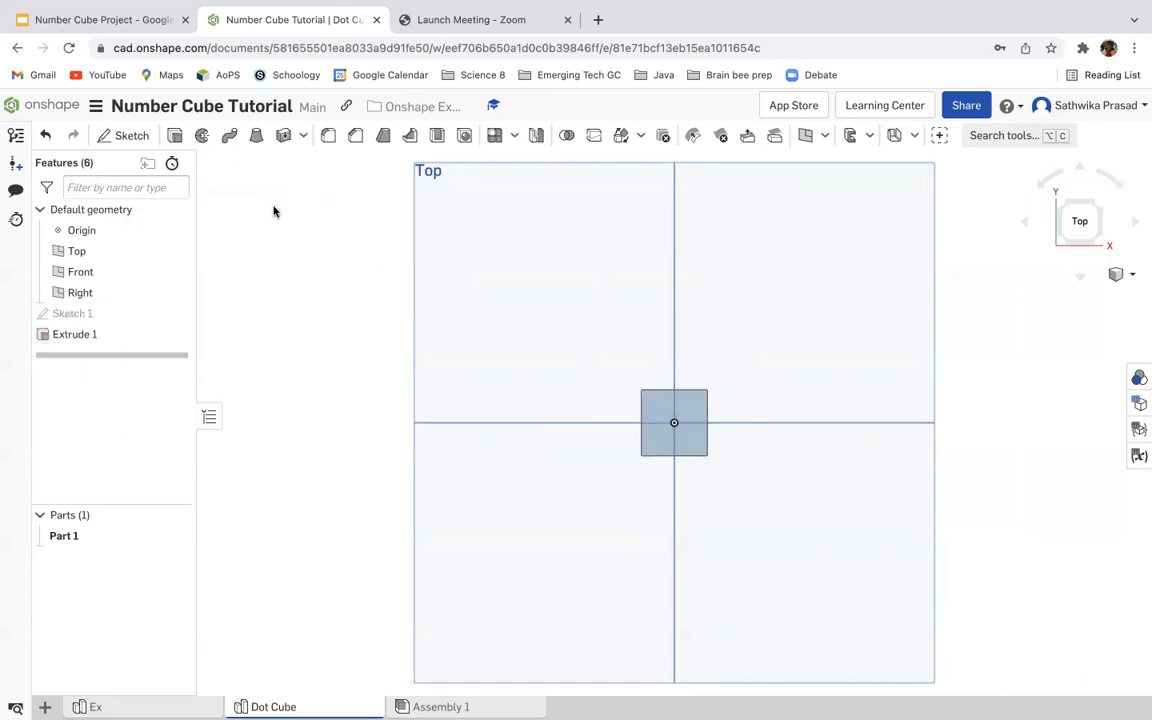
Step: Hide the default planes around the cube
click(1116, 274)
click(1100, 294)
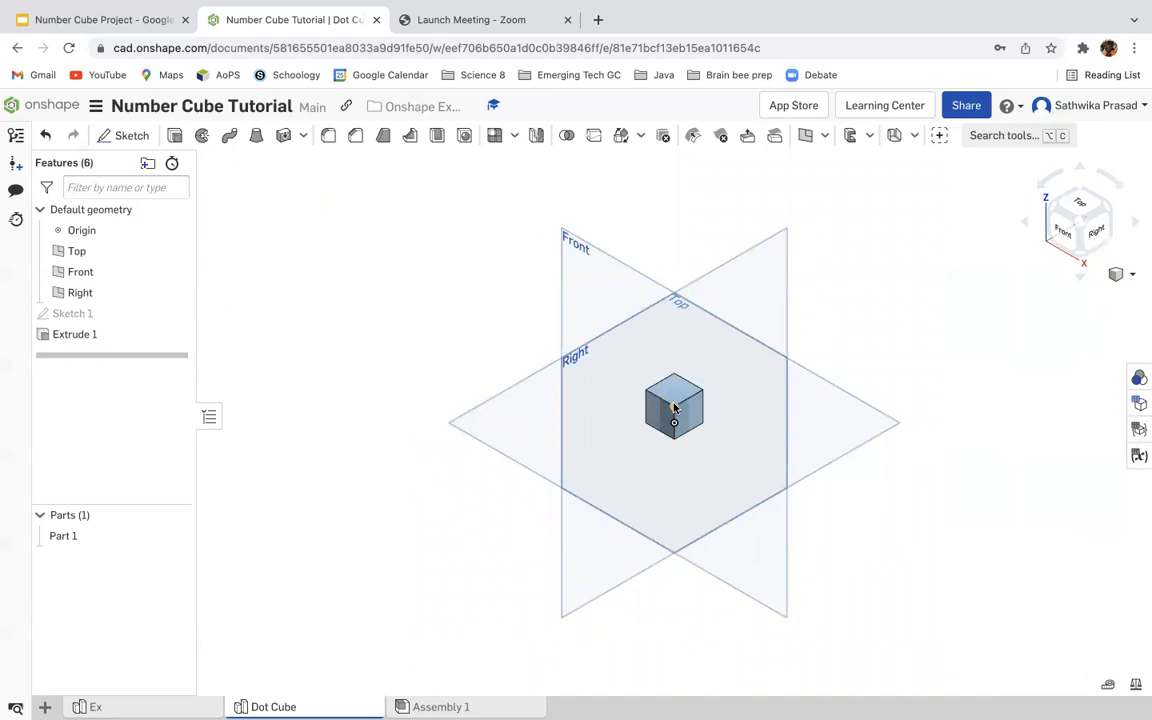
scroll(673, 407, up, 5)
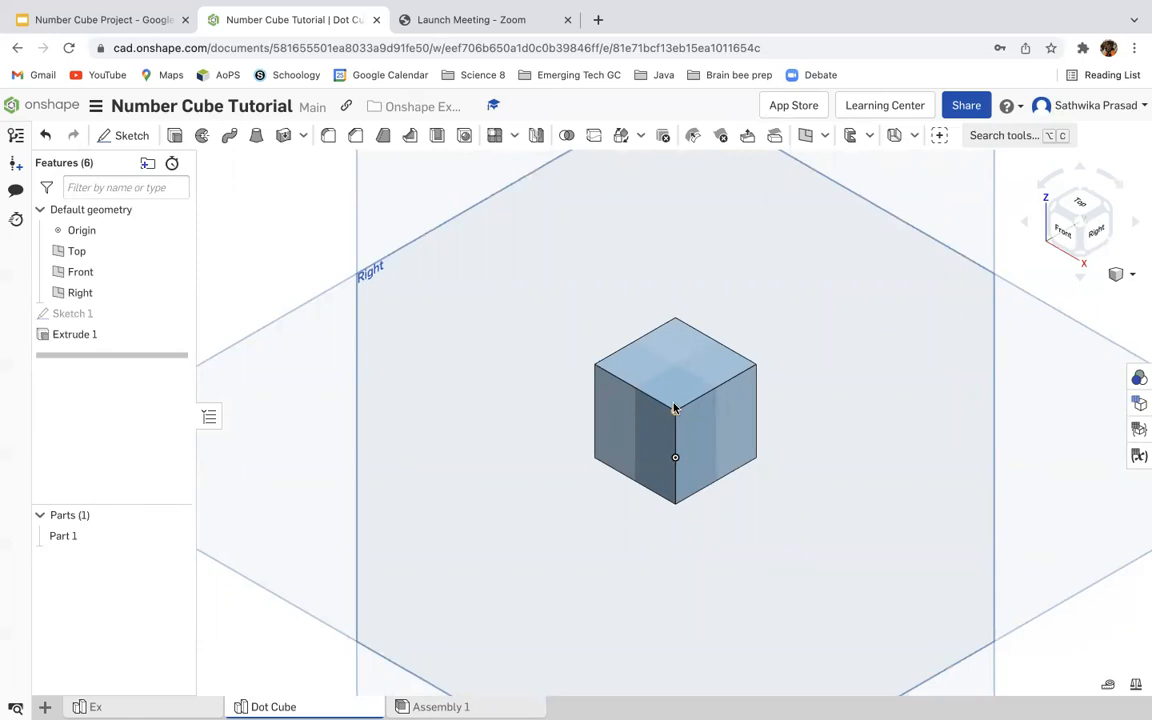
key(p)
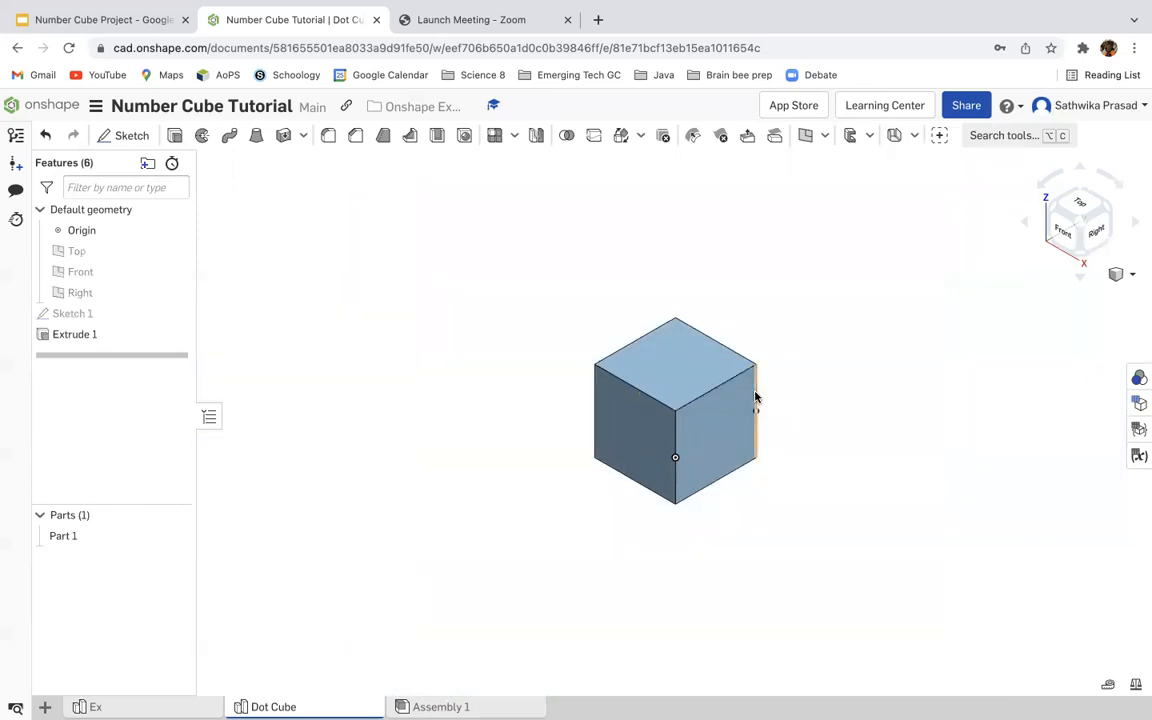
Step: Fillet the nine cube edges visible in the isometric view with a circular 0.5 mm radius
click(699, 400)
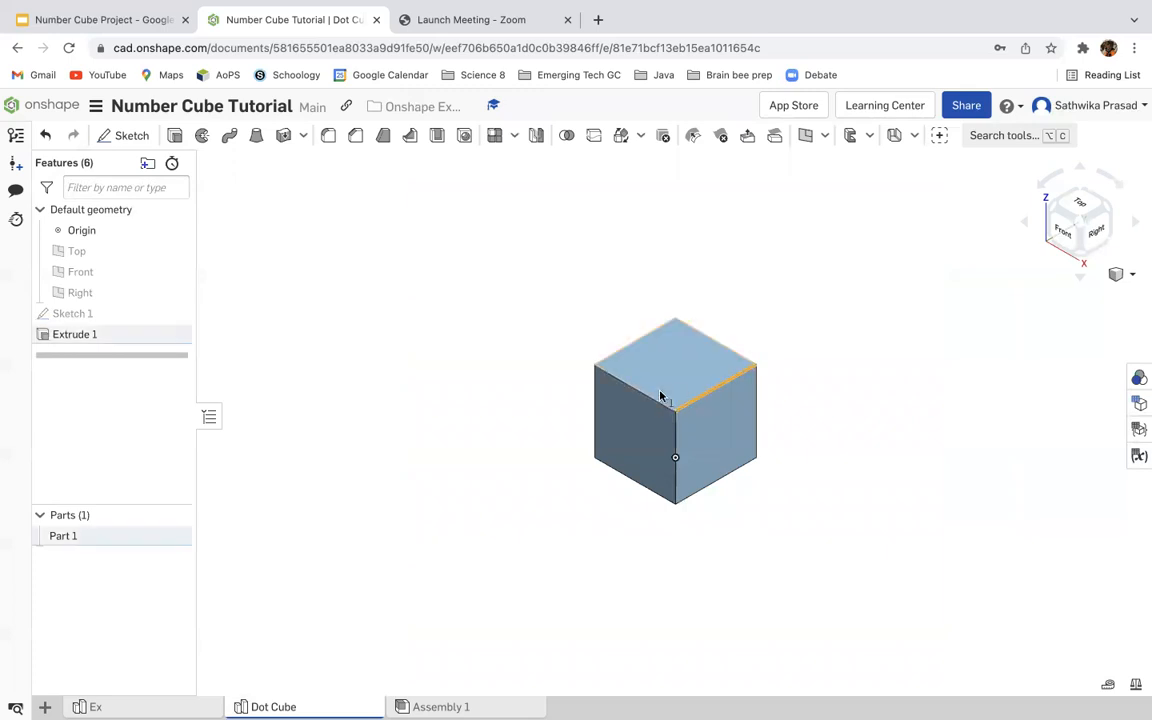
click(663, 403)
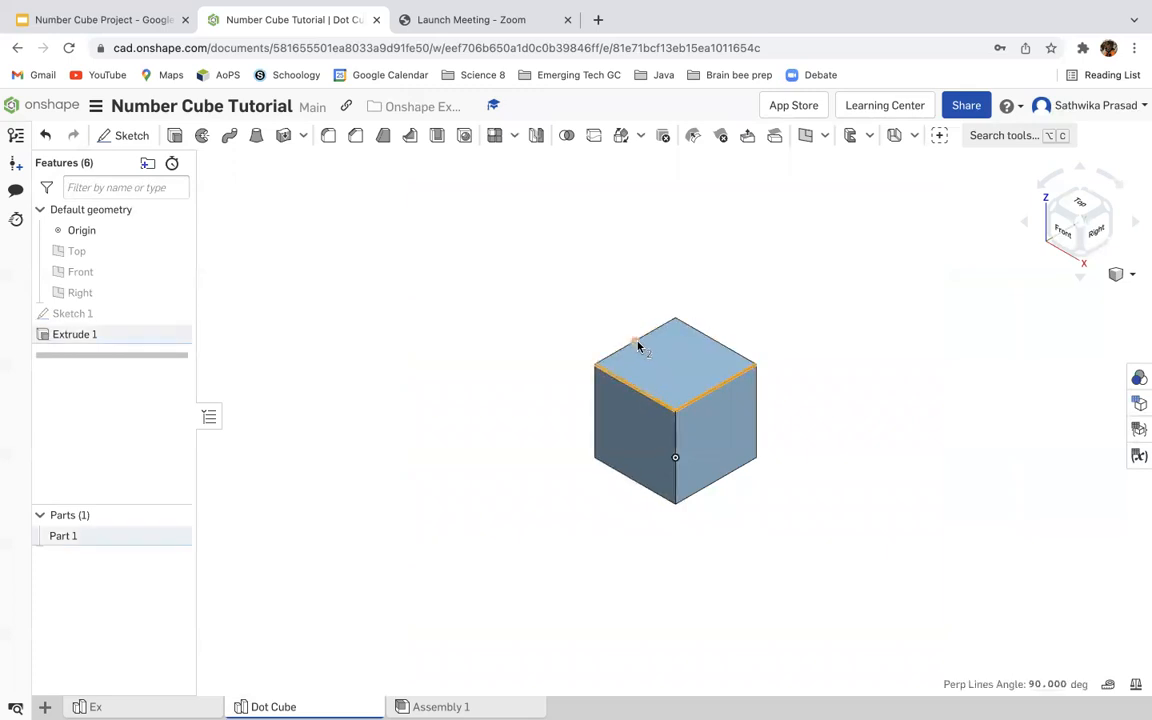
click(653, 332)
click(711, 338)
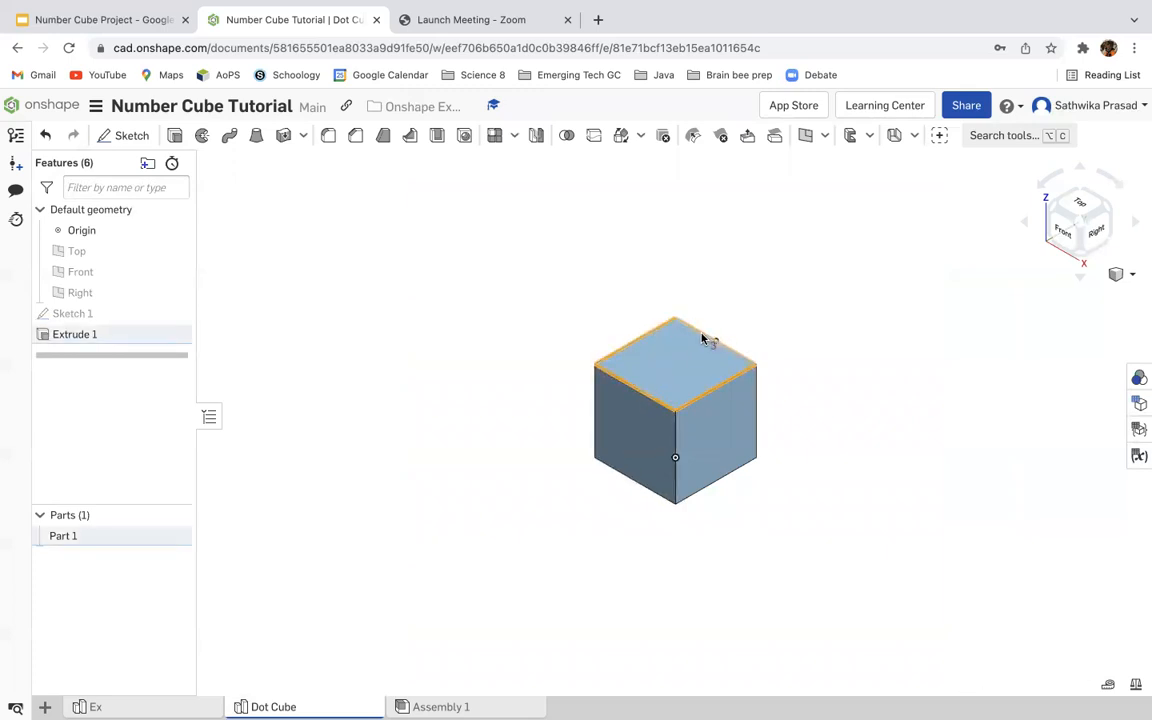
click(675, 490)
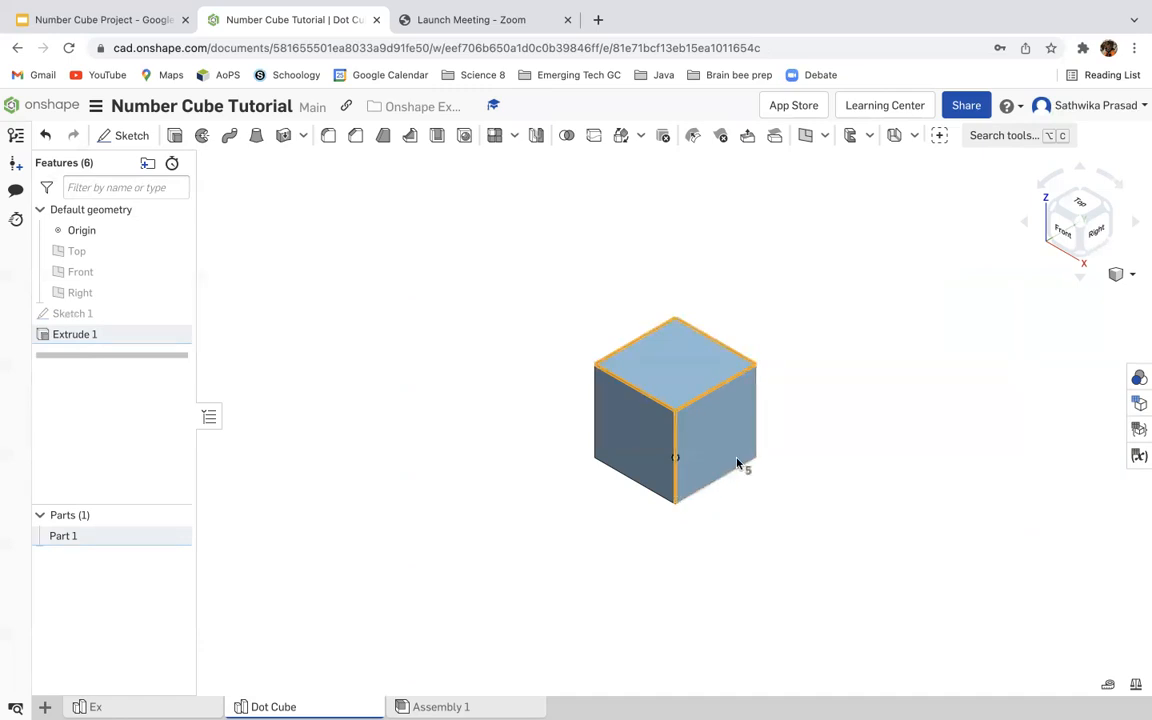
click(758, 434)
click(738, 470)
click(653, 490)
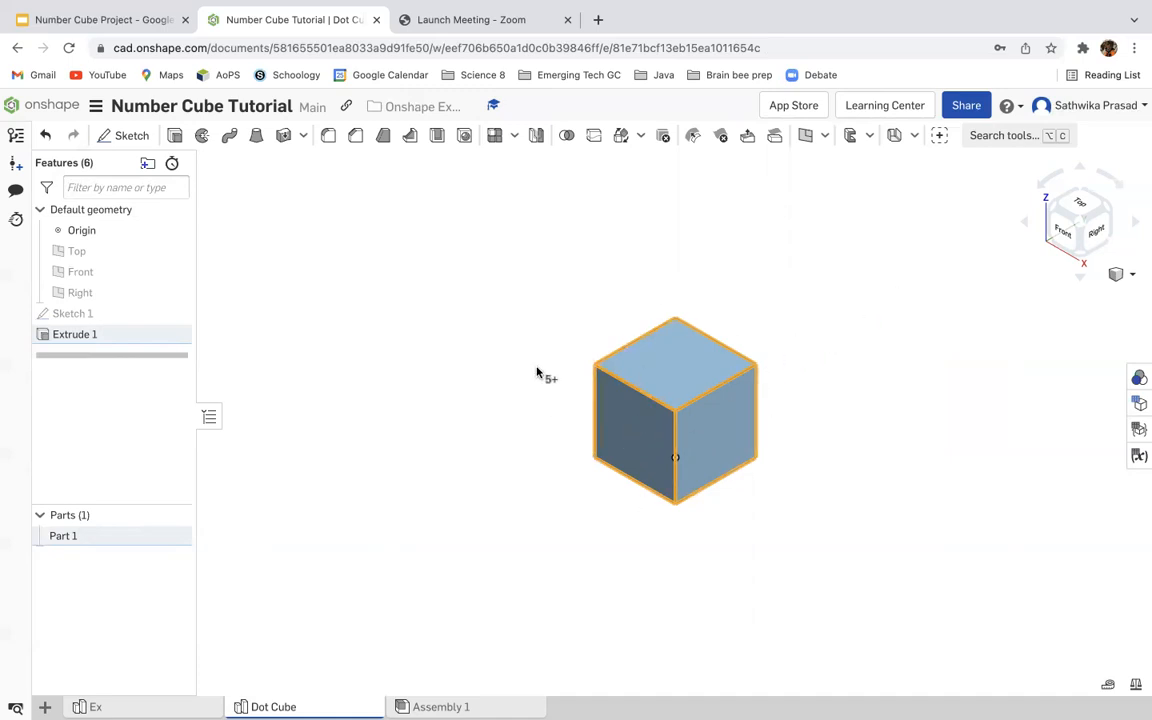
click(328, 138)
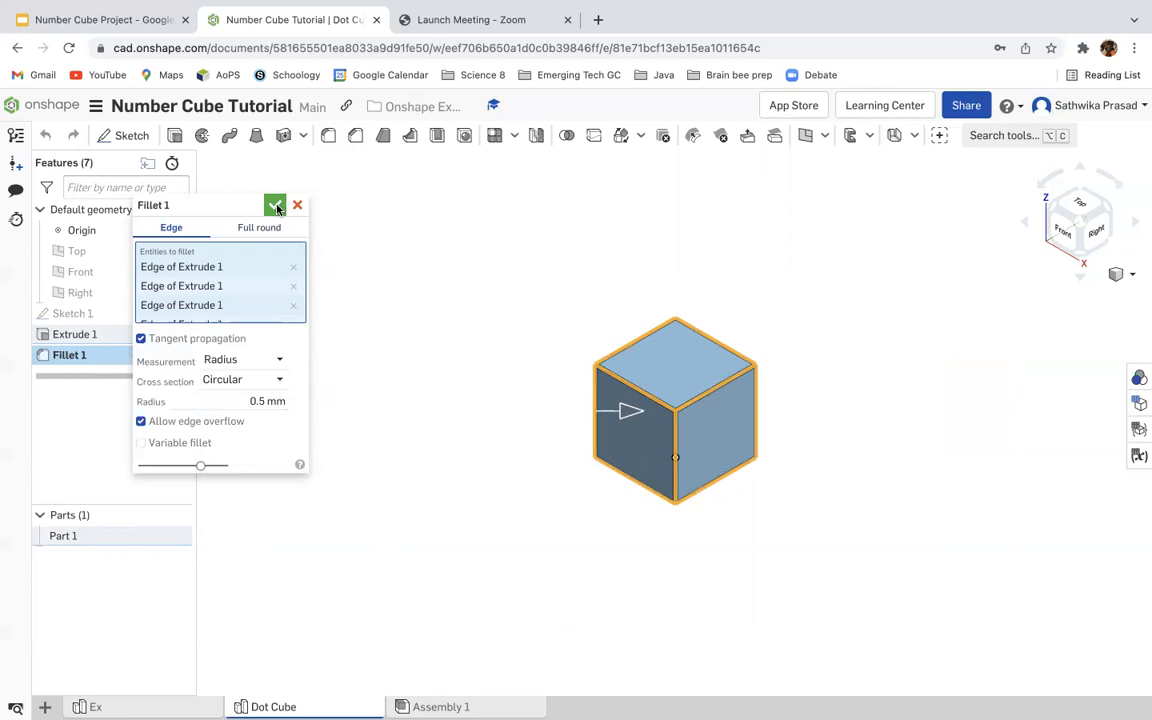
click(275, 205)
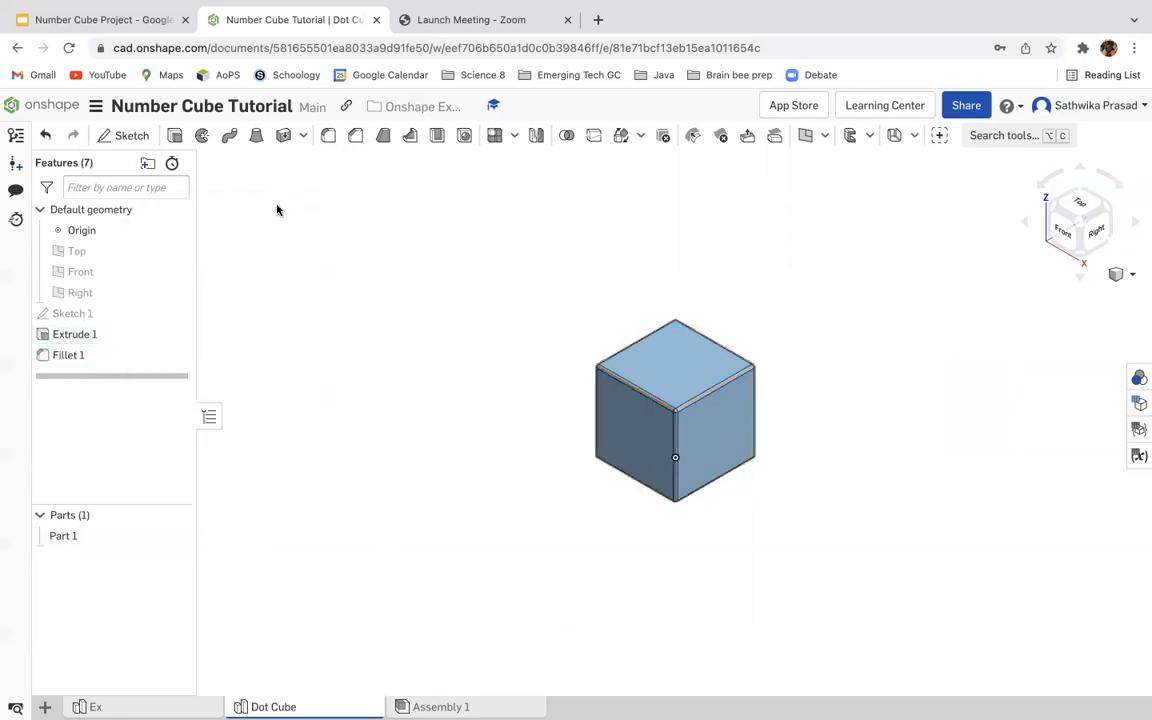
Step: Fillet the cube's remaining sharp edges around its bottom face and rear vertical corner
click(1142, 228)
click(1142, 228)
click(1142, 229)
click(1142, 229)
click(1142, 230)
click(1142, 230)
click(1142, 230)
click(1142, 230)
click(1142, 230)
click(1142, 230)
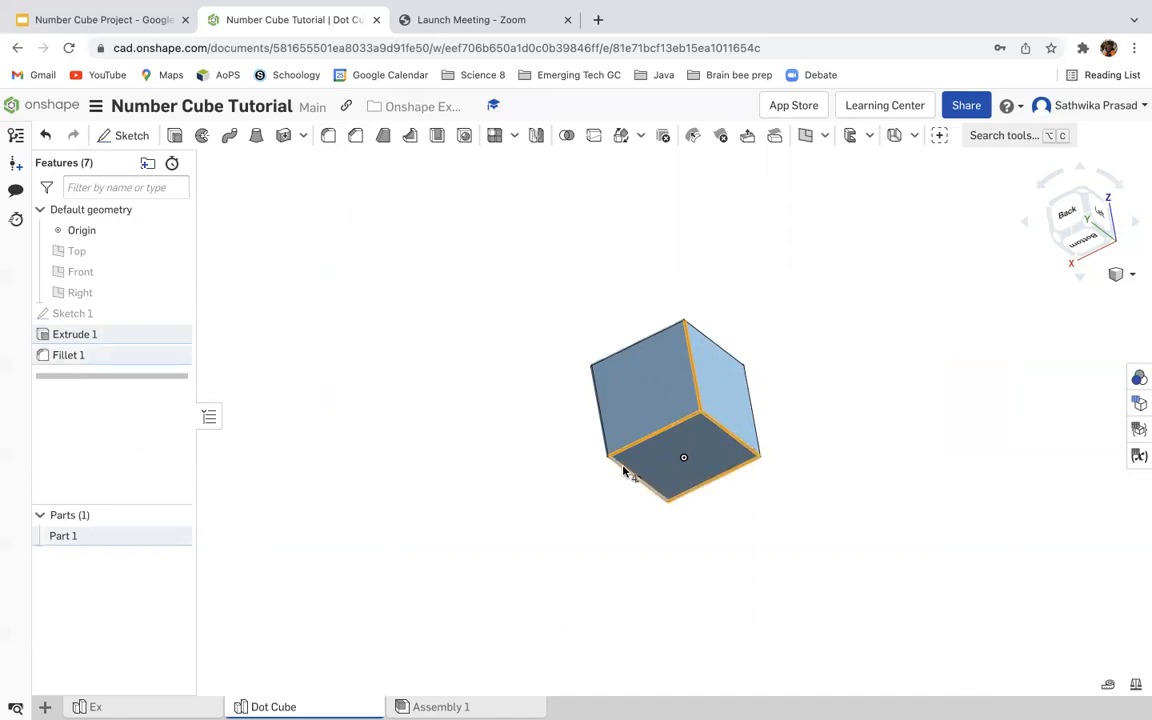
scroll(761, 430, down, 2)
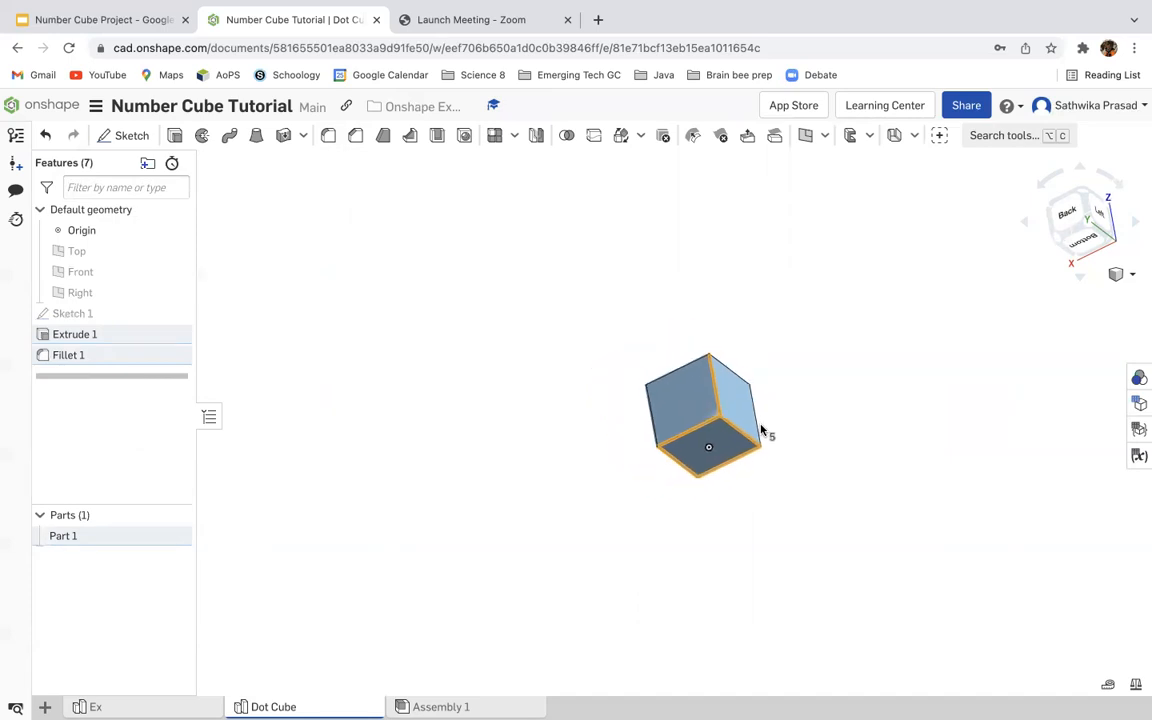
click(1083, 170)
click(1083, 171)
click(1083, 171)
click(1083, 171)
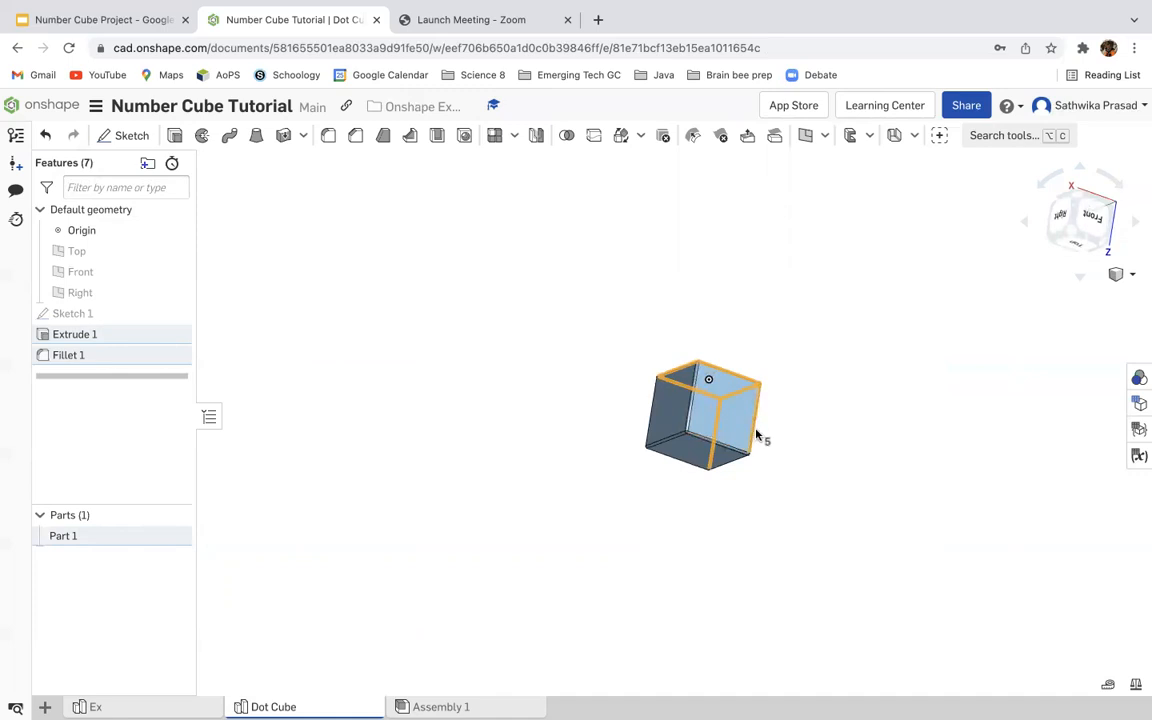
click(329, 141)
click(274, 203)
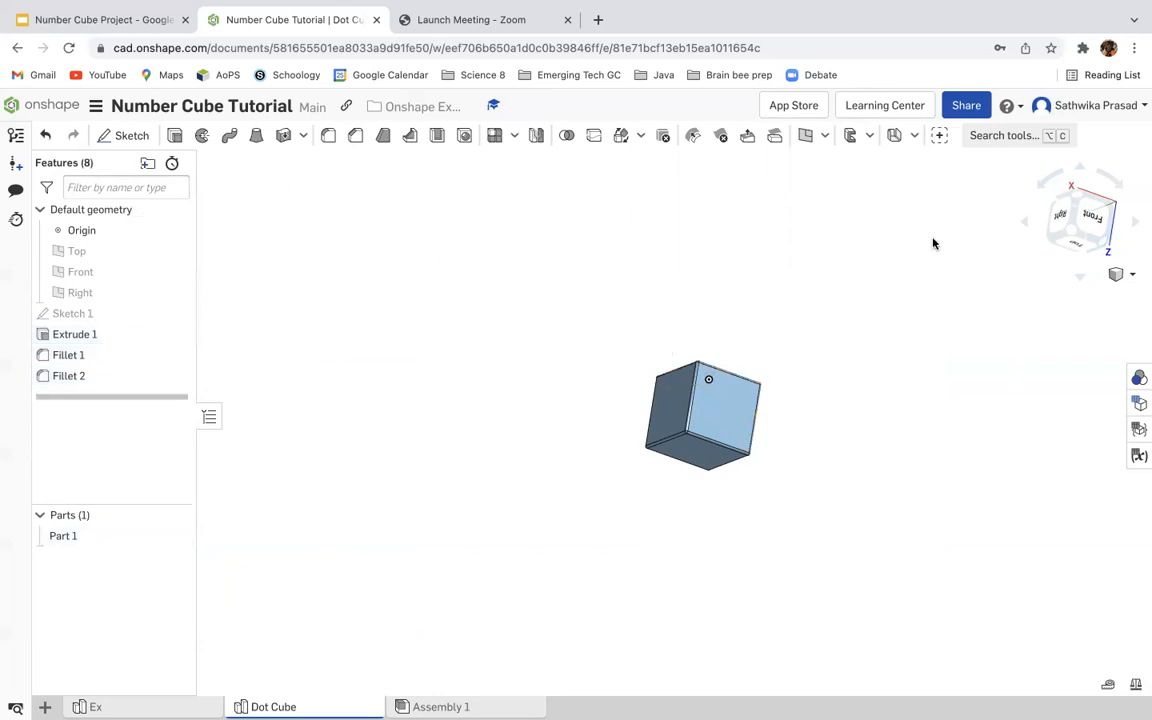
Step: Inspect the filleted cube from several sides and return to the isometric view
click(1132, 274)
click(1093, 298)
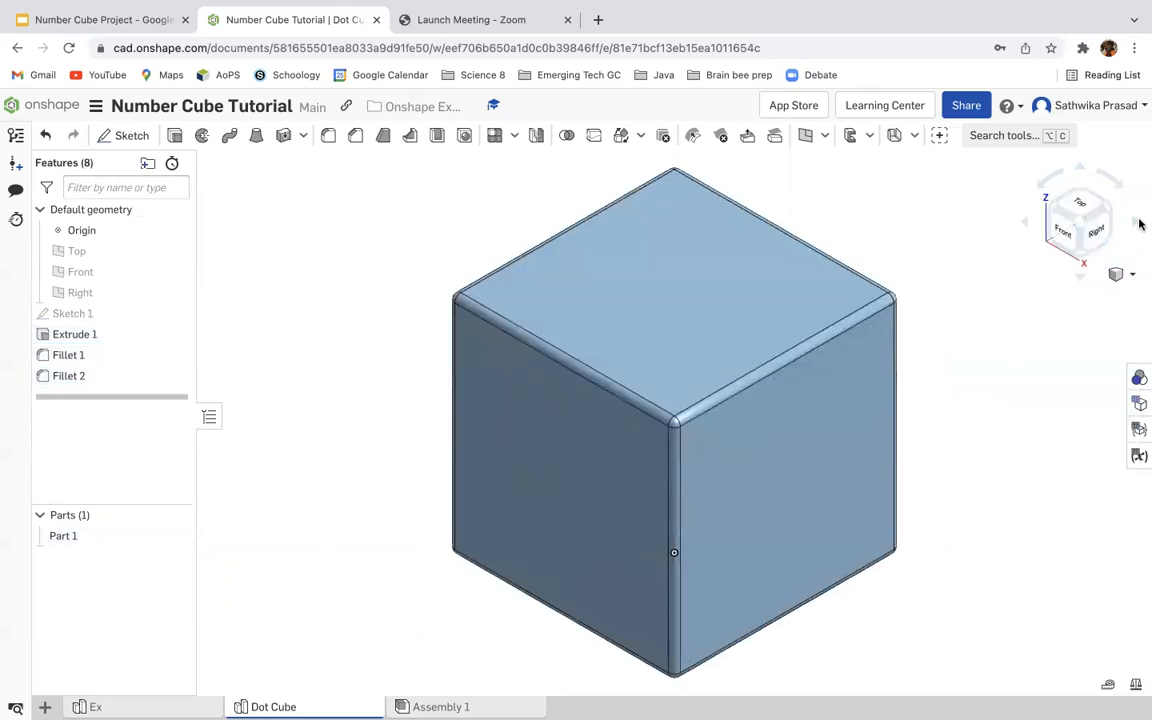
click(1025, 227)
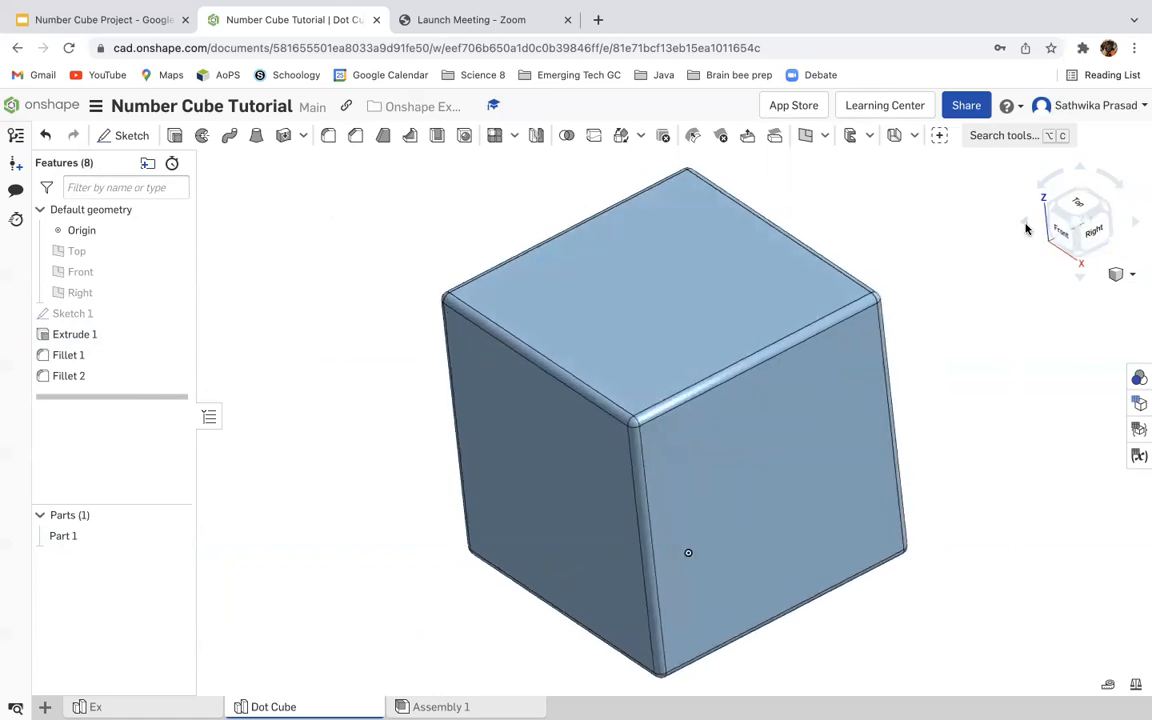
click(1026, 228)
click(1026, 228)
click(1026, 228)
click(1026, 228)
click(1026, 228)
click(1026, 228)
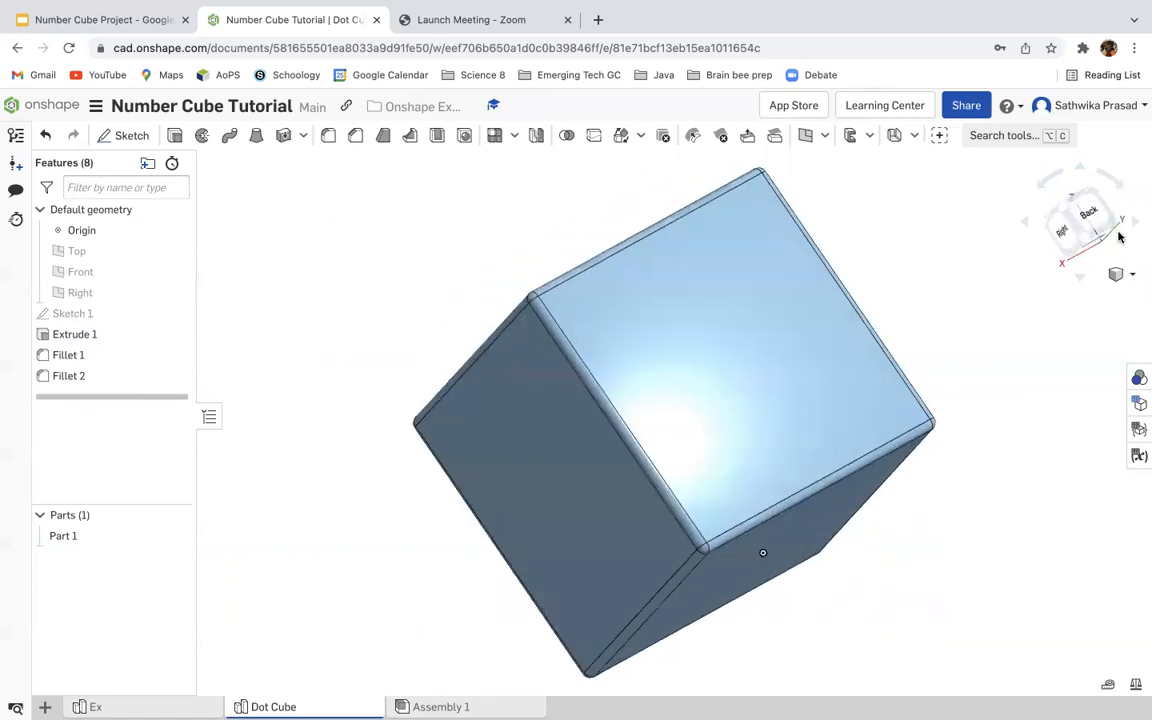
click(1110, 276)
click(1100, 296)
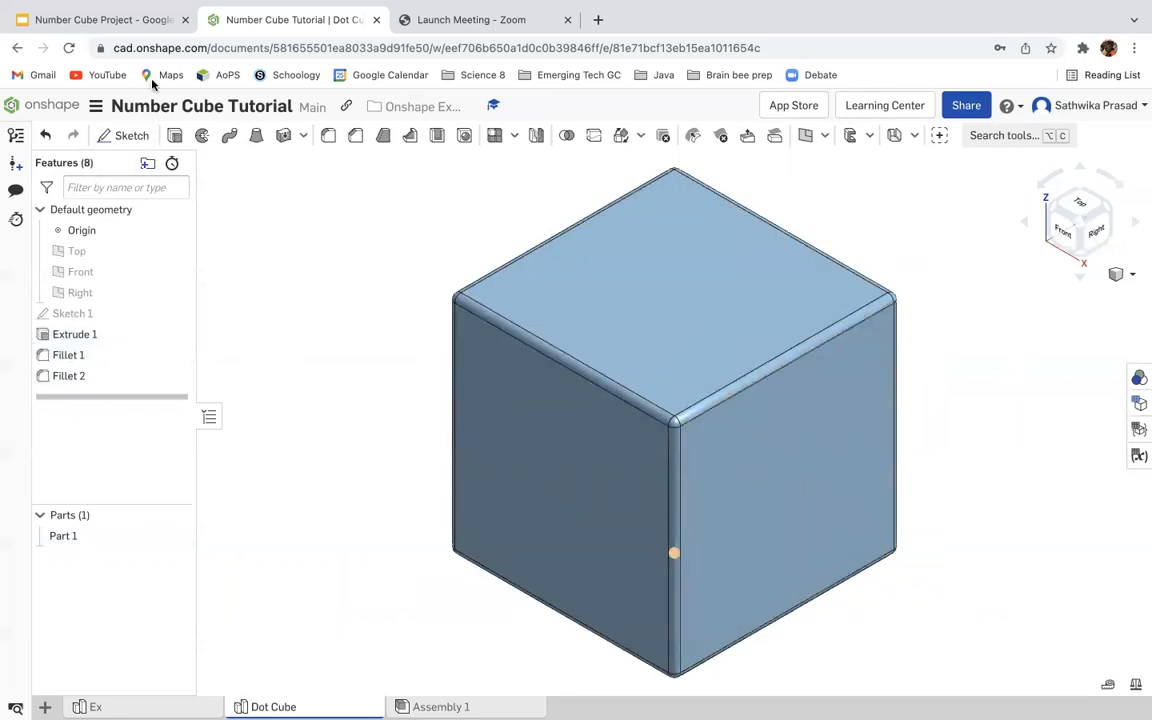
Step: Switch to the Number Cube Project slides, examine the slide on interpreting number cube orientations, and return to the Onshape model
click(164, 28)
key(Down)
key(Down)
key(Down)
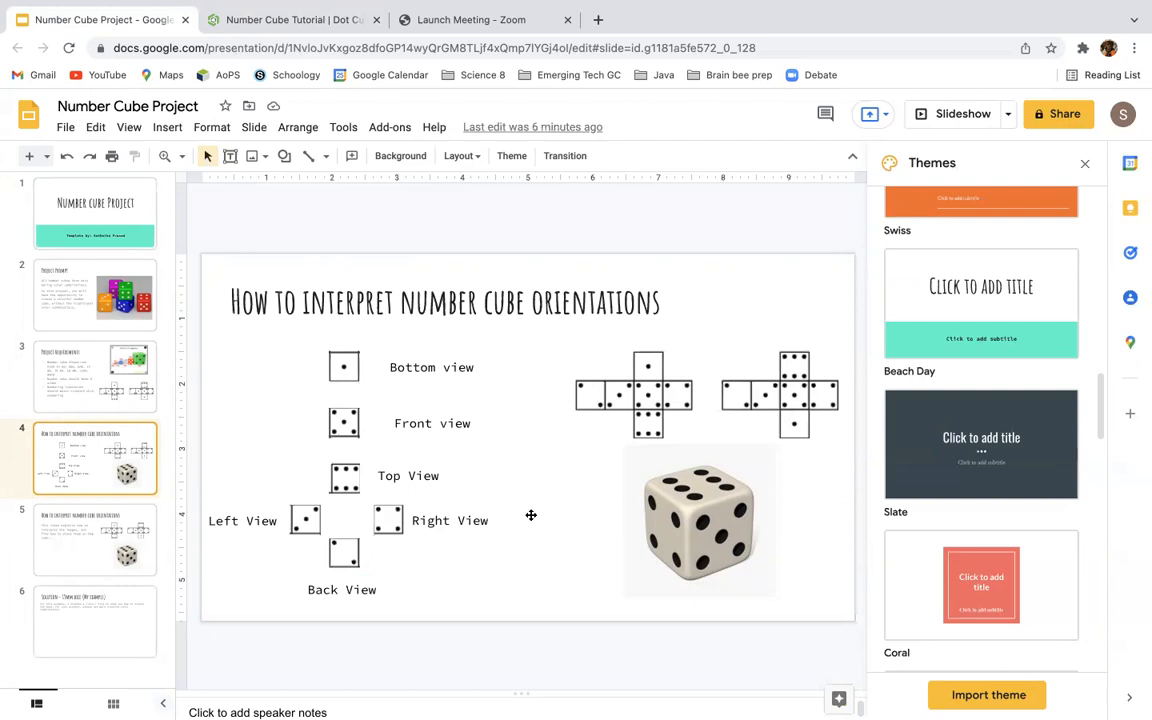
click(270, 22)
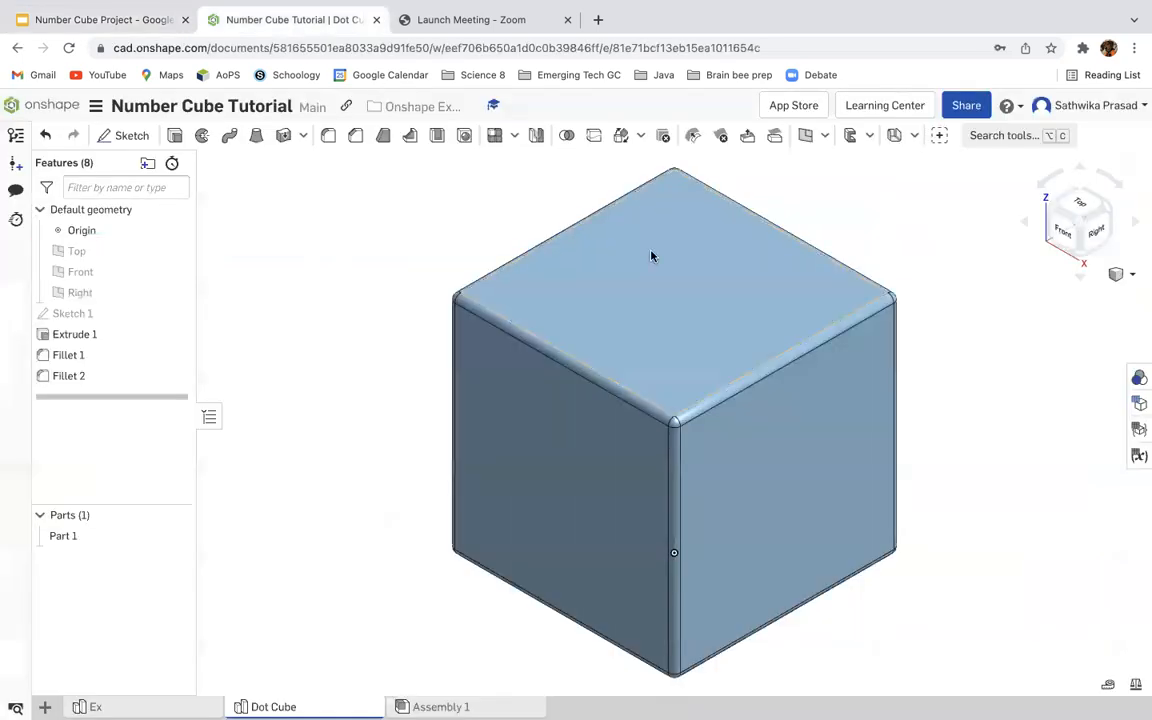
Step: Start a sketch on the cube's front face and draw a diagonal line from its upper-left corner to its lower-right corner
click(1062, 230)
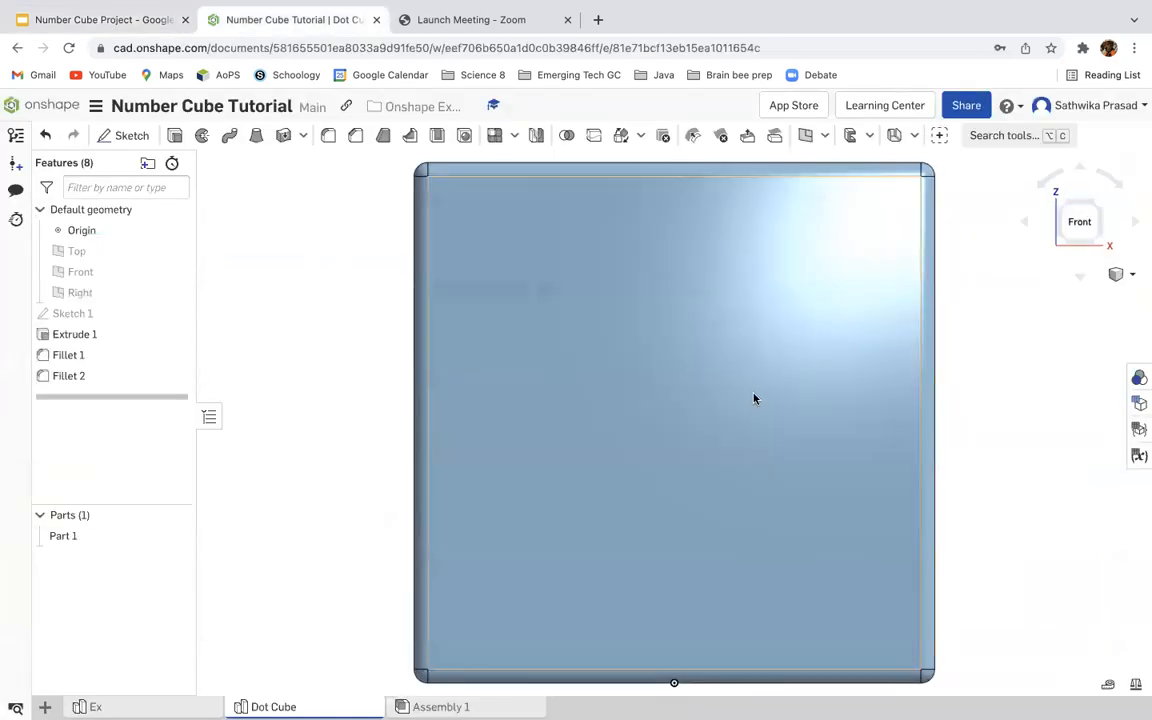
click(753, 399)
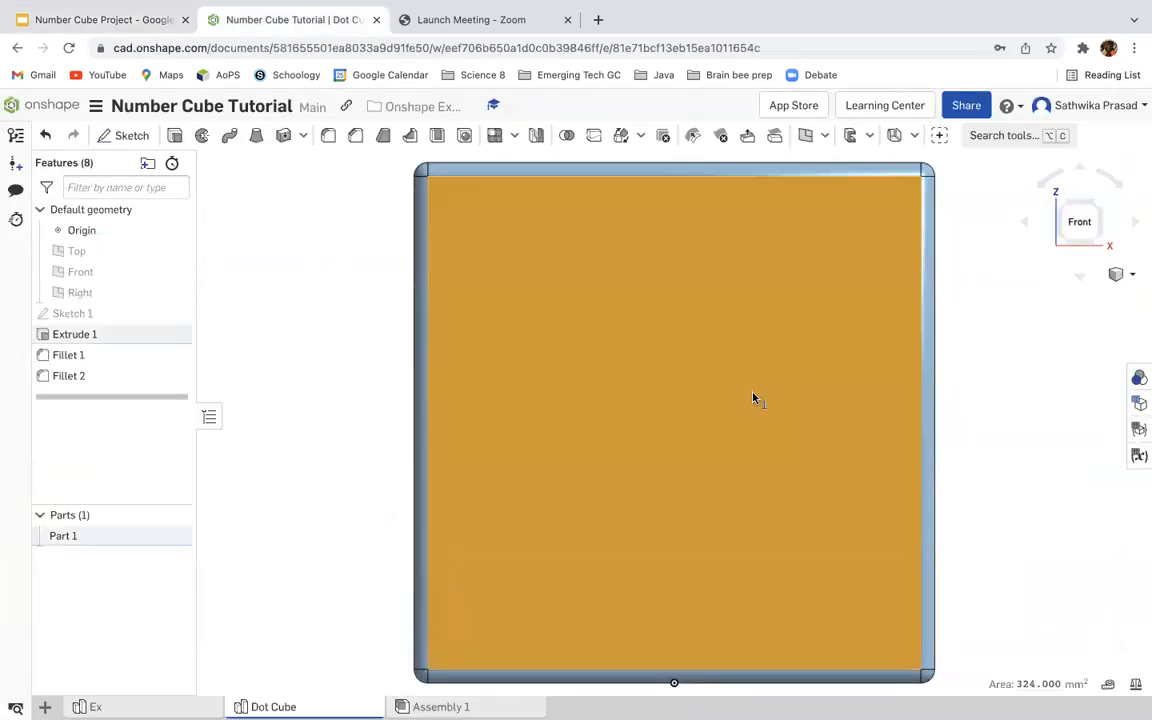
click(124, 137)
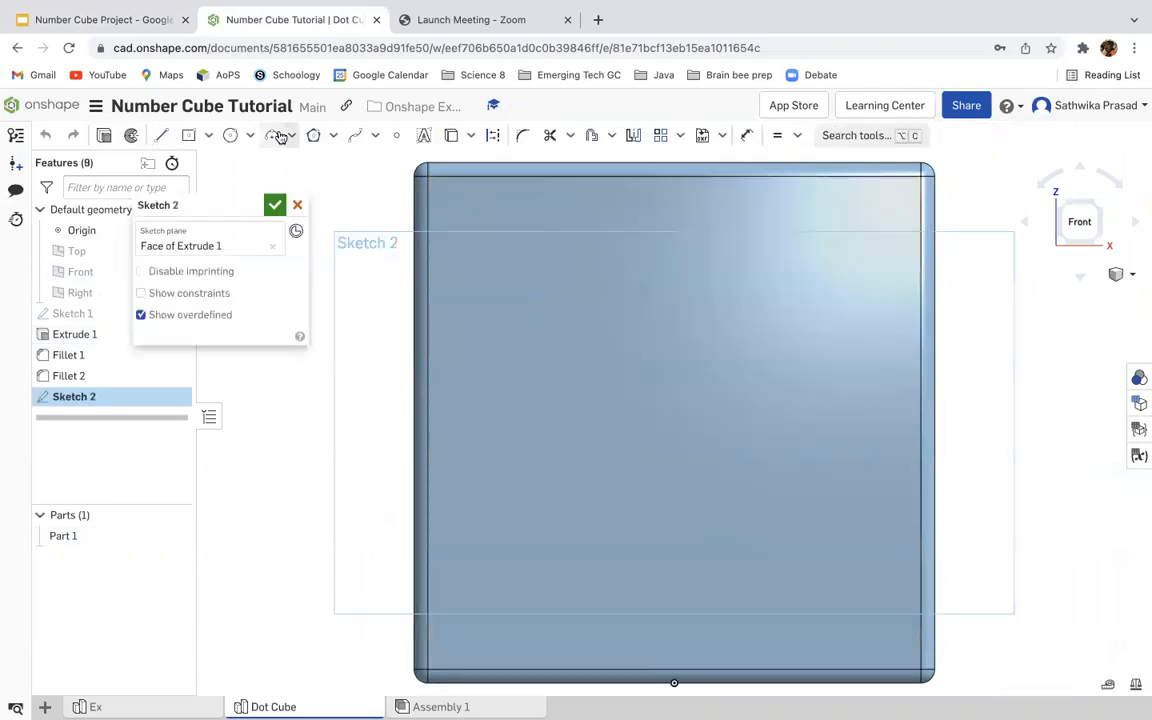
click(161, 135)
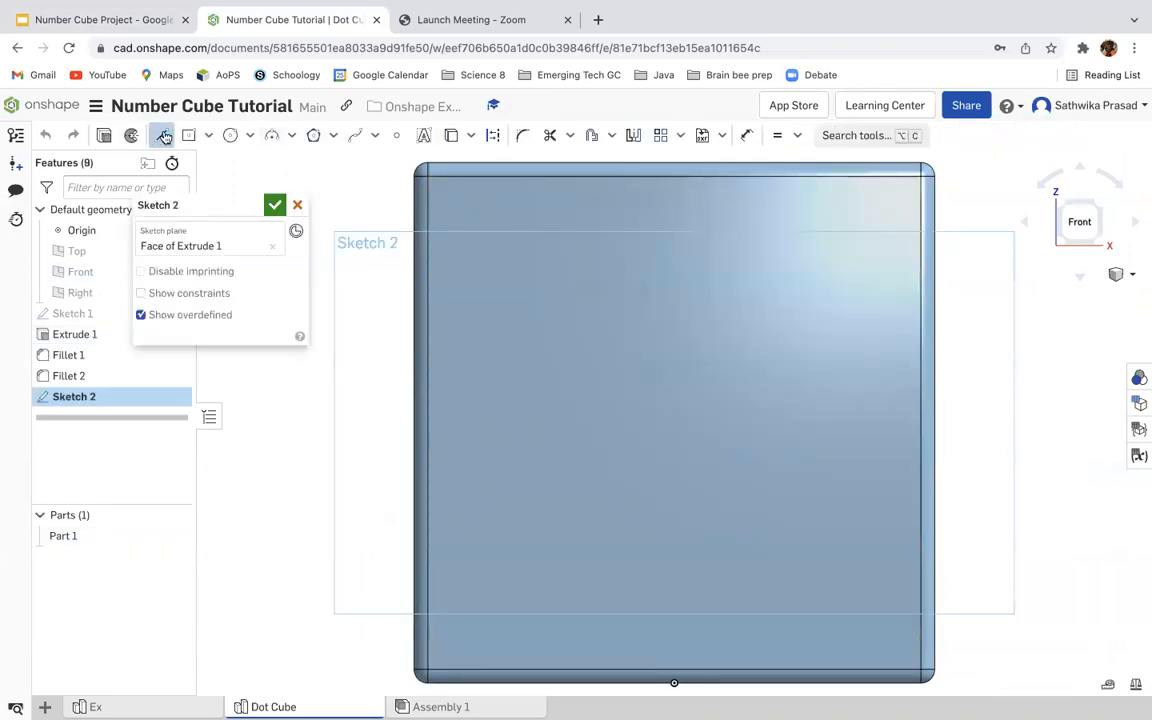
click(426, 175)
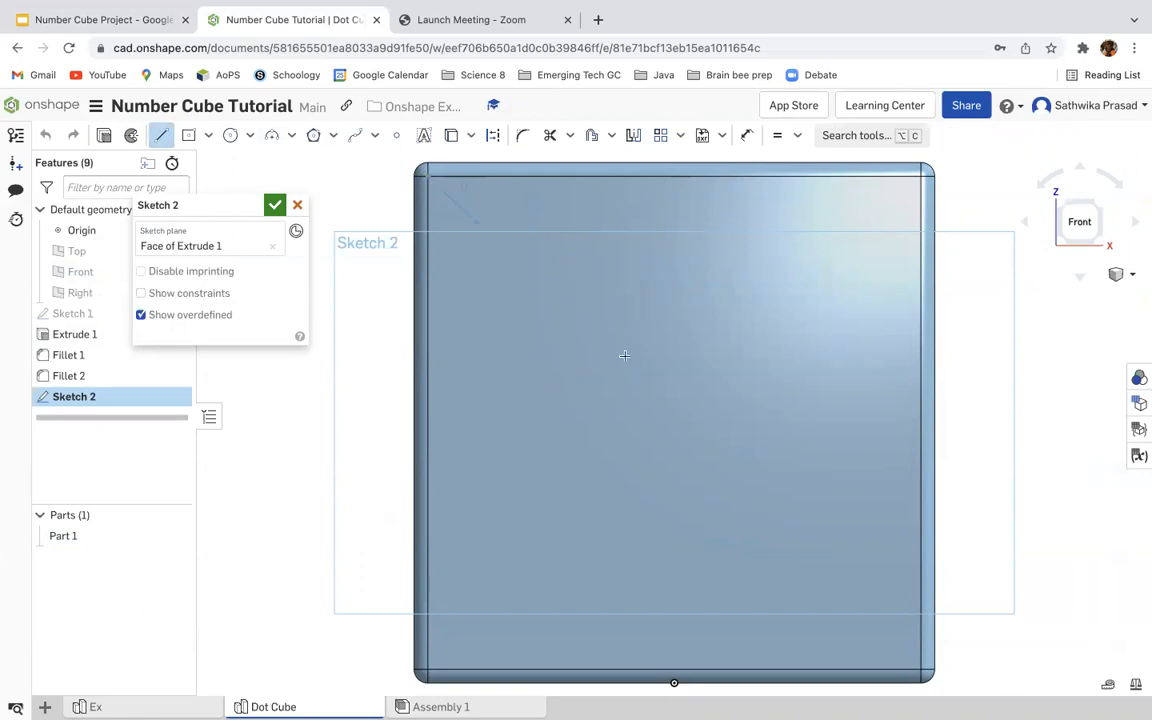
click(919, 669)
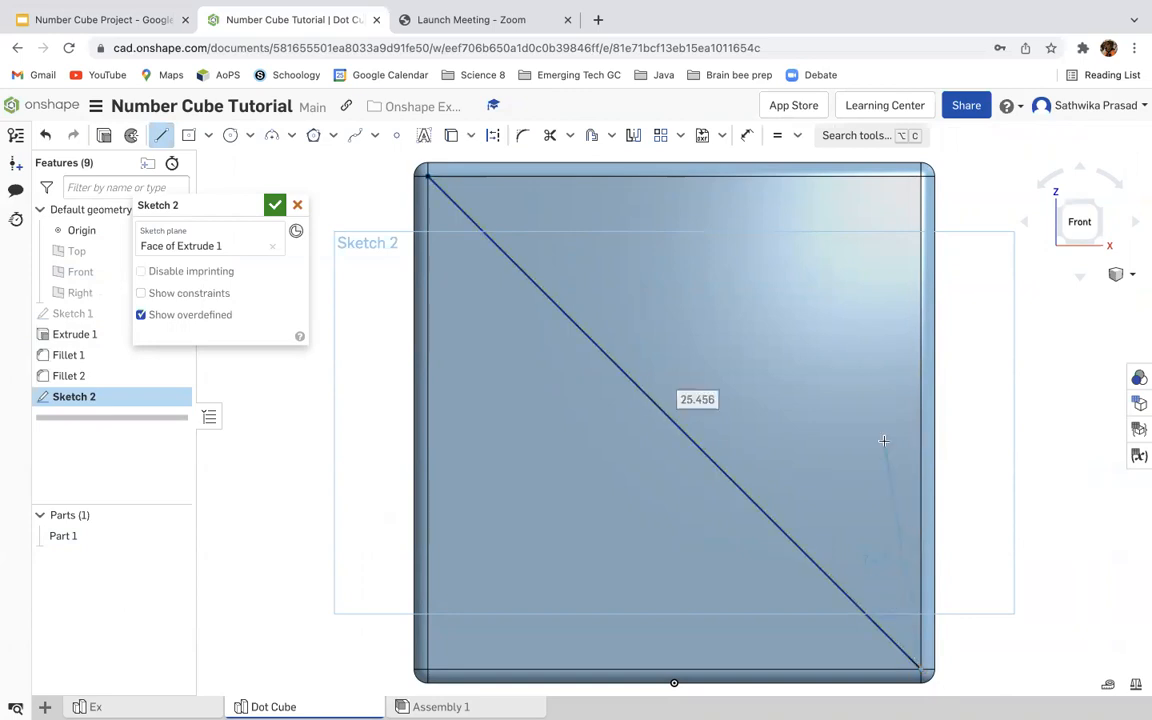
key(Escape)
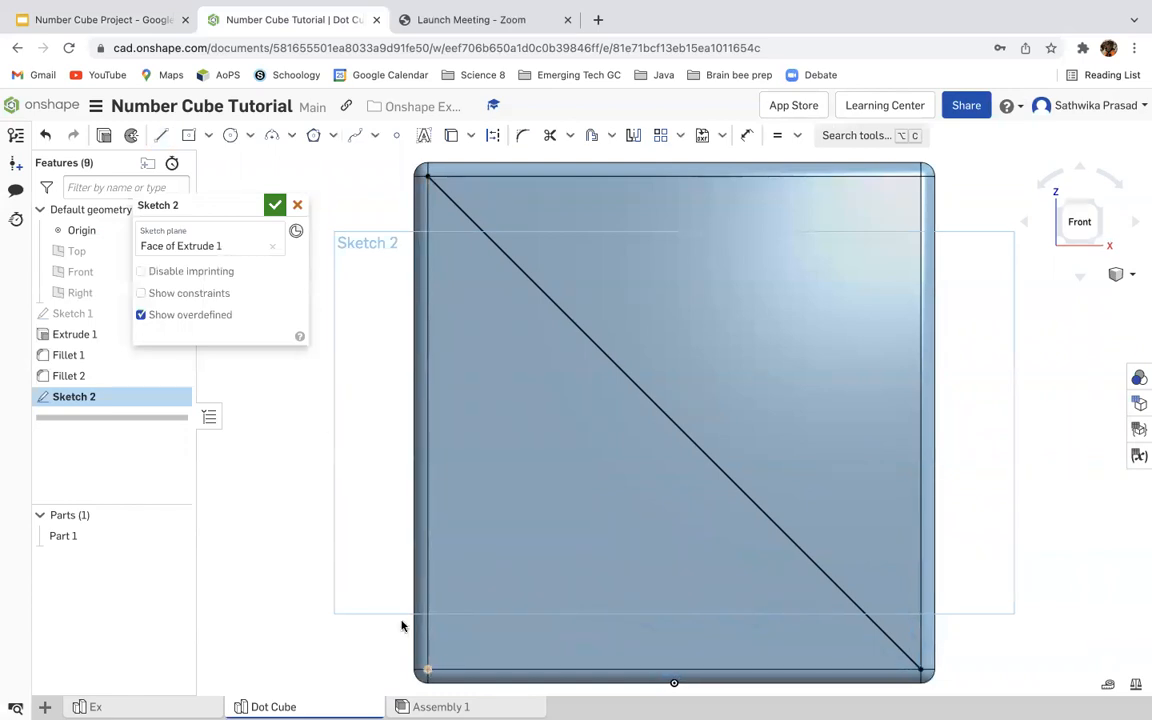
Step: Draw the second diagonal from the front face's lower-left corner to its upper-right corner
key(l)
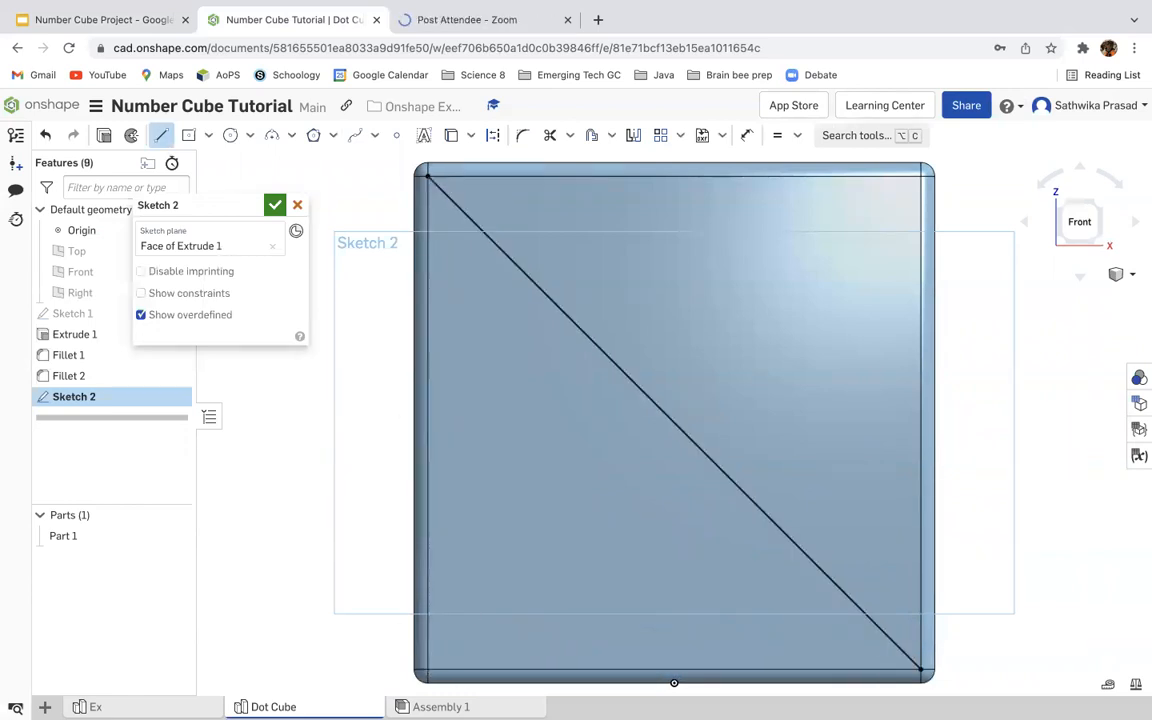
click(427, 669)
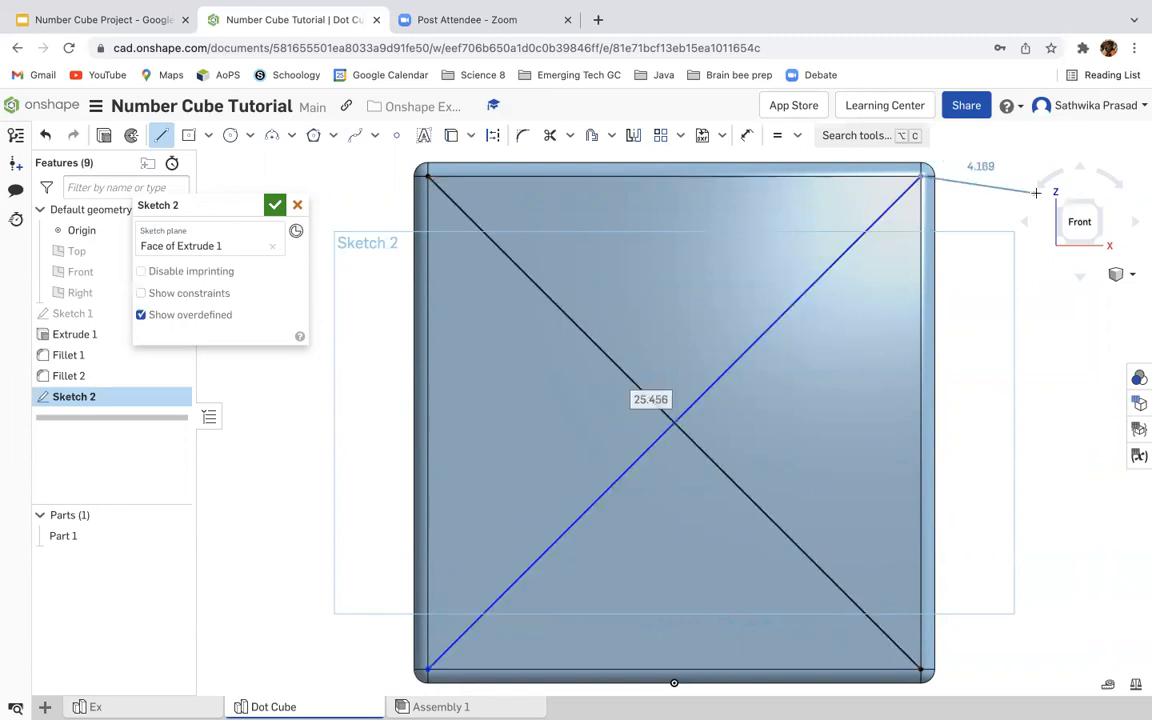
click(920, 176)
key(Escape)
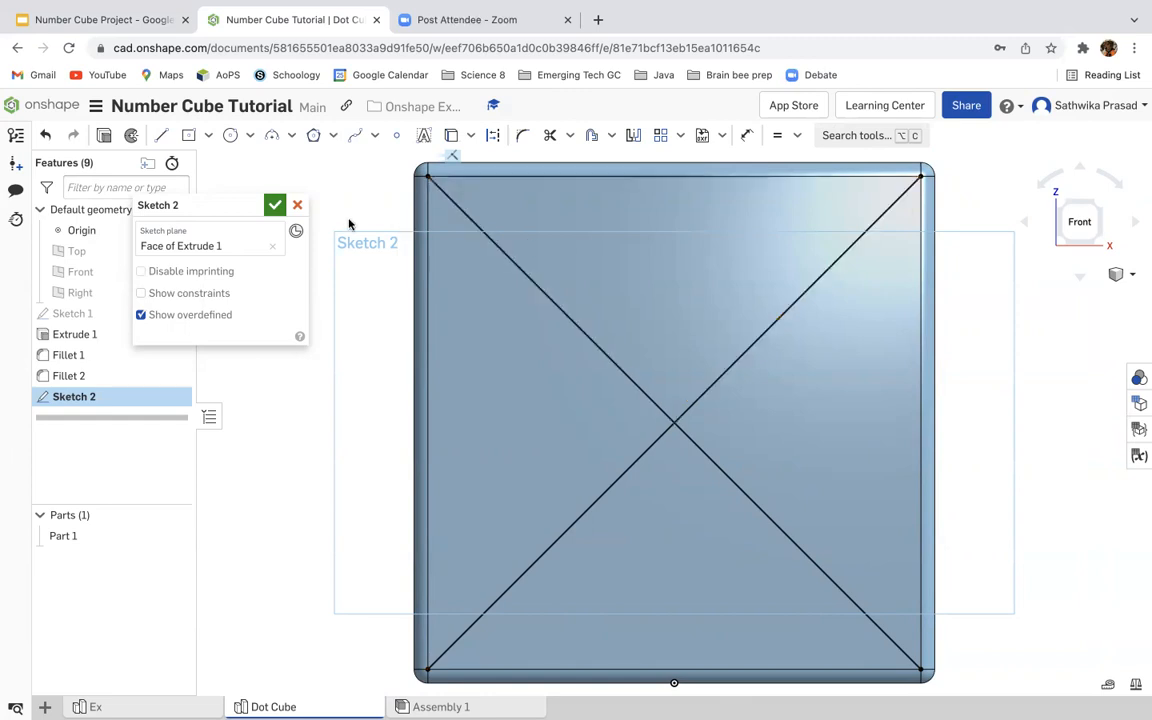
Step: Sketch a circle about 3.9 mm in diameter centered on the intersection of the two diagonals
click(230, 135)
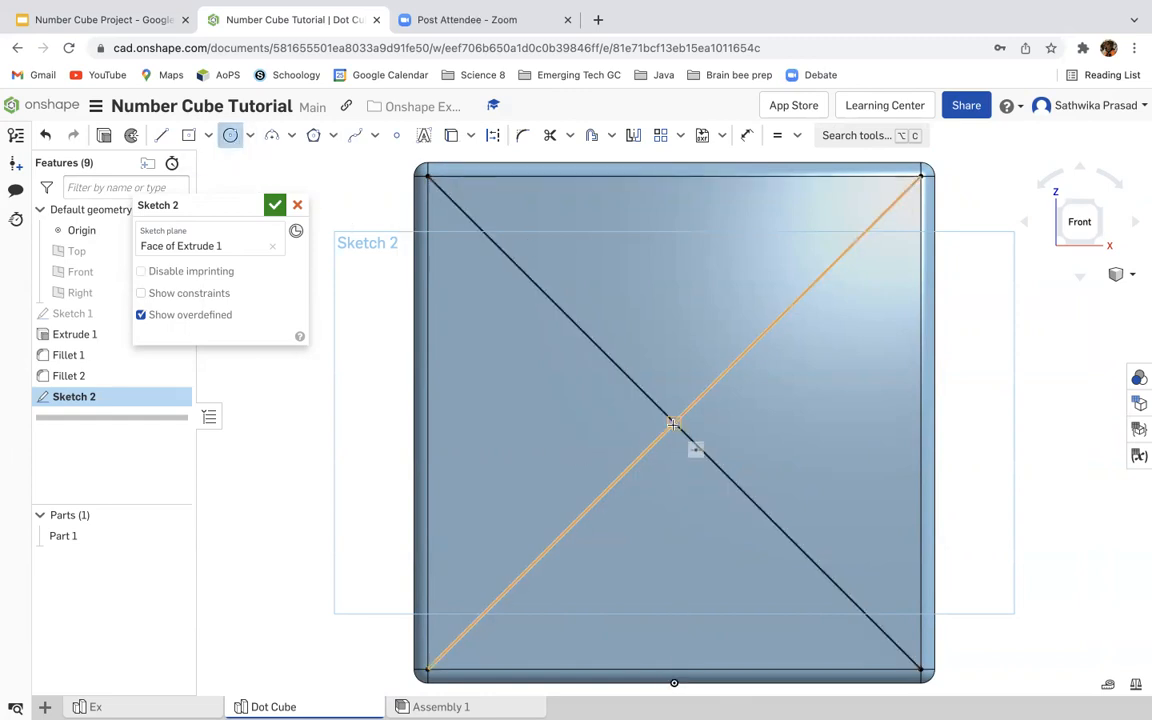
scroll(680, 423, up, 5)
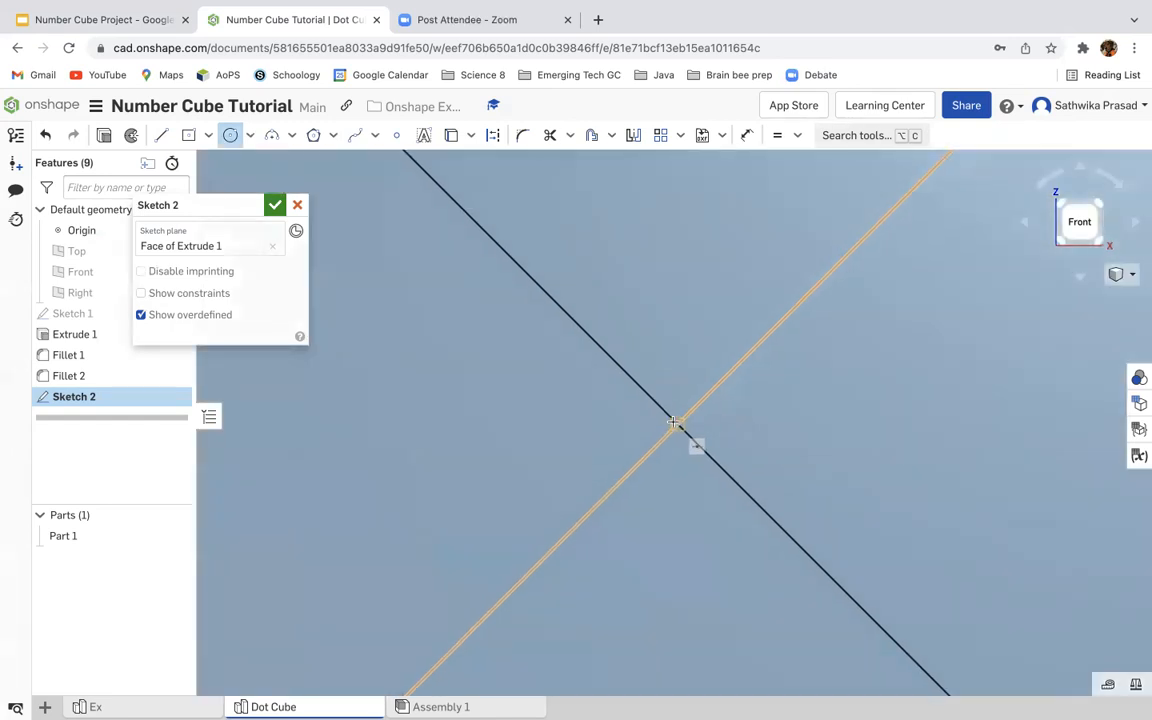
scroll(699, 426, down, 6)
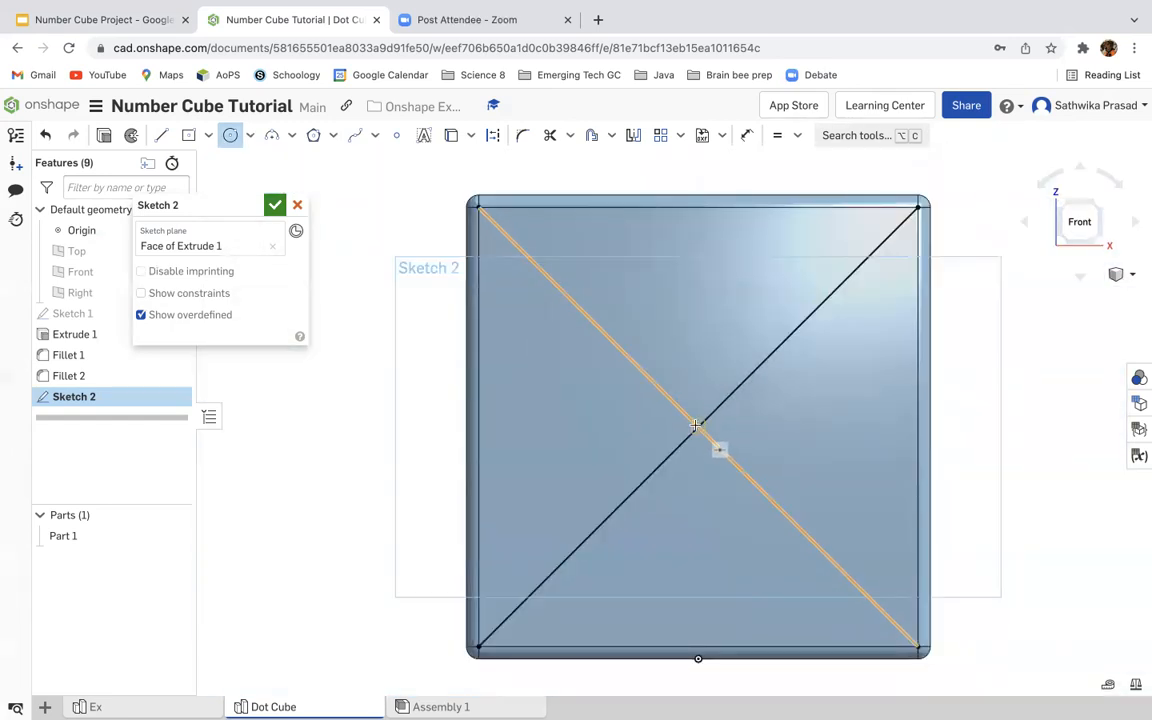
click(697, 427)
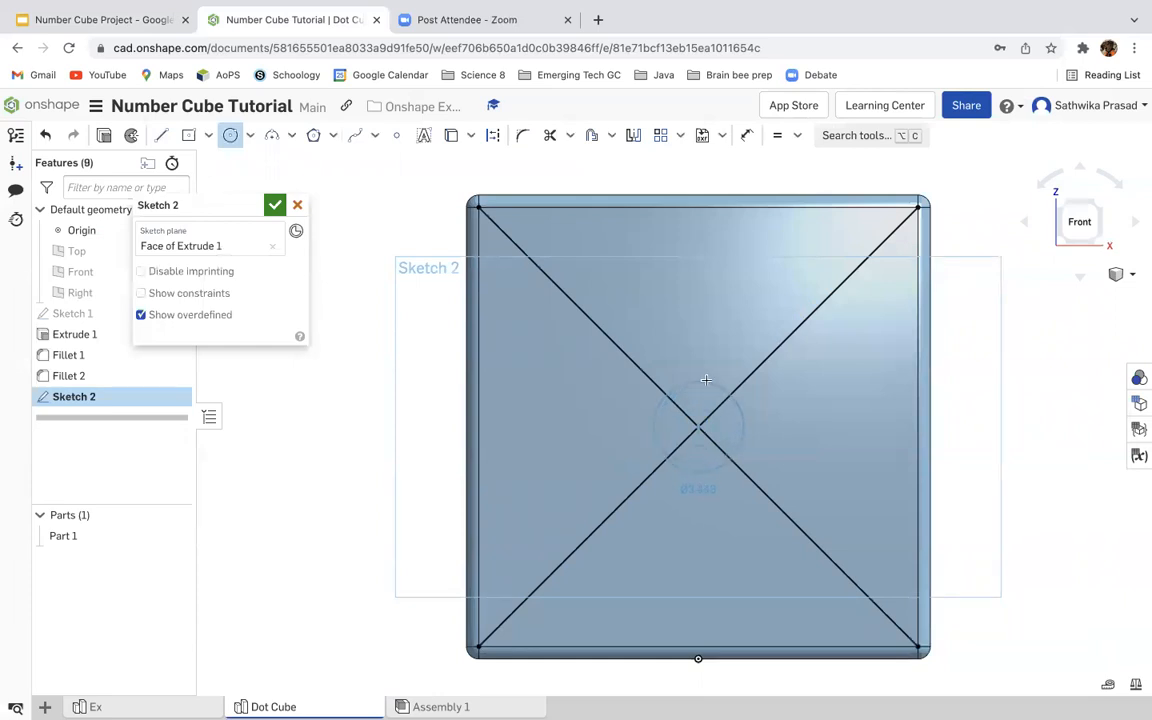
click(706, 380)
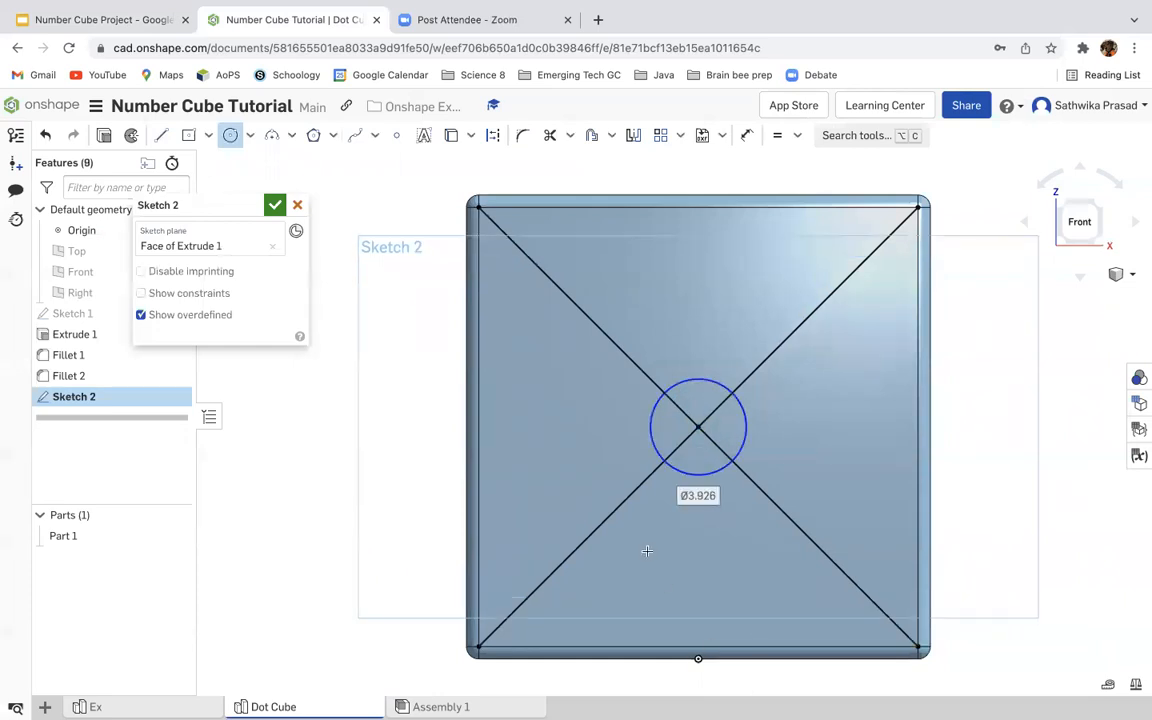
key(Escape)
Step: Dimension the center circle's diameter at 3 mm
click(747, 135)
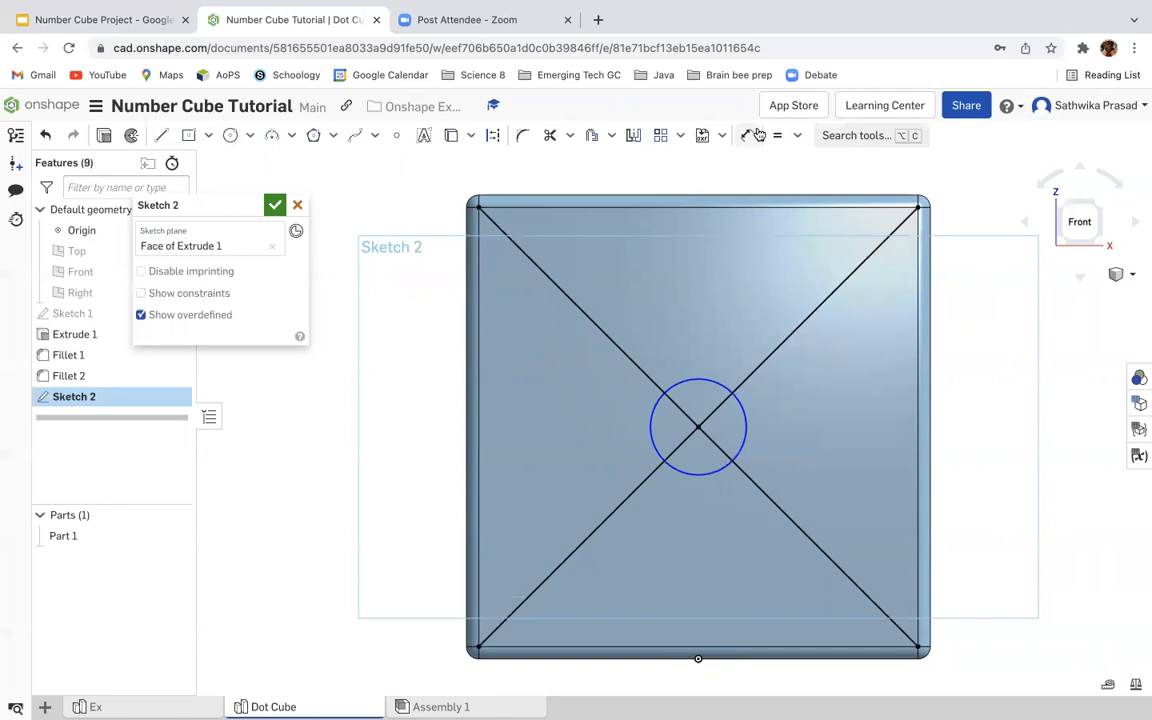
click(695, 388)
click(707, 328)
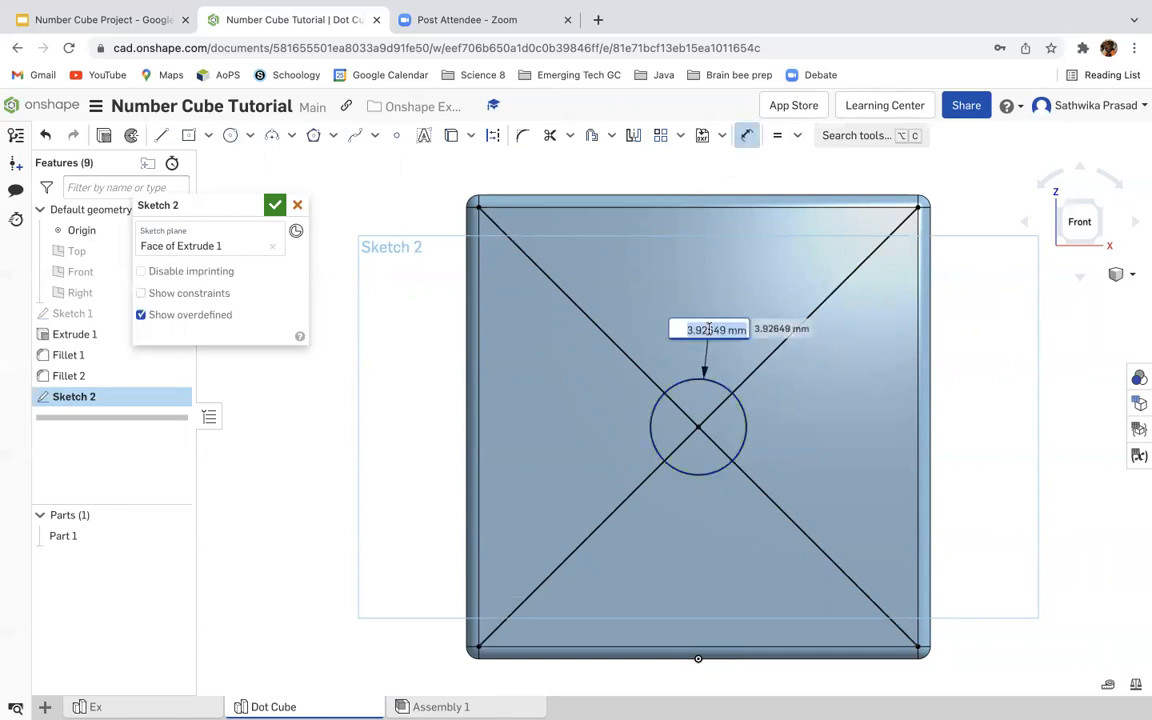
text(3)
key(Return)
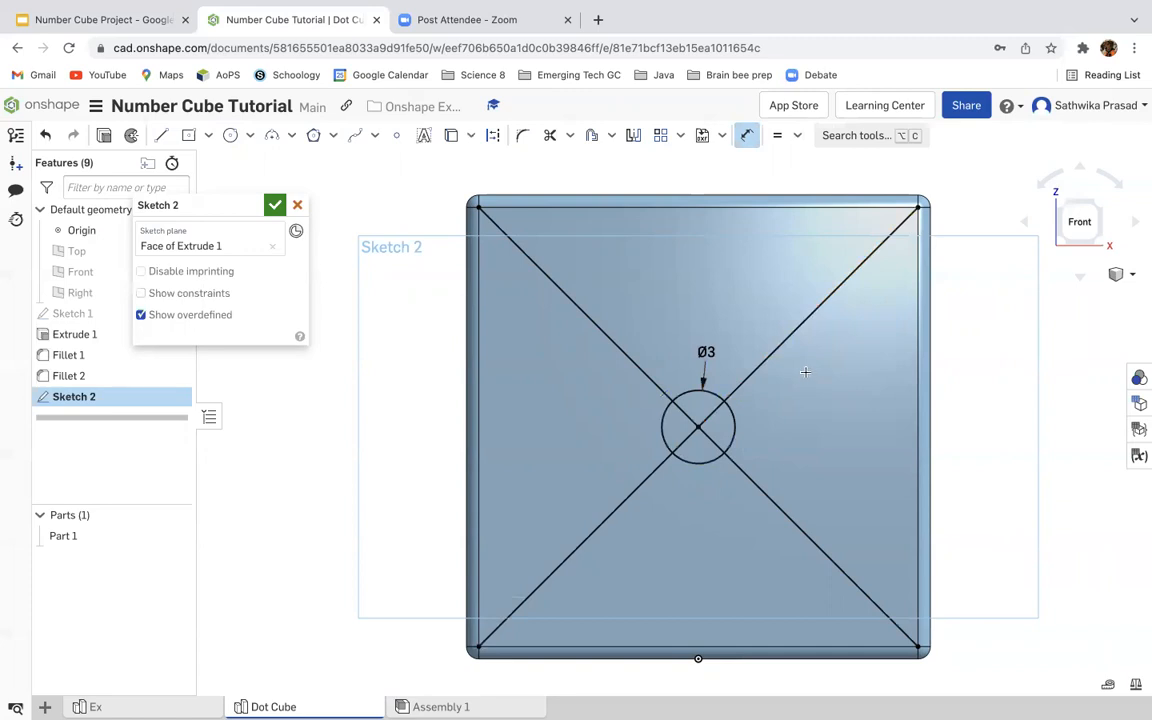
key(Escape)
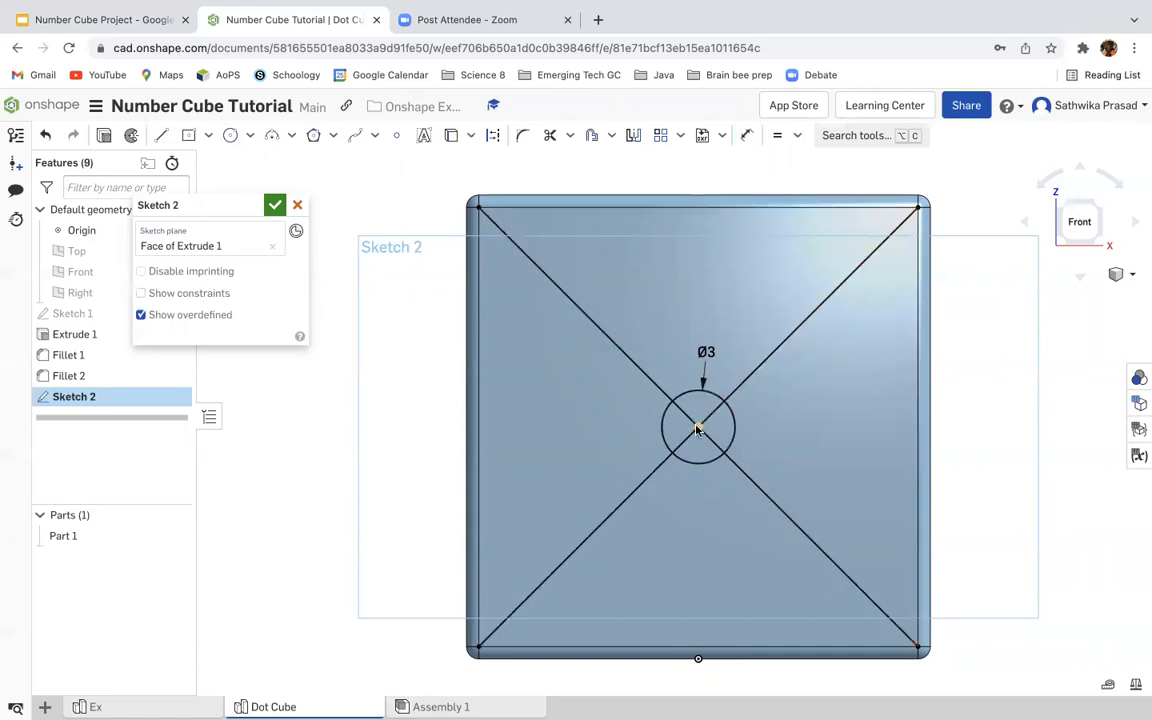
Step: Convert both diagonals to construction lines and finish the sketch
click(688, 437)
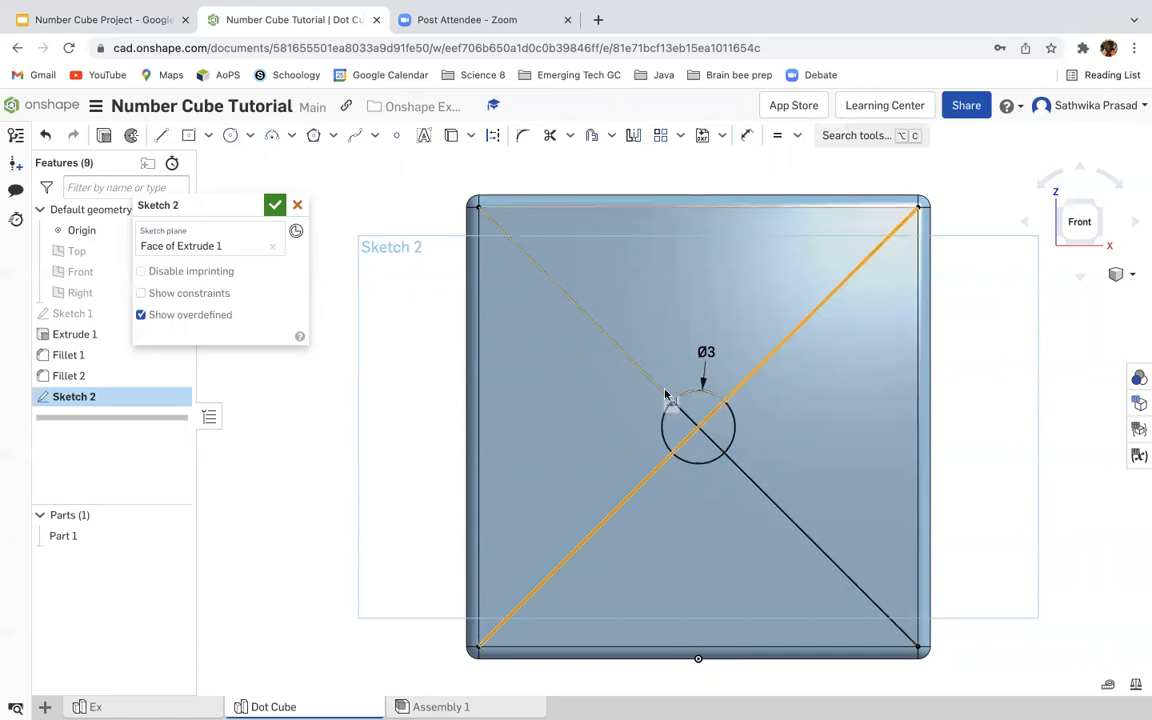
click(628, 358)
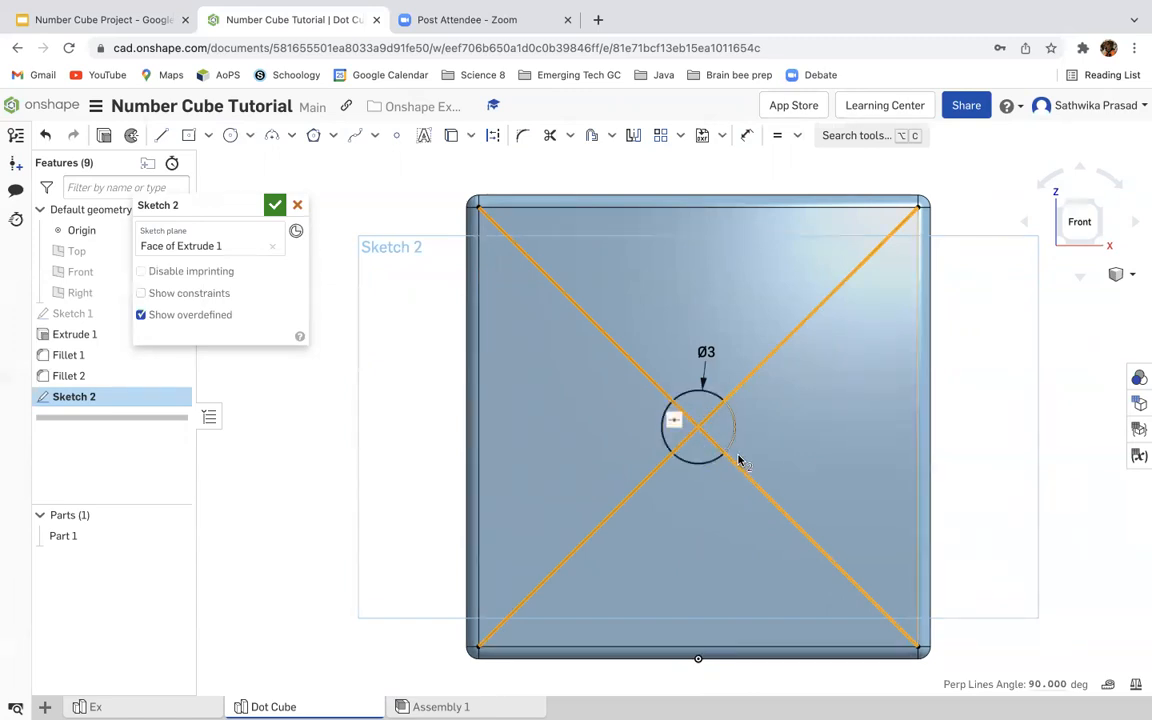
click(493, 137)
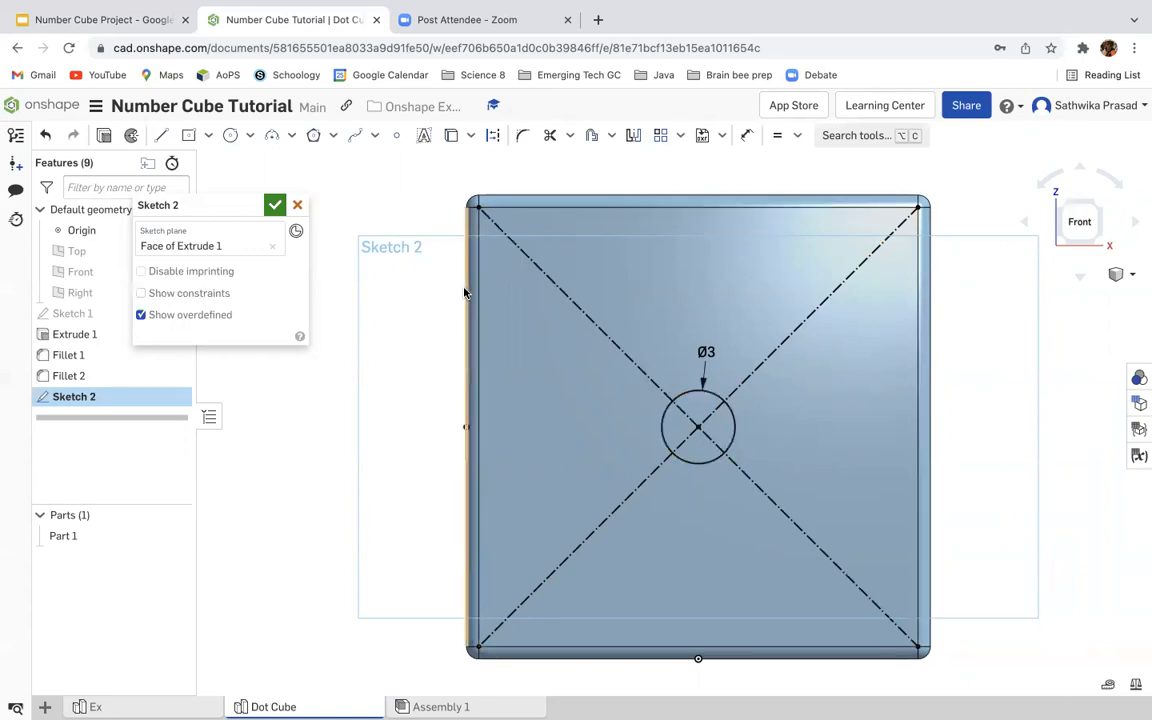
click(274, 205)
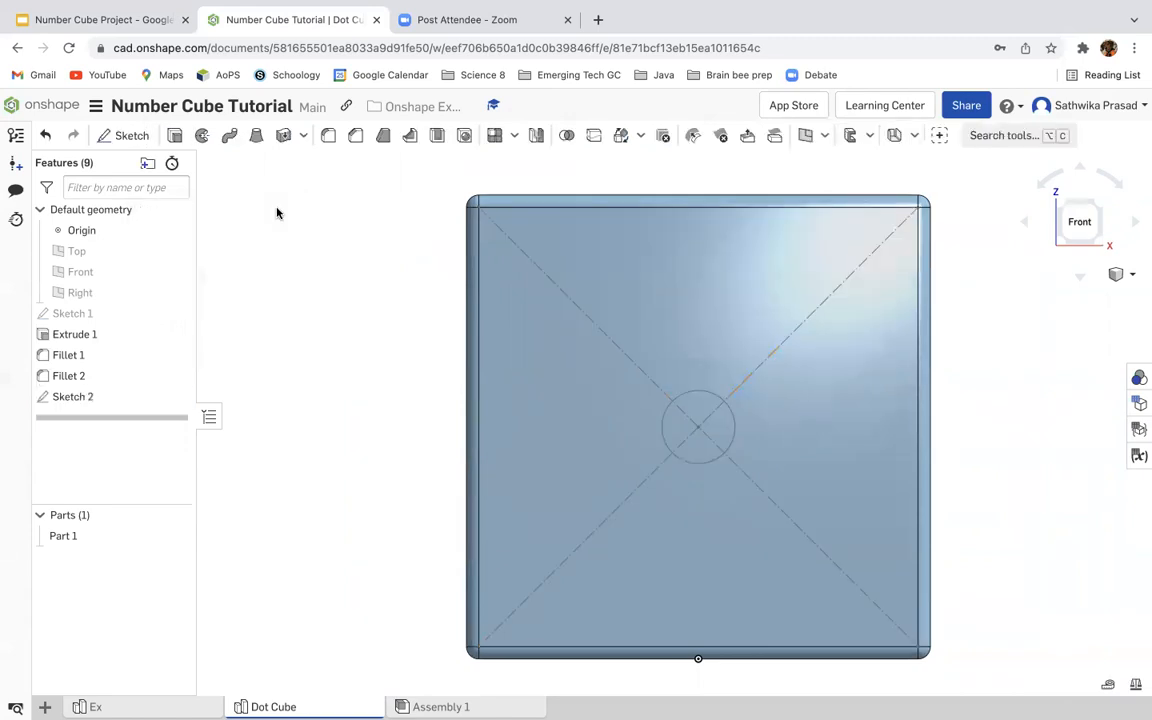
Step: Rename the finished front-face sketch as 1 Dot (Front)
right_click(97, 397)
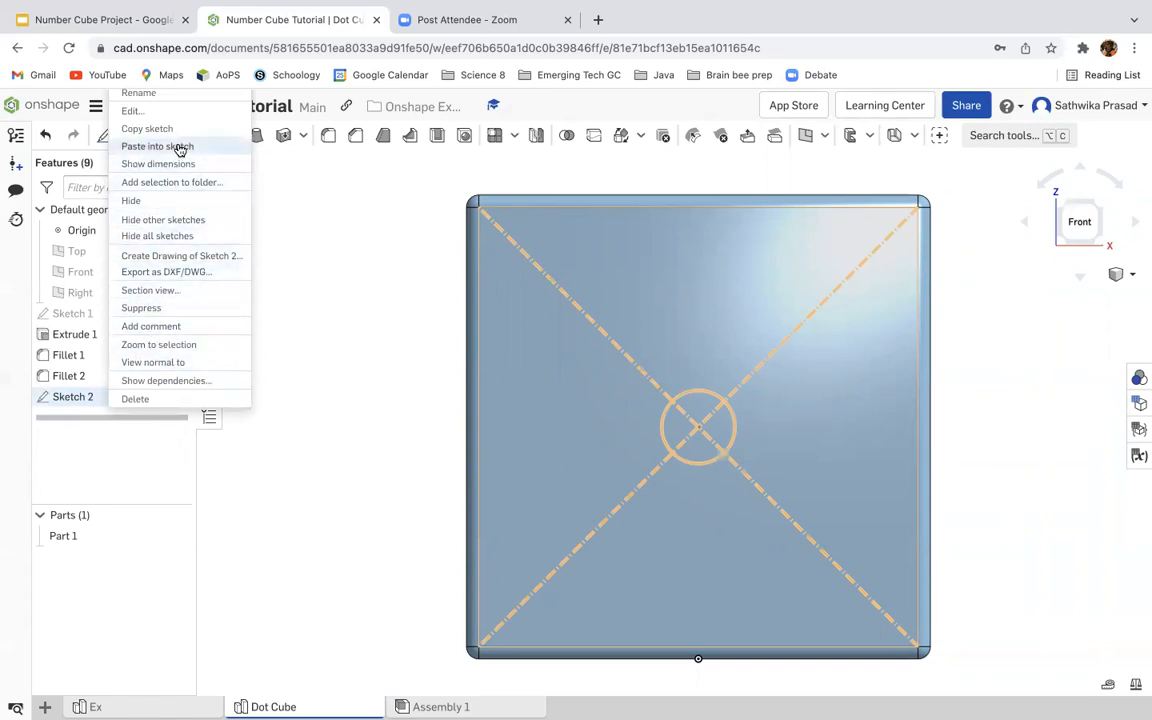
click(152, 93)
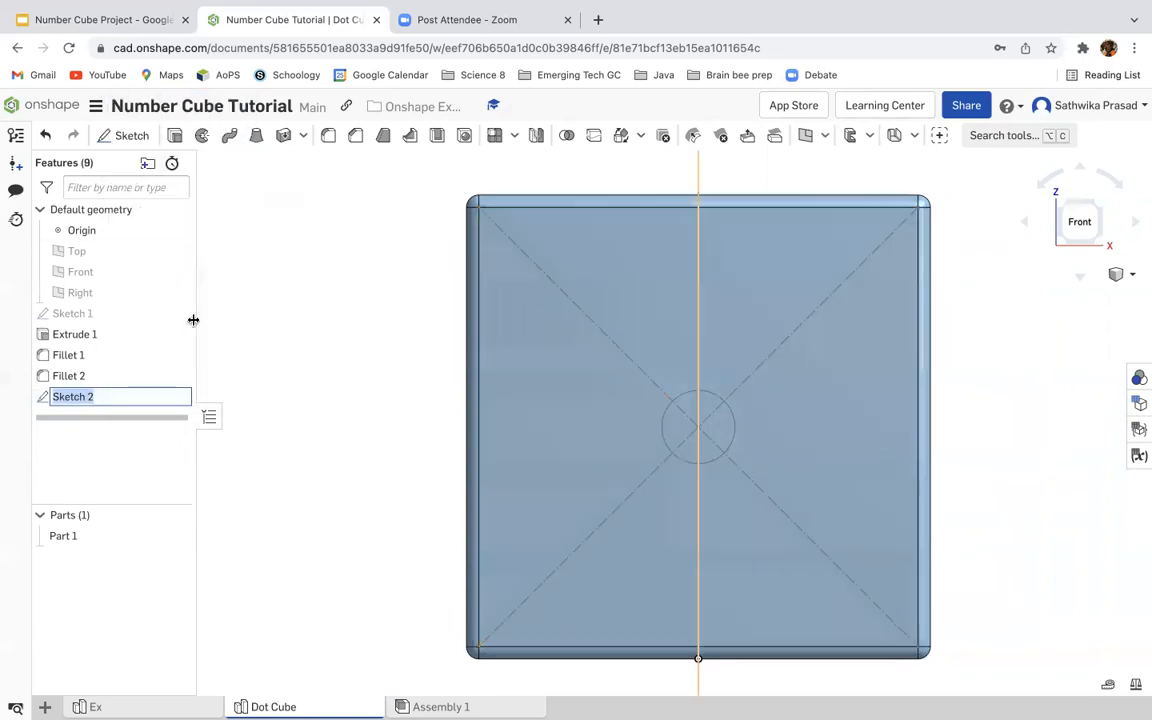
text(1 Dot (Fro)
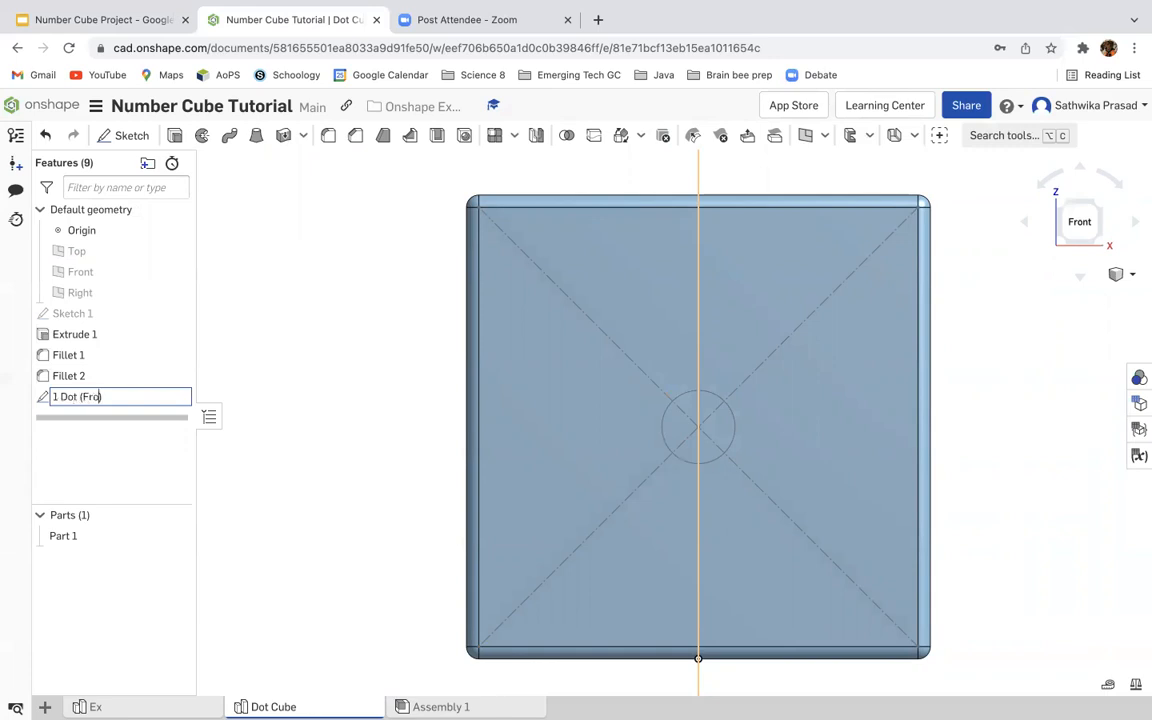
key(Return)
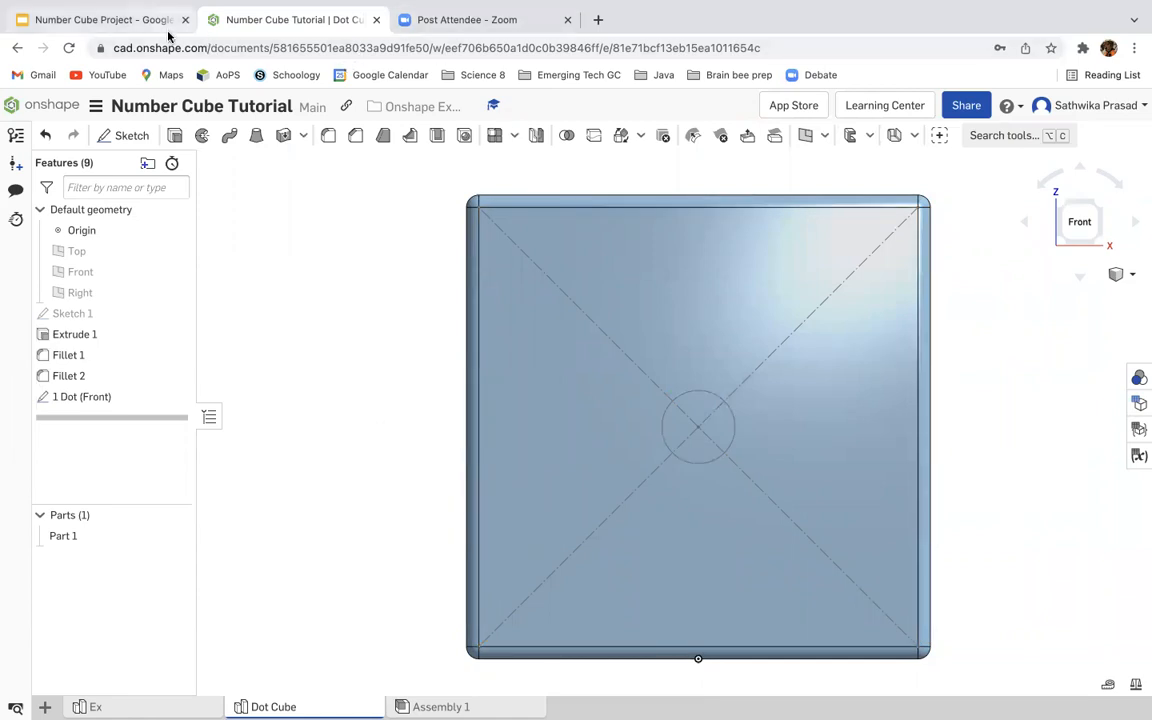
Step: Check the face orientations in the Number Cube Project slides and start a new sketch on the cube's top face in Onshape
click(85, 28)
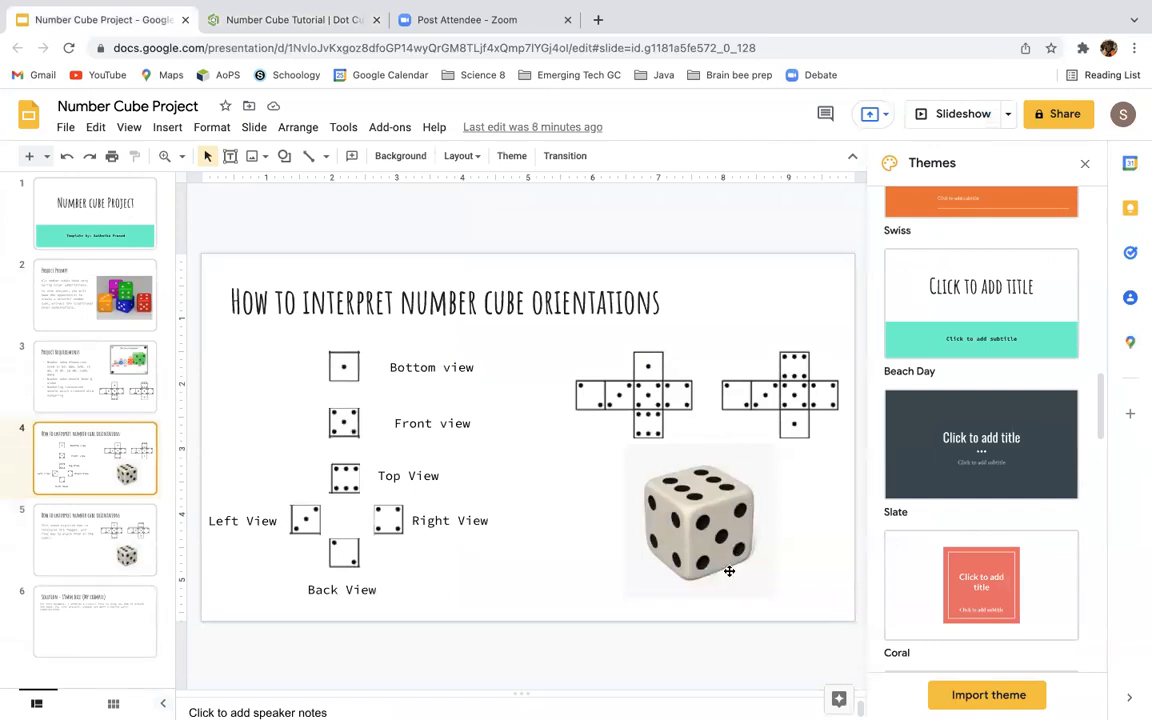
click(329, 21)
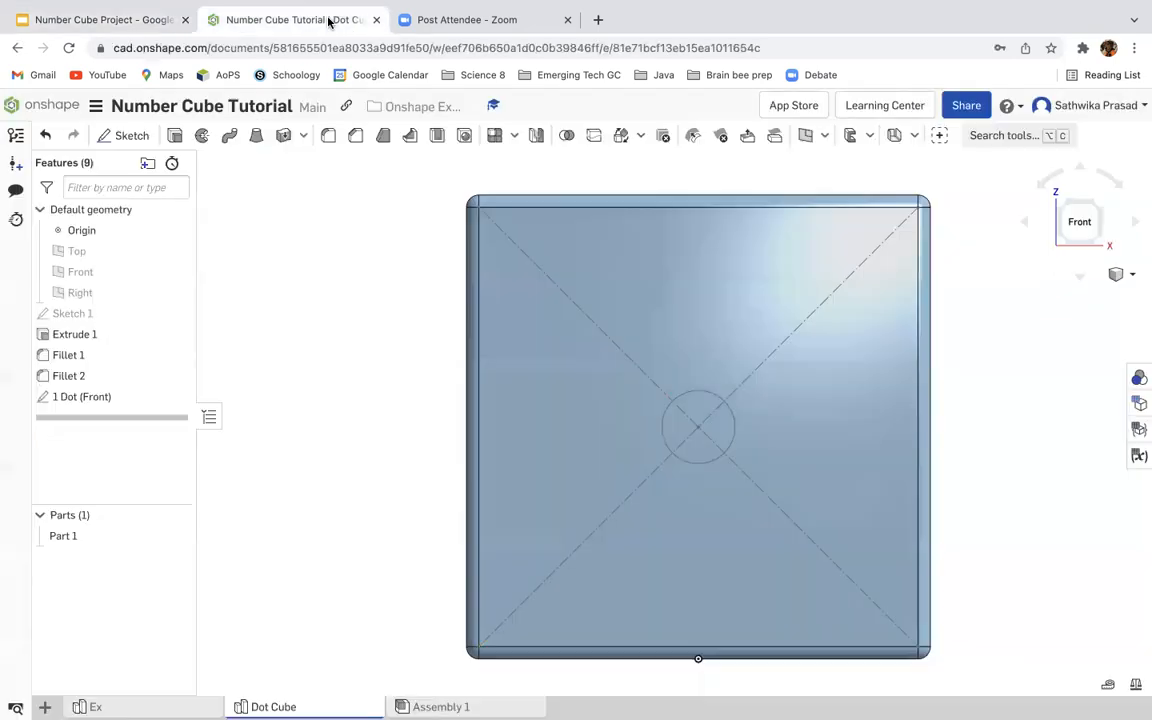
click(1080, 170)
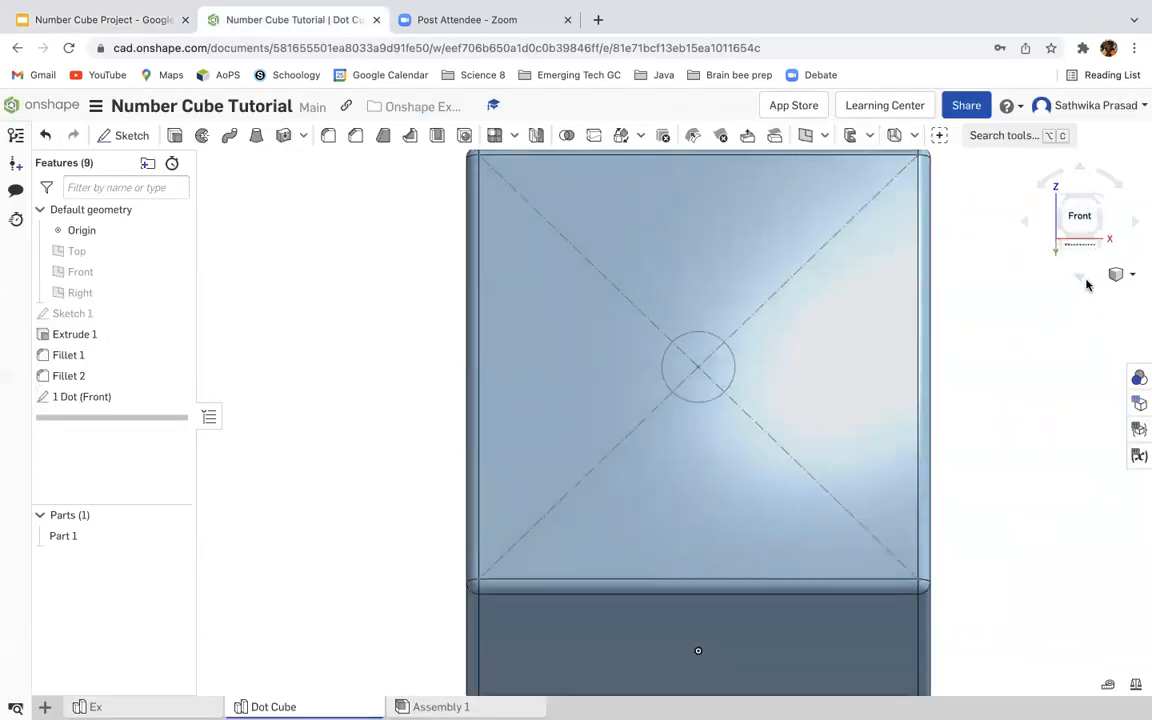
click(1081, 277)
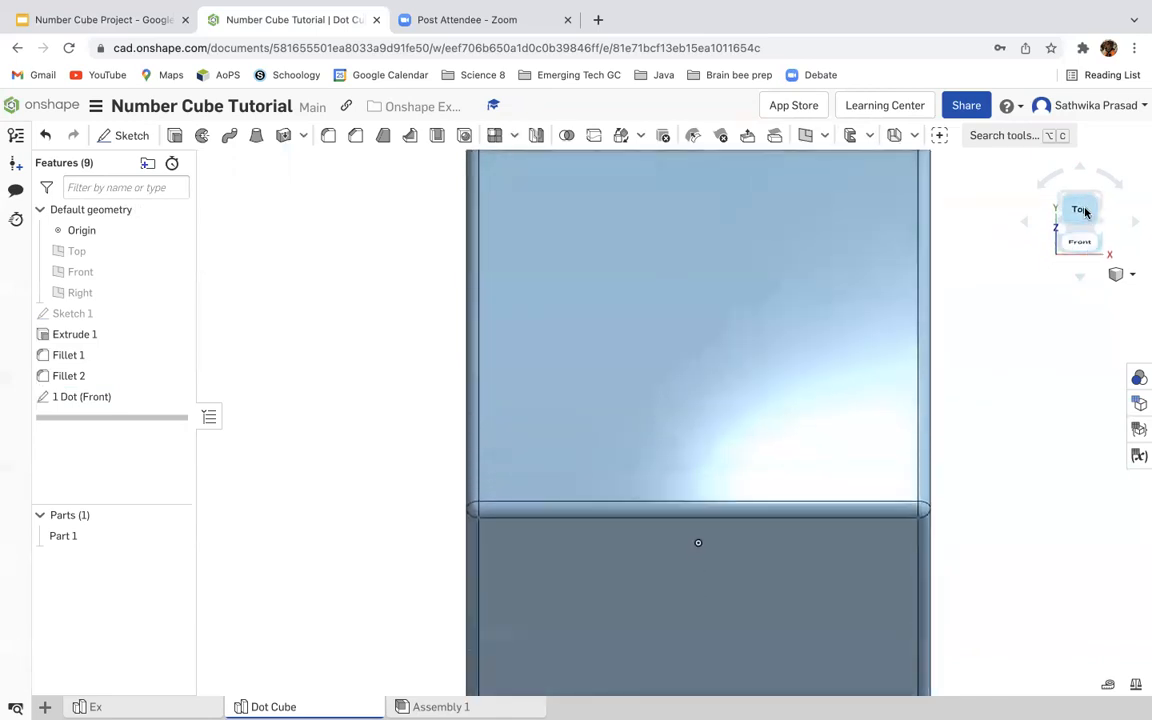
click(1077, 206)
click(618, 270)
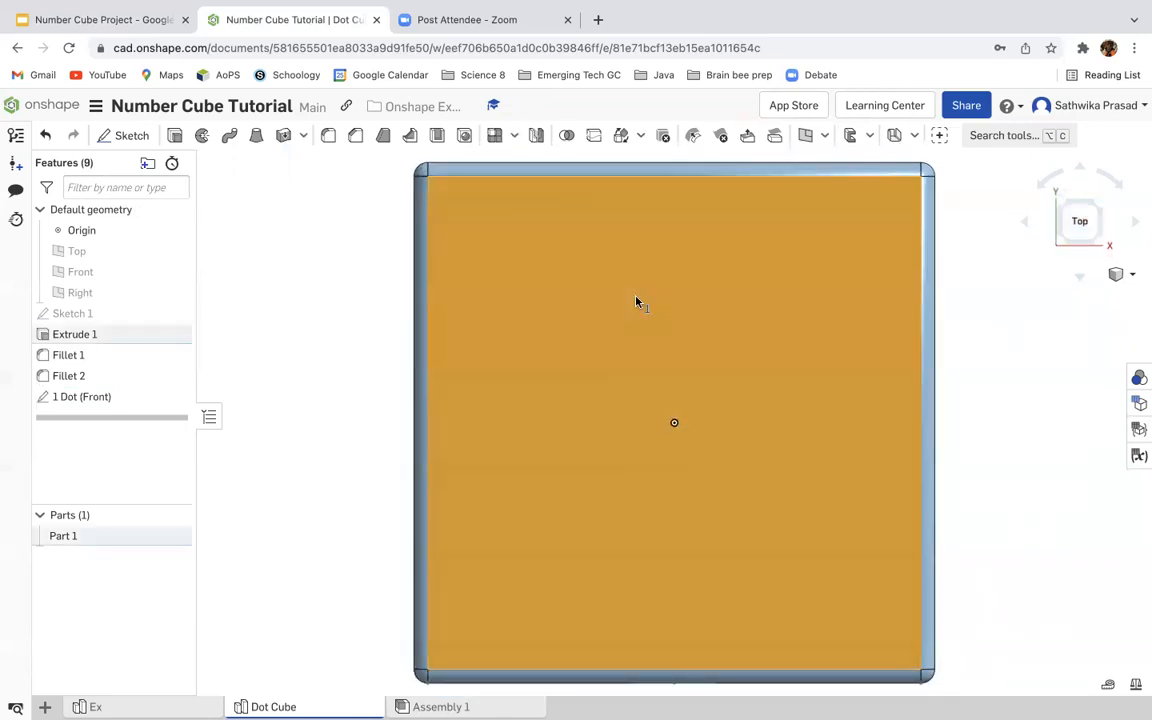
click(140, 138)
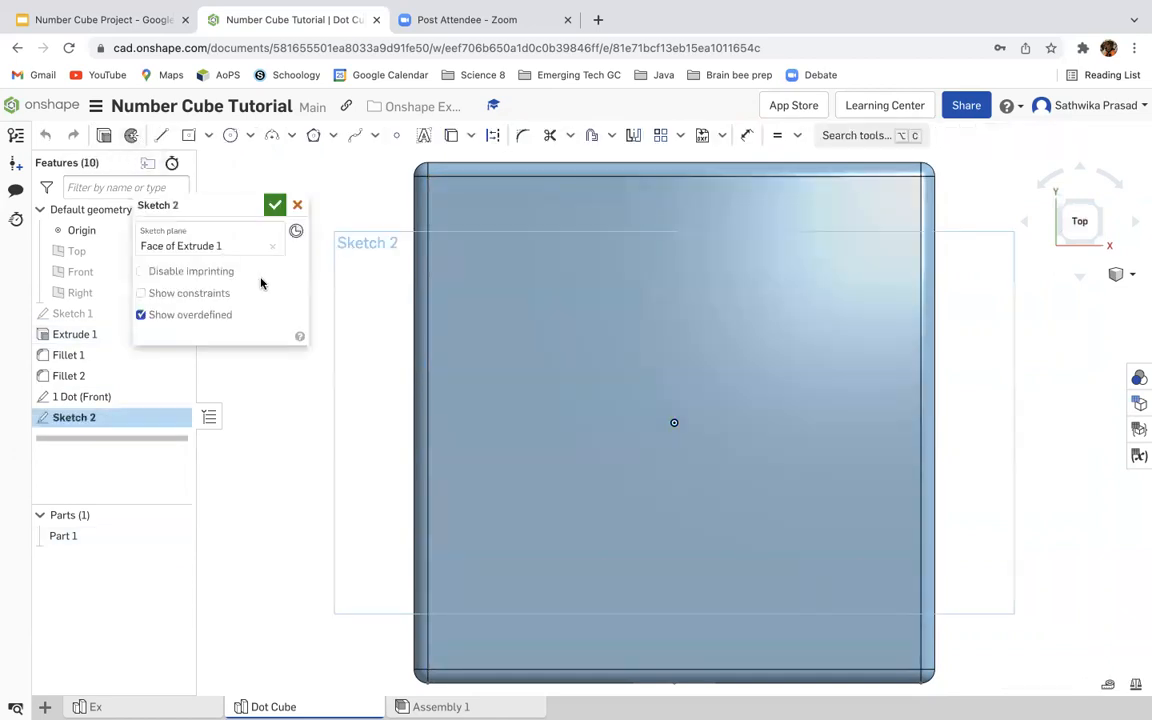
Step: Draw two crossing diagonal lines between the opposite corners of the top face
click(163, 136)
click(428, 176)
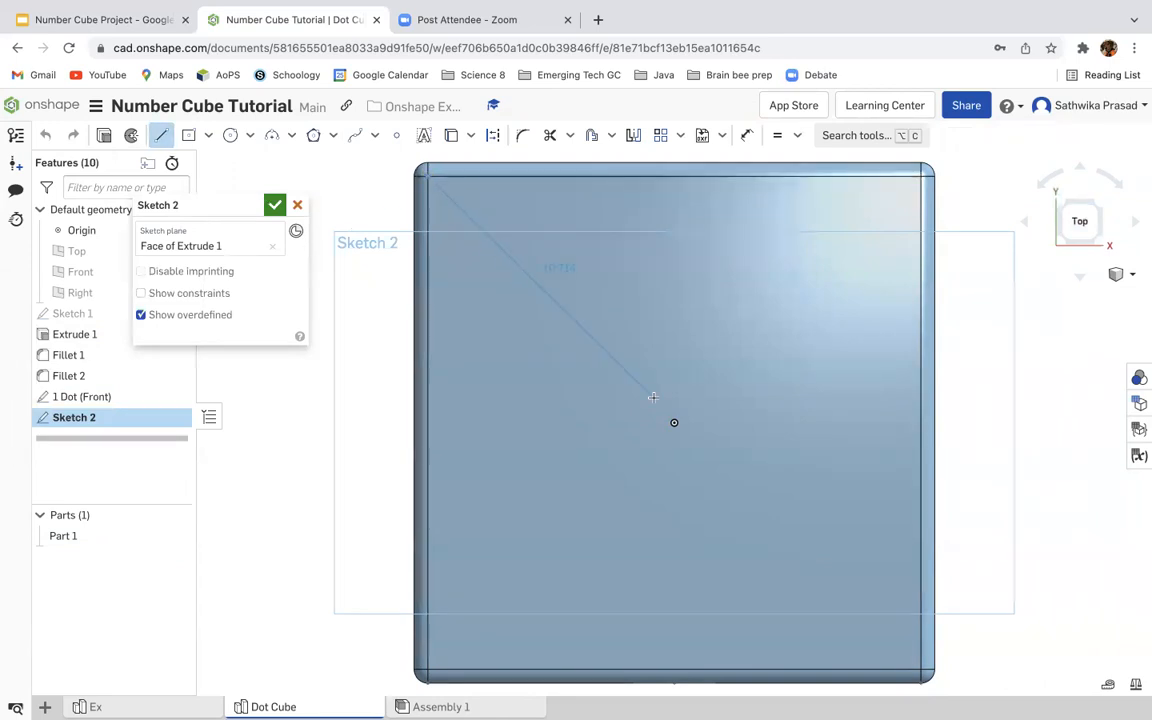
click(918, 667)
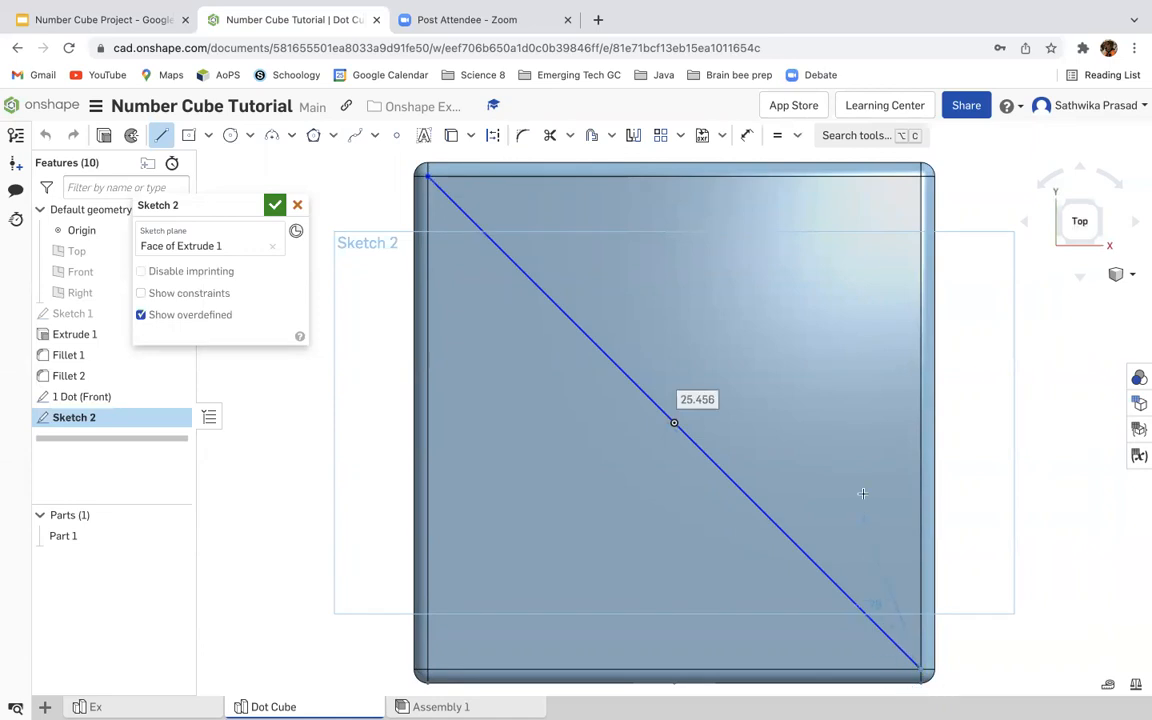
key(Escape)
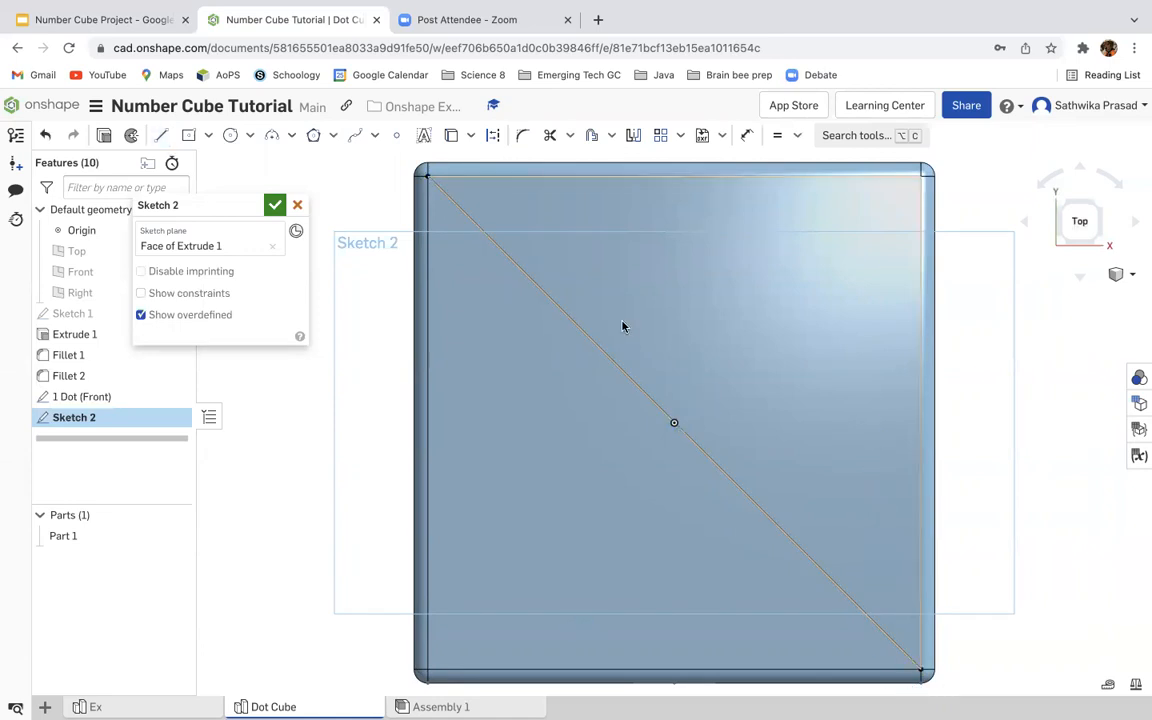
click(158, 138)
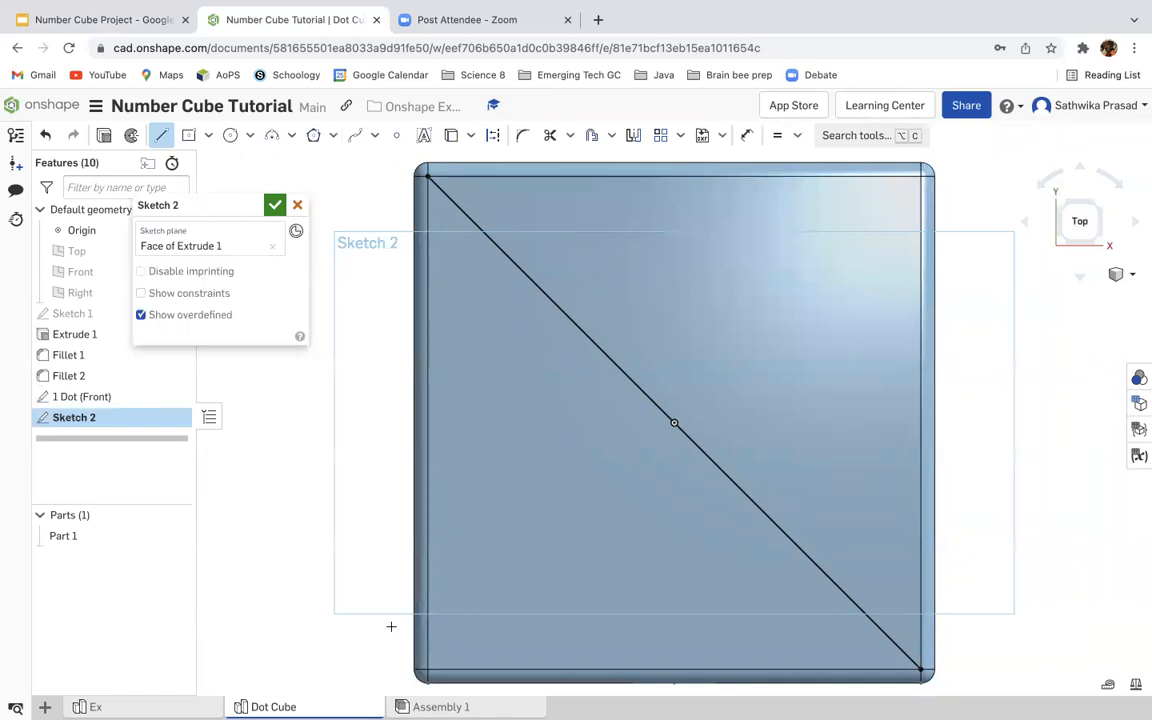
click(426, 671)
click(919, 181)
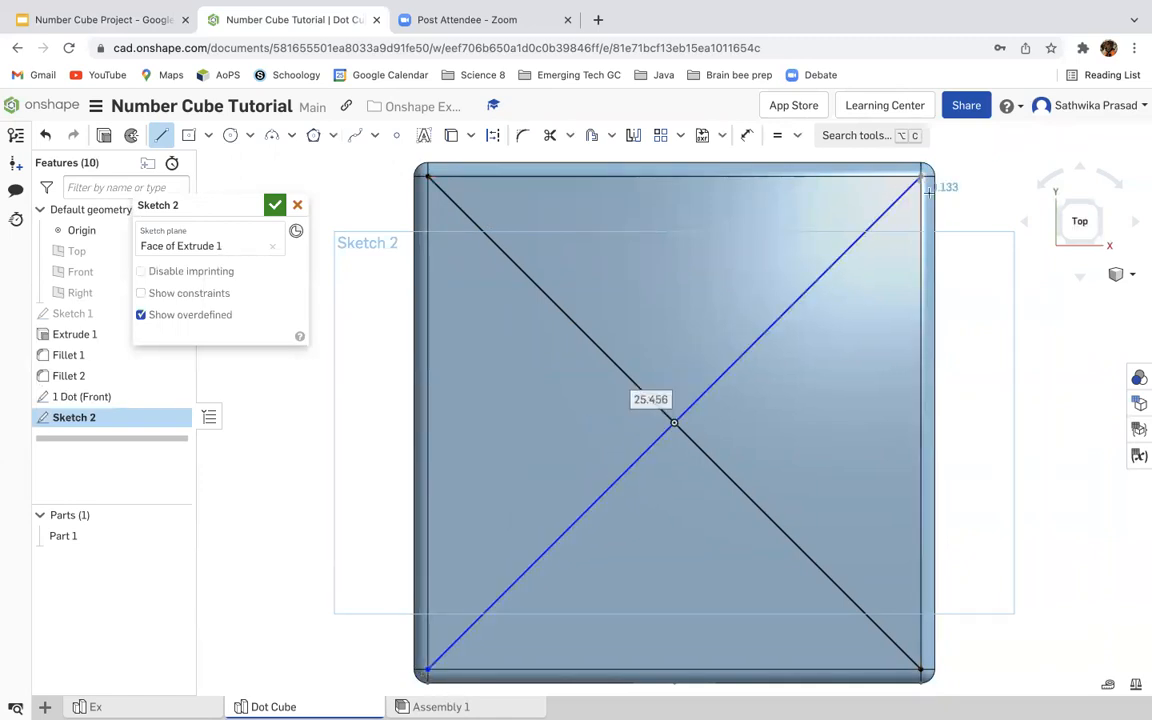
key(Escape)
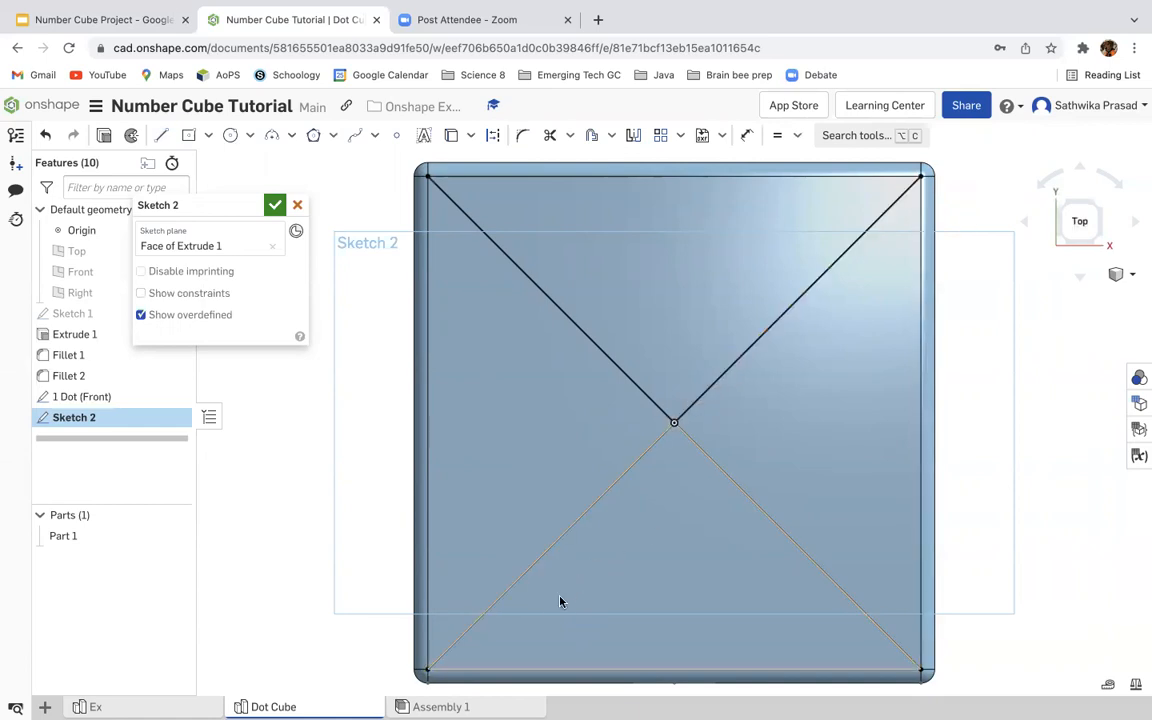
Step: Convert both top-face diagonals to construction lines
key(q)
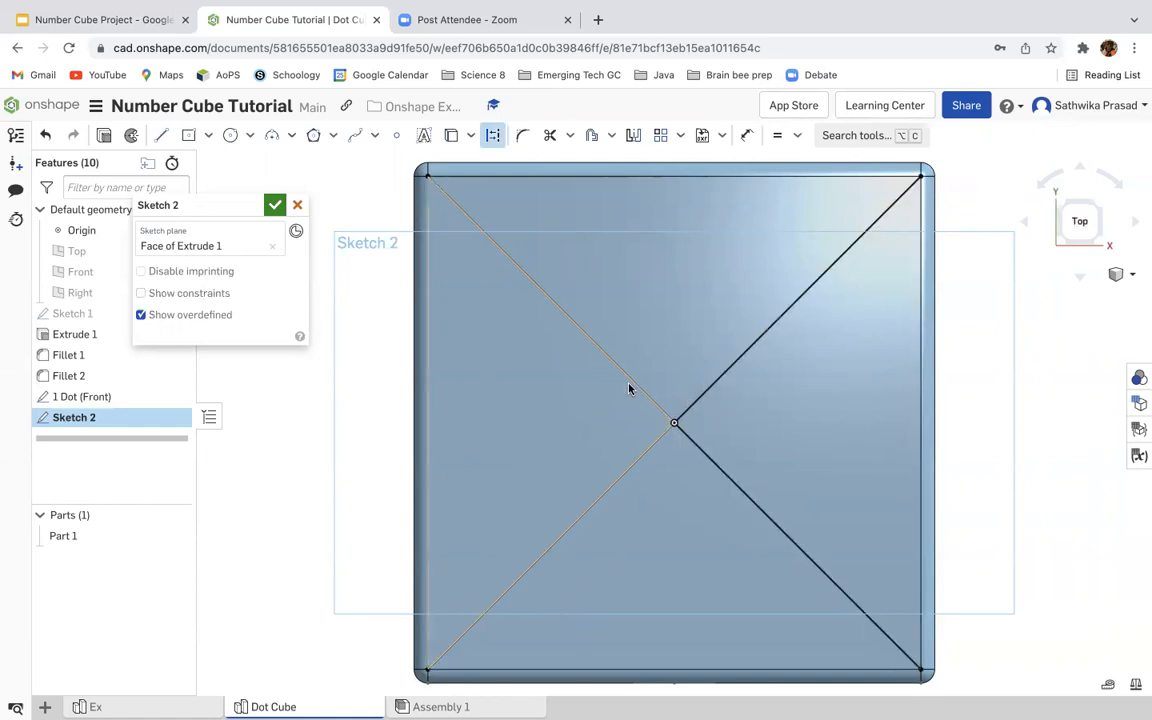
click(655, 394)
click(702, 404)
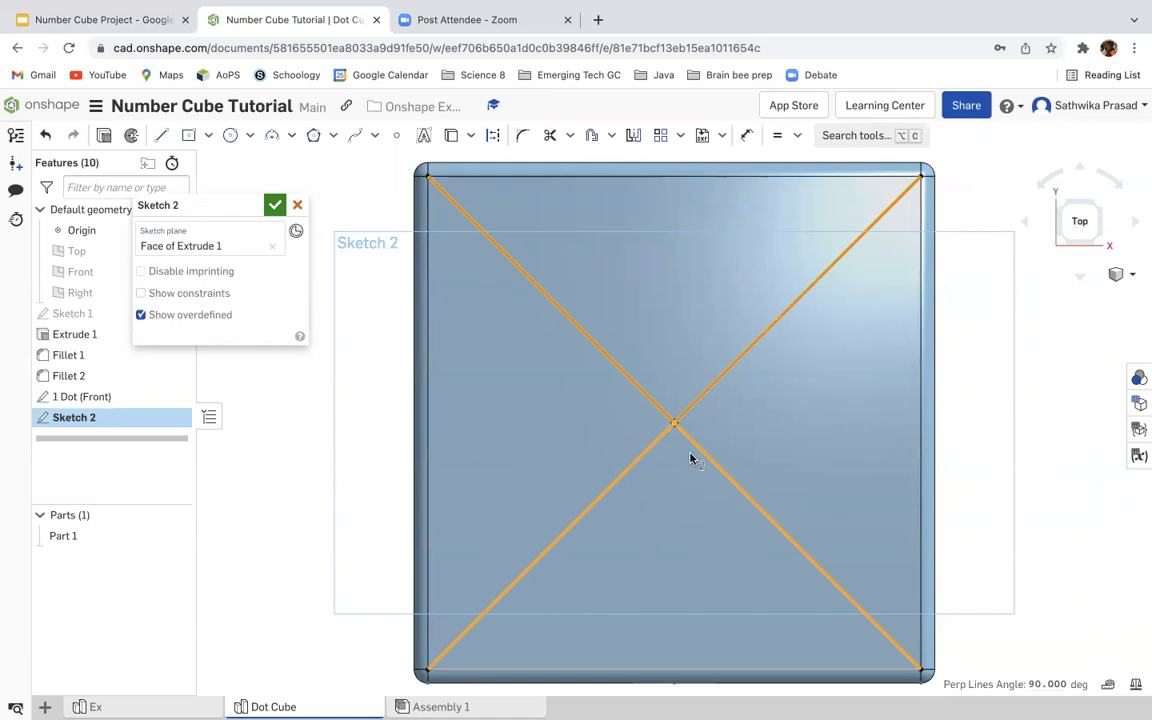
key(q)
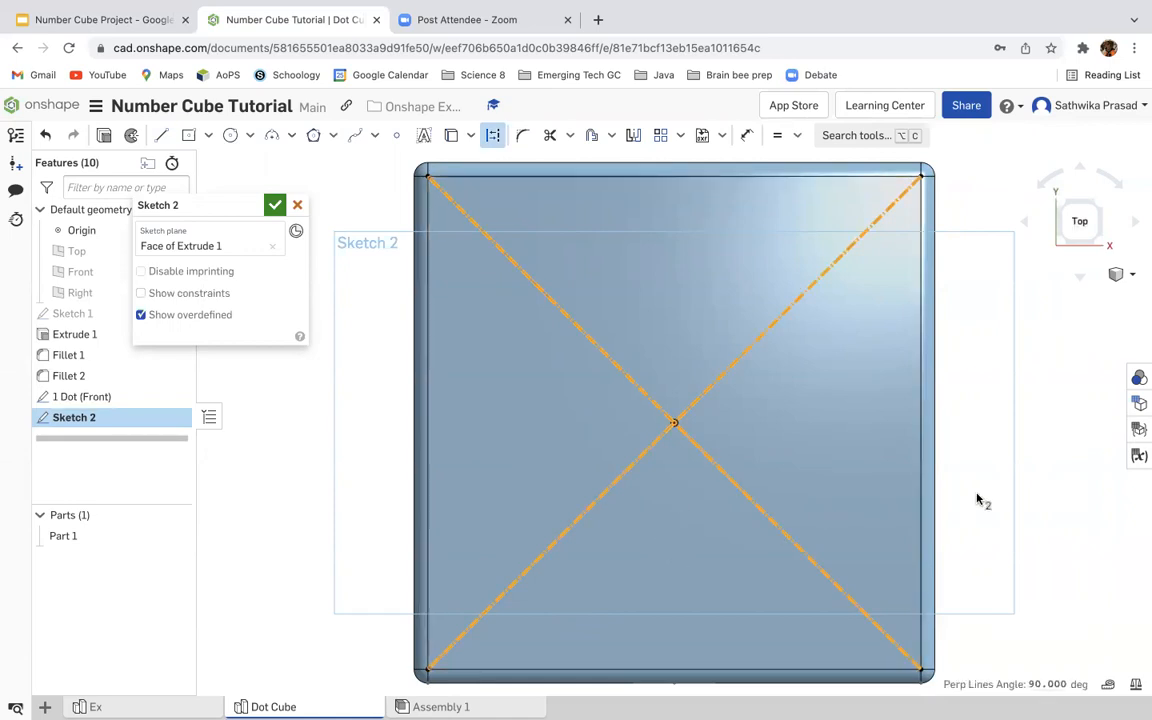
click(990, 505)
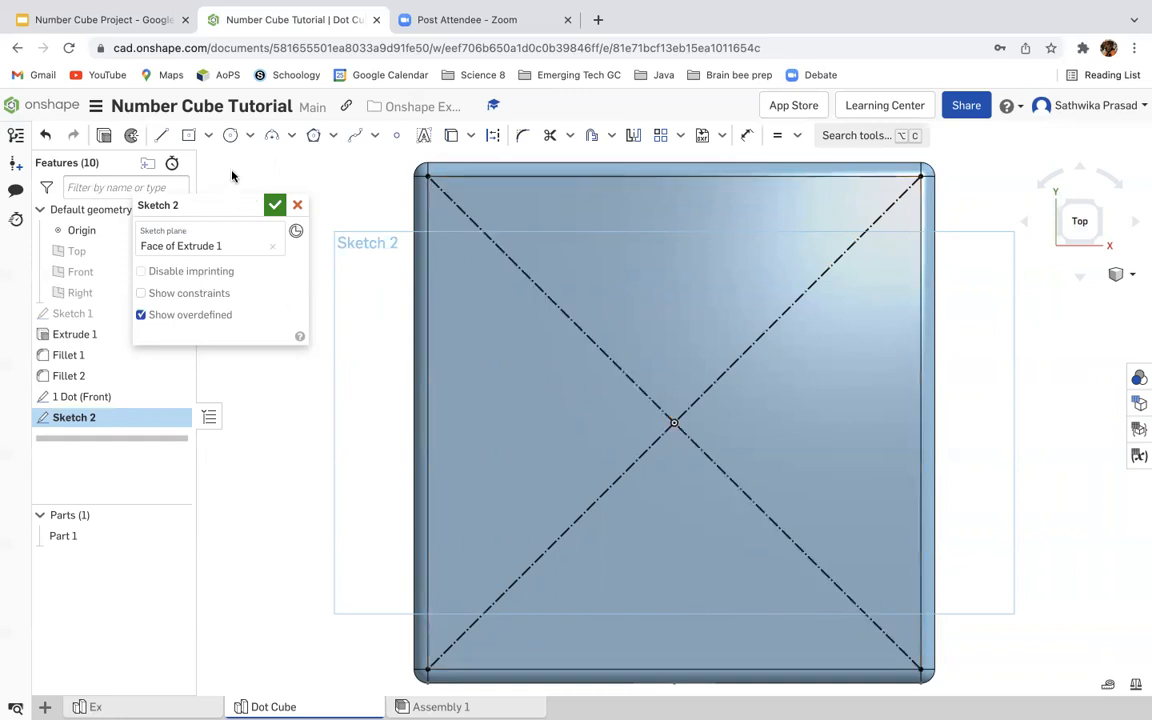
Step: Sketch a circle about 3.2 mm in diameter centered on the intersection of the top-face diagonals
click(230, 135)
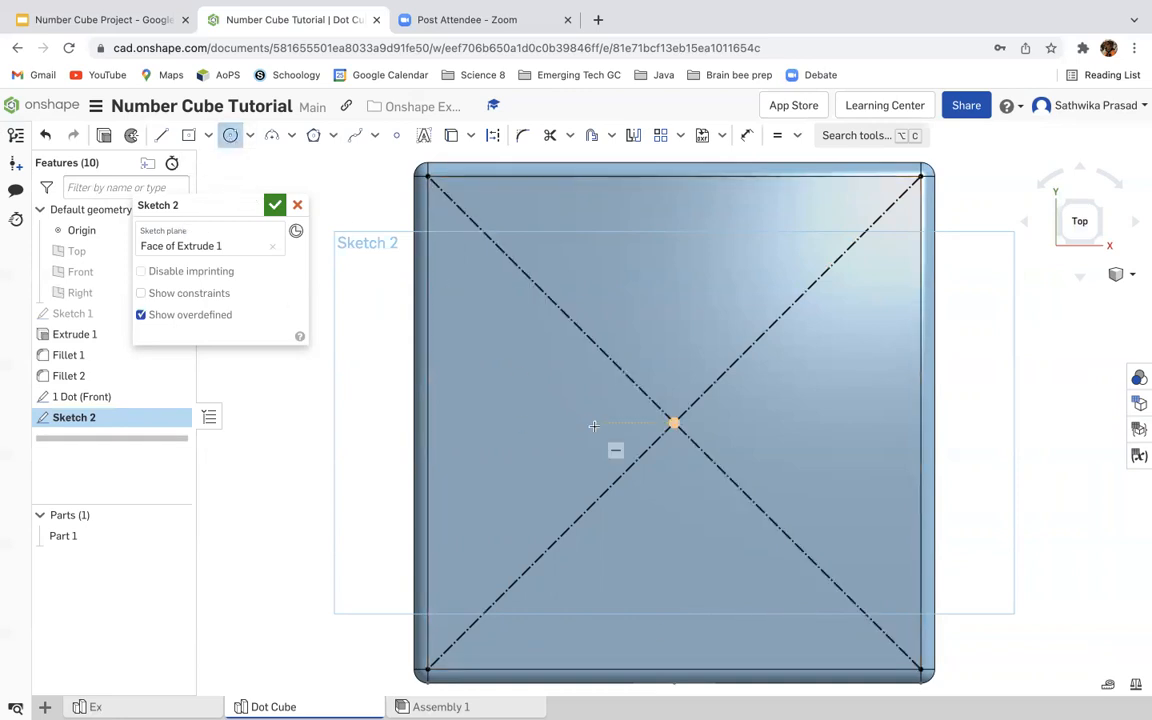
click(675, 423)
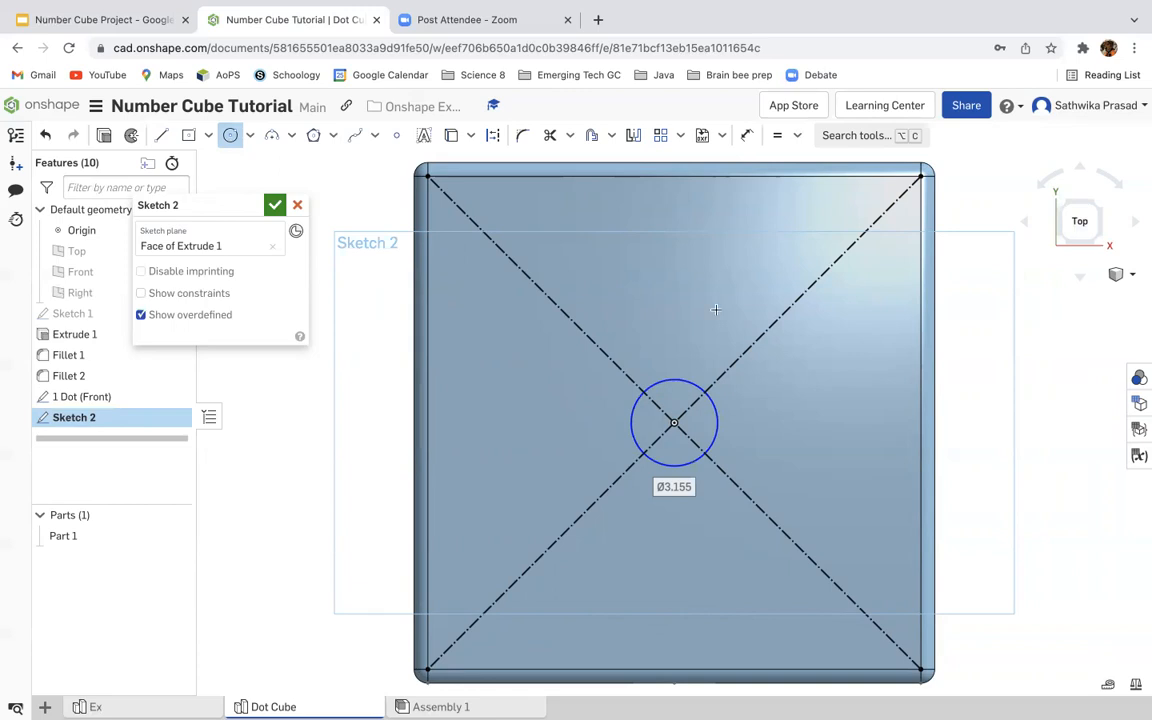
key(Escape)
Step: Dimension the top face's center circle at 3 mm in diameter
click(748, 138)
click(673, 377)
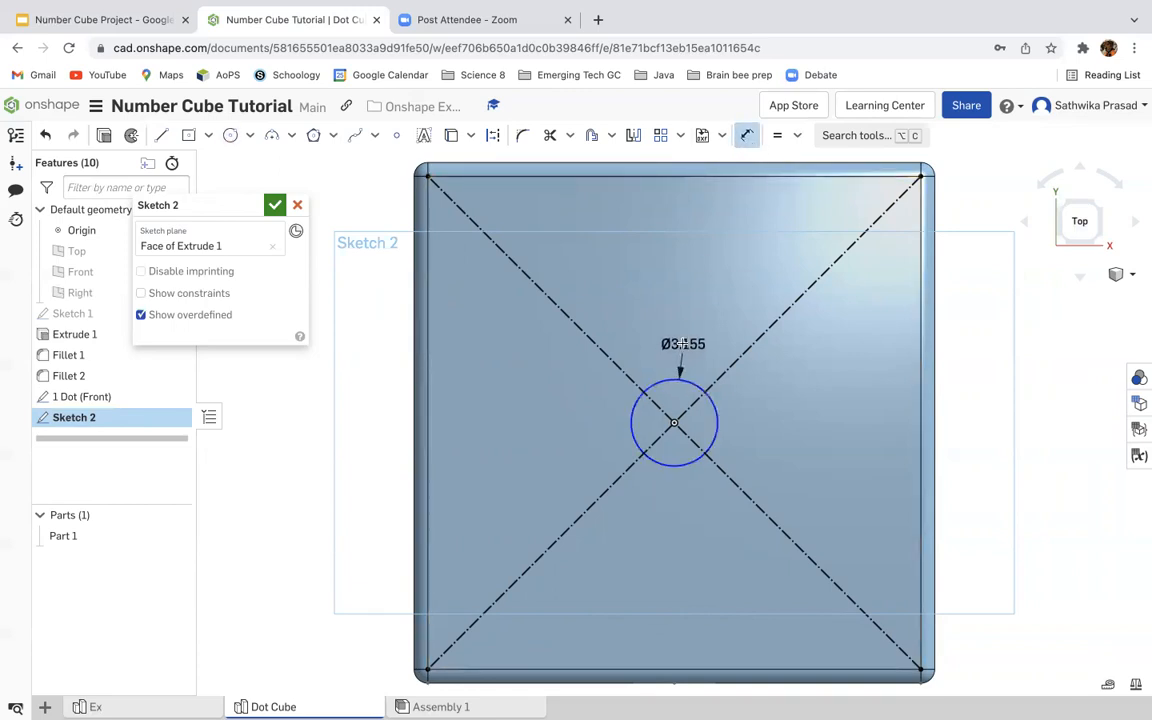
click(685, 343)
text(3)
key(Return)
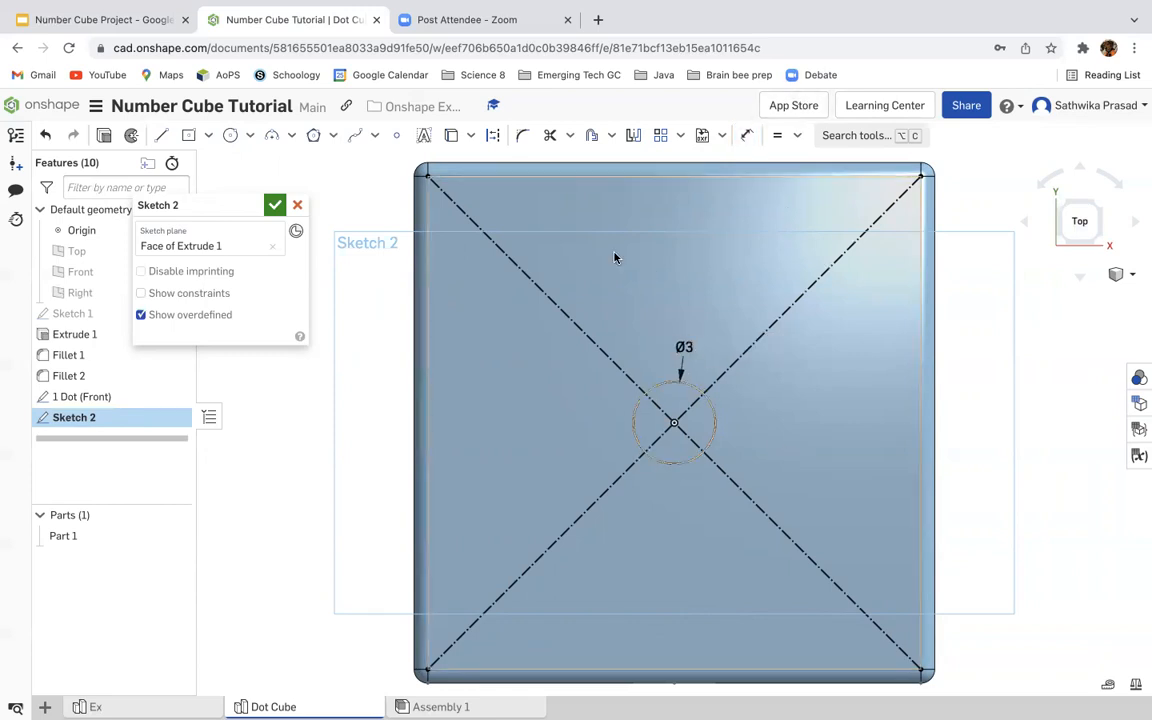
Step: Sketch a small circle on the diagonals near each of the top face's four corners, the upper-left one about 1.4 mm in diameter
click(232, 137)
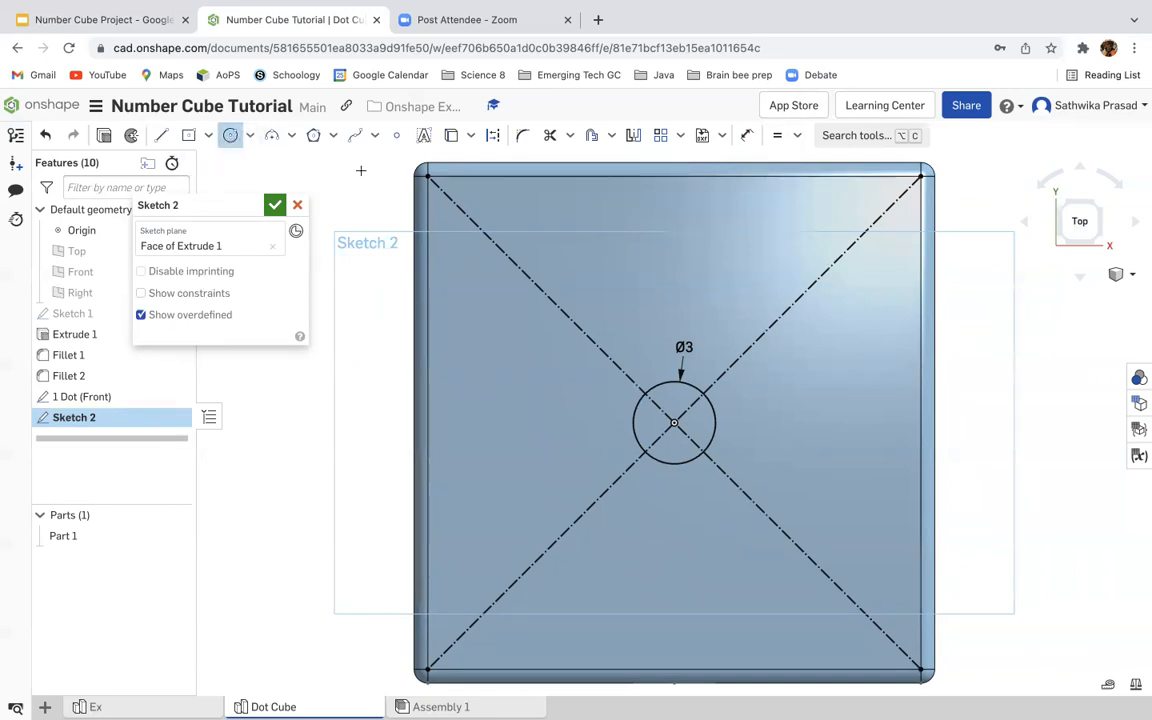
click(452, 205)
click(476, 205)
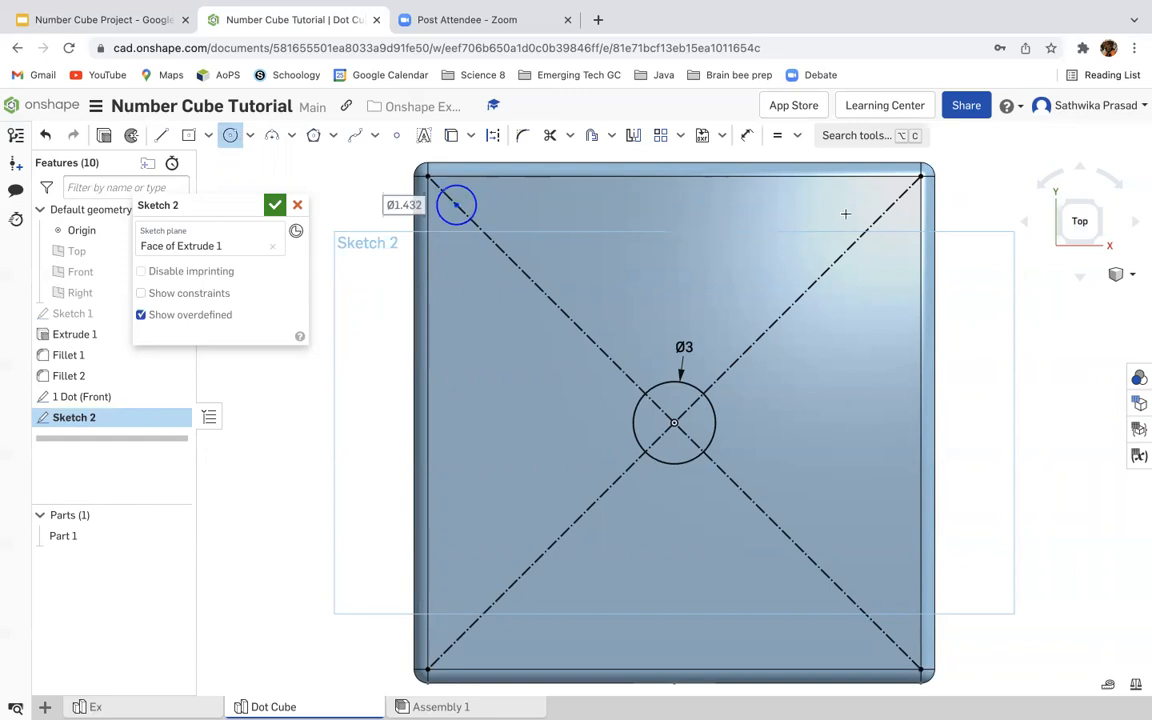
click(899, 197)
click(880, 201)
click(441, 656)
click(446, 640)
click(890, 640)
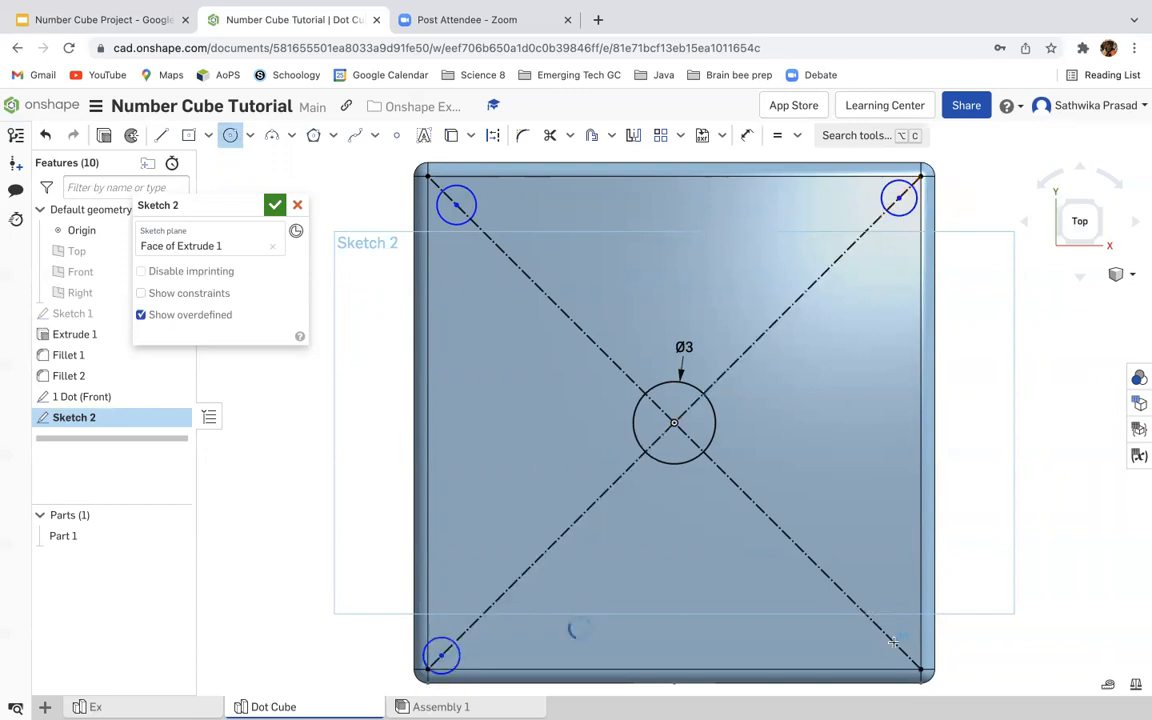
click(899, 617)
key(Escape)
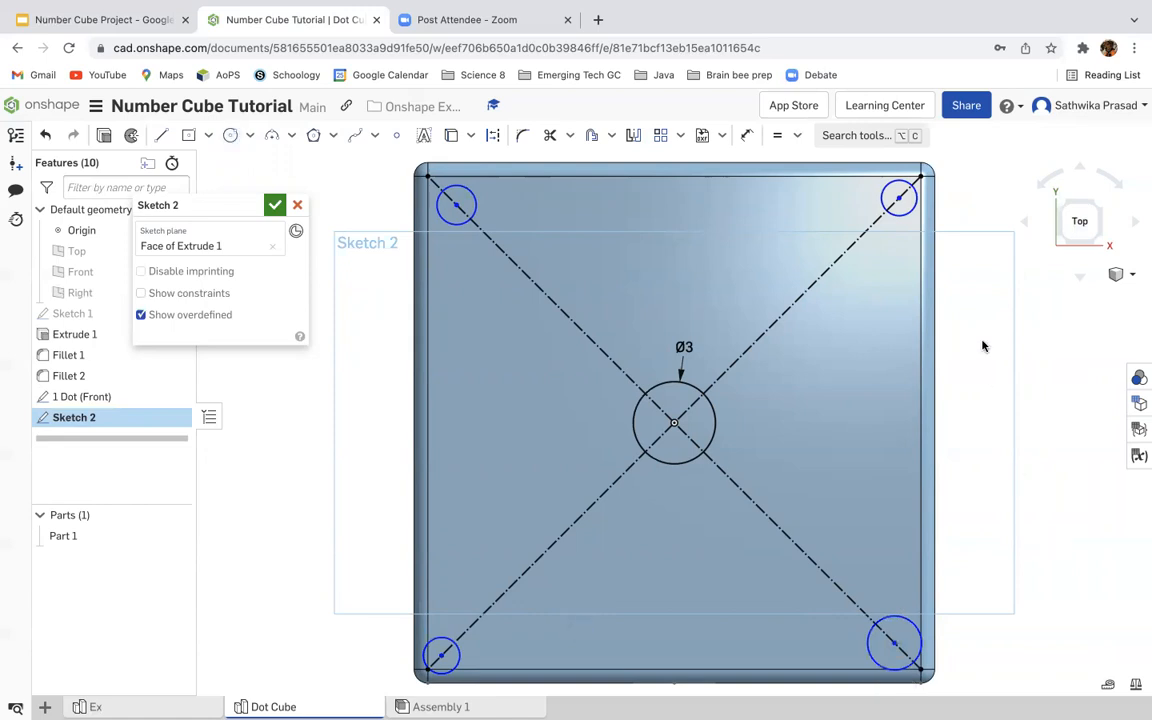
Step: Apply an Equal constraint between the 3 mm center circle and the upper-left corner circle
click(777, 136)
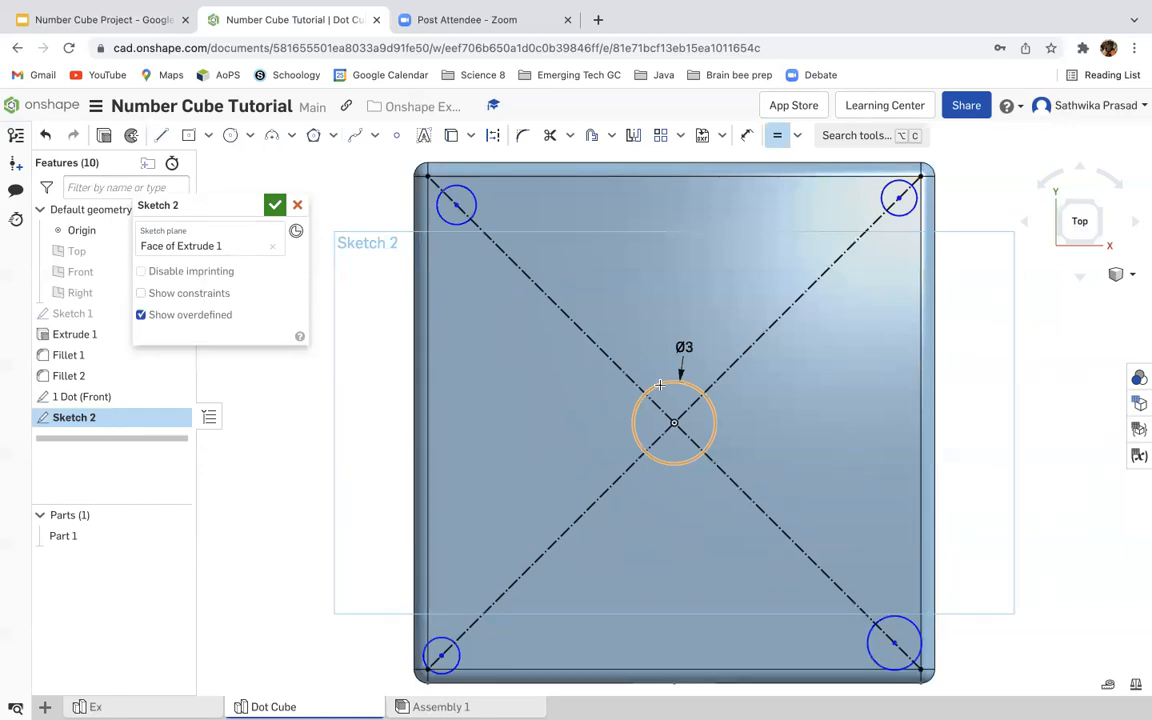
click(473, 208)
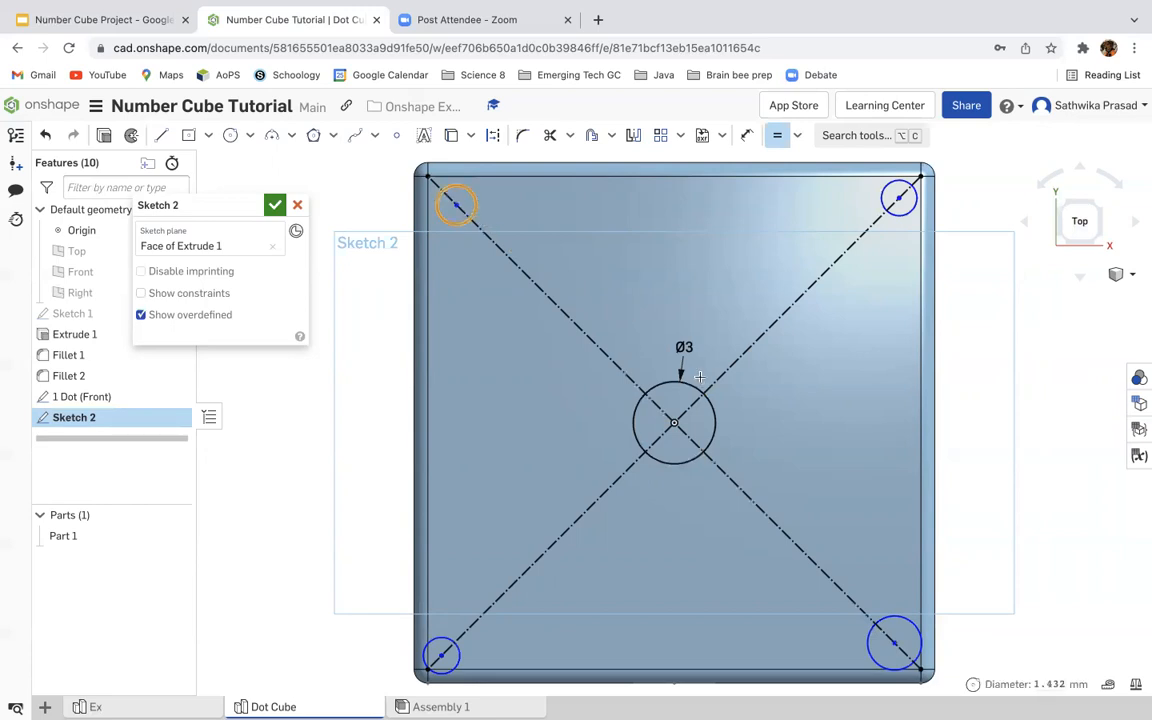
click(701, 314)
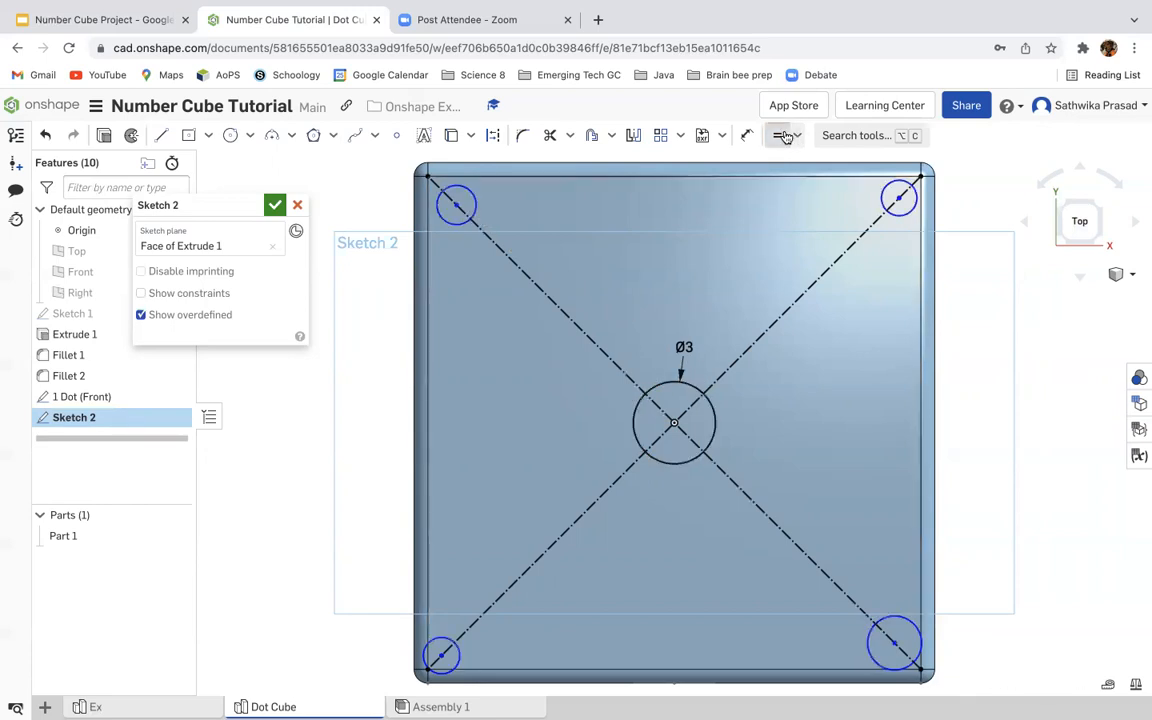
click(692, 383)
click(470, 218)
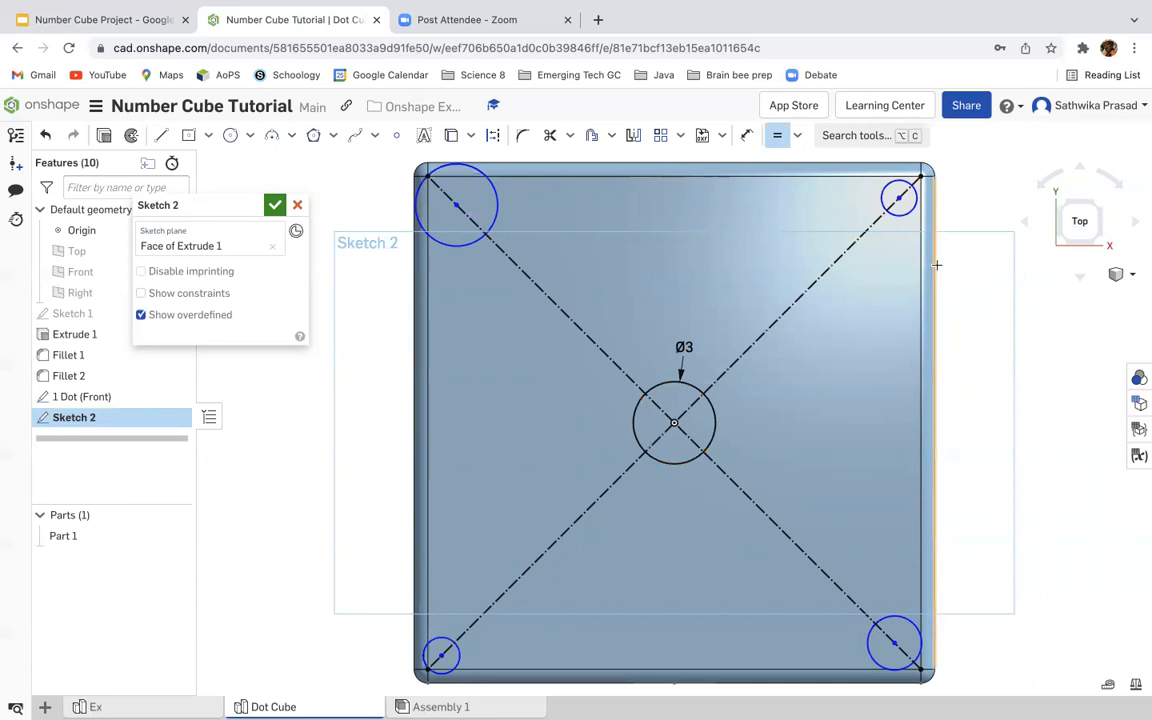
Step: Apply Equal constraints between the 3 mm center circle and the upper-right, lower-right and lower-left corner circles
click(717, 420)
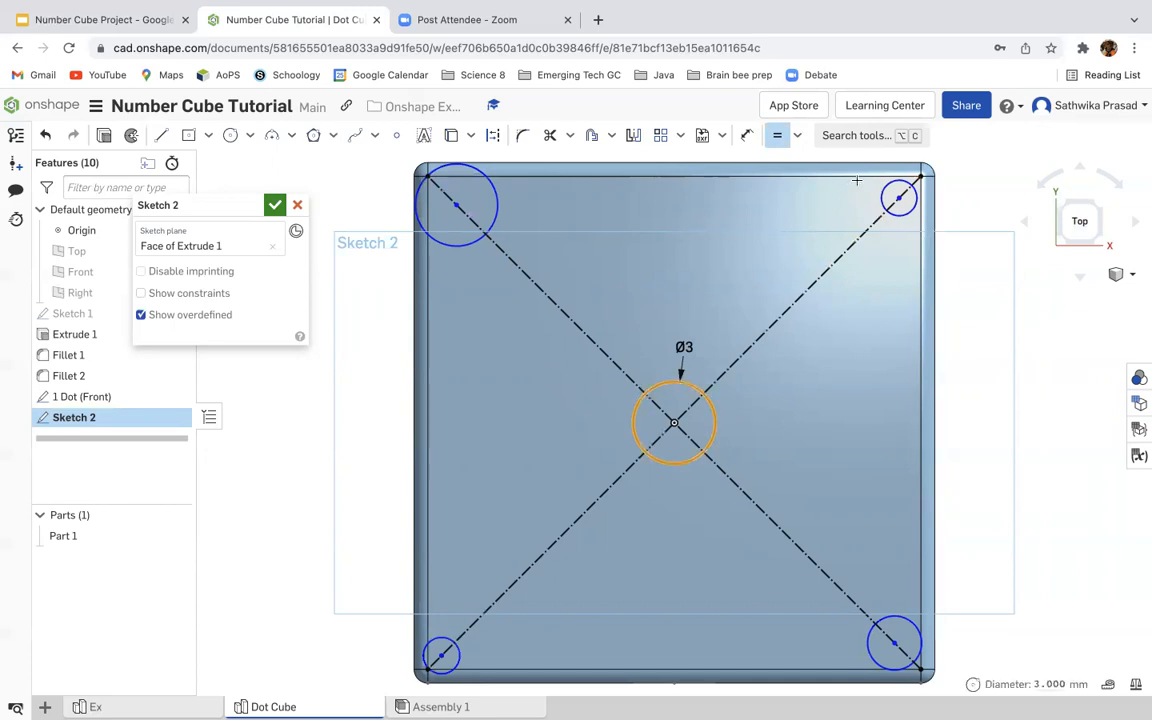
click(886, 216)
click(645, 402)
click(872, 616)
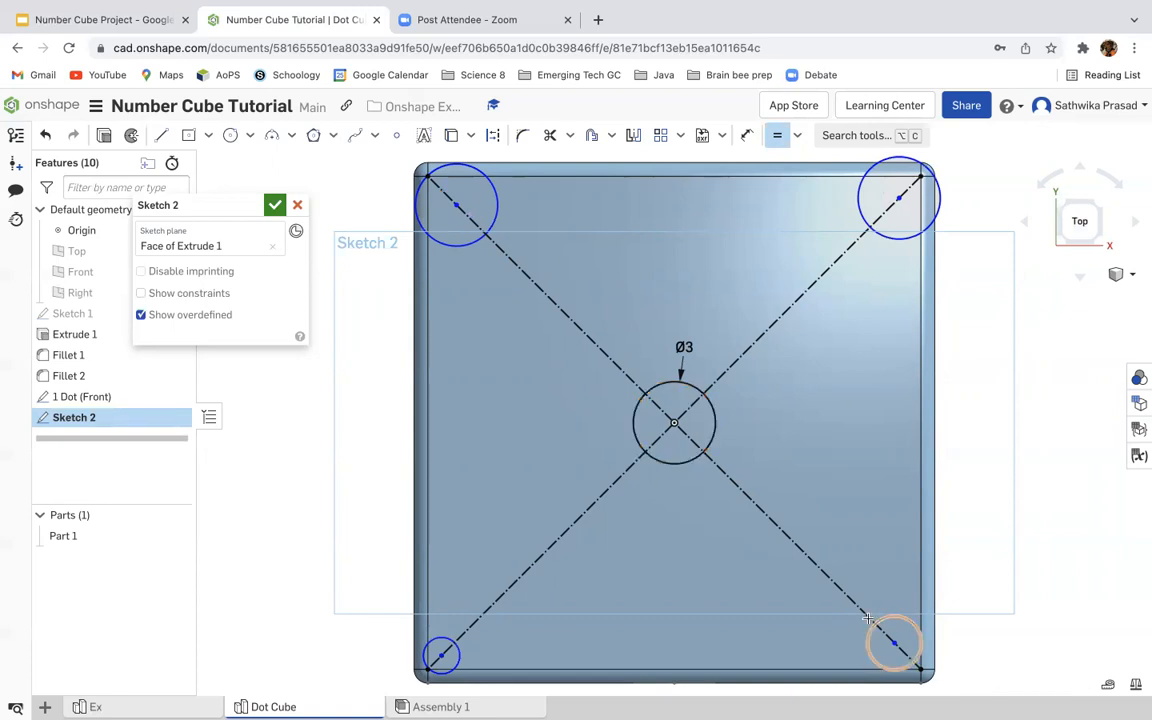
click(666, 464)
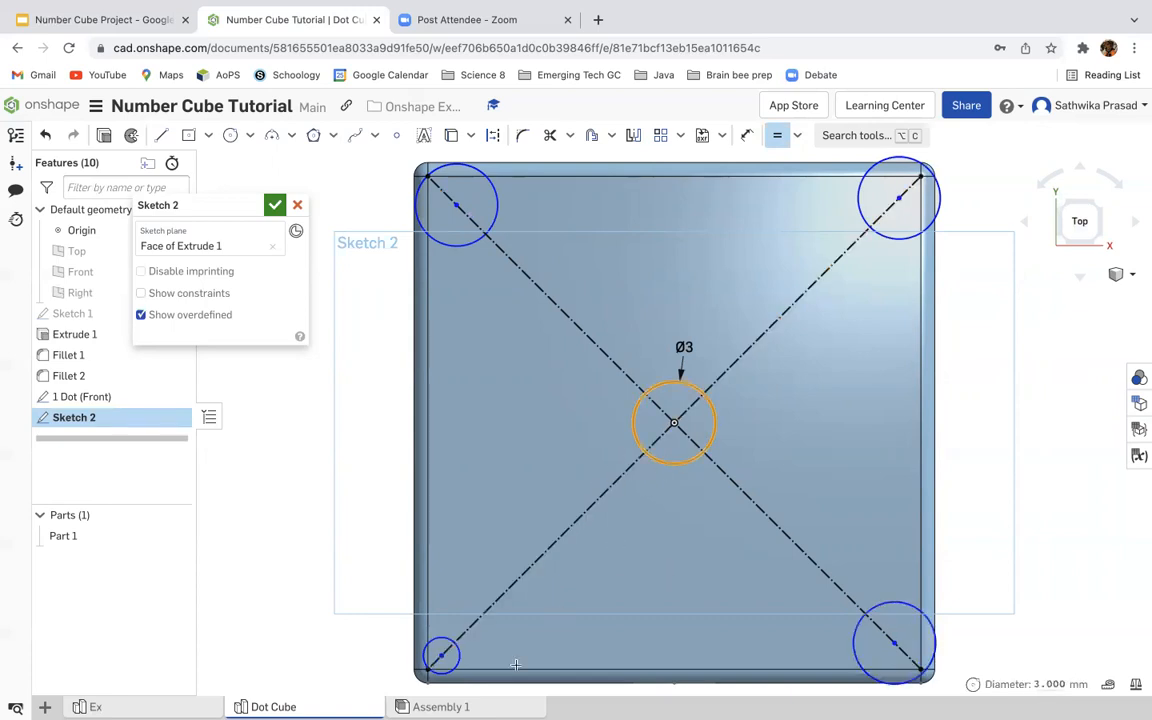
click(460, 661)
key(Escape)
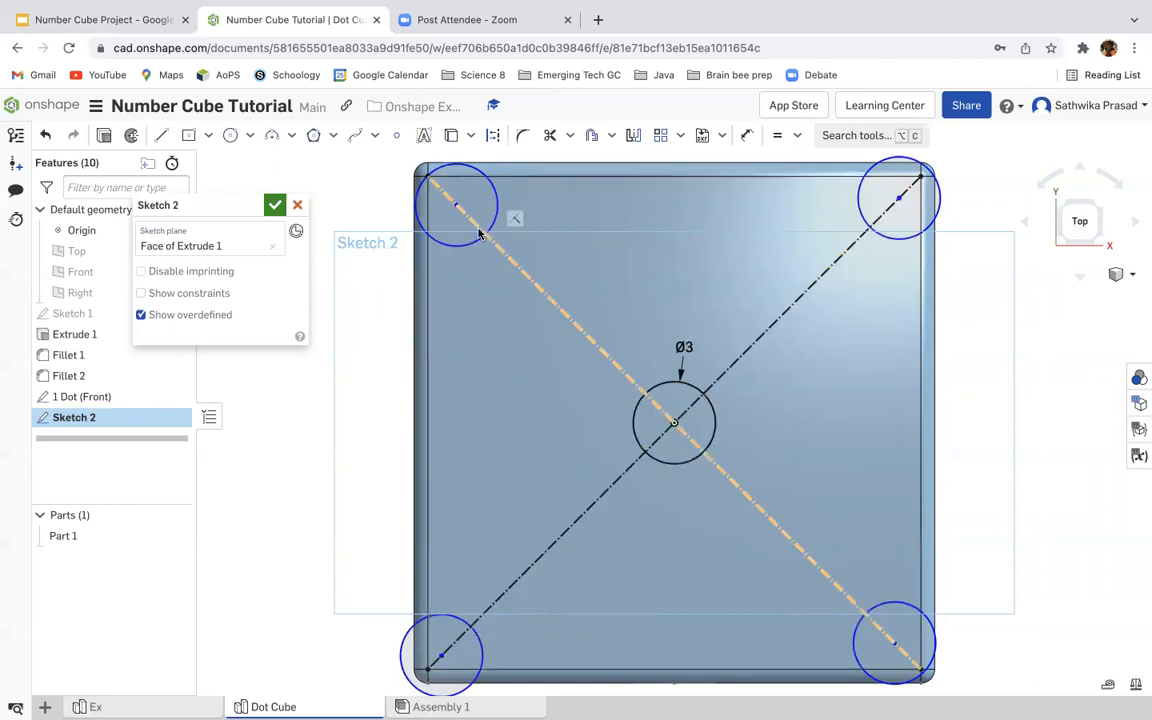
Step: Dimension the centers of the upper-left and upper-right corner circles at 9 mm from the middle circle's center
click(745, 141)
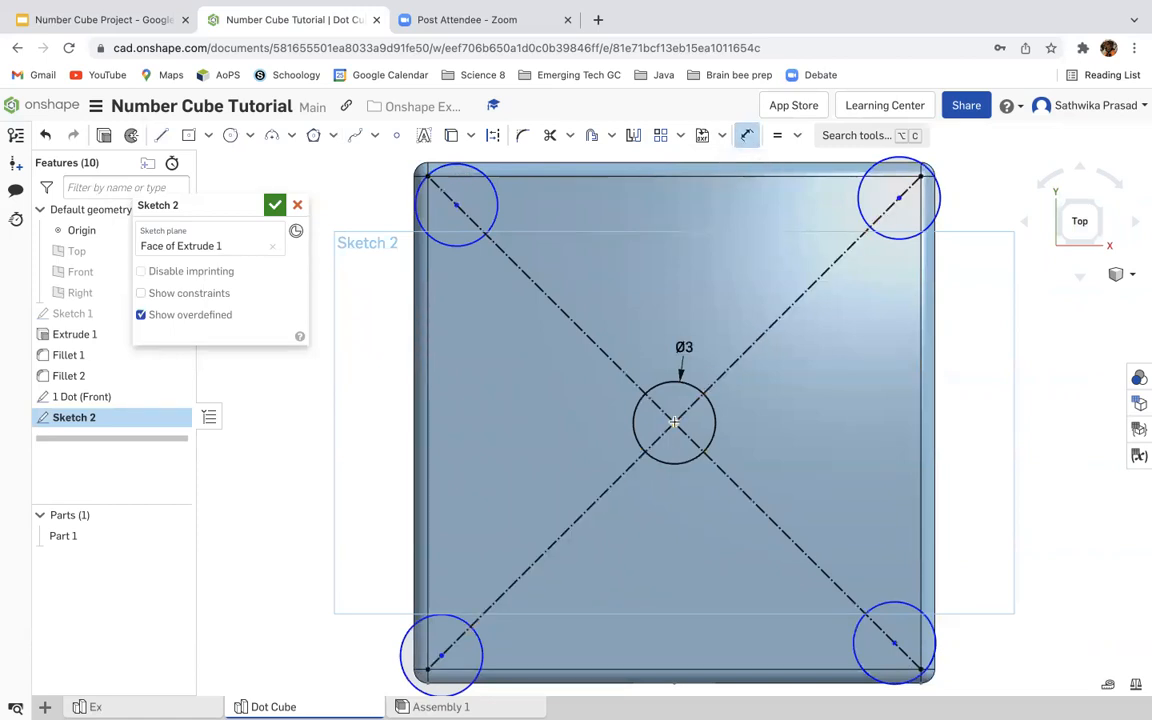
click(456, 204)
click(575, 227)
text(9)
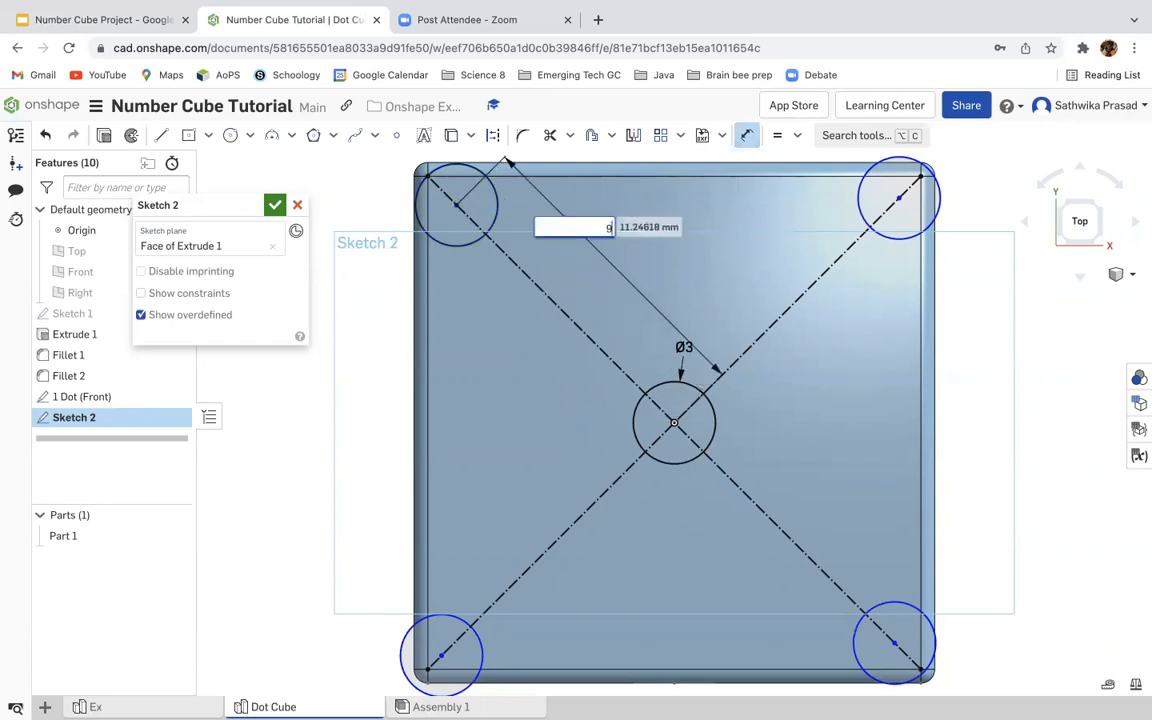
key(Return)
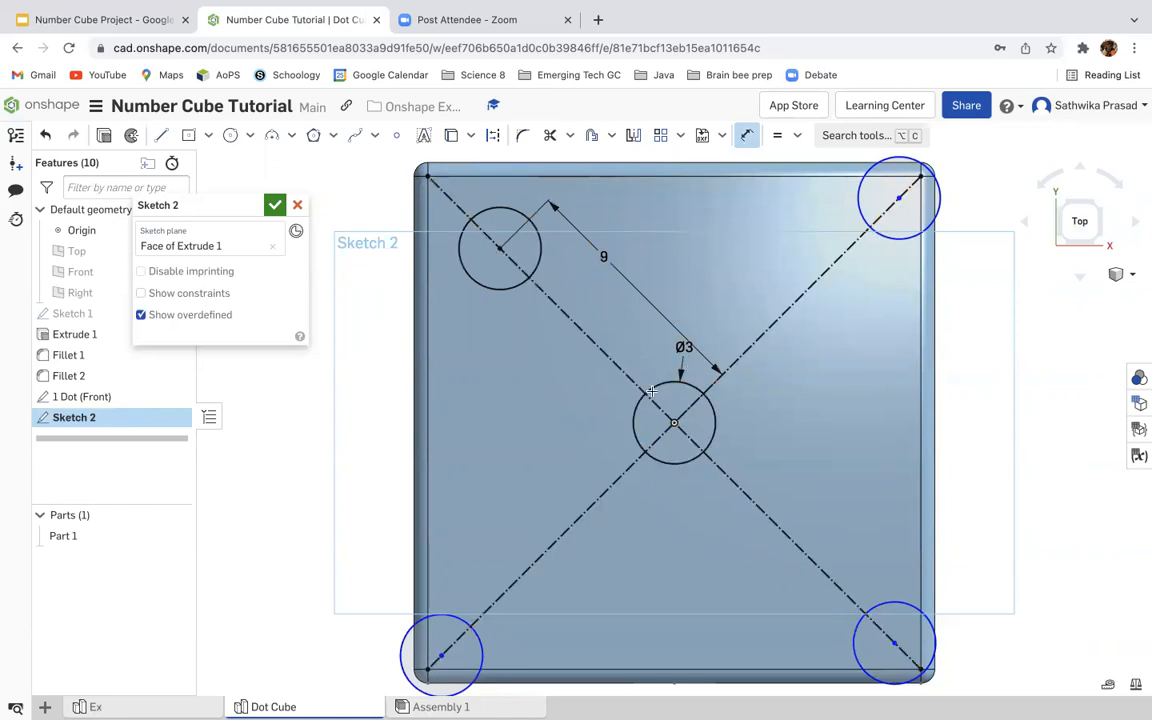
click(672, 423)
click(898, 197)
click(829, 348)
text(9)
key(Return)
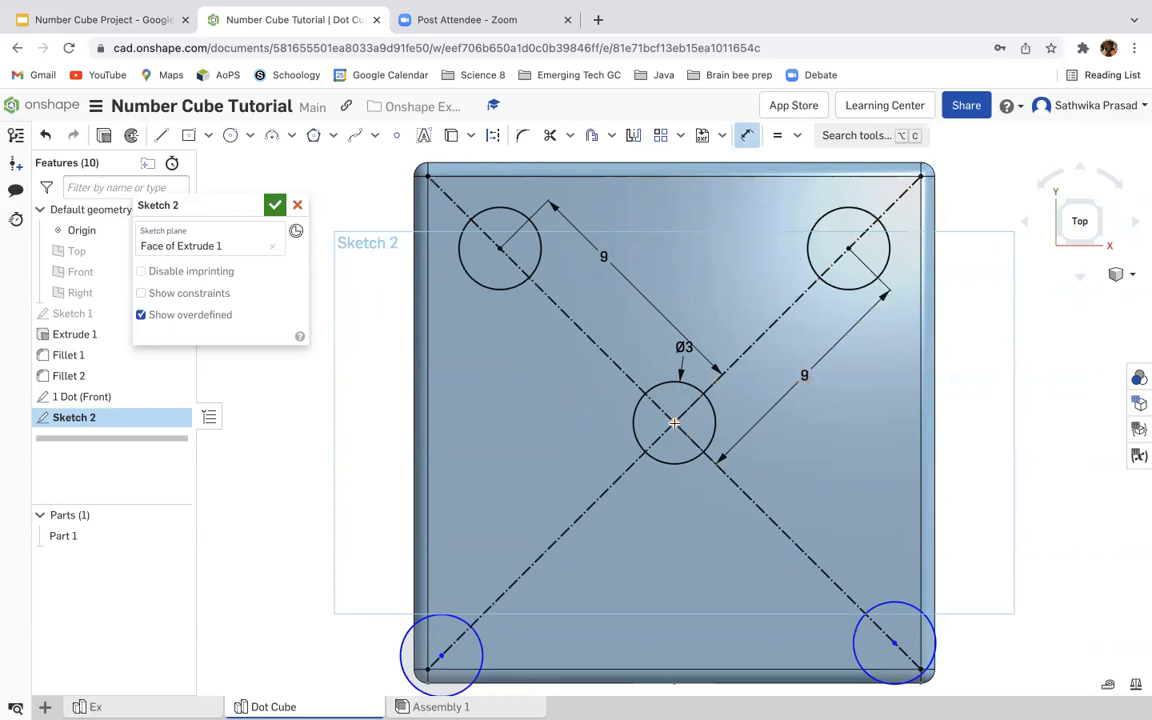
Step: Dimension the centers of the lower-right and lower-left corner circles at 9 mm from the middle circle's center
click(895, 643)
click(764, 612)
text(9)
key(Return)
click(442, 655)
click(674, 423)
click(563, 438)
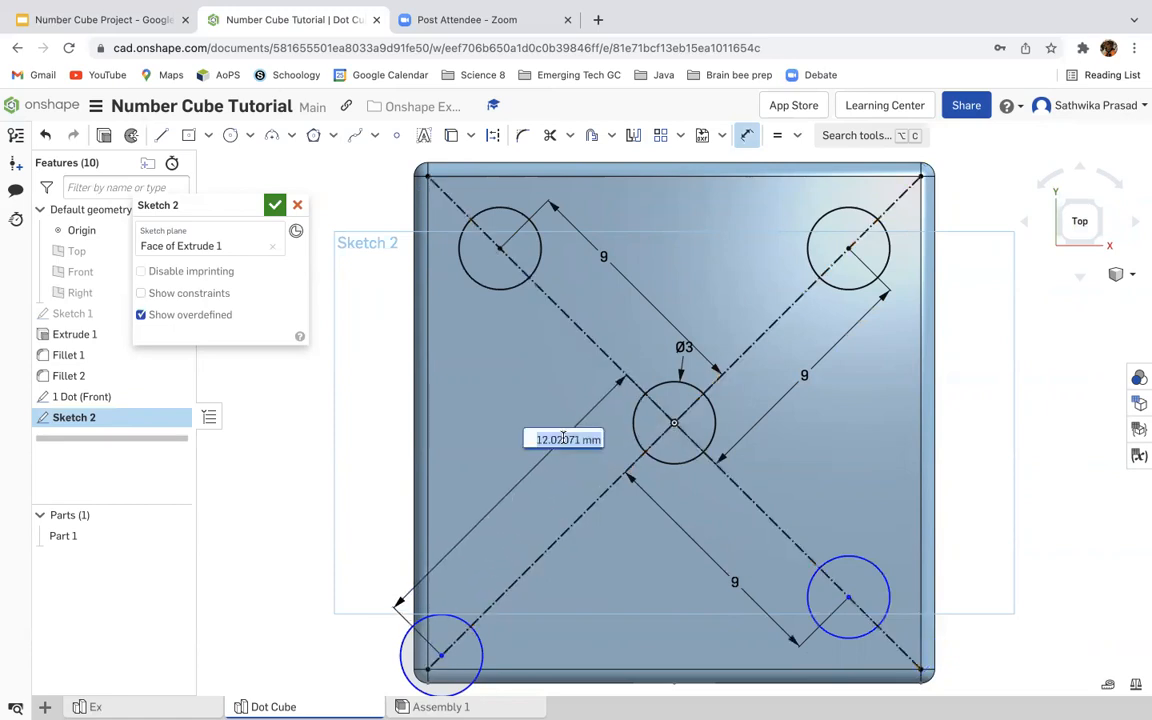
text(9)
key(Return)
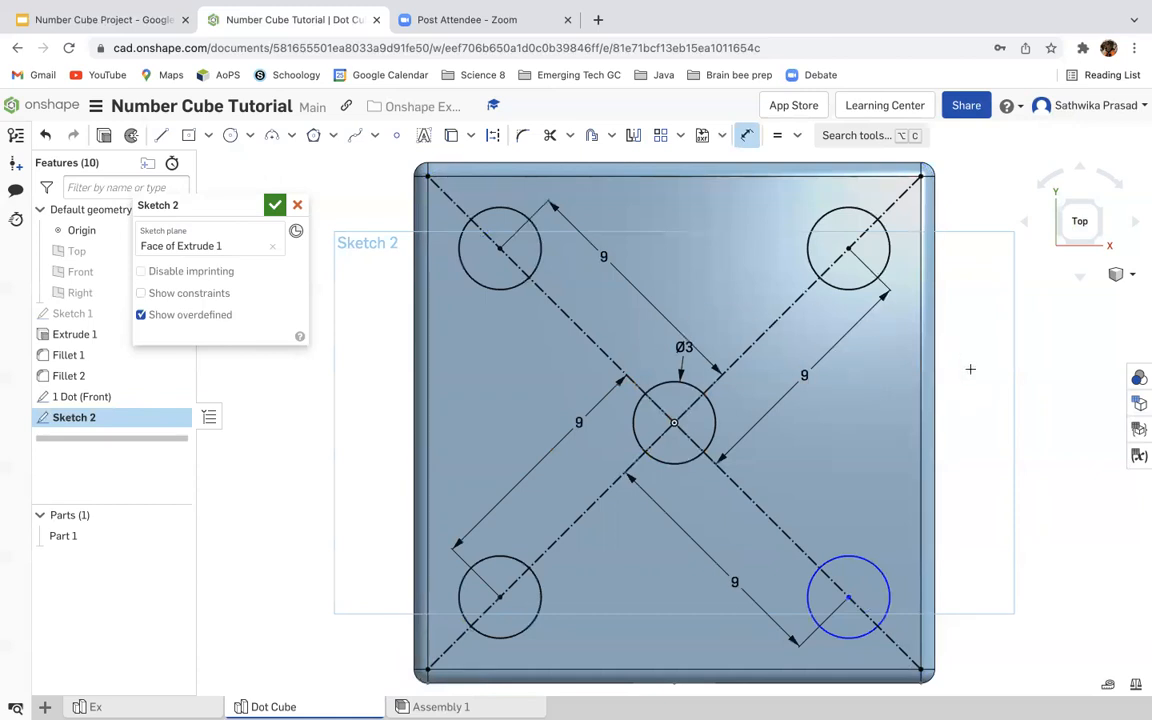
key(Escape)
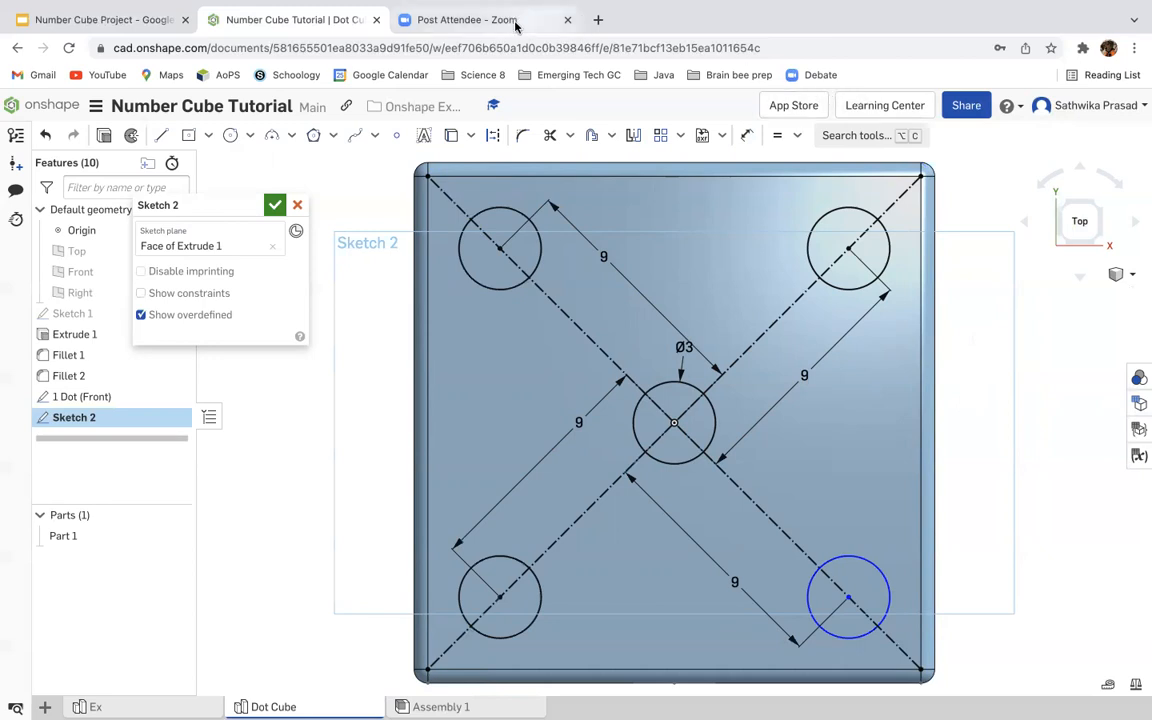
Step: Check the number cube orientations slide in Google Slides, return to Onshape and turn the cube to its back face
click(172, 19)
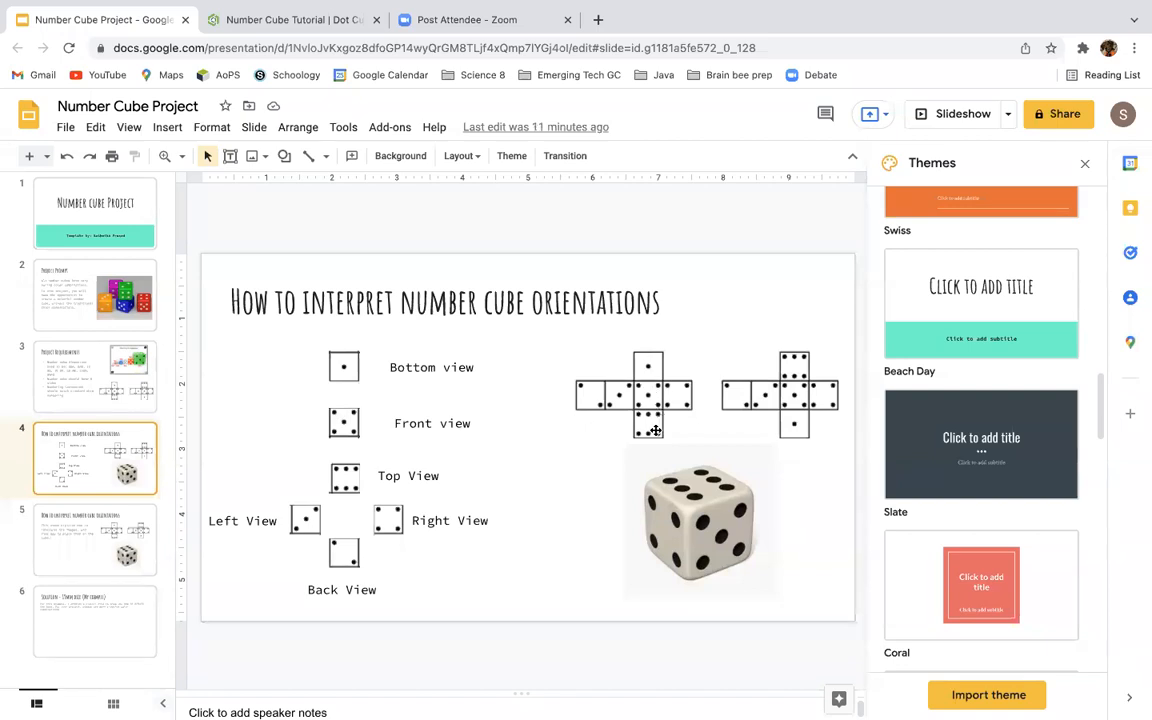
click(300, 21)
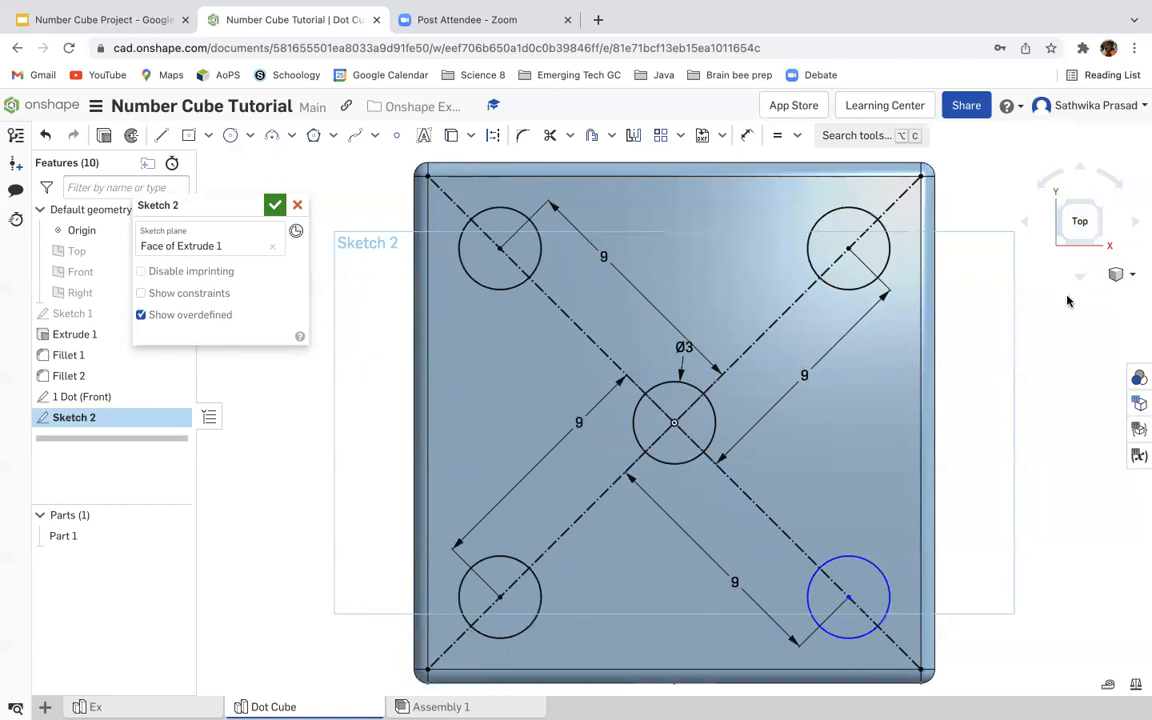
click(1079, 168)
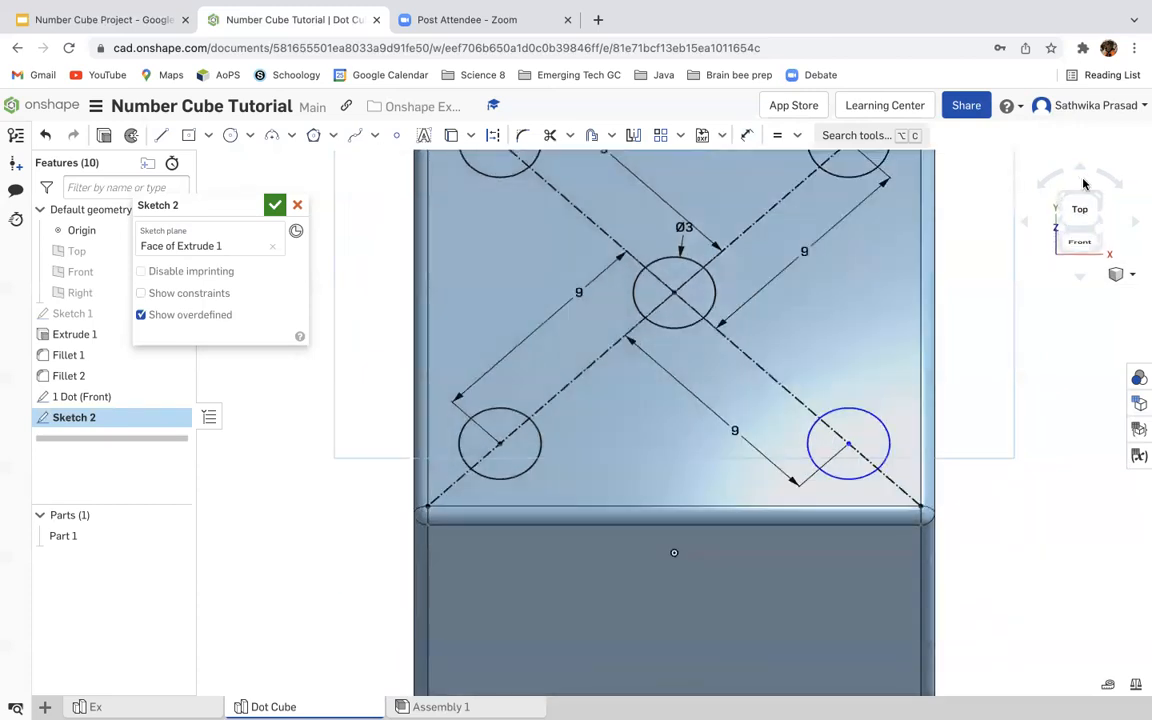
click(1080, 277)
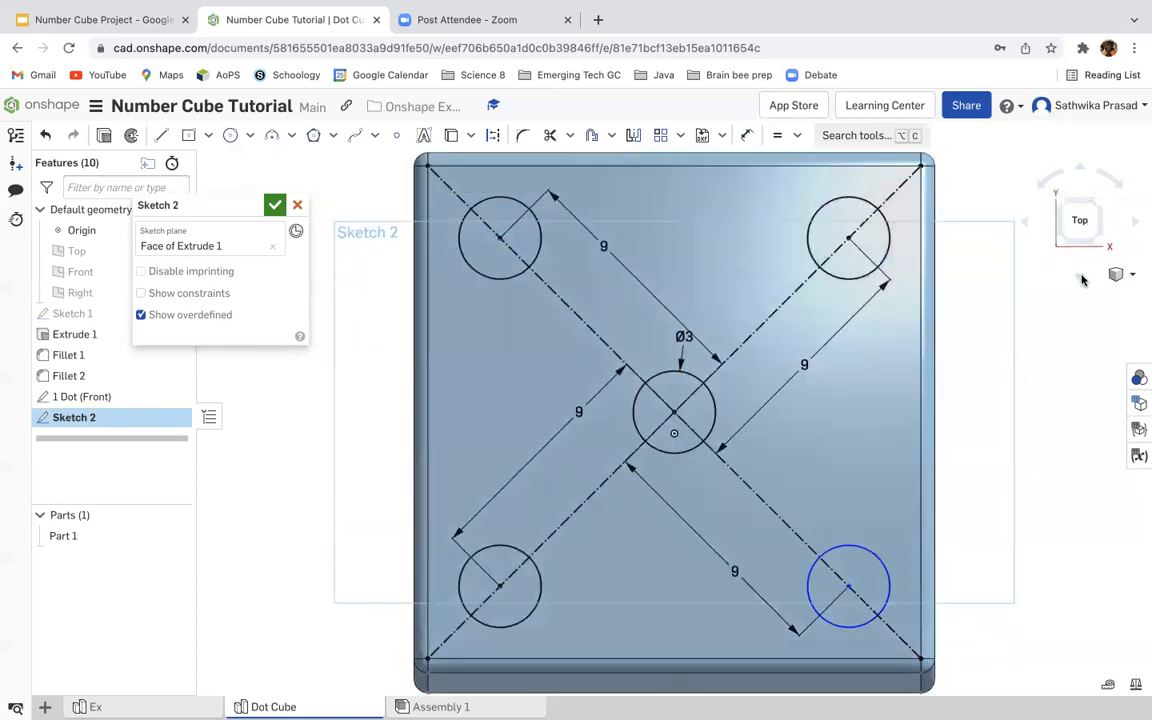
click(1081, 279)
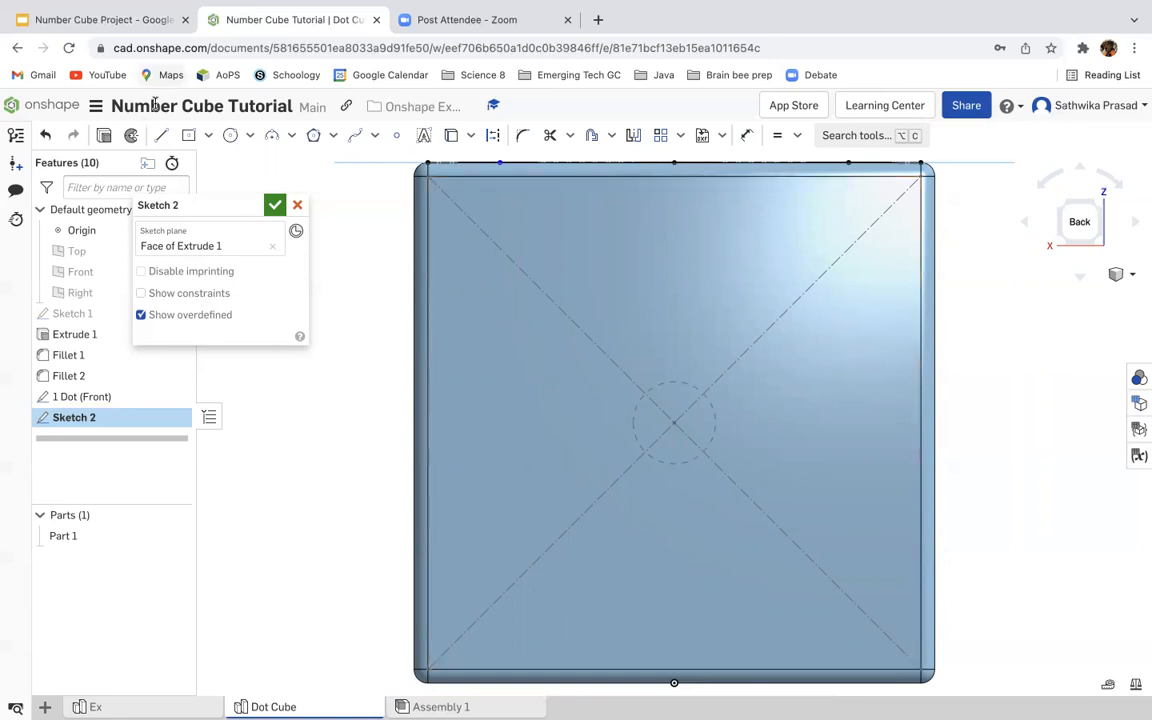
Step: Finish the top face's five-circle sketch and rename it 5 Dots (Top)
click(162, 136)
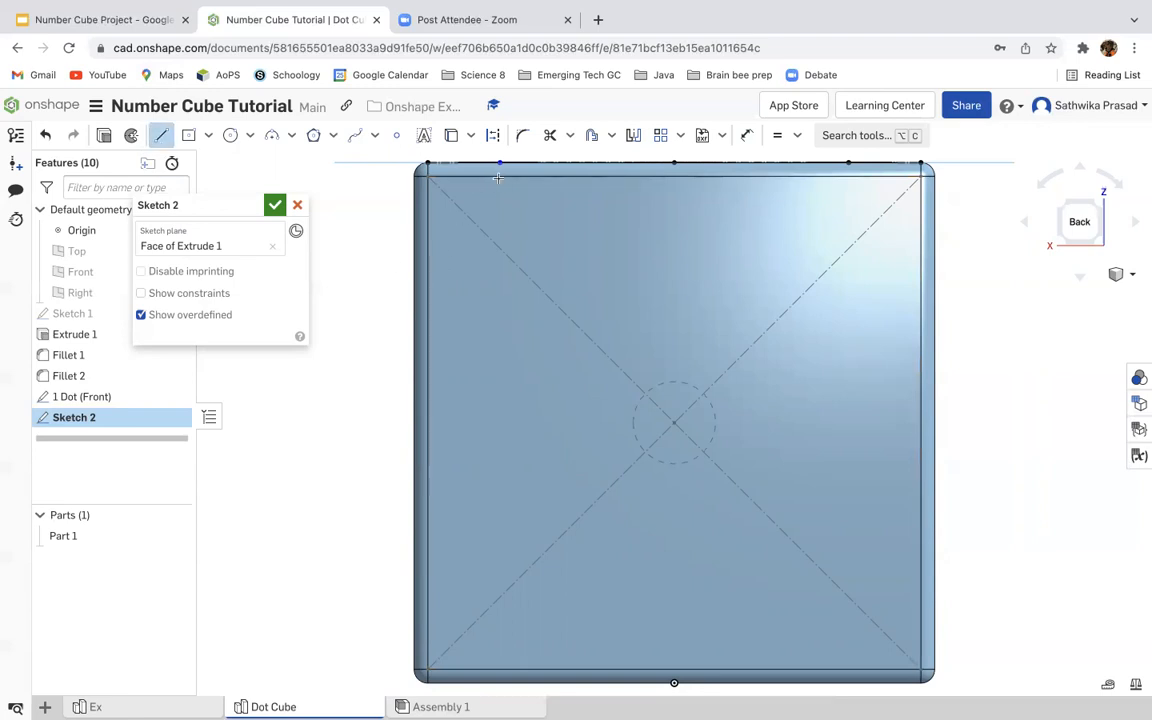
click(275, 205)
scroll(418, 563, up, 5)
scroll(418, 563, down, 5)
scroll(418, 563, down, 1)
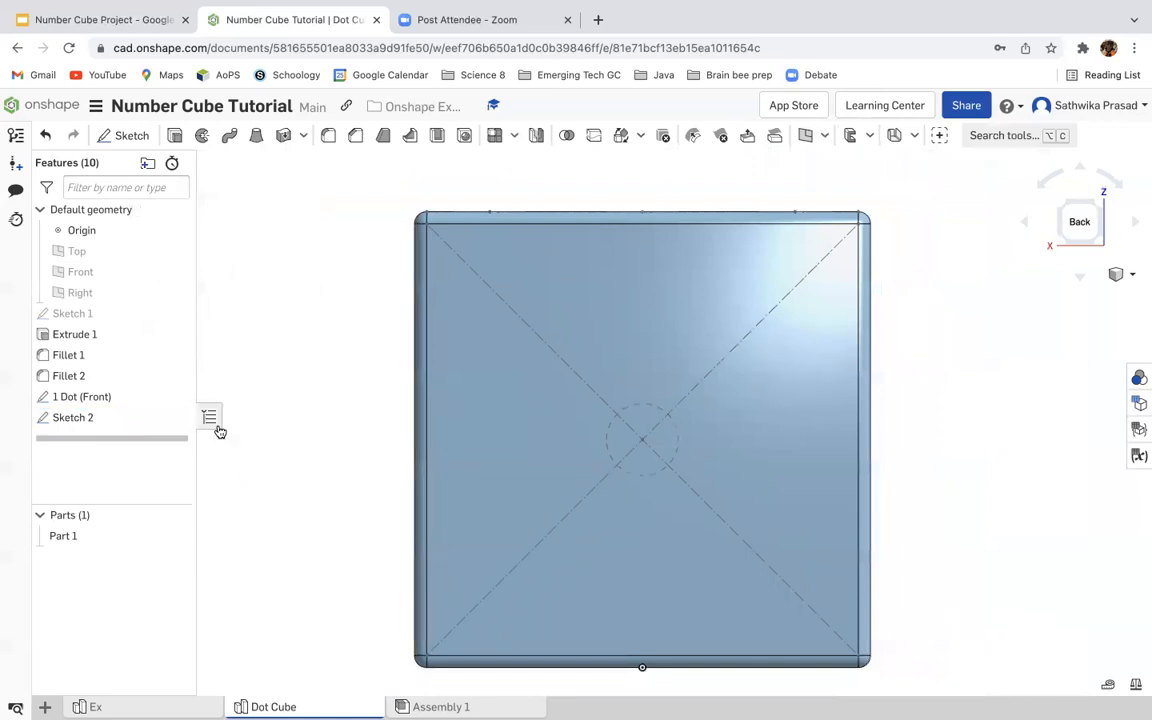
right_click(147, 418)
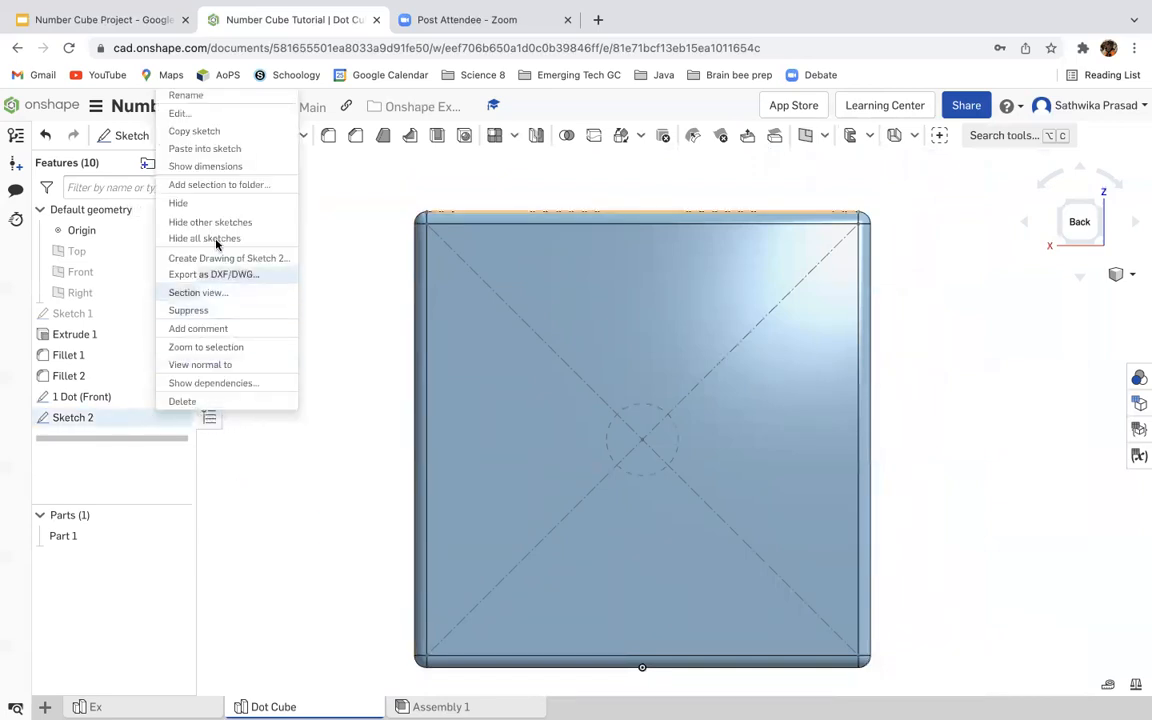
click(195, 95)
text(5 Dots)
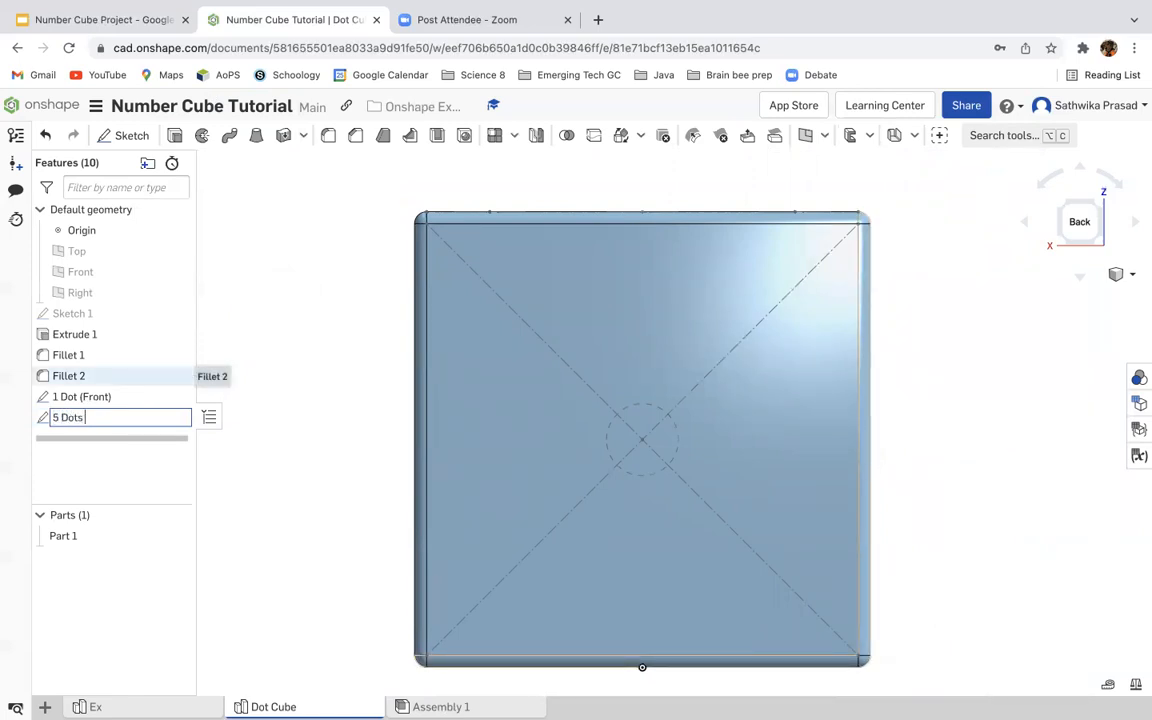
text( (top)
text(op)
key(Return)
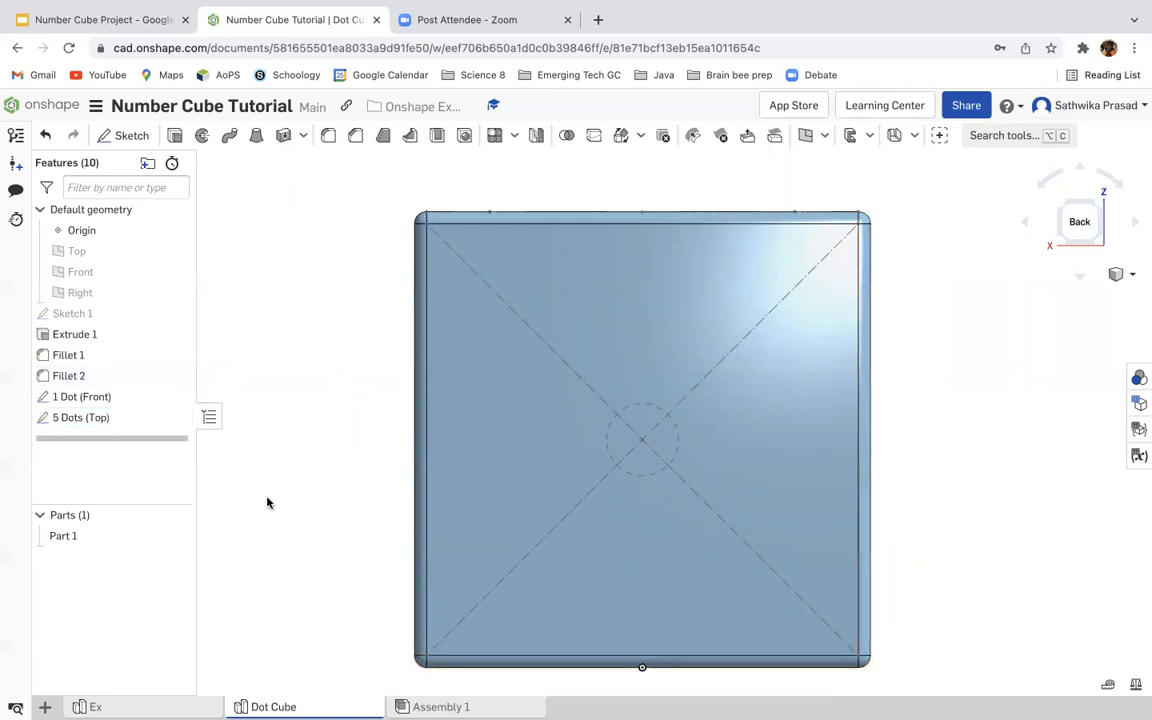
Step: Start a sketch on the back face and draw a vertical line about 18 mm long near its left edge
click(133, 136)
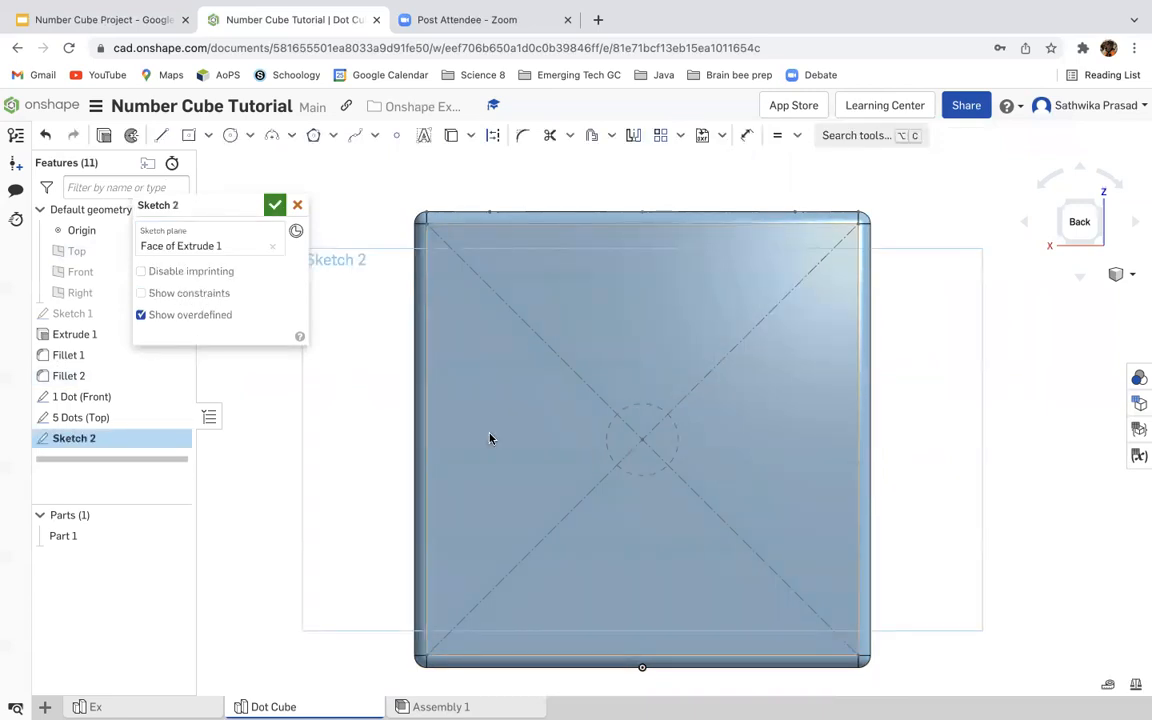
click(163, 140)
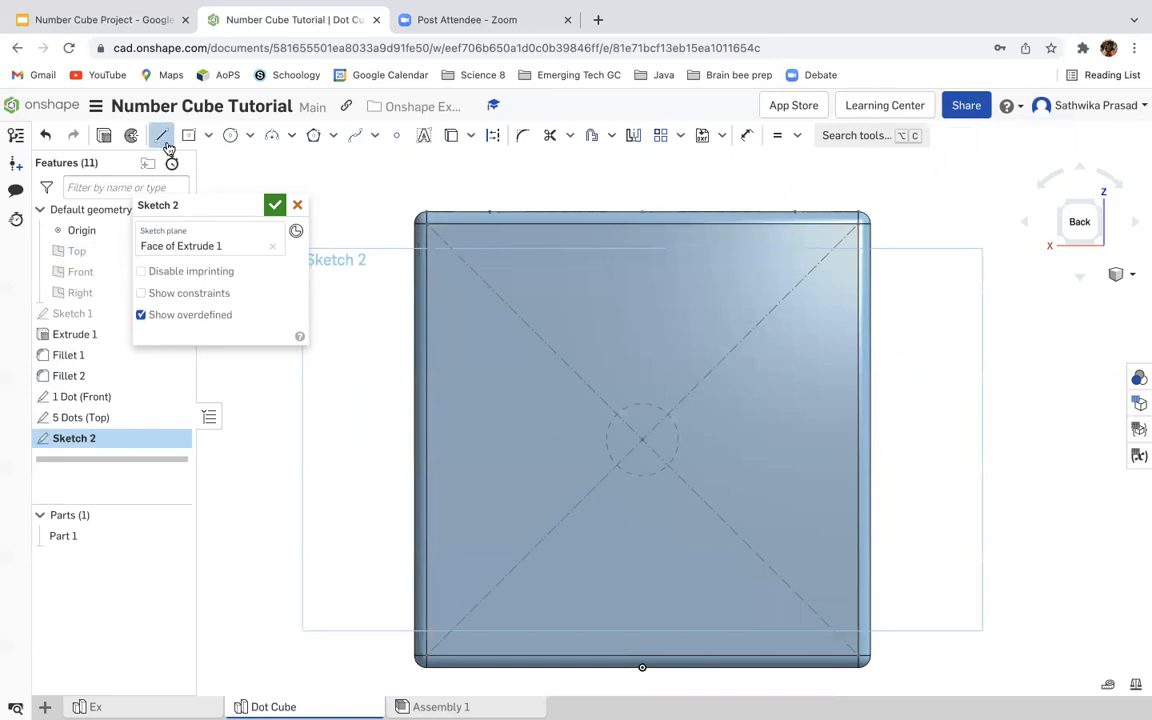
click(491, 239)
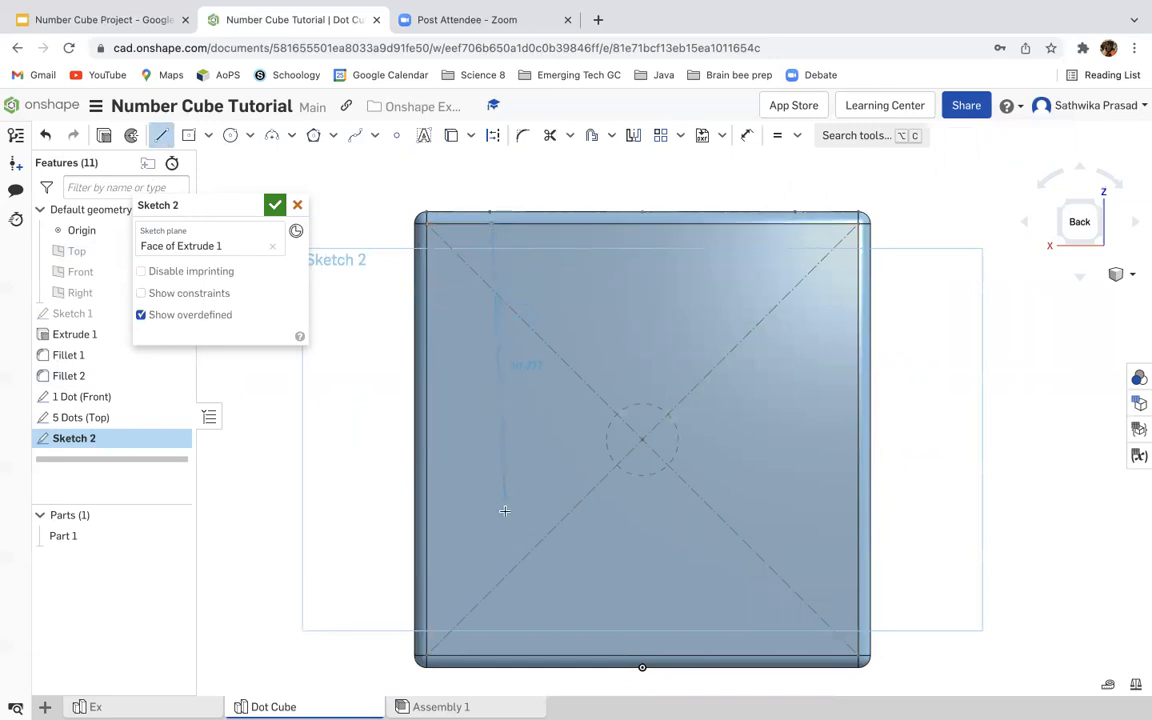
click(486, 652)
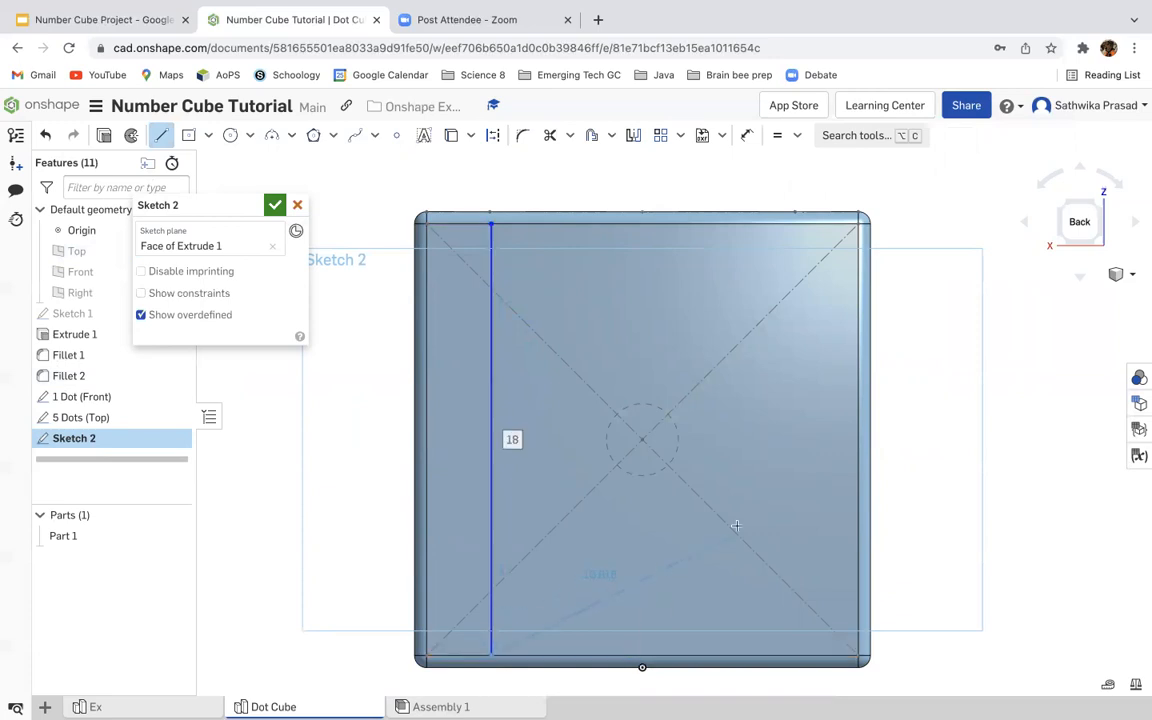
key(Escape)
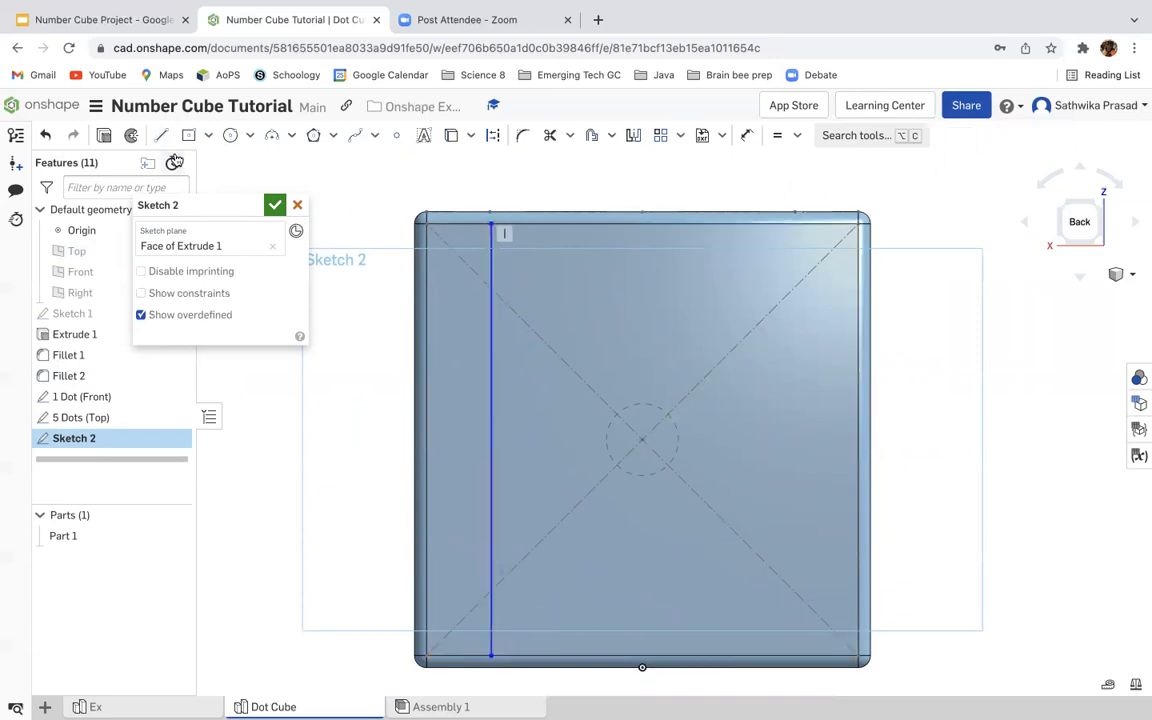
Step: Draw a second vertical line about 18 mm long near the back face's right edge
click(161, 137)
click(799, 224)
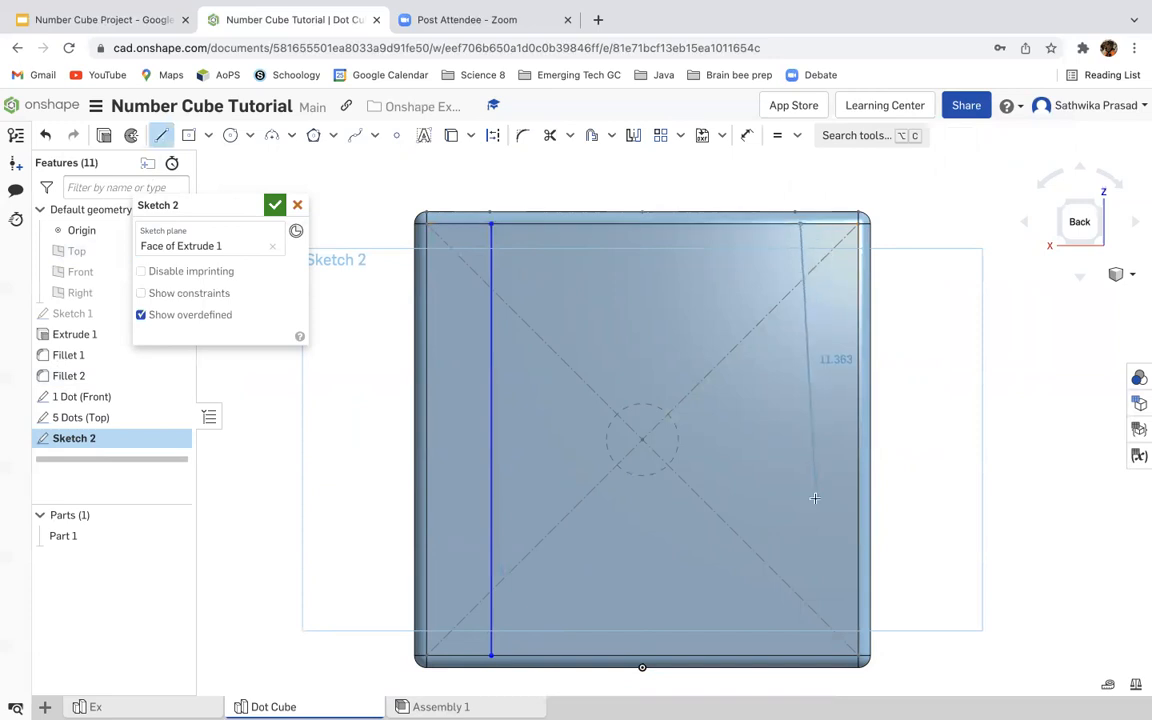
click(800, 653)
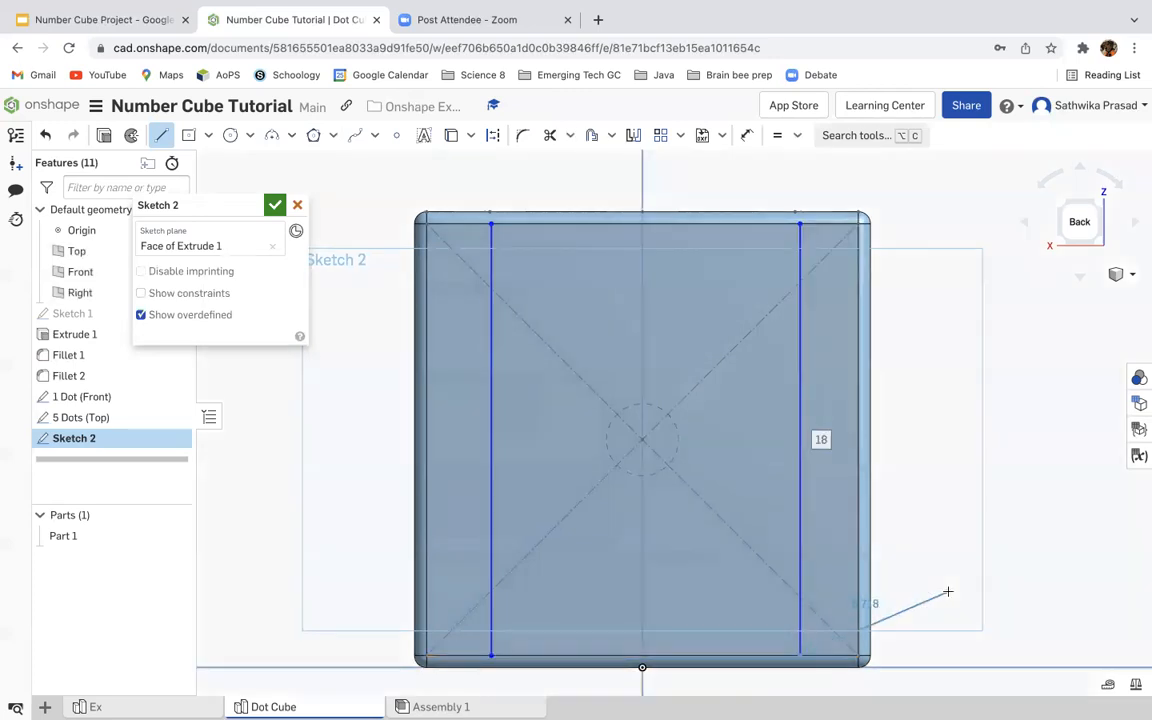
key(Escape)
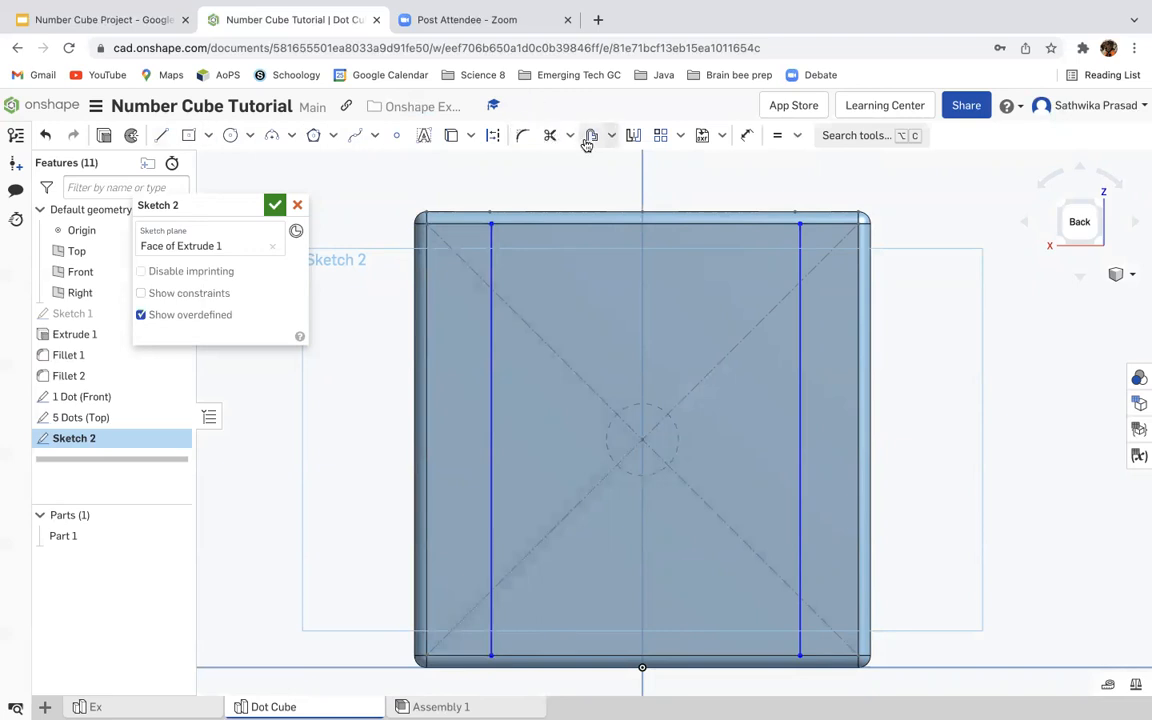
Step: Dimension the left vertical line at 5 mm from the back face's left edge
click(745, 137)
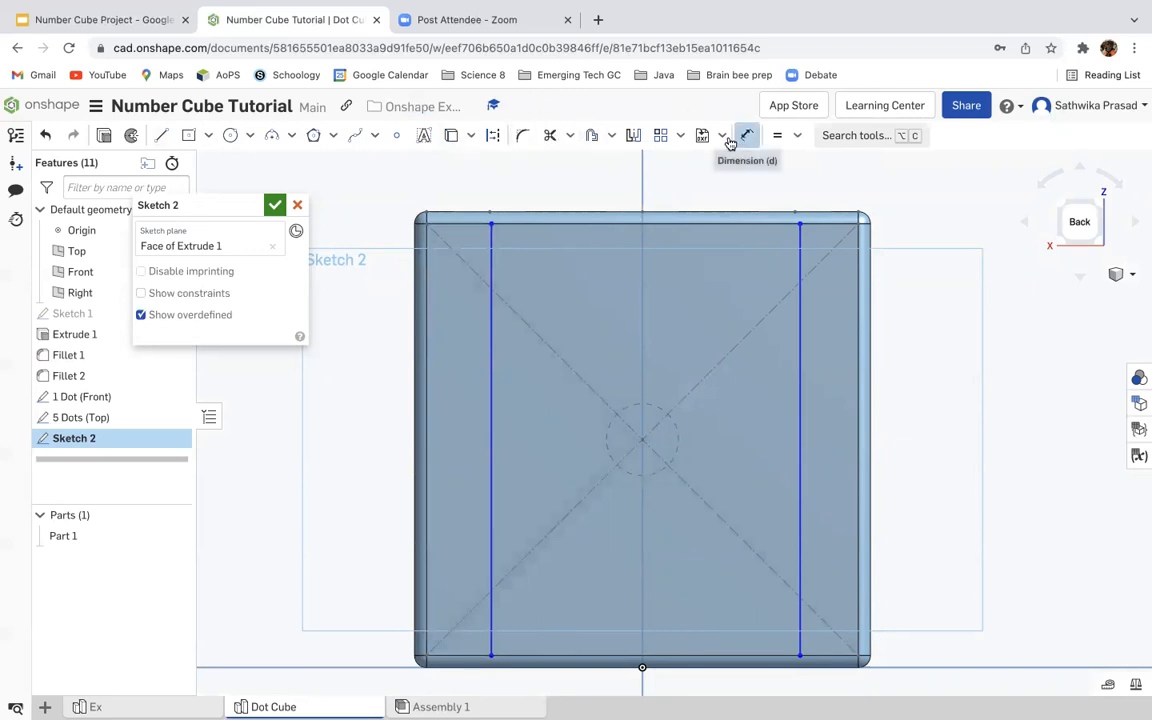
click(426, 298)
click(490, 302)
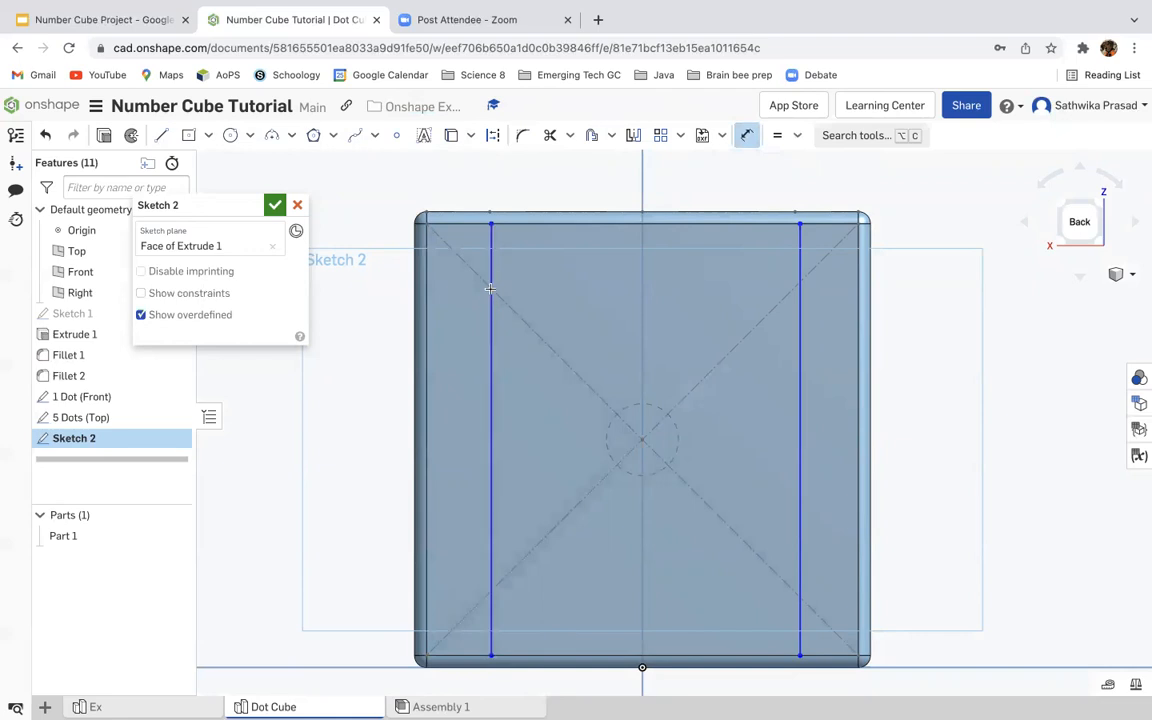
click(478, 188)
text(5)
key(Return)
Step: Dimension the right vertical line at 5 mm from the back face's right edge
click(800, 320)
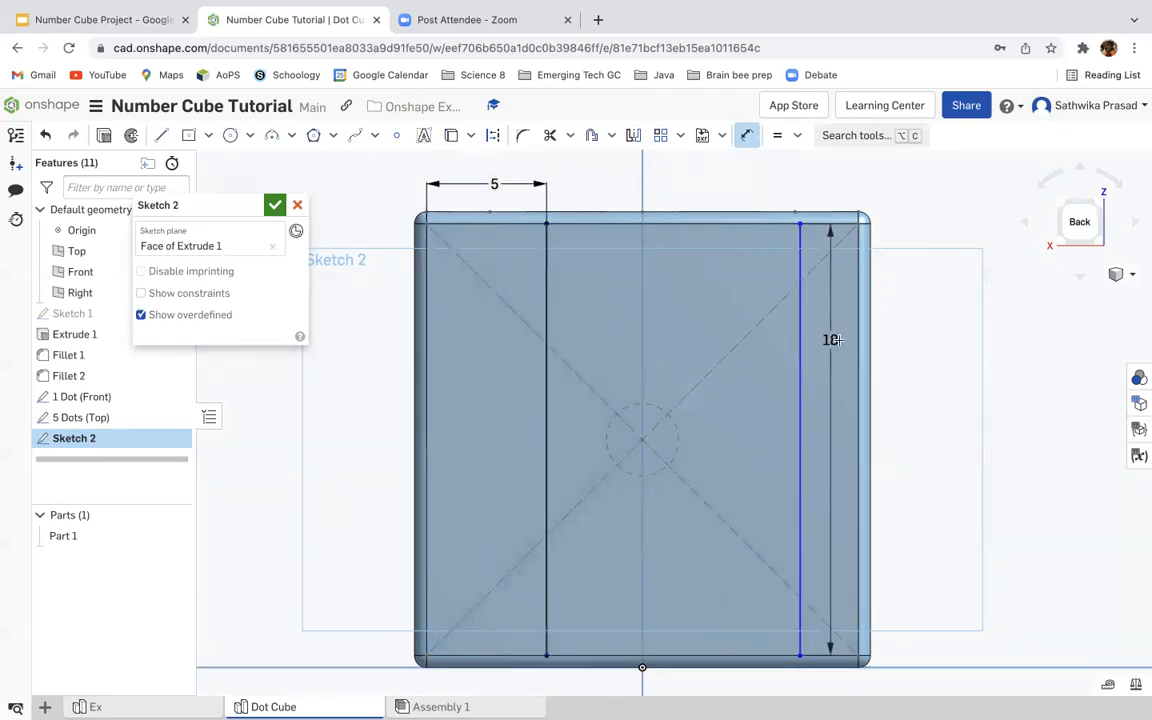
click(856, 342)
click(815, 172)
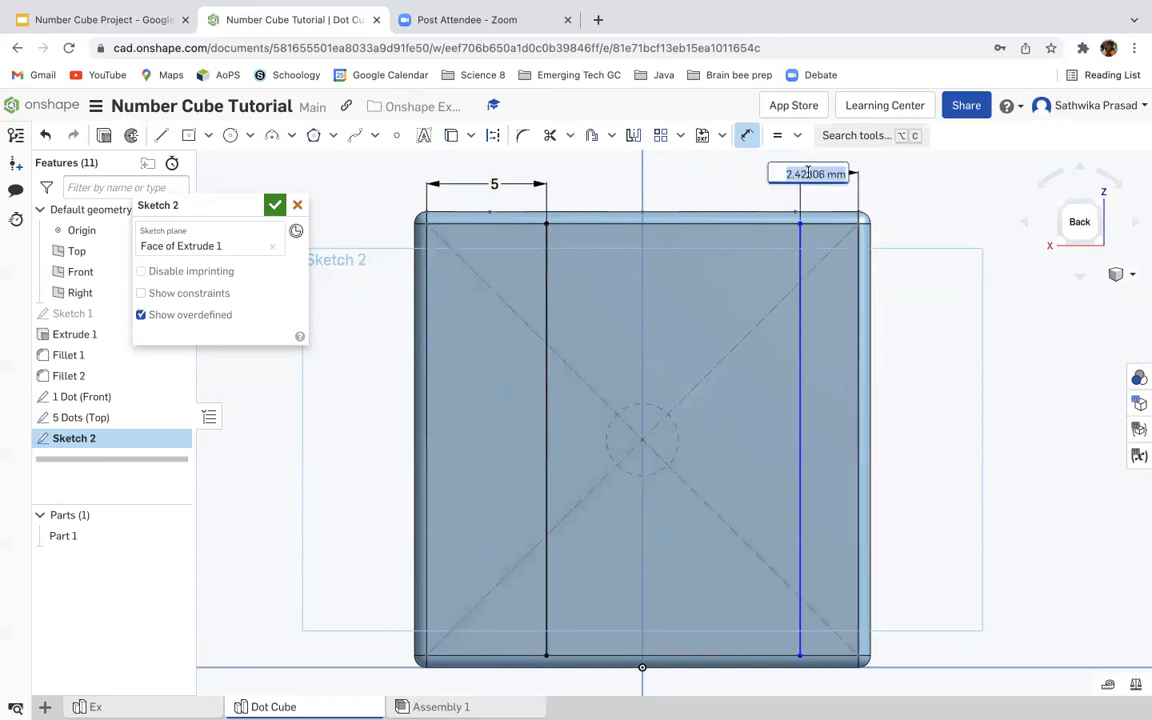
text(5)
key(Return)
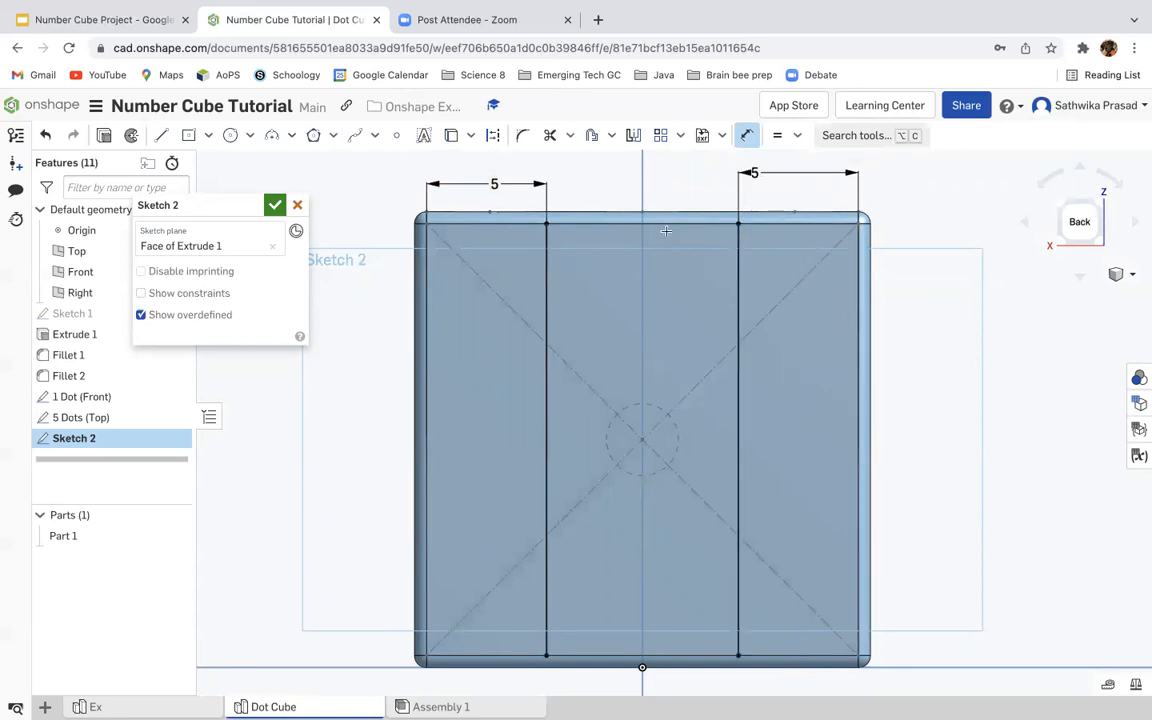
key(Escape)
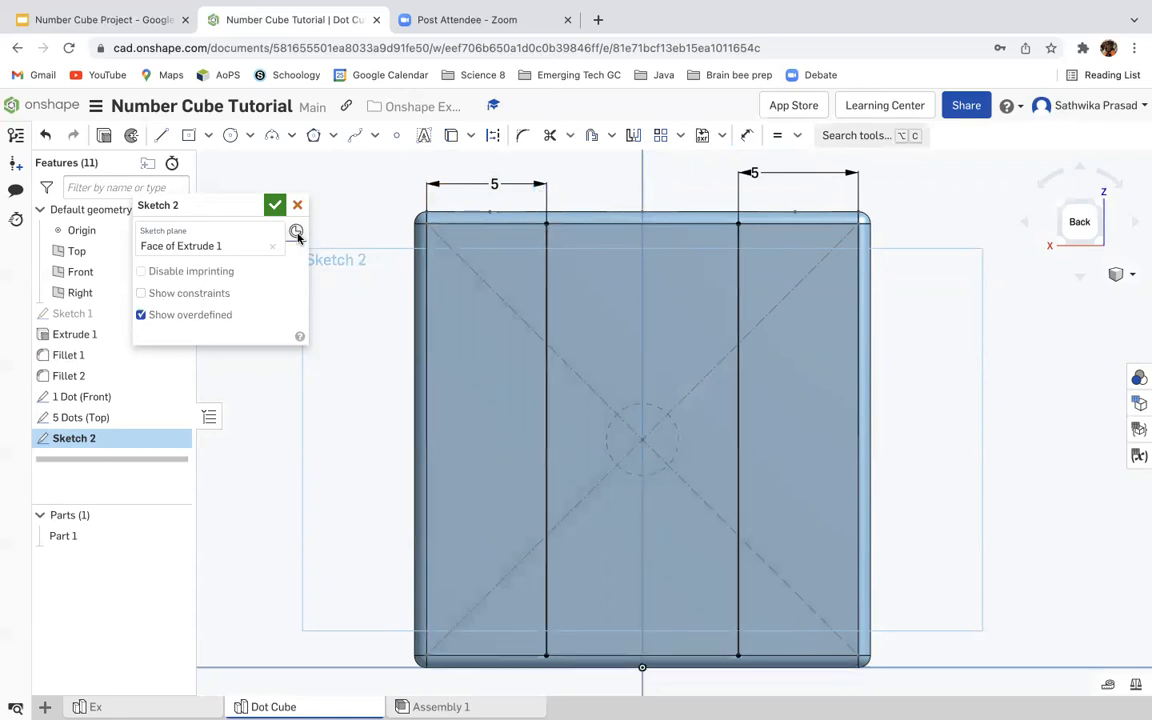
Step: Draw a vertical line about 18 mm long down the middle of the back face, from its top edge to its bottom edge
click(545, 342)
click(162, 137)
click(641, 224)
click(641, 655)
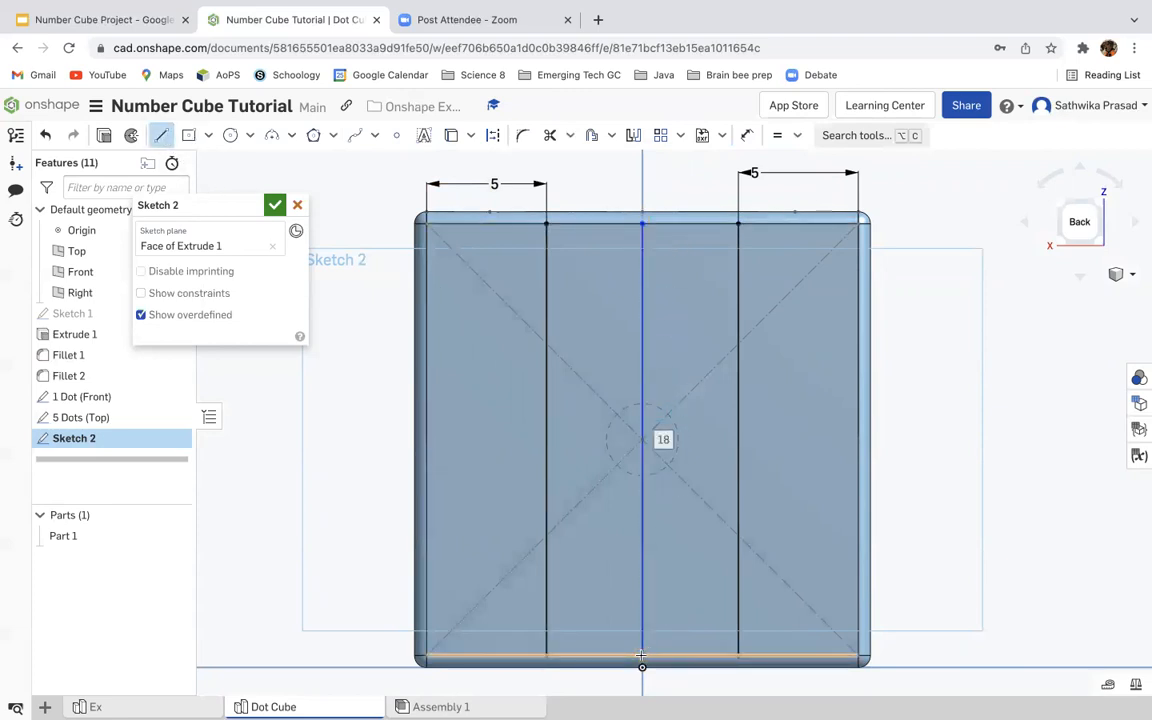
key(Escape)
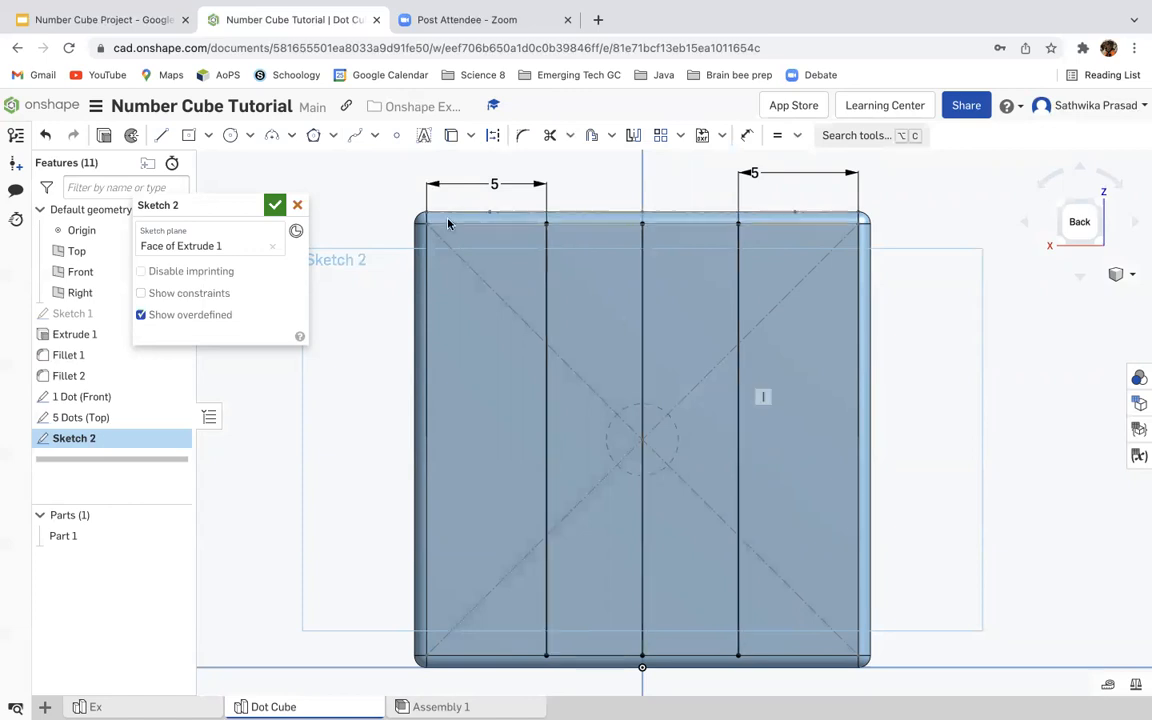
Step: Convert the left, middle and right vertical lines on the back face to construction lines
click(547, 282)
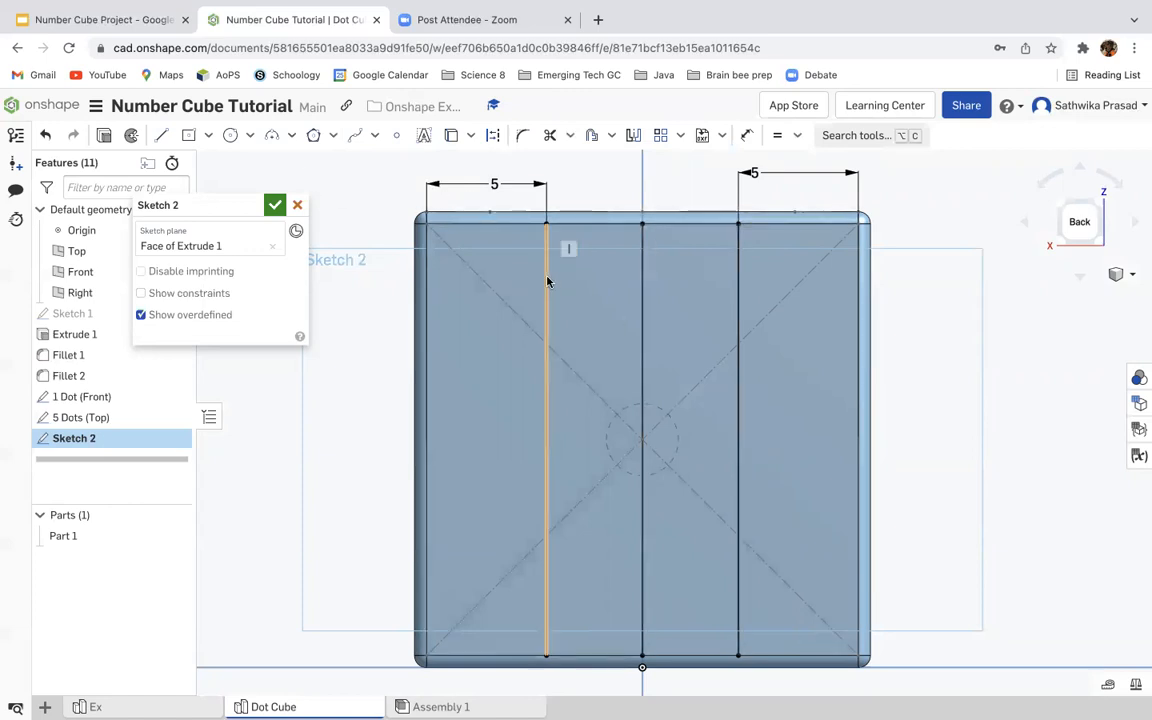
click(642, 305)
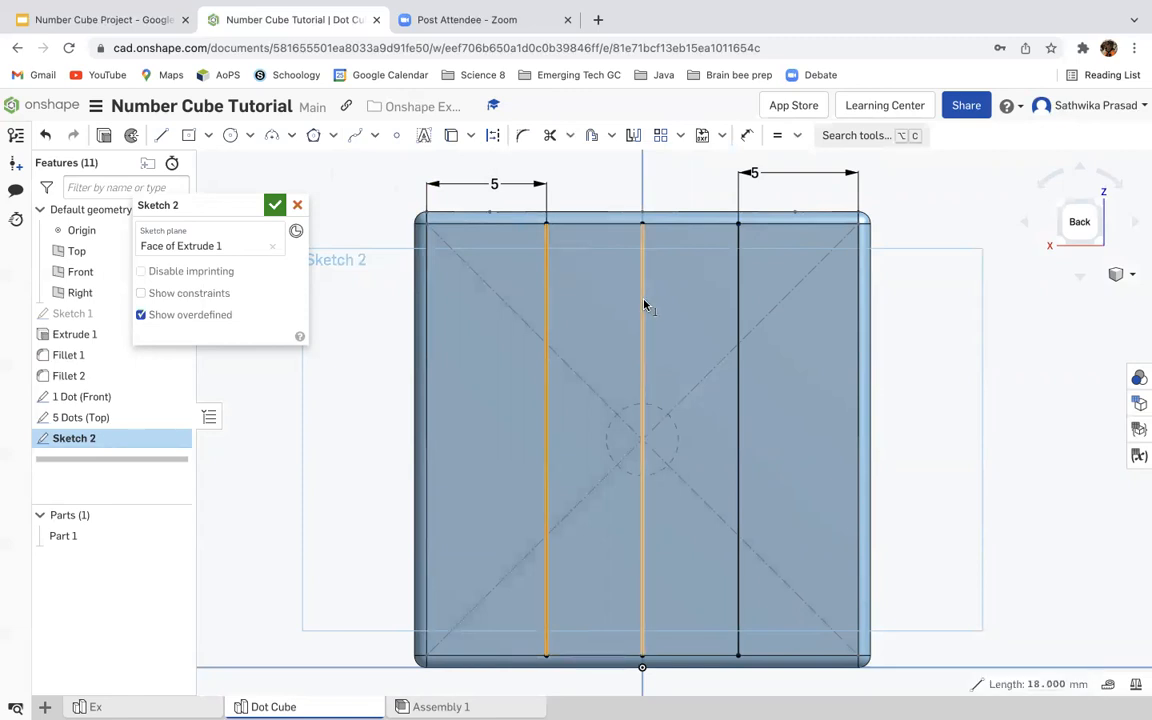
click(739, 318)
key(q)
click(948, 316)
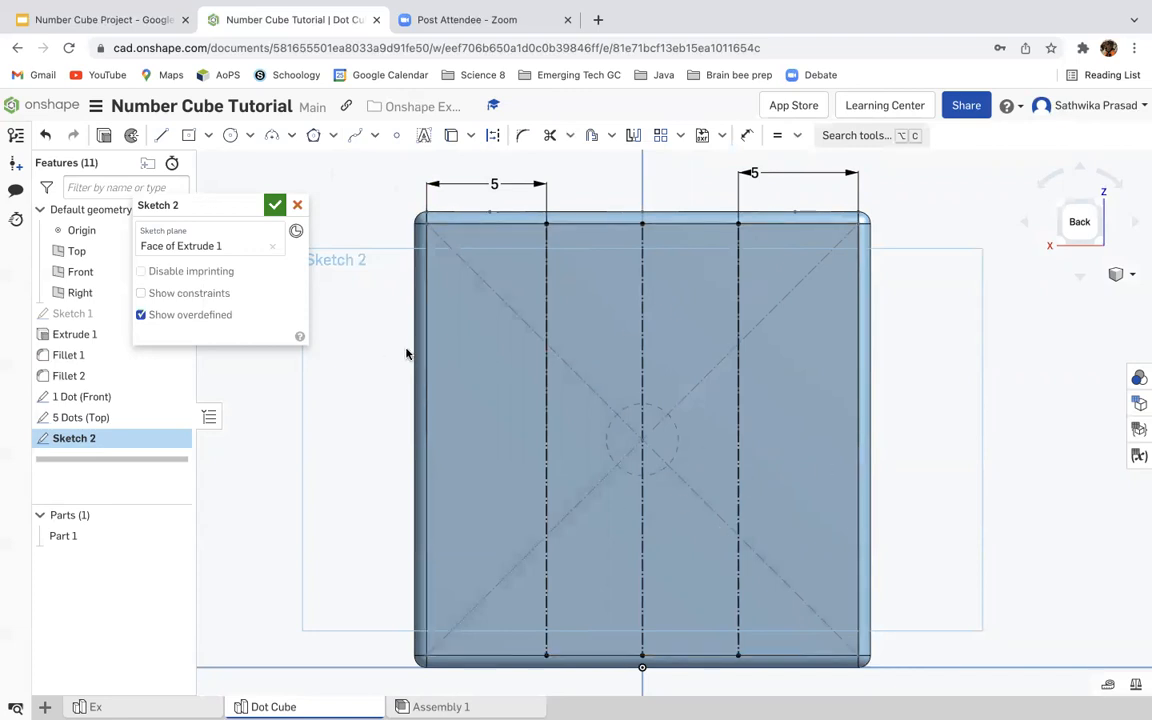
Step: Sketch three circles centred on the left construction line, about 2.8, 4 and 4 mm in diameter from top to bottom
click(231, 140)
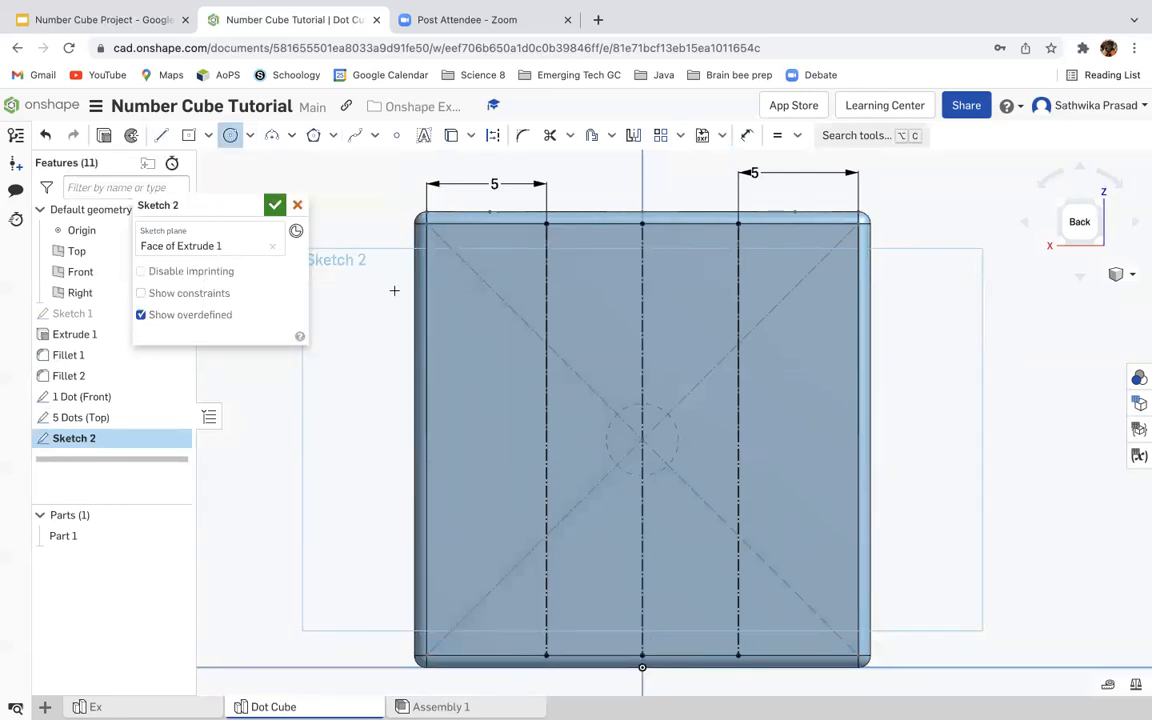
click(546, 310)
click(569, 287)
click(546, 447)
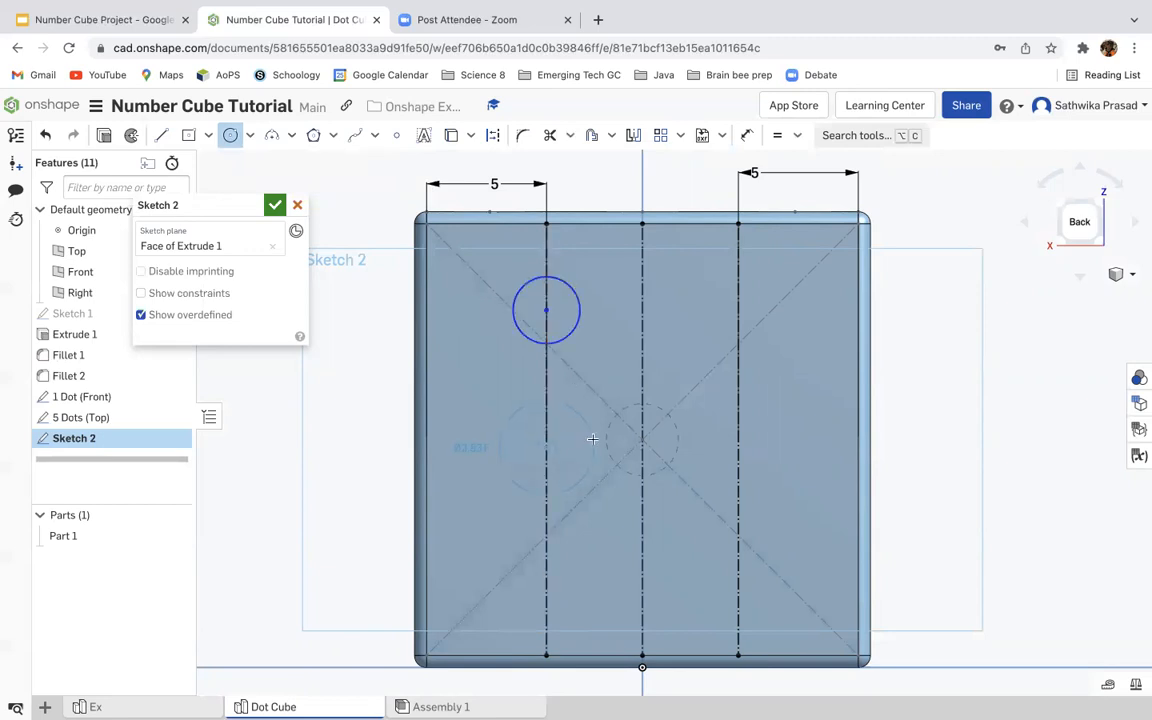
click(592, 440)
click(546, 579)
click(583, 548)
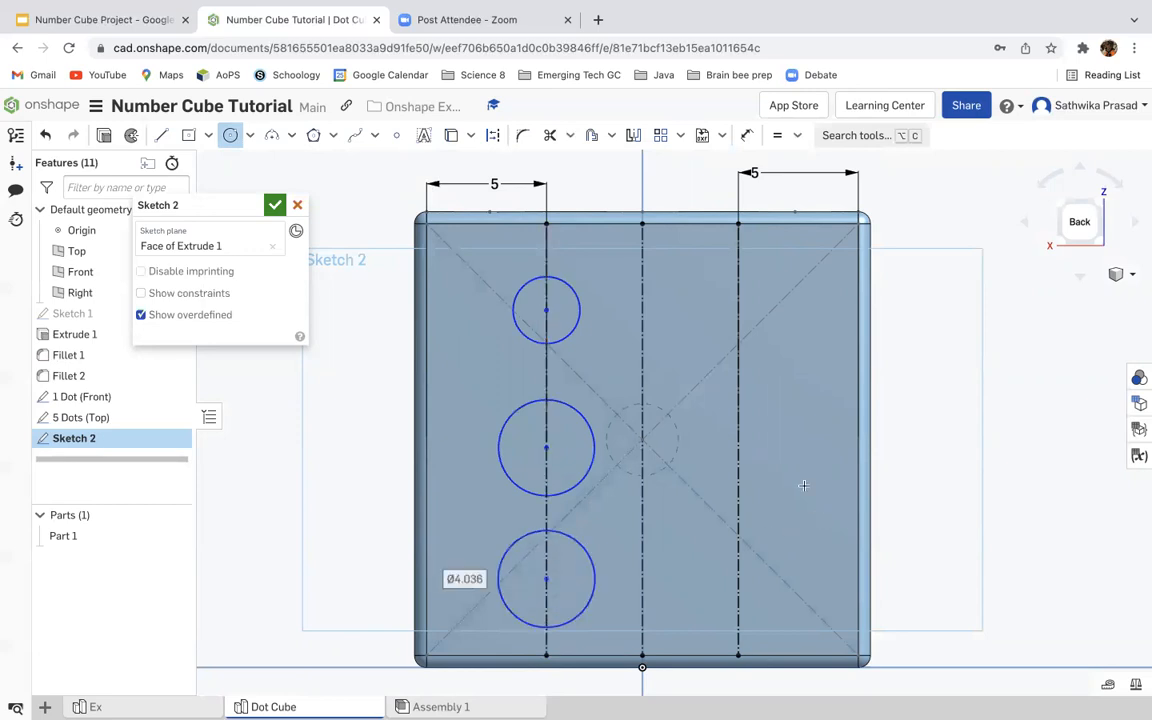
Step: Dimension the top circle's diameter at 3 mm
key(d)
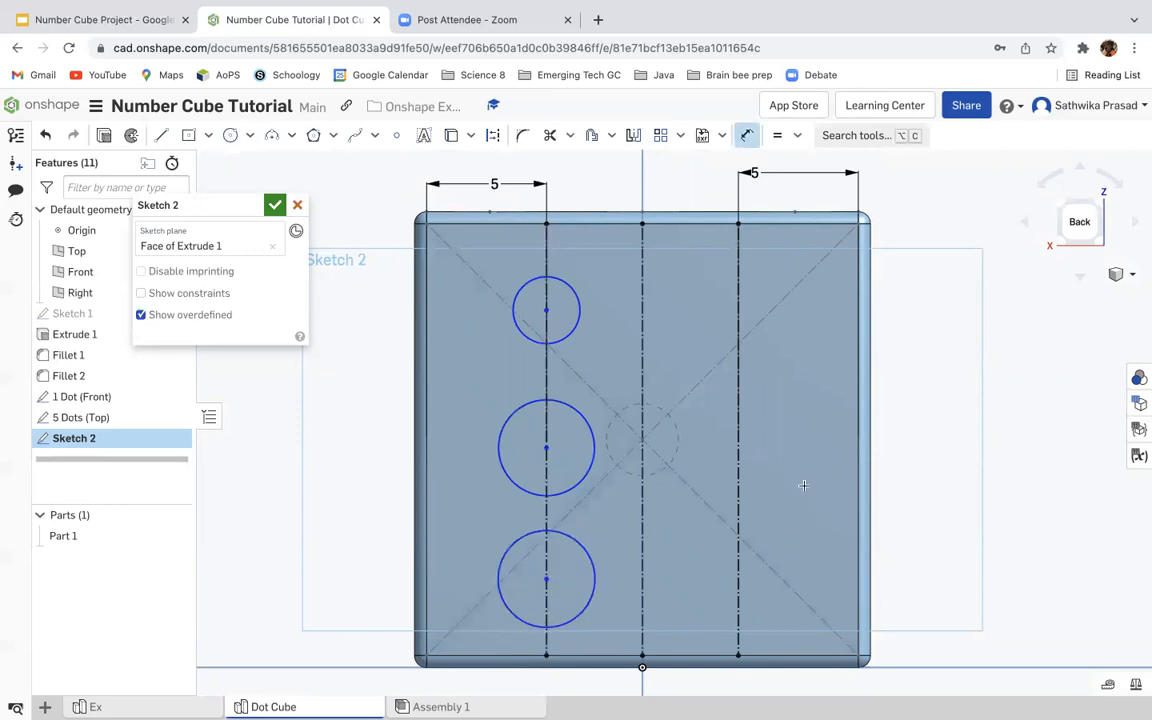
click(575, 304)
click(600, 266)
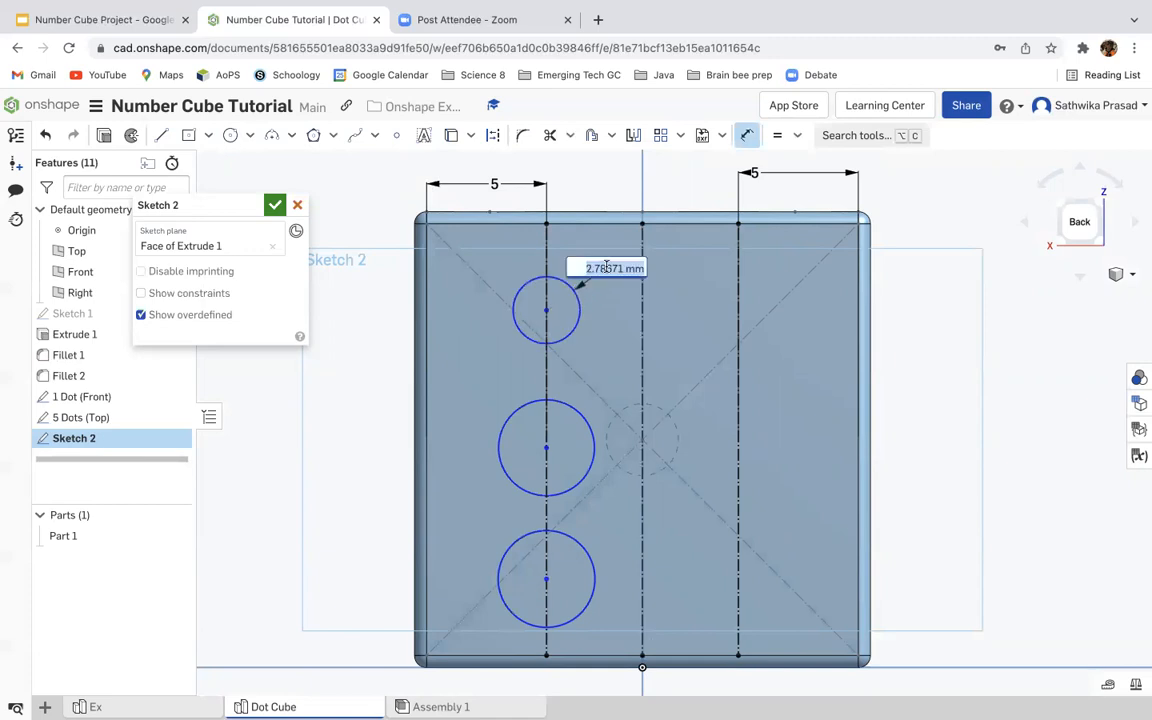
text(3)
key(Return)
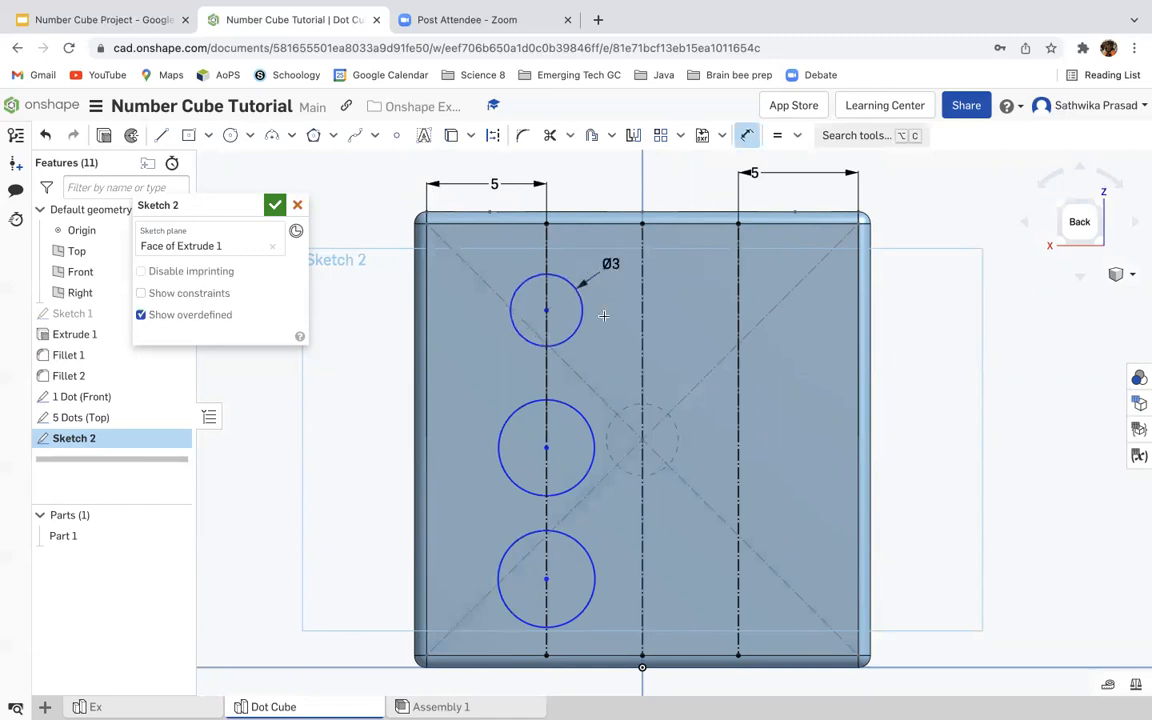
Step: Dimension the middle and bottom circles' diameters at 3 mm each
click(581, 416)
click(592, 392)
text(3.99646)
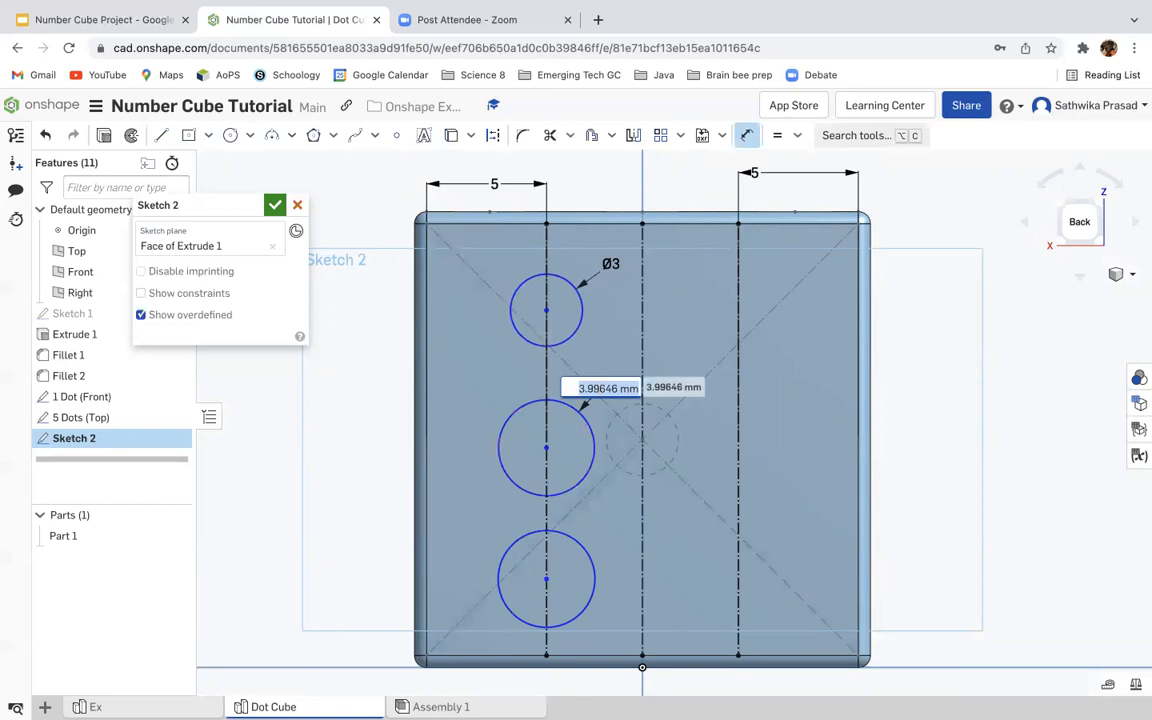
key(Return)
click(512, 546)
click(621, 524)
text(3)
key(Return)
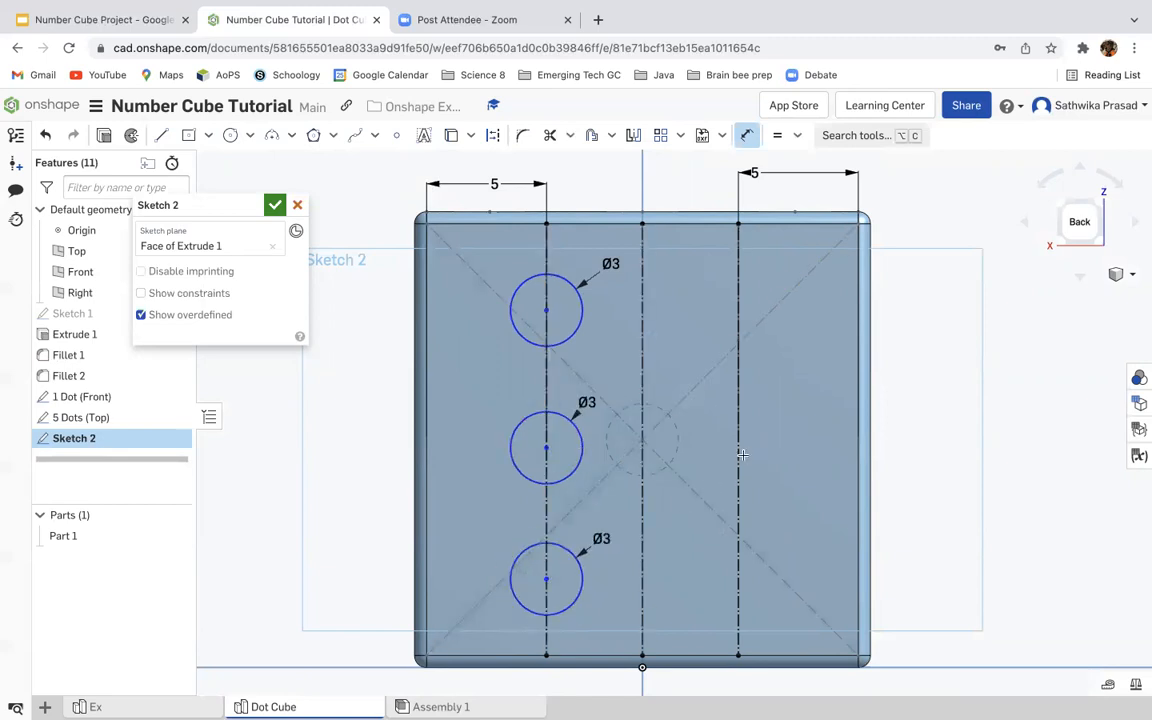
key(Escape)
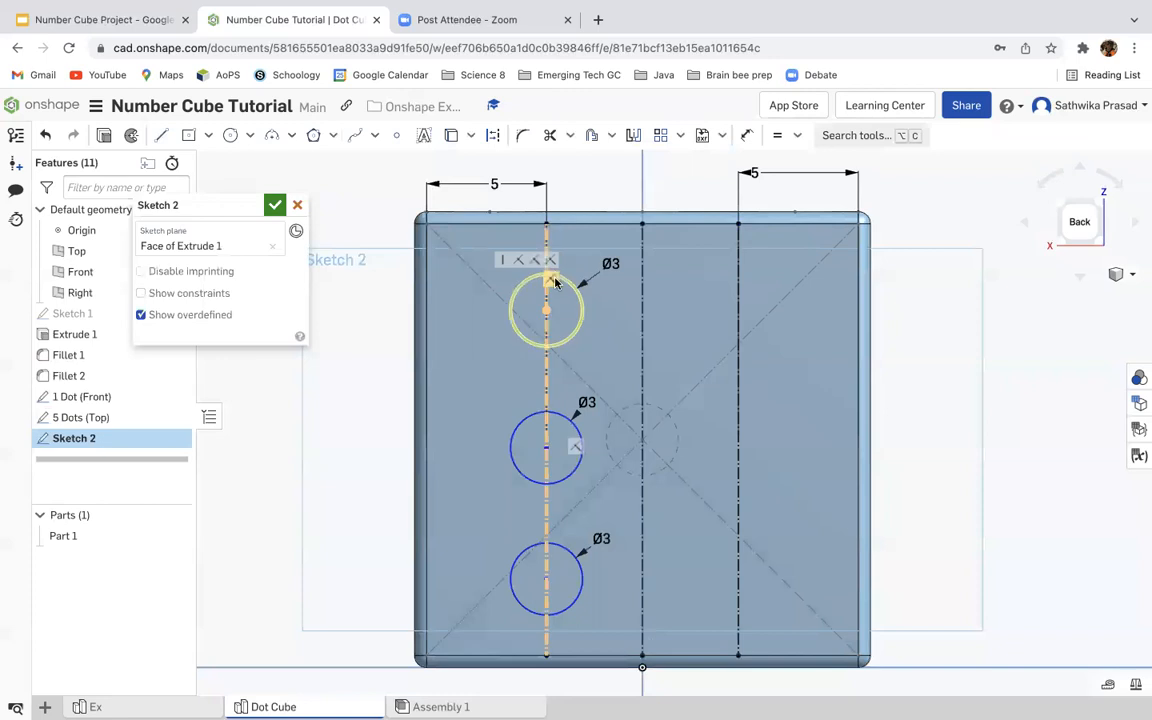
Step: Try dimensioning the distance between the top and middle circles' centres, and delete that dimension
click(747, 135)
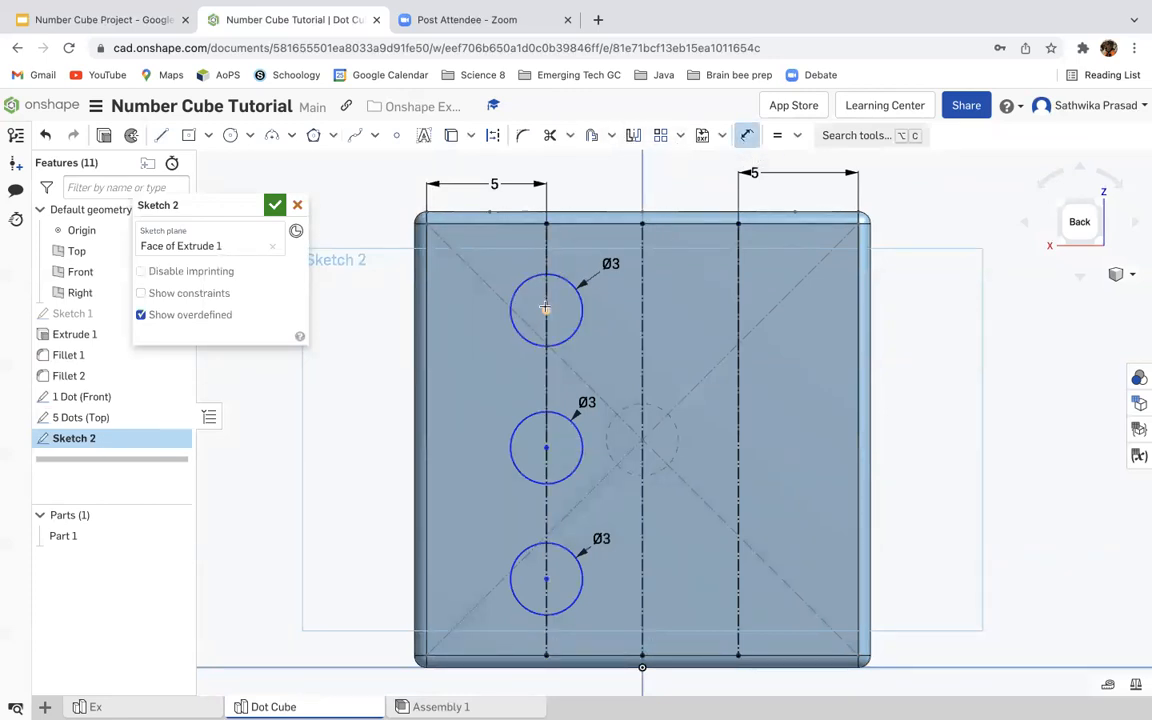
click(547, 447)
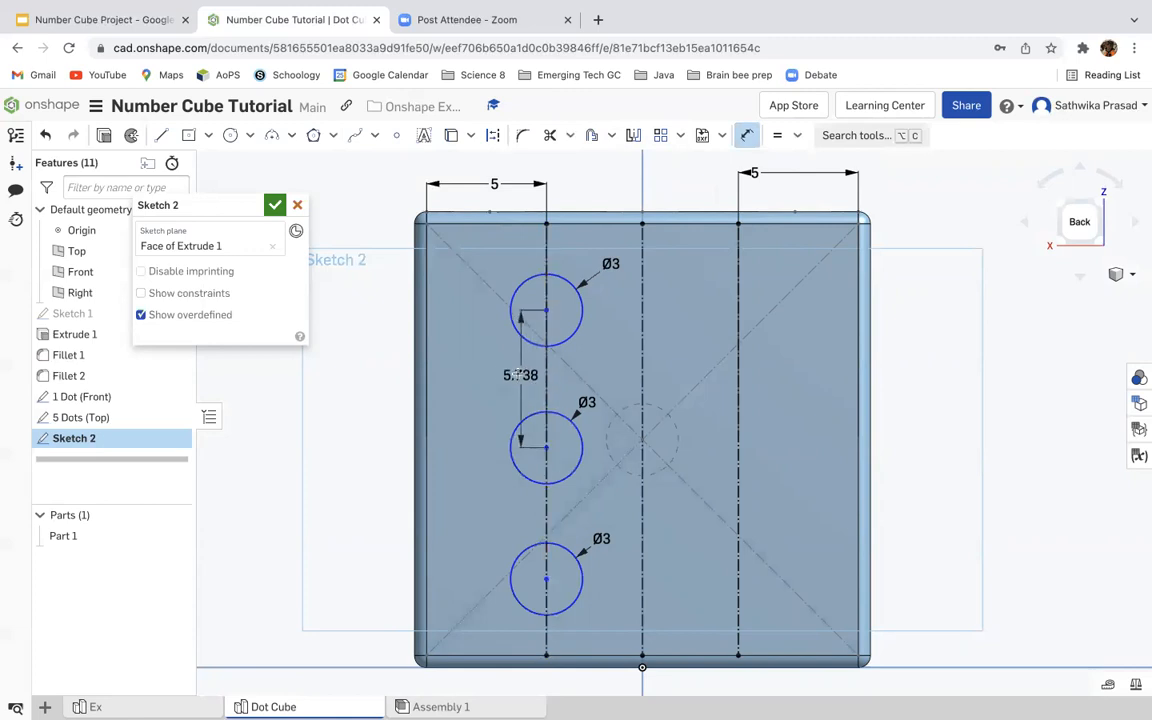
click(499, 372)
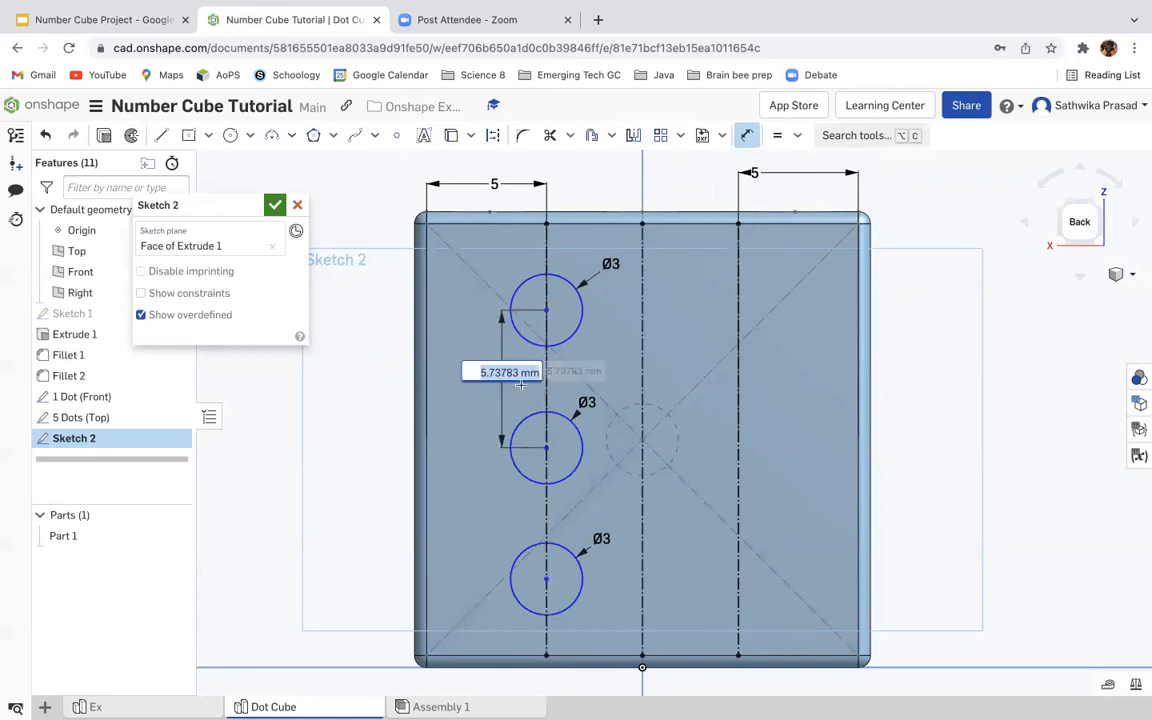
key(Return)
click(500, 377)
key(Delete)
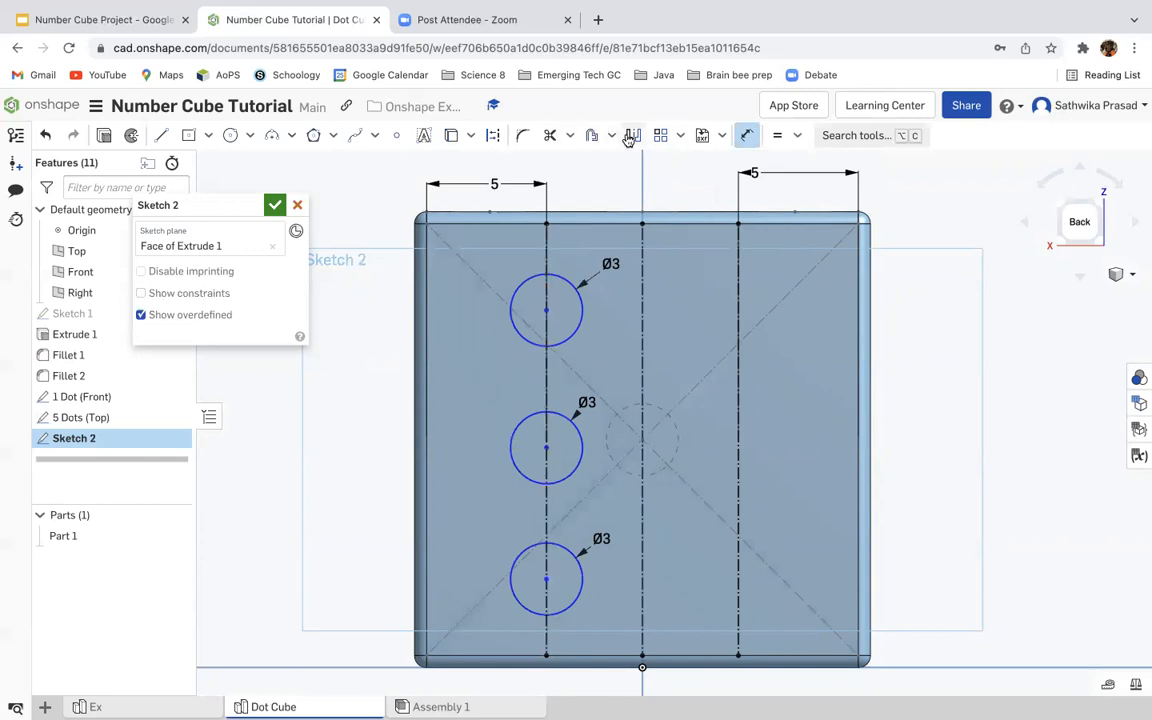
Step: Dimension the top circle's centre at 2 mm from the back face's top edge
click(541, 218)
click(546, 310)
click(492, 265)
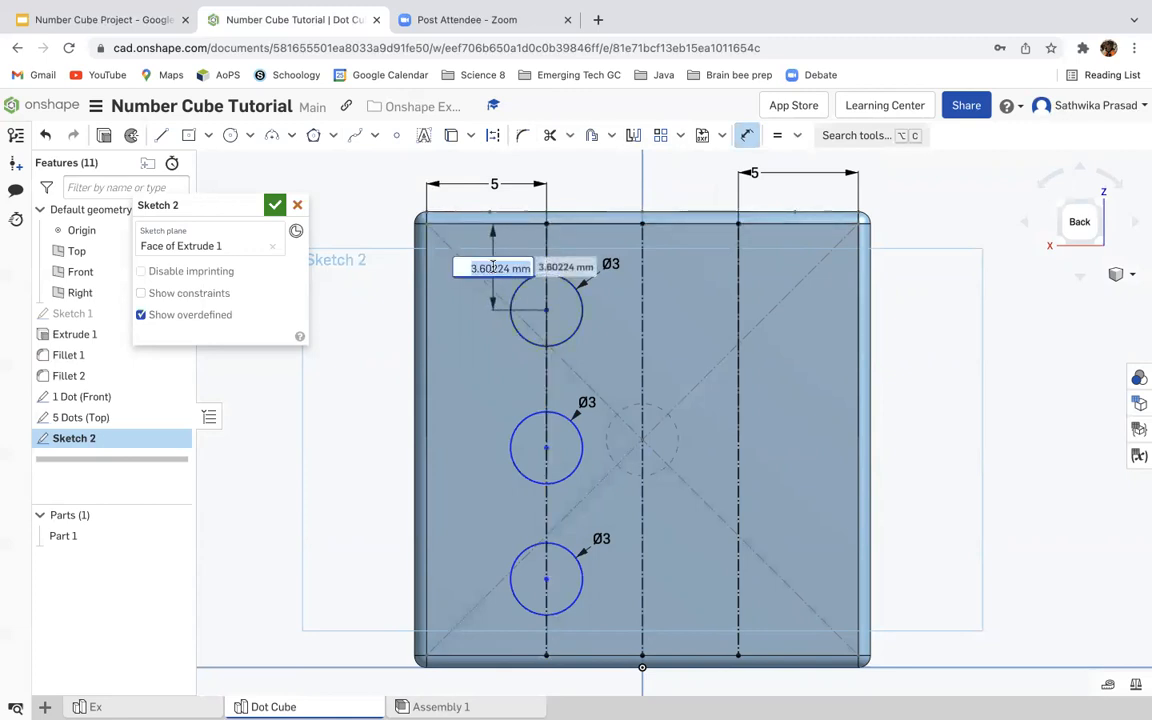
text(2)
key(Return)
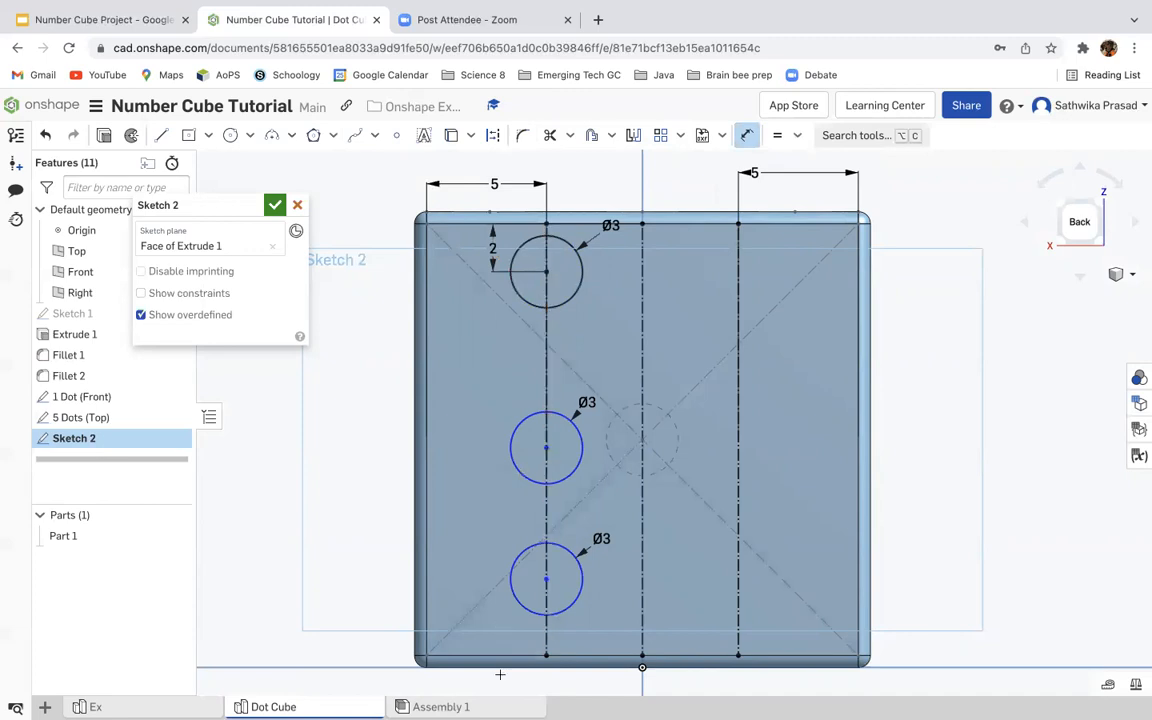
Step: Dimension the distance between the top and middle circles' centres at 2 mm
click(546, 271)
click(546, 447)
click(500, 352)
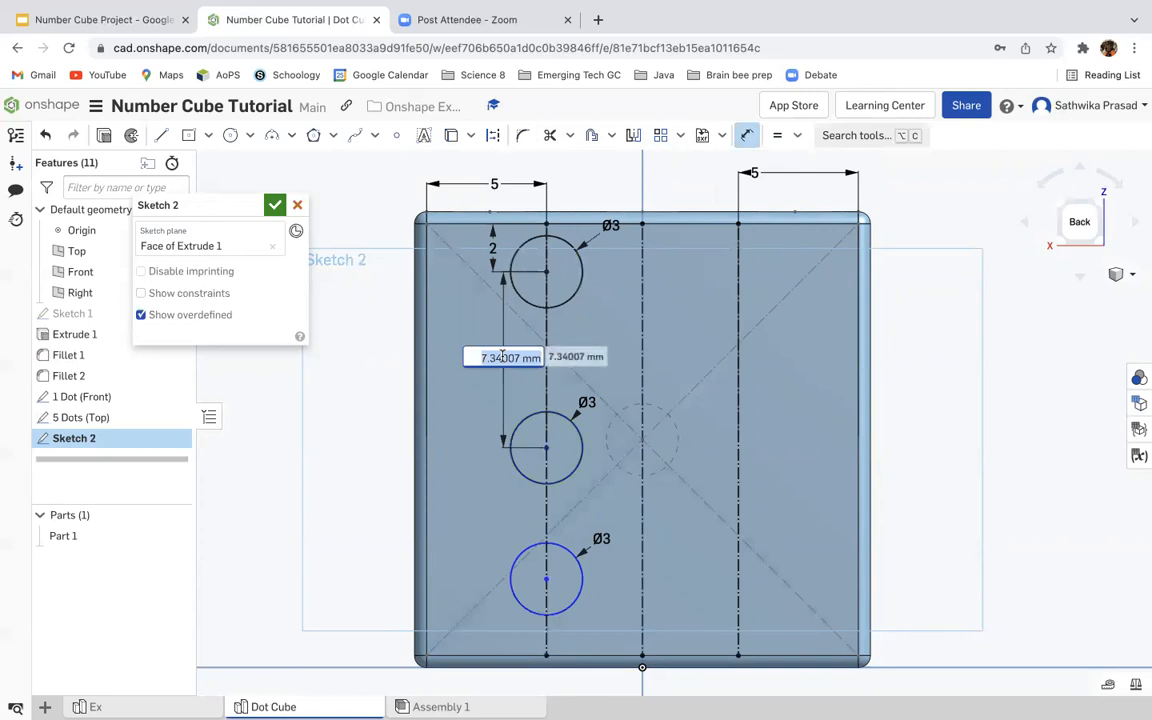
text(2)
key(Return)
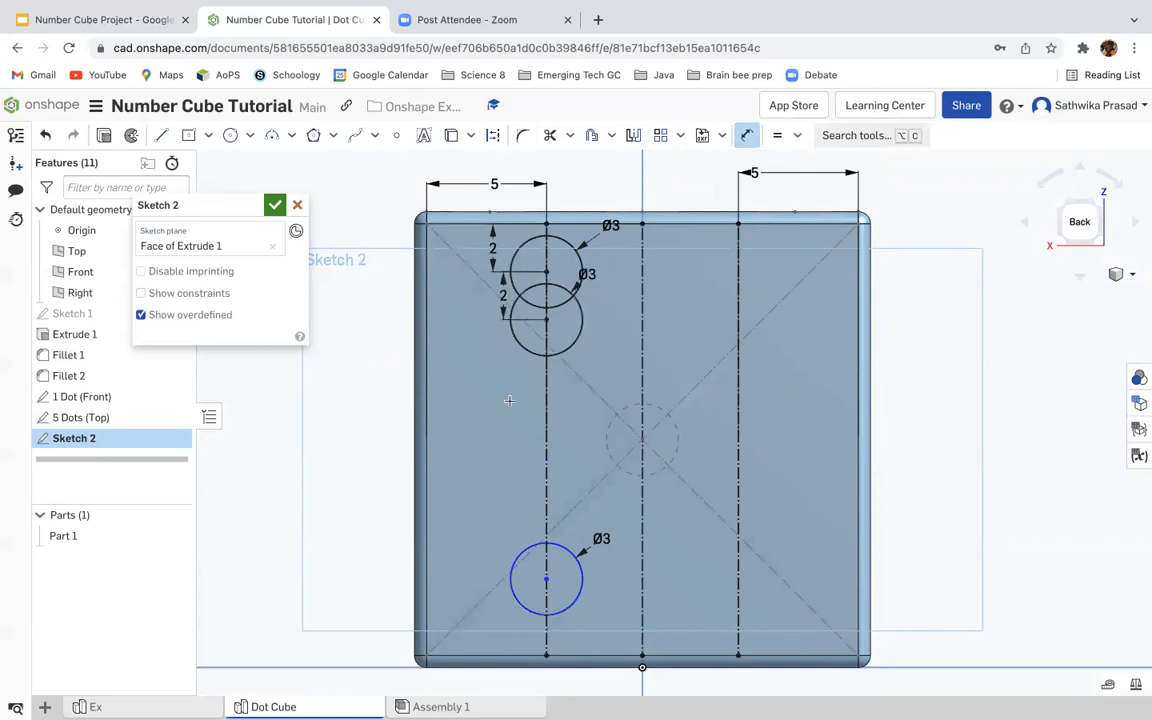
Step: Undo the 2 mm circle spacing and the top circle's 2 mm edge distance, including both dimensions
key(super+z)
key(super+z)
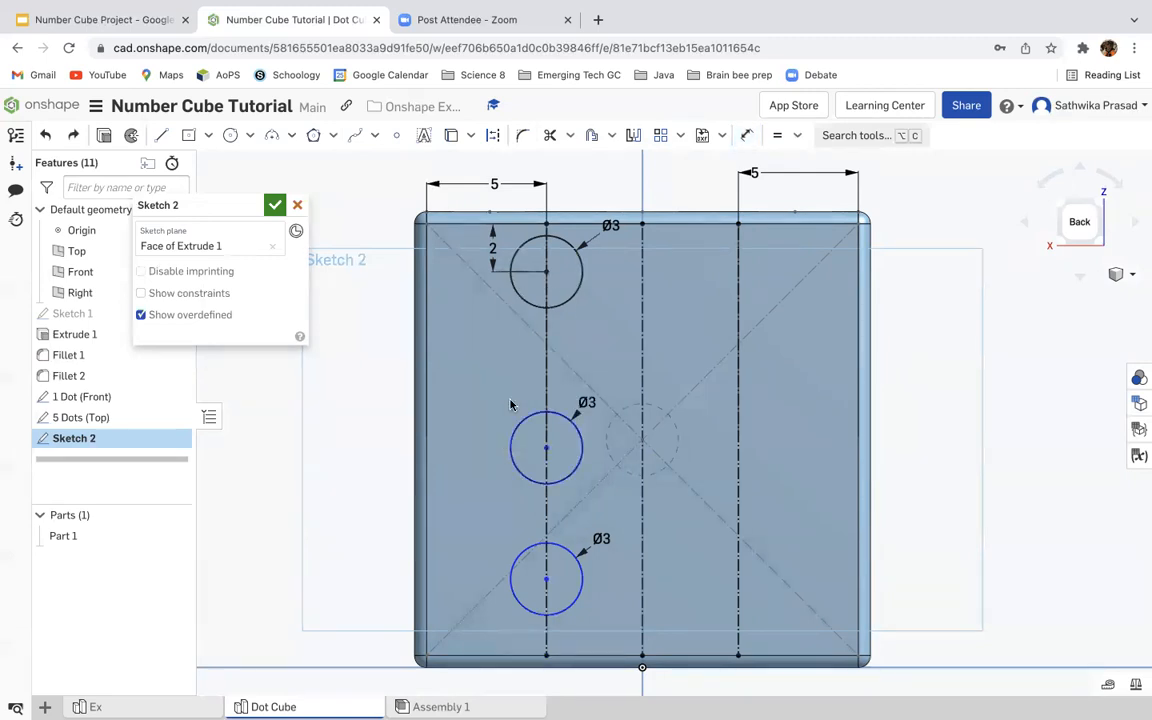
key(super+z)
key(super+z)
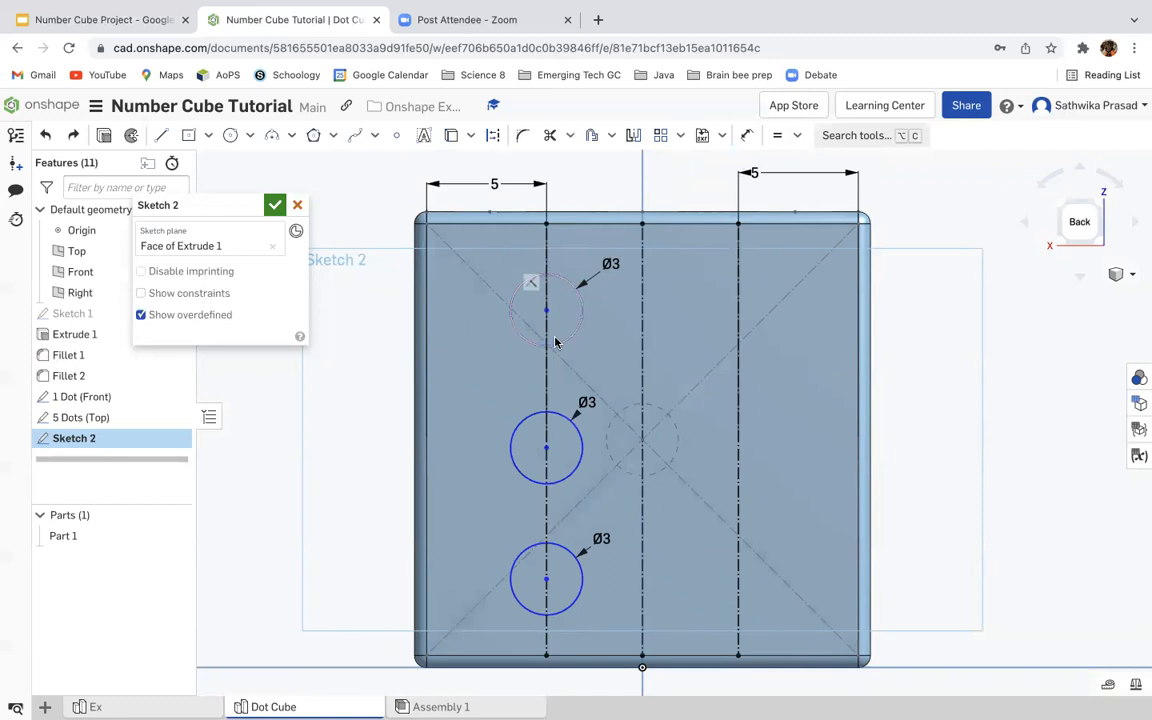
Step: Dimension the top circle's centre at 4 mm from the back face's top edge
click(746, 142)
click(547, 307)
click(537, 223)
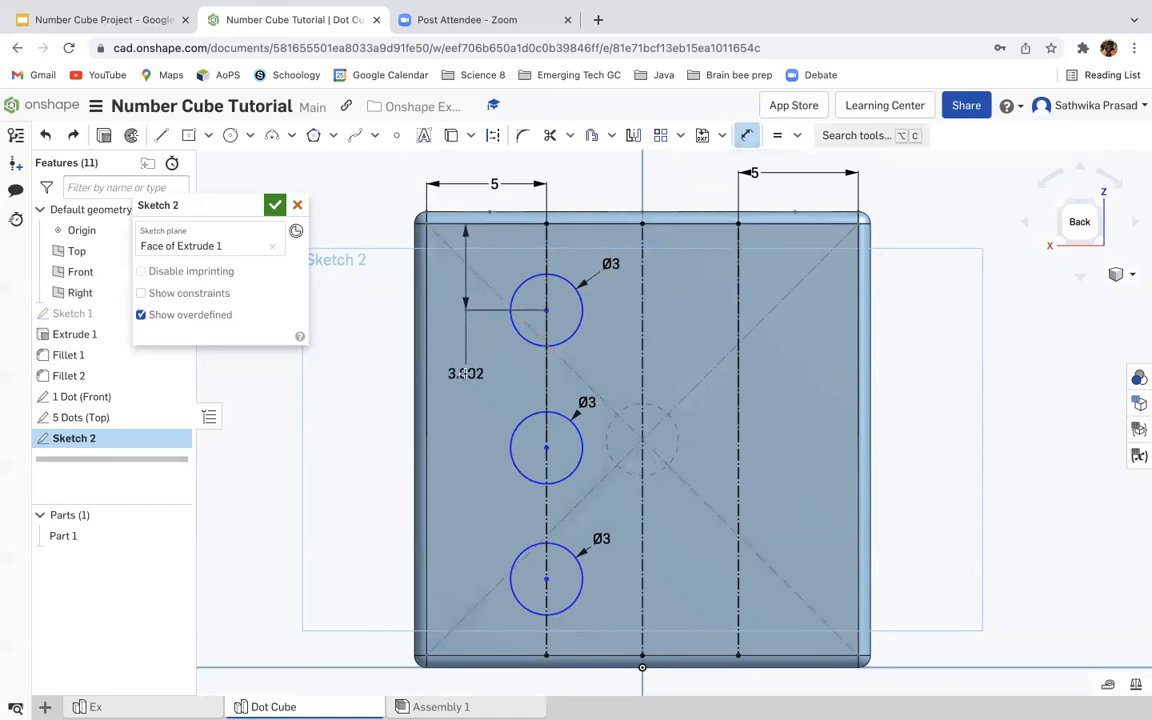
click(464, 362)
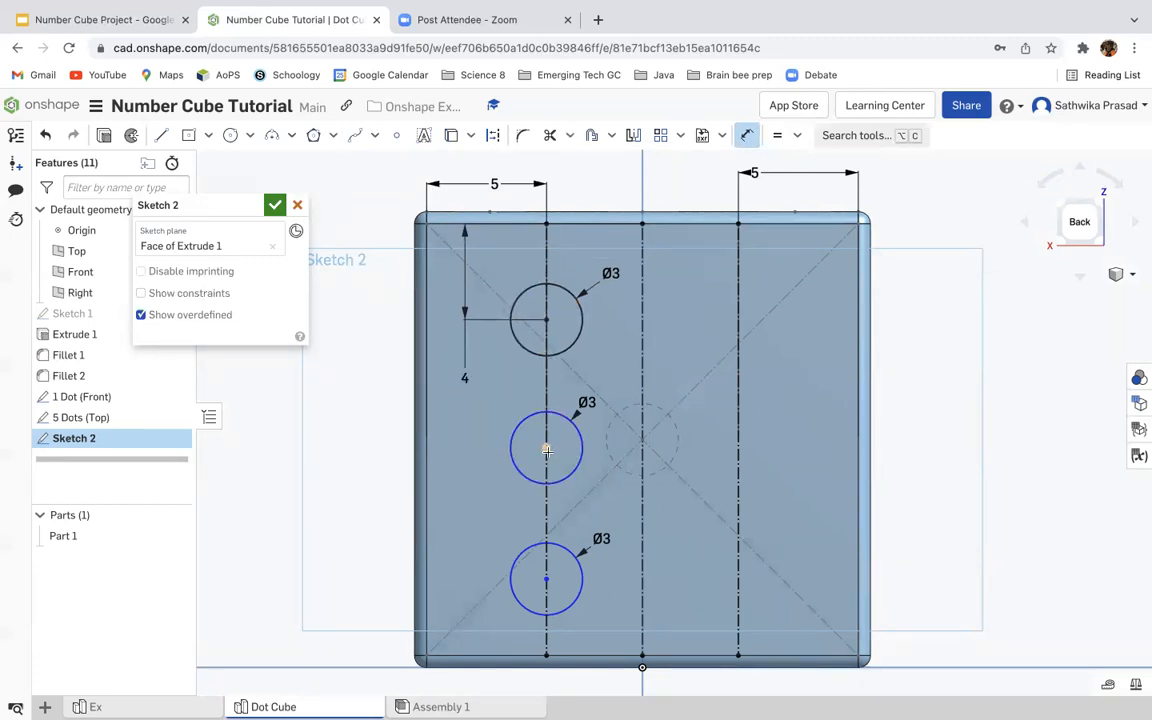
Step: Dimension the bottom circle's centre at 4 mm from the back face's bottom edge
click(532, 654)
click(467, 611)
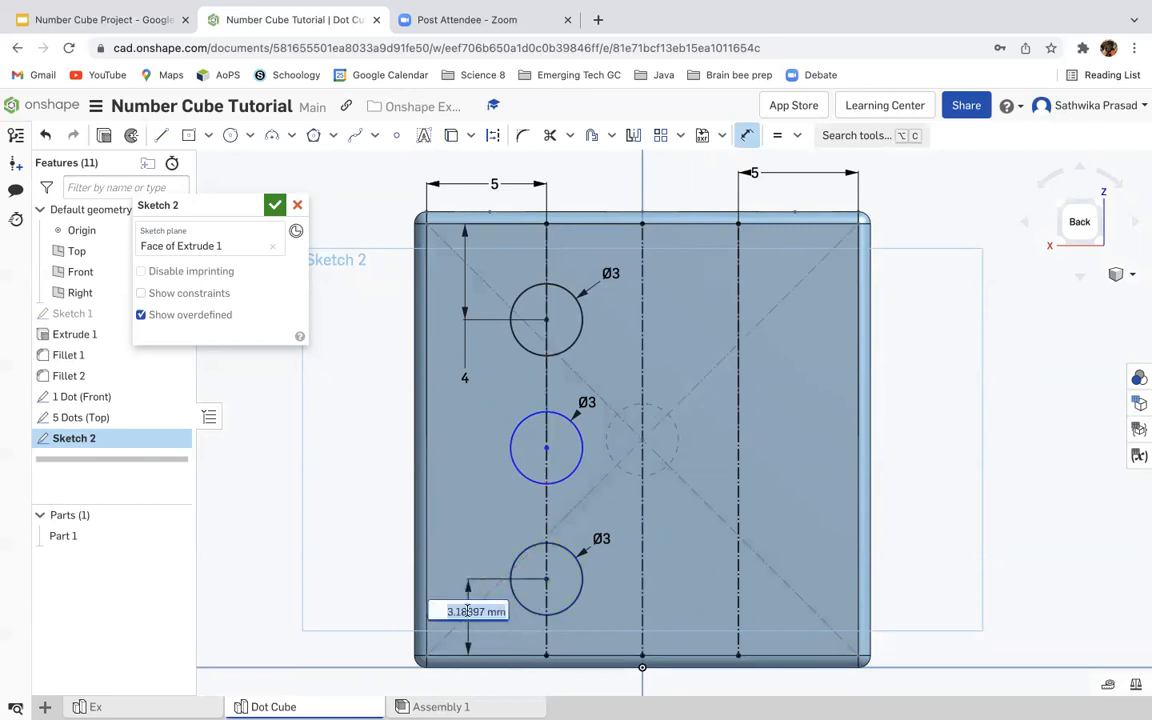
text(4)
key(Return)
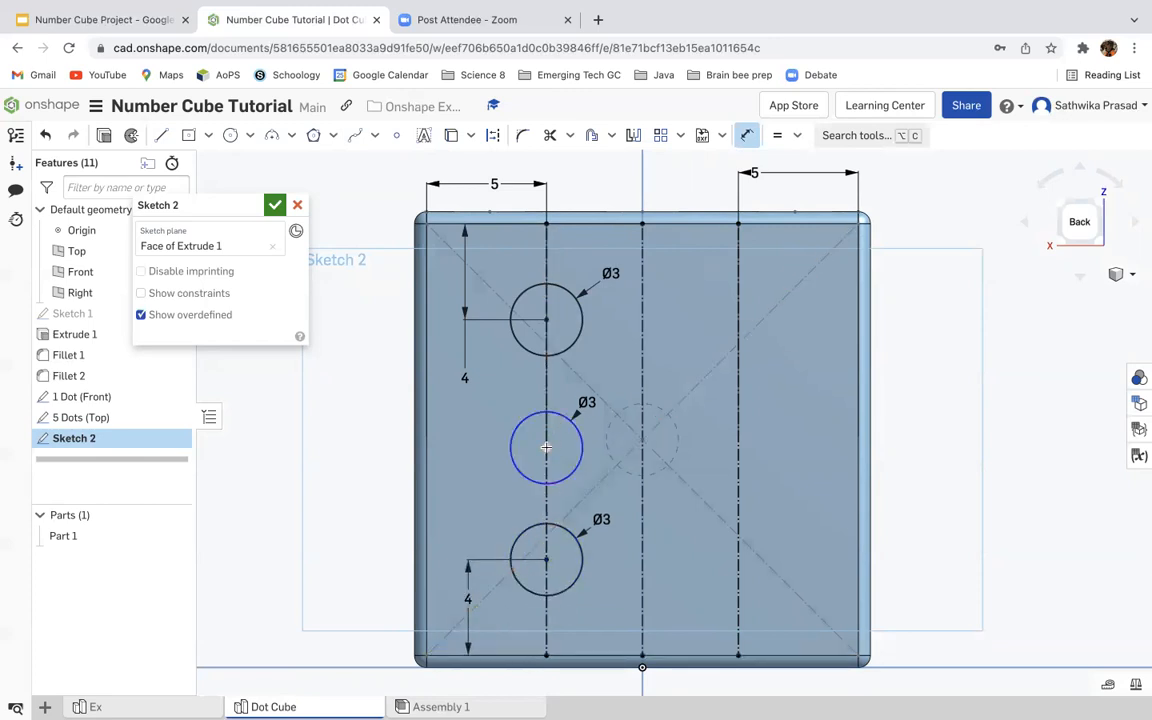
click(546, 447)
click(546, 319)
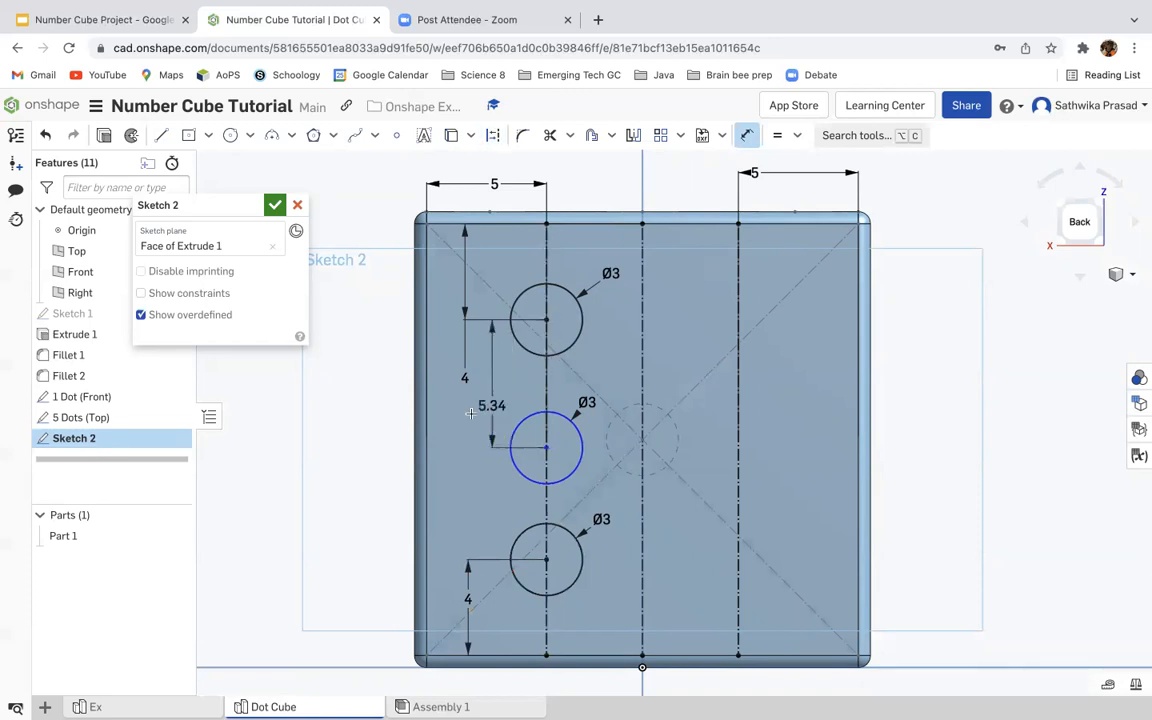
key(Escape)
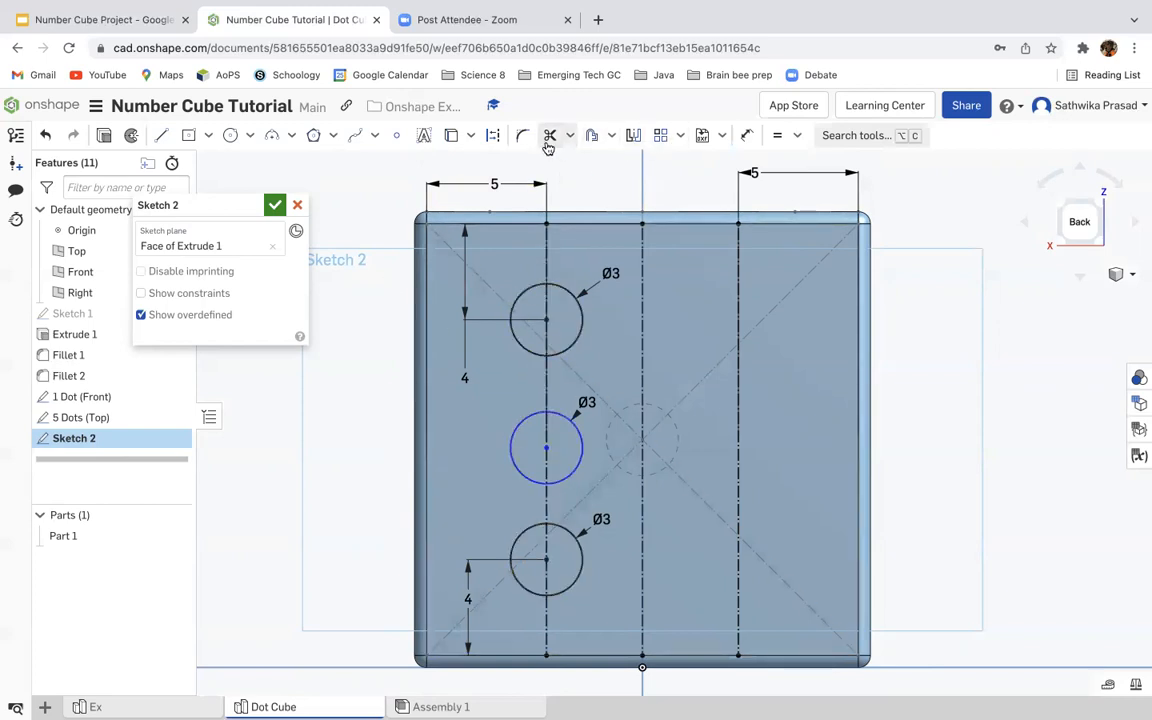
Step: Add a dimension between the middle and top circles' centres and set it to 2 mm
click(747, 135)
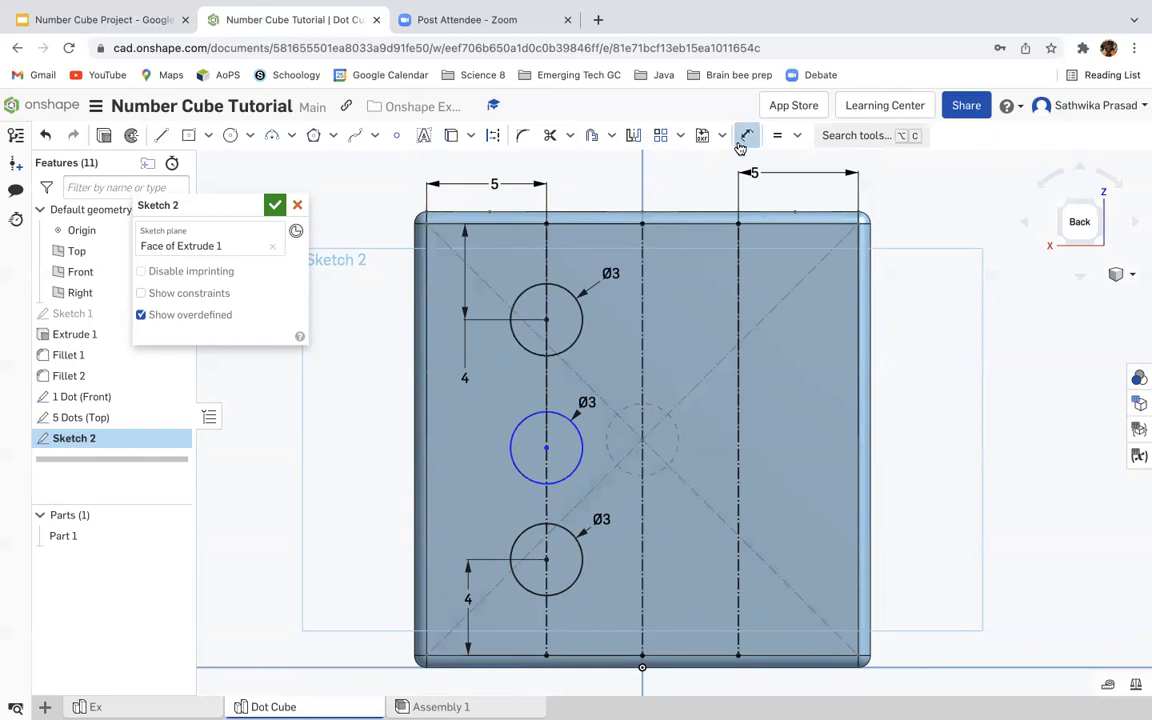
click(546, 448)
click(546, 320)
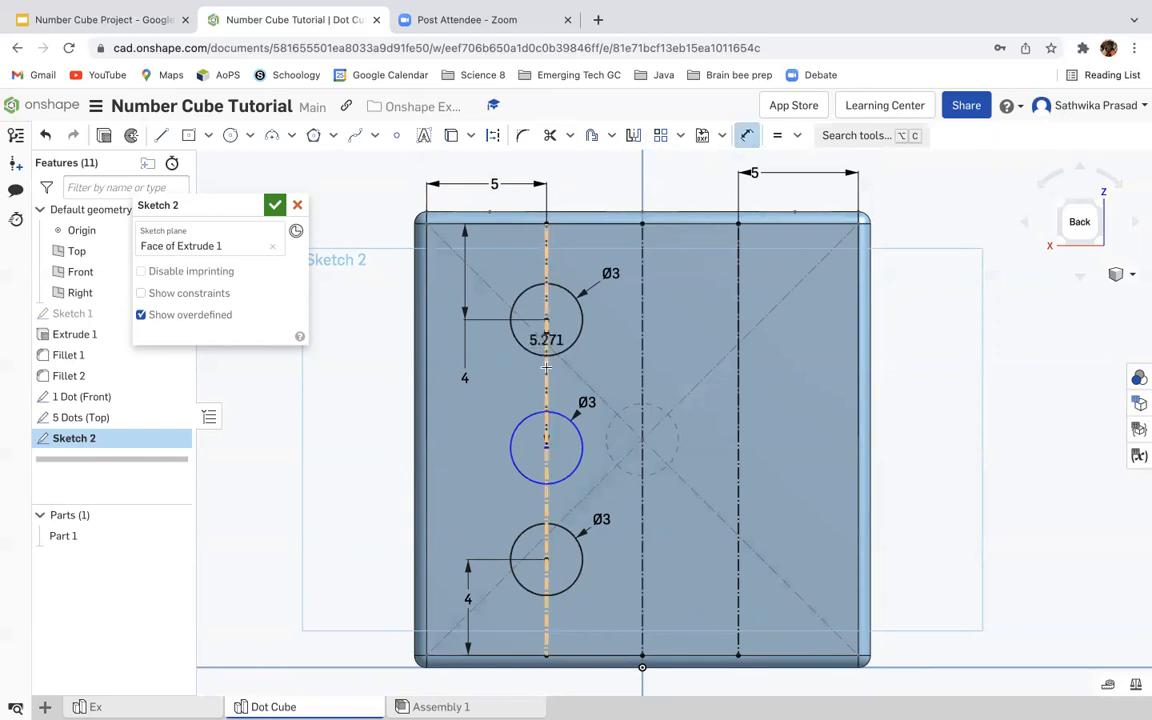
click(493, 417)
text(2)
key(Return)
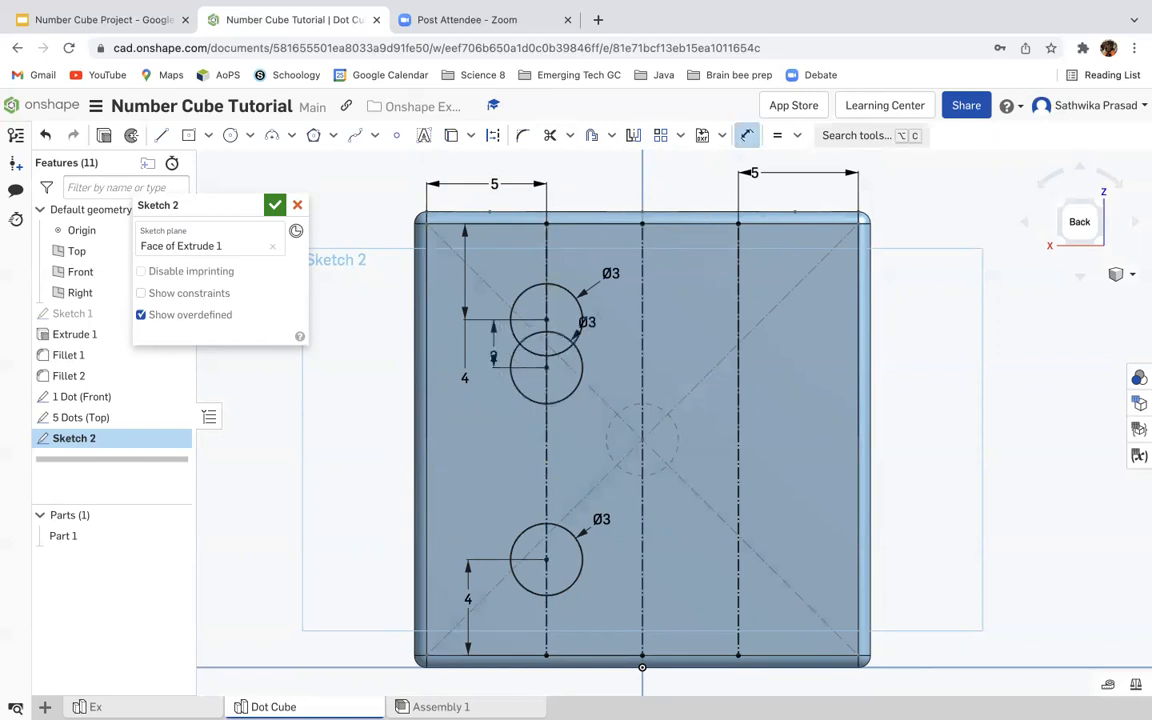
Step: Undo the 2 mm spacing between the top and middle circles, try 7 mm instead, and undo that dimension as well
key(ctrl+z)
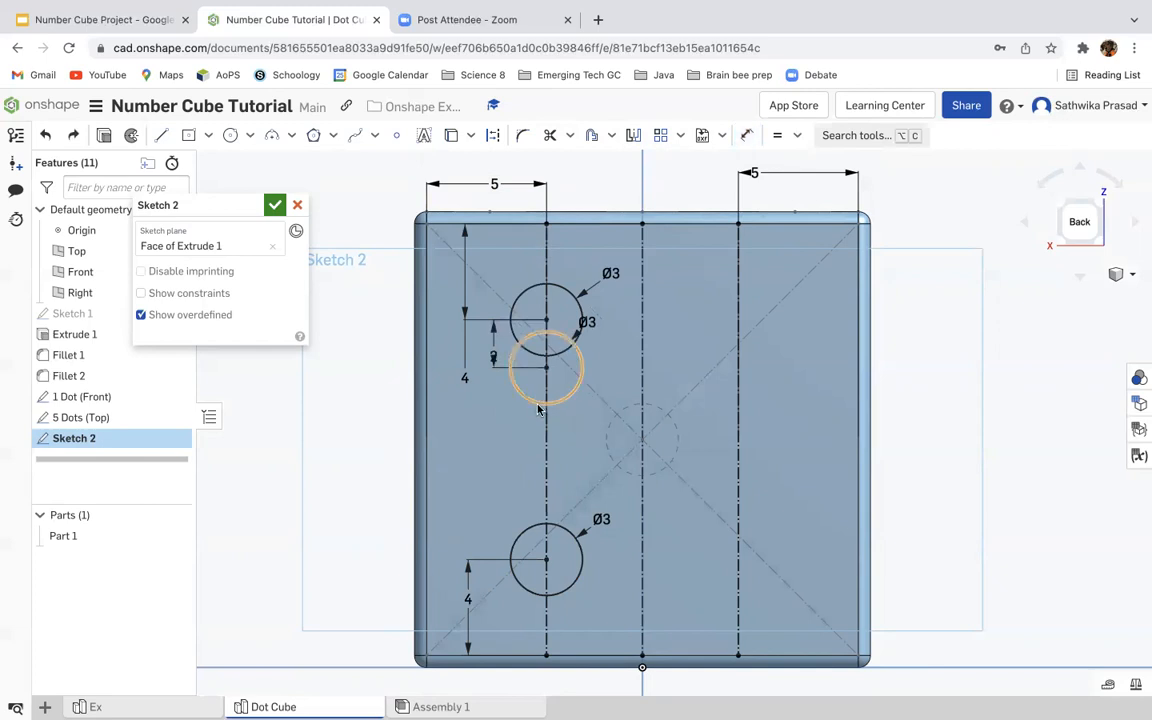
double_click(488, 417)
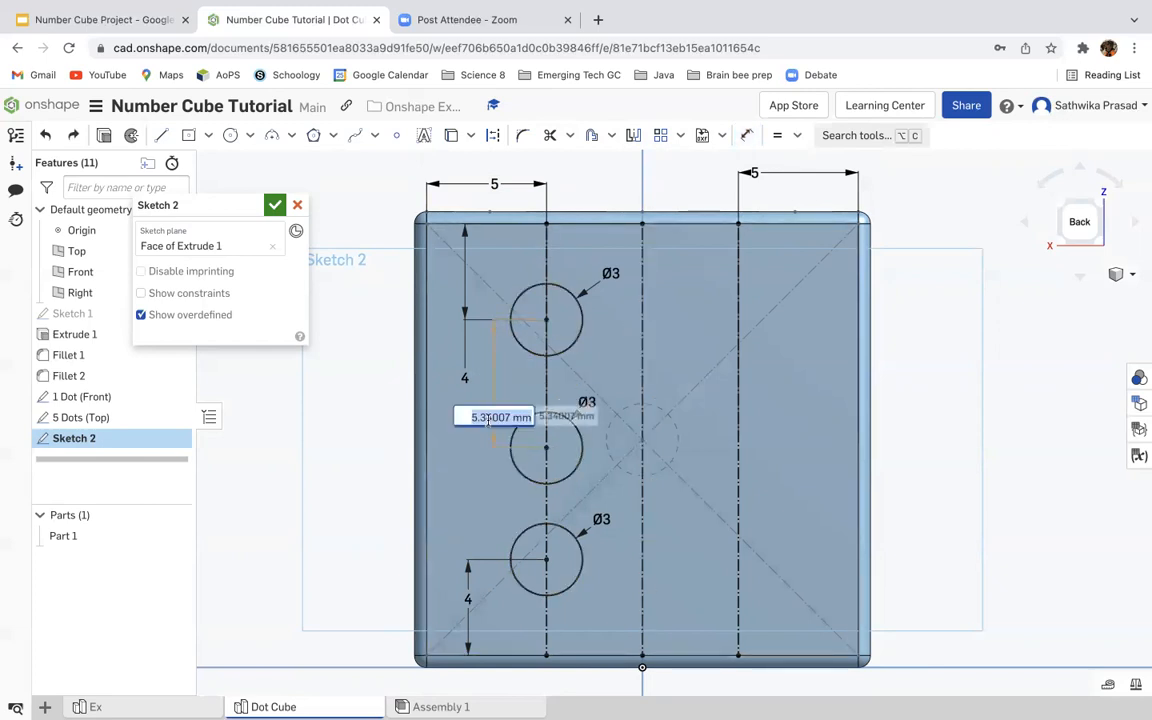
text(7)
key(Return)
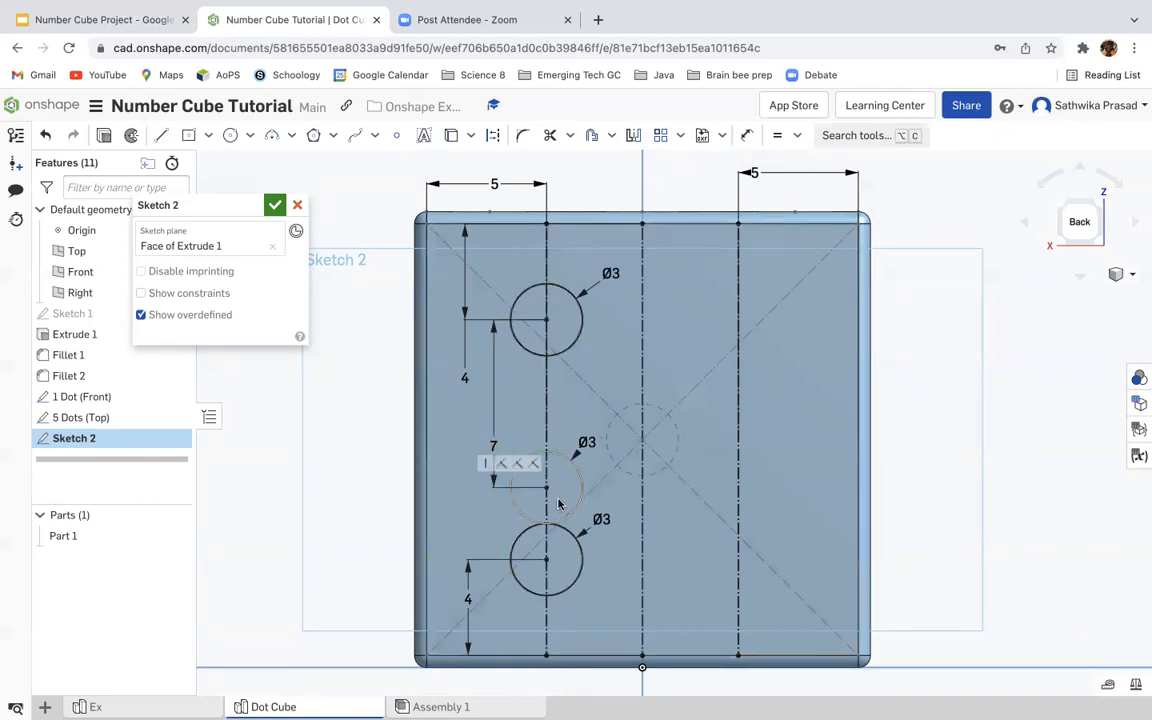
key(super+z)
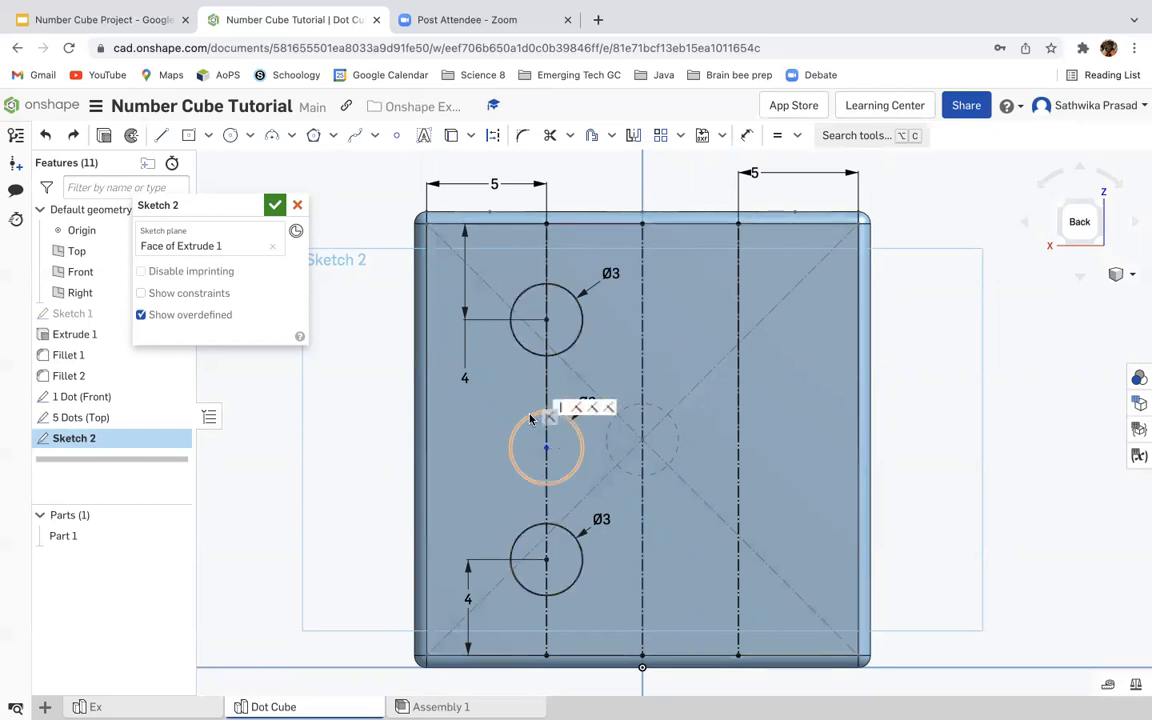
Step: In the Ex part studio, open the back face's six-dot Sketch 4 for editing to examine its circle spacing
click(90, 706)
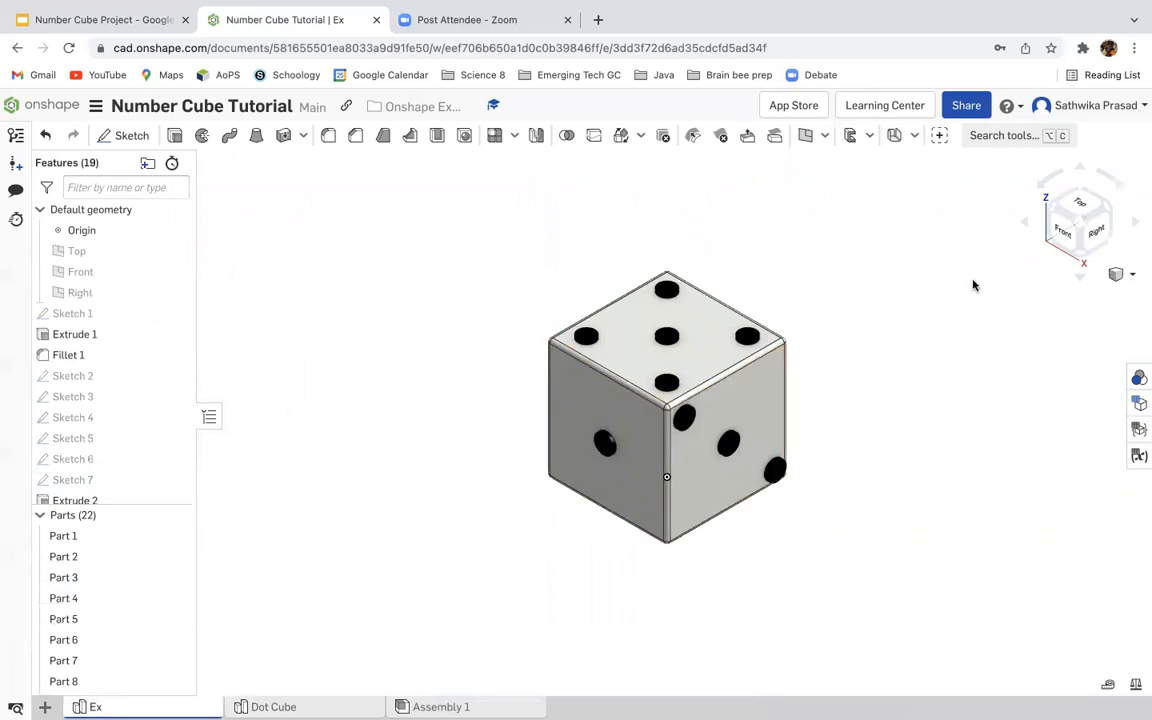
click(1027, 228)
click(1027, 228)
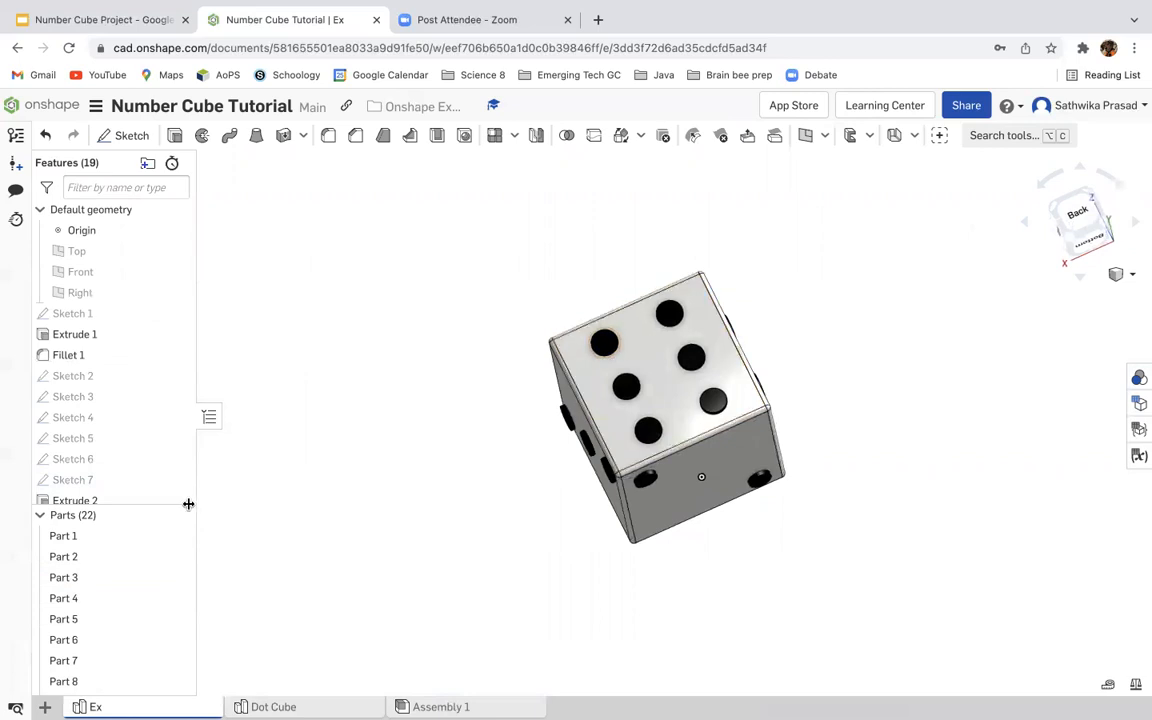
scroll(103, 456, down, 2)
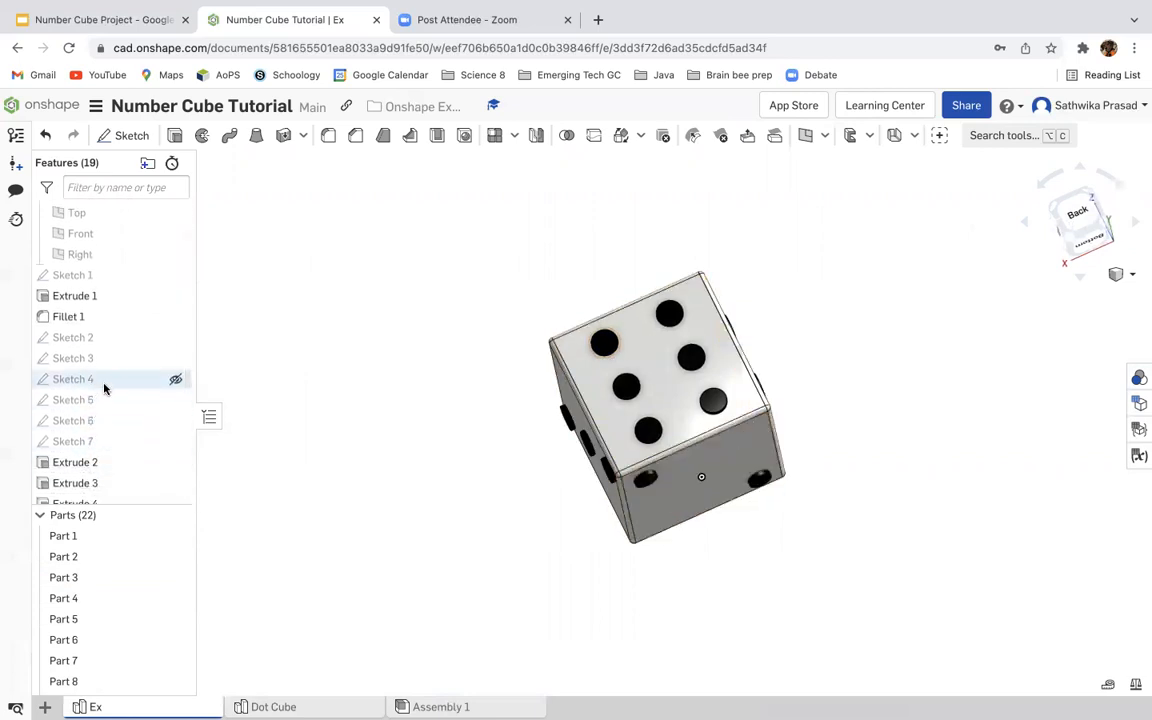
right_click(108, 380)
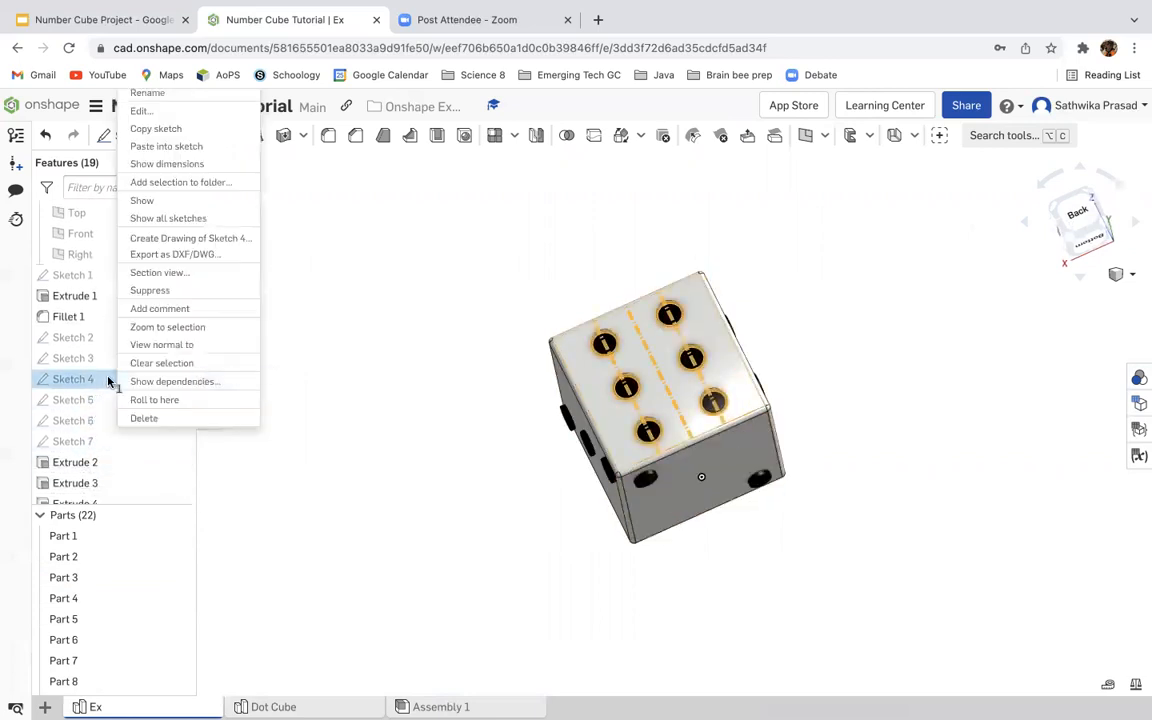
click(175, 128)
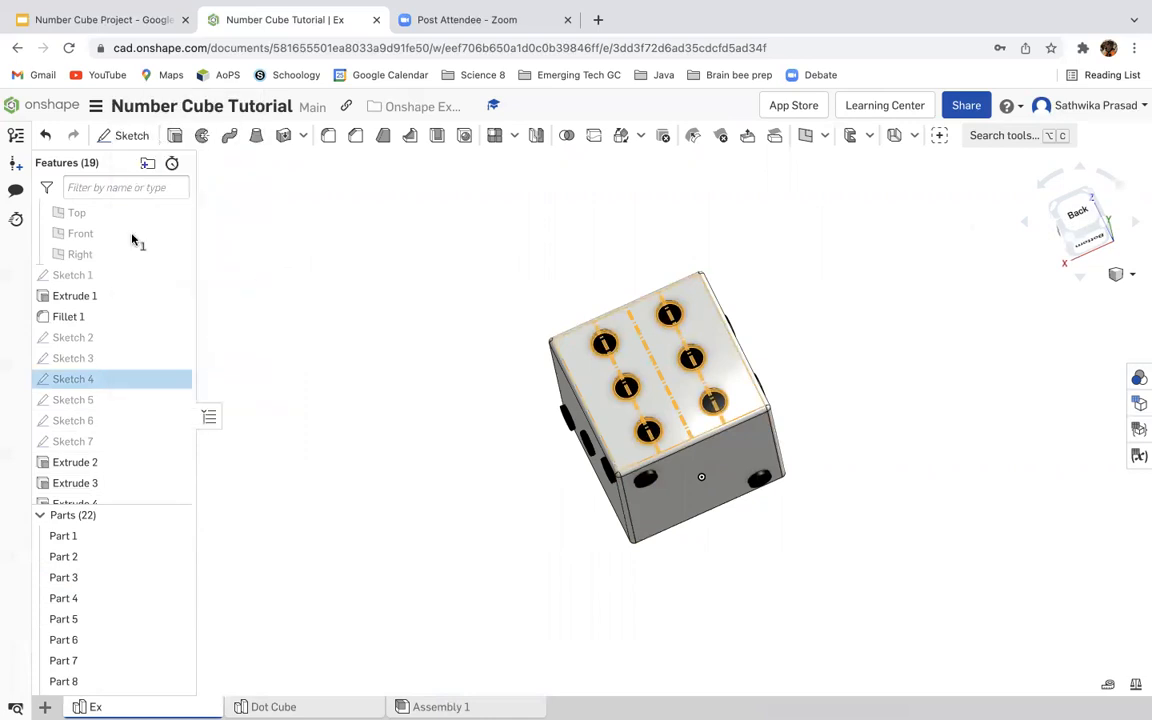
right_click(110, 380)
click(141, 398)
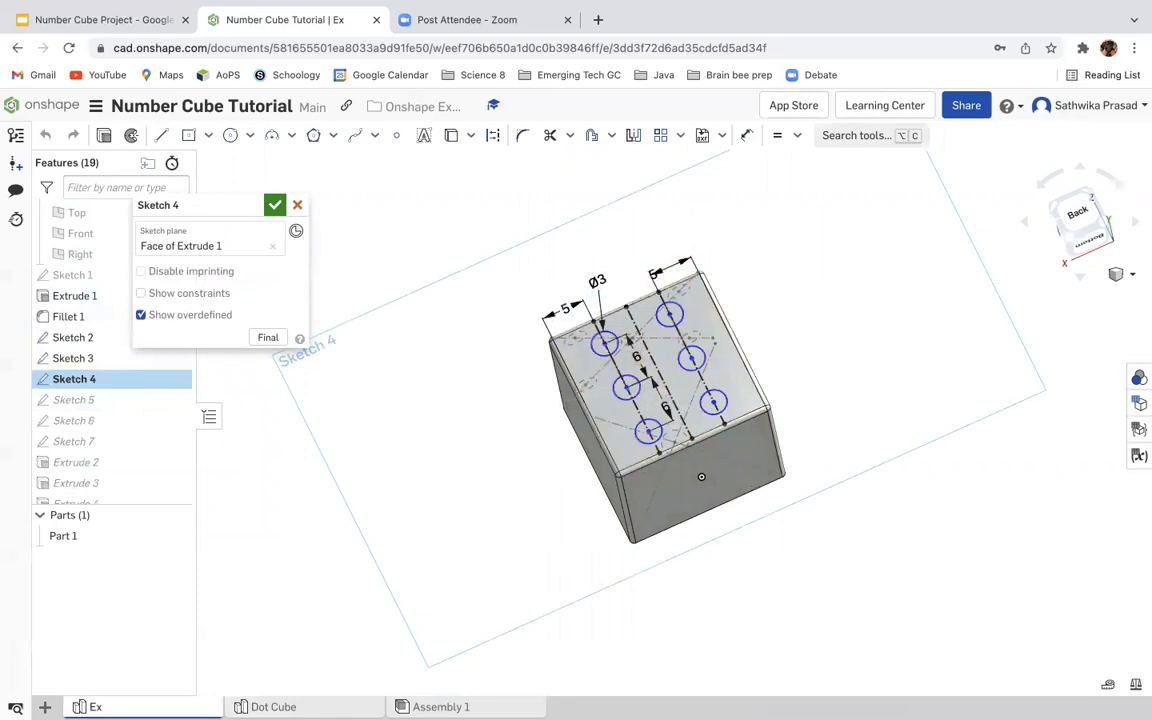
Step: Return to the Dot Cube part studio and delete the 4 mm edge dimensions of the top and bottom circles
click(273, 707)
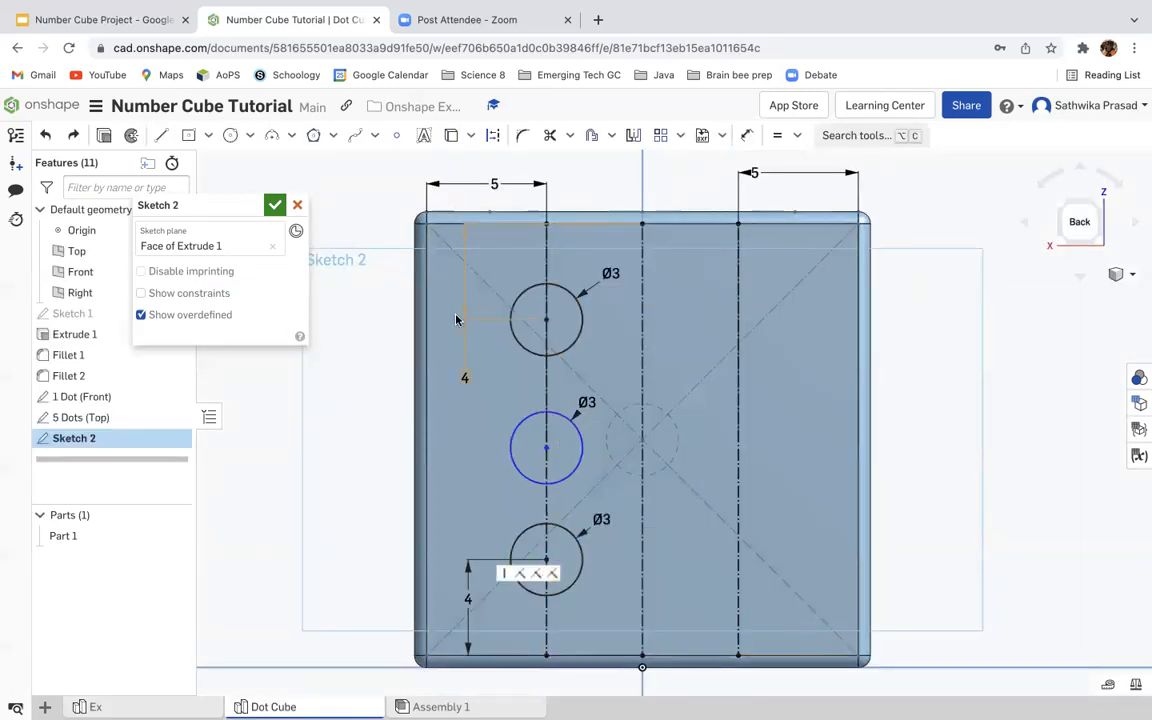
click(465, 379)
key(Delete)
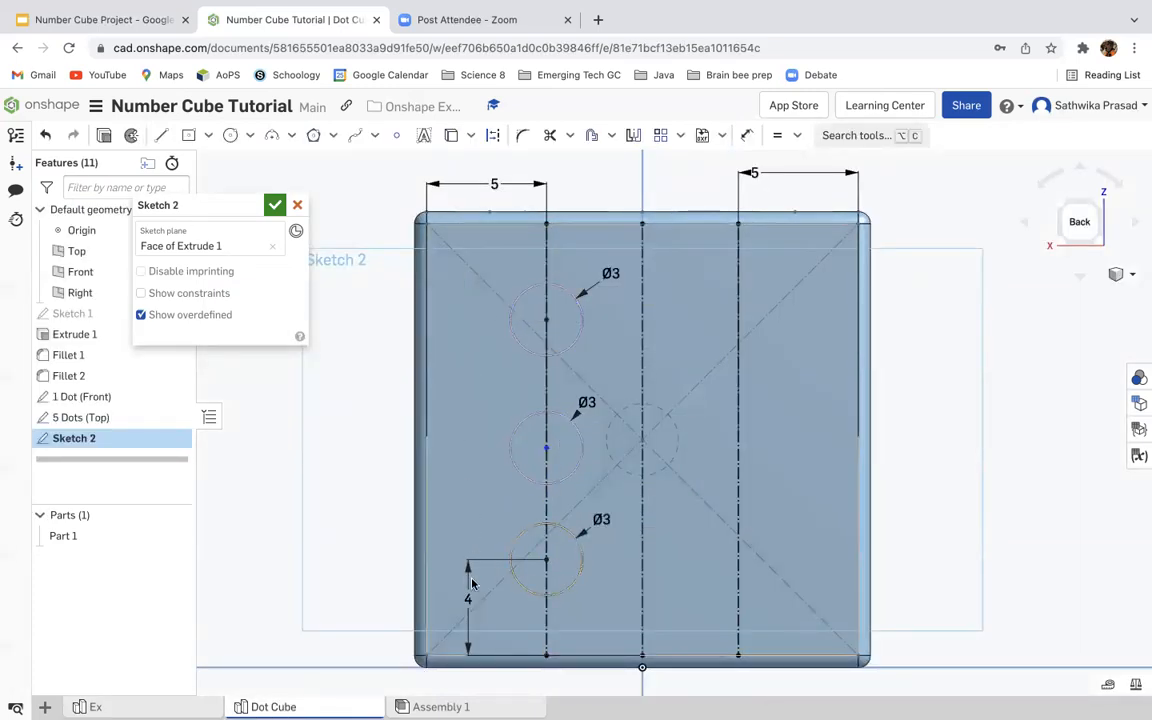
click(465, 603)
key(Delete)
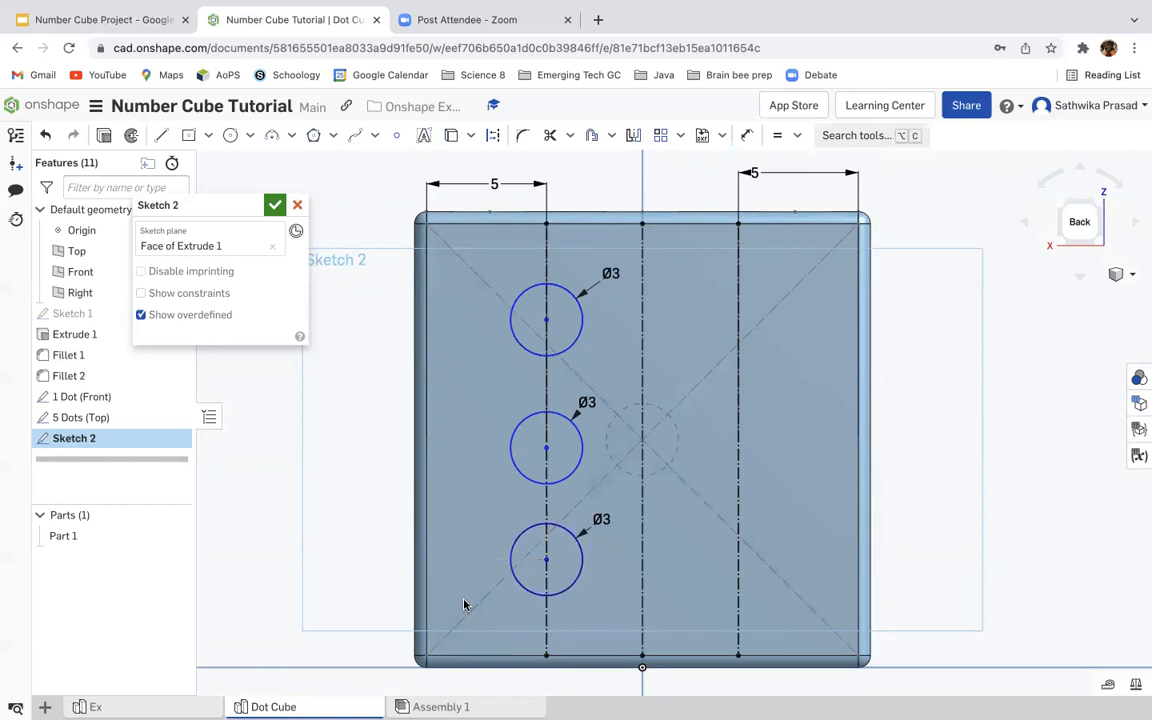
Step: Dimension the spacing between the middle and top circles' centres and set it to 6 mm
click(747, 135)
click(544, 448)
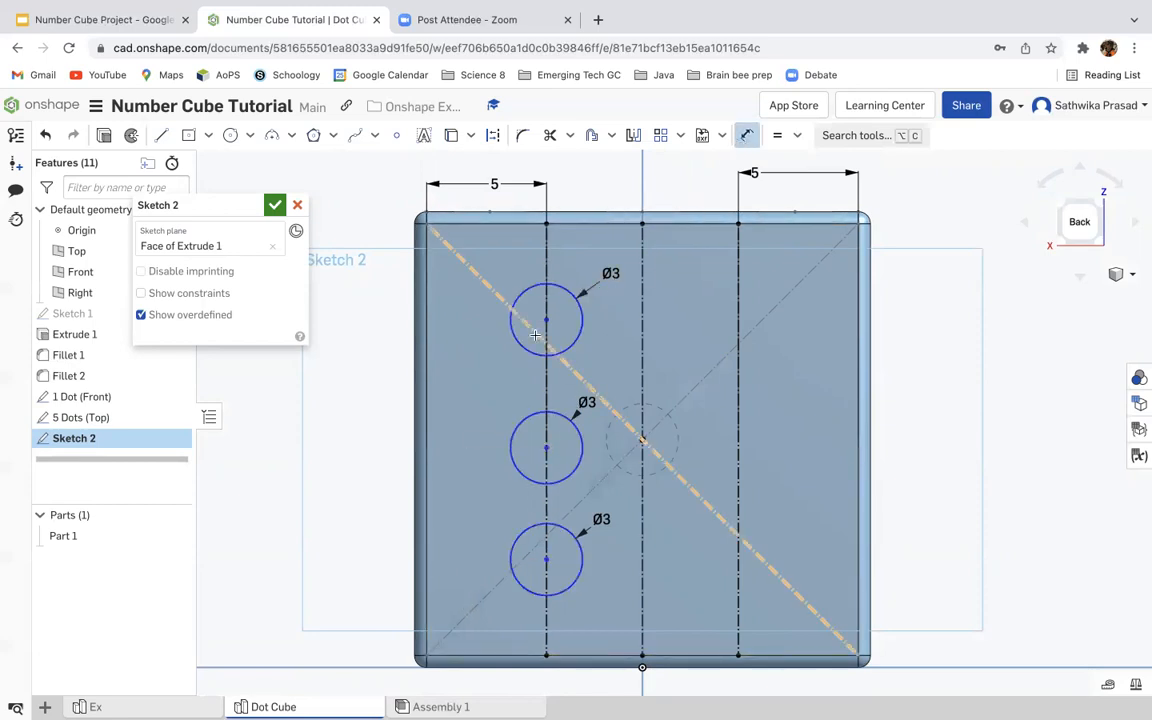
click(546, 320)
click(470, 368)
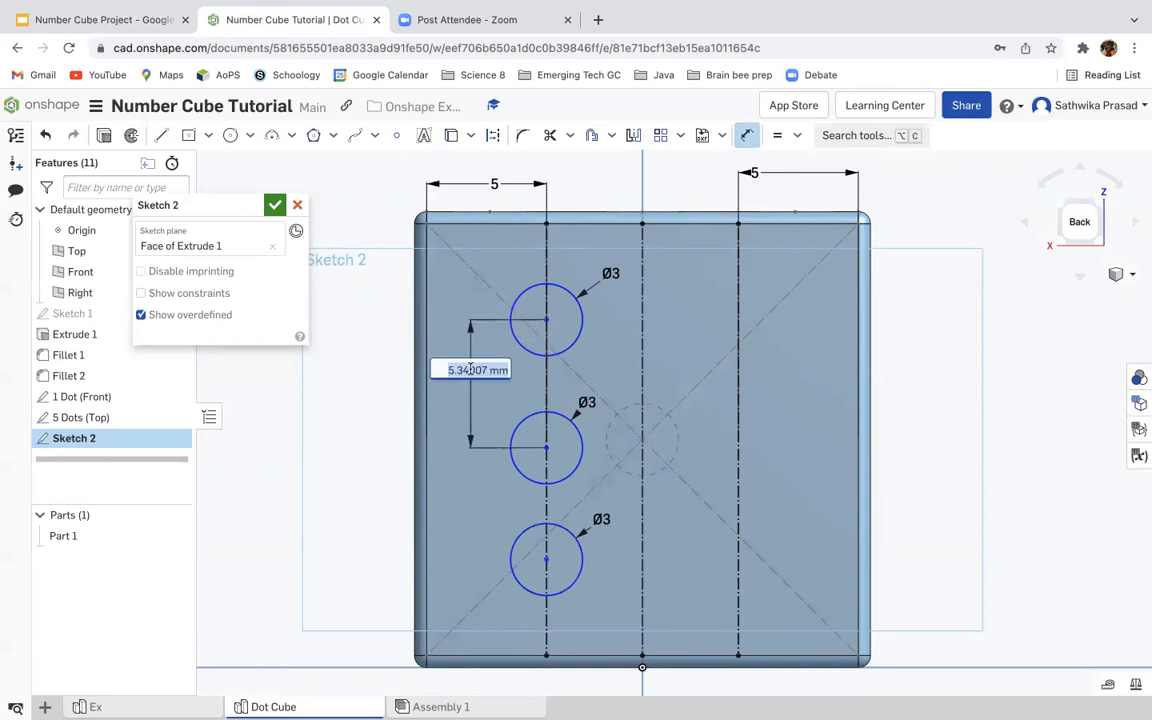
text(5.34)
key(Return)
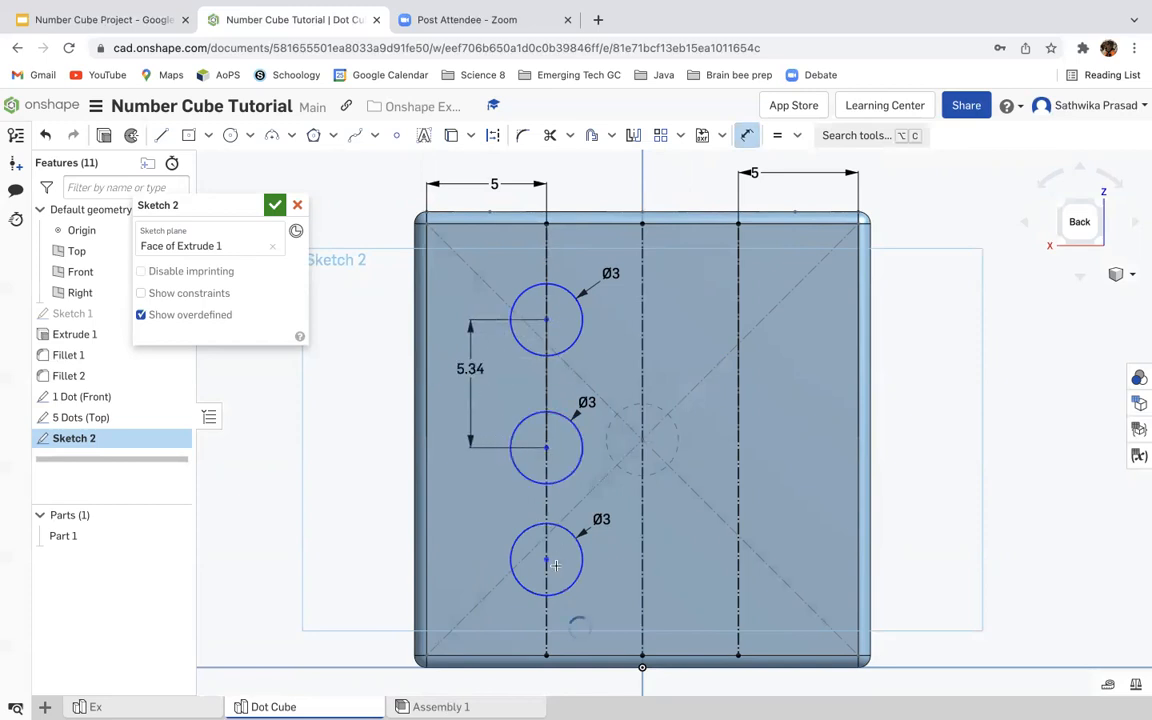
double_click(470, 370)
text(6)
key(Return)
Step: Dimension the spacing between the bottom and middle circles' centres, try 6 mm, and undo that value
click(541, 556)
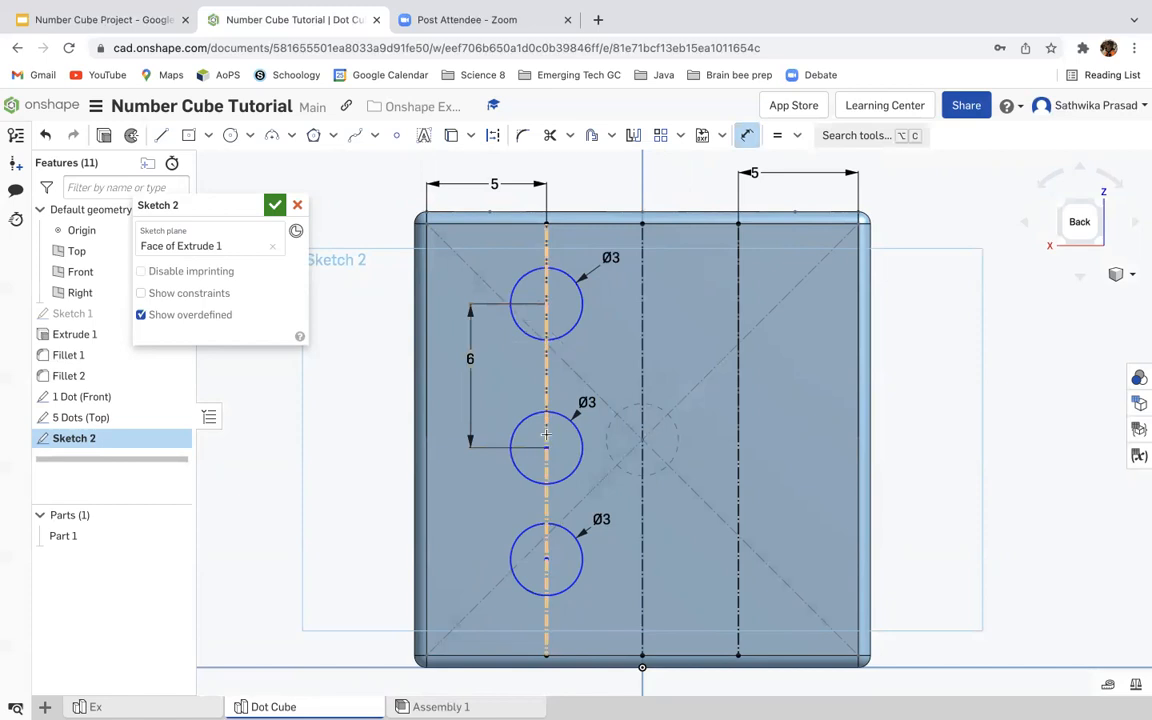
click(545, 446)
click(470, 487)
text(6)
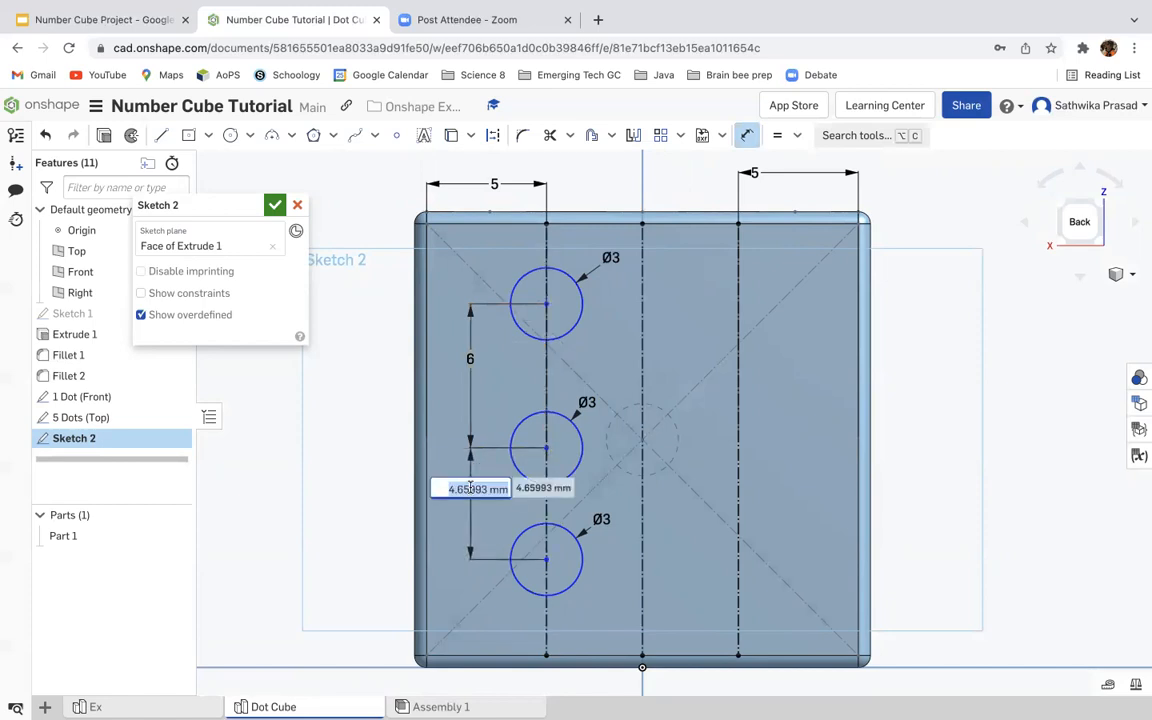
key(Return)
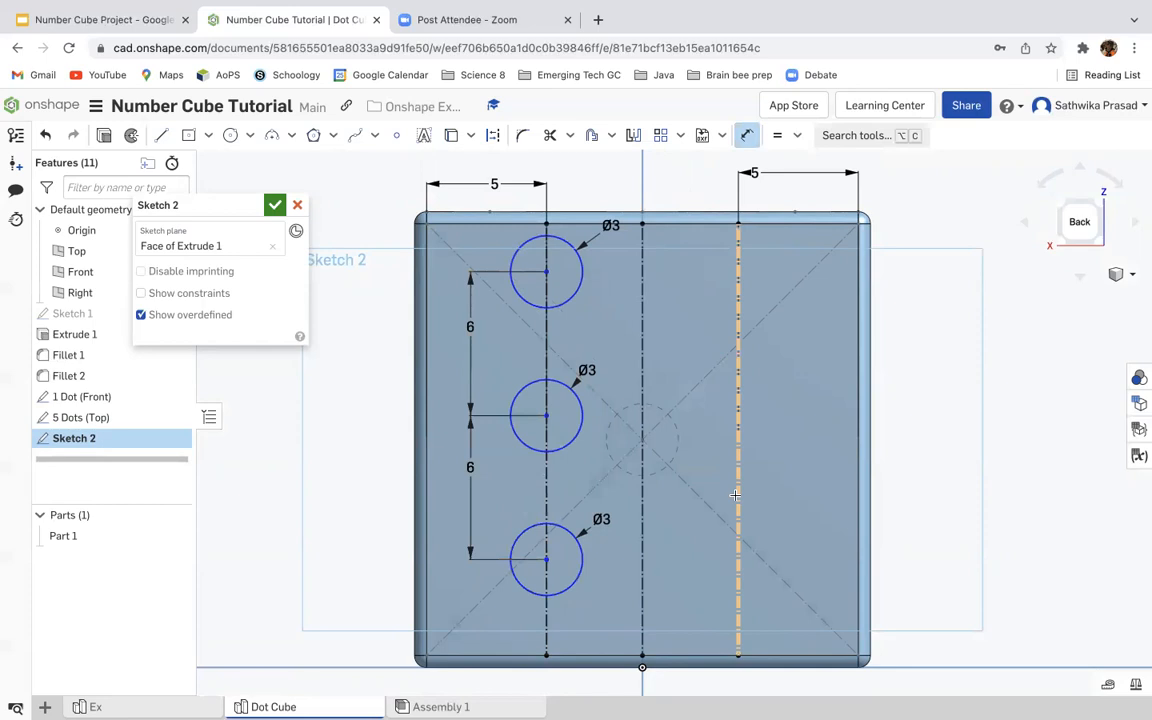
key(ctrl+z)
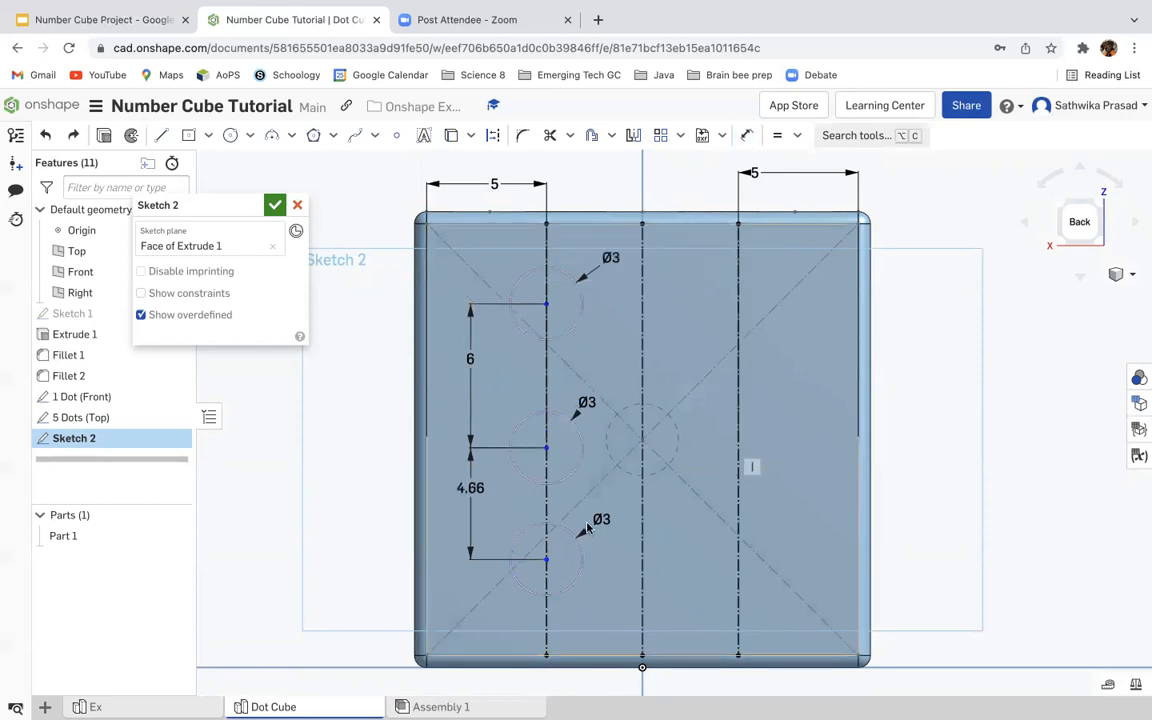
Step: In the Ex part studio's Sketch 4, dimension the first column's end circles from their nearest face edges to check the offsets
click(96, 707)
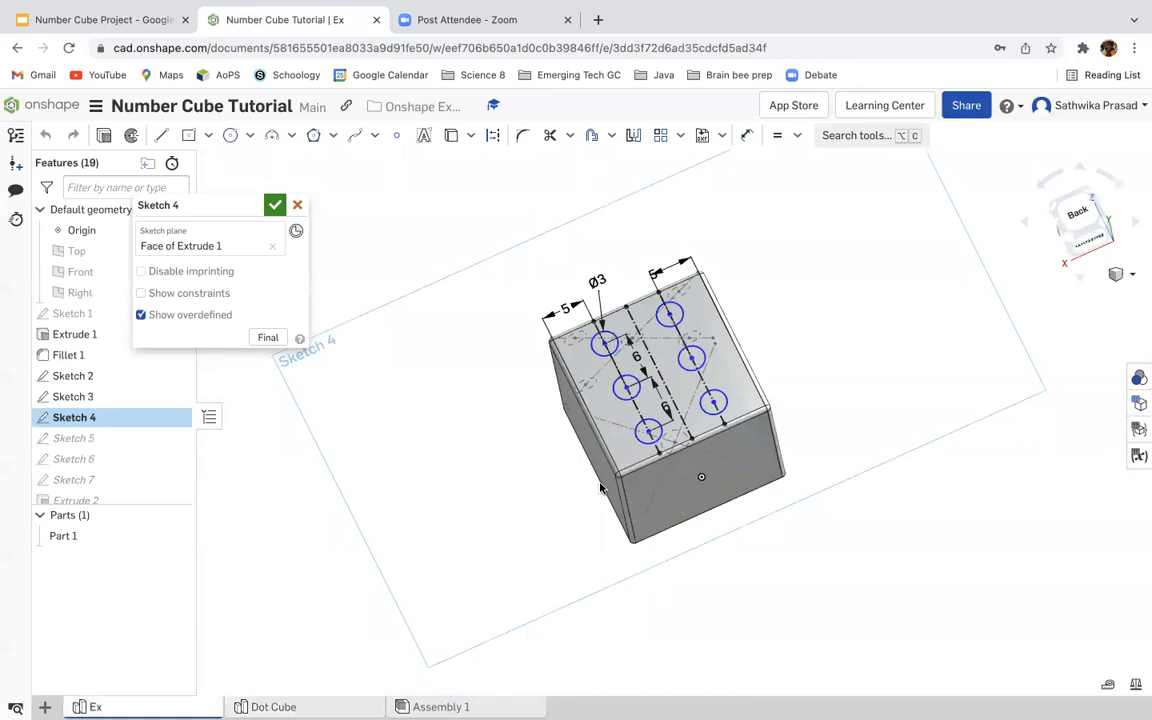
scroll(650, 405, up, 10)
scroll(650, 405, down, 9)
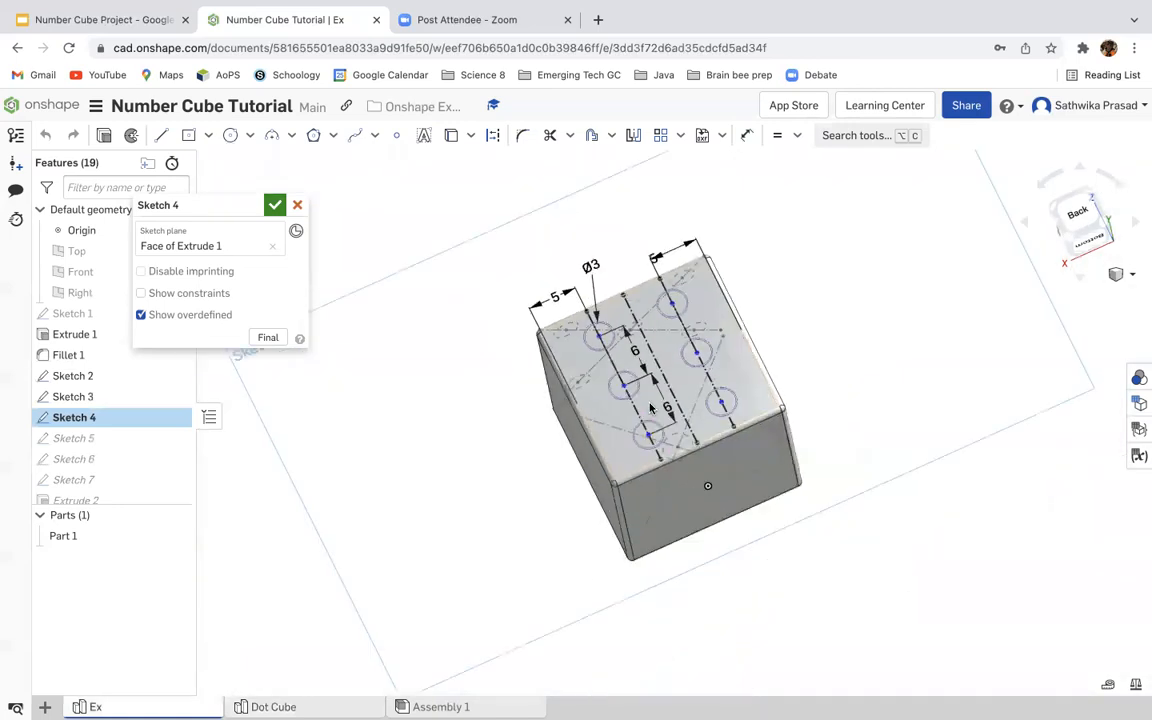
click(745, 137)
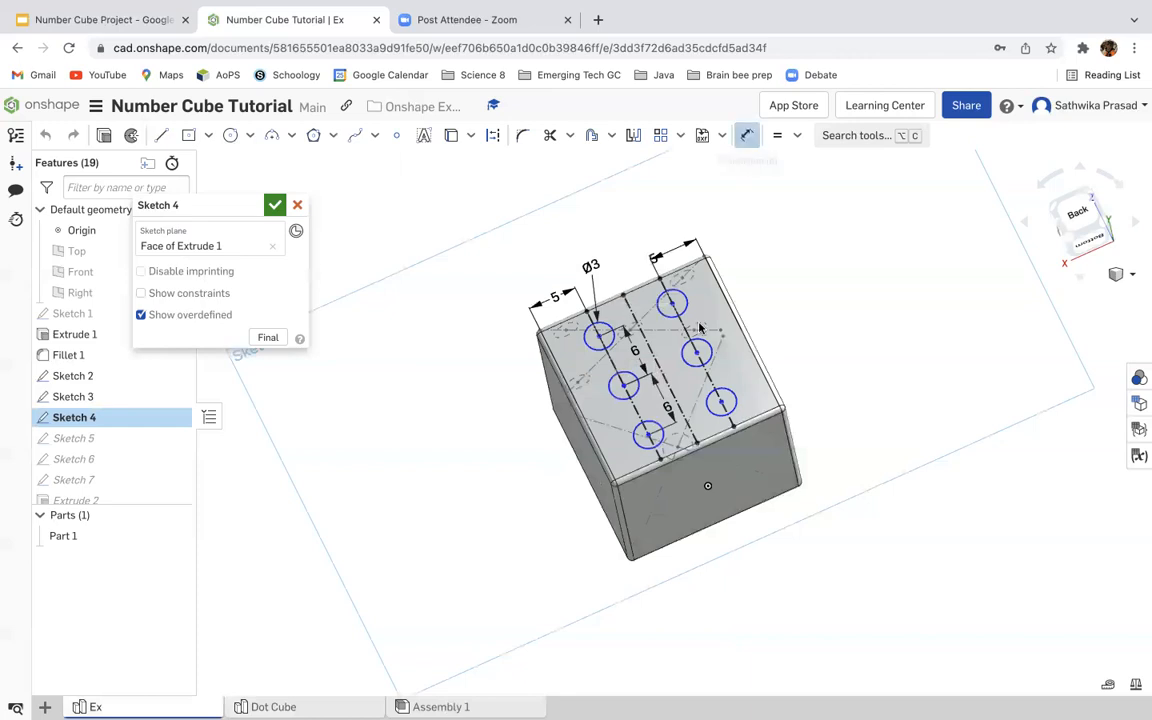
click(644, 464)
click(621, 460)
key(Return)
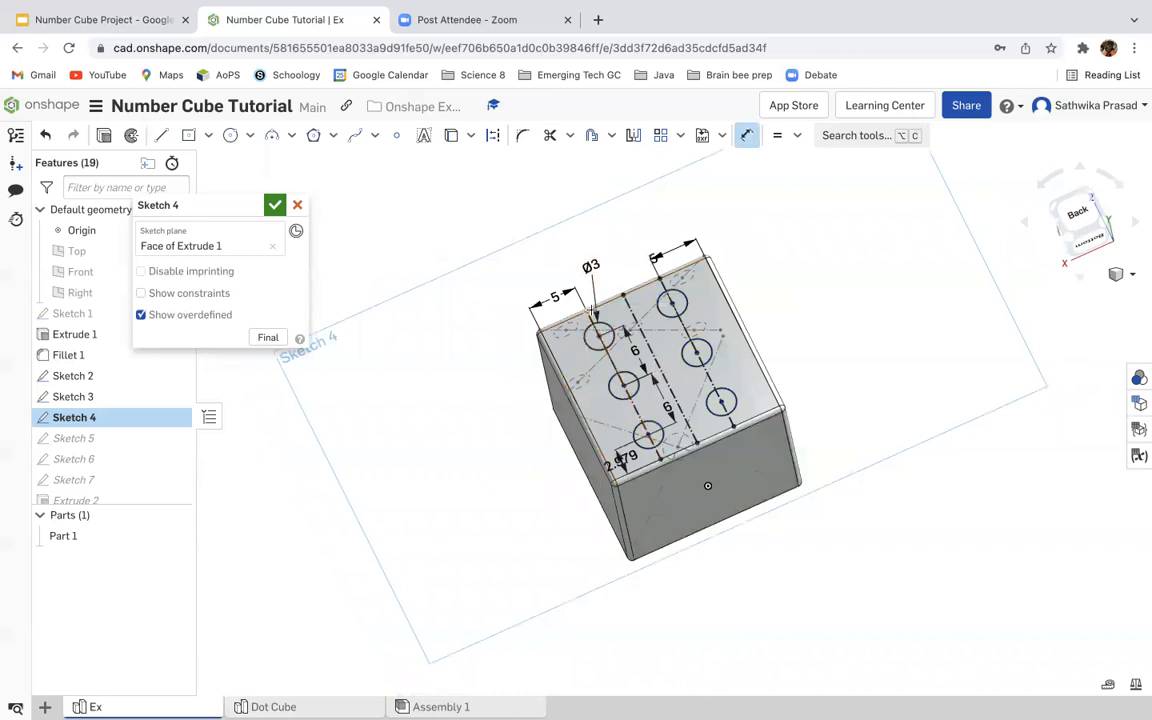
click(578, 315)
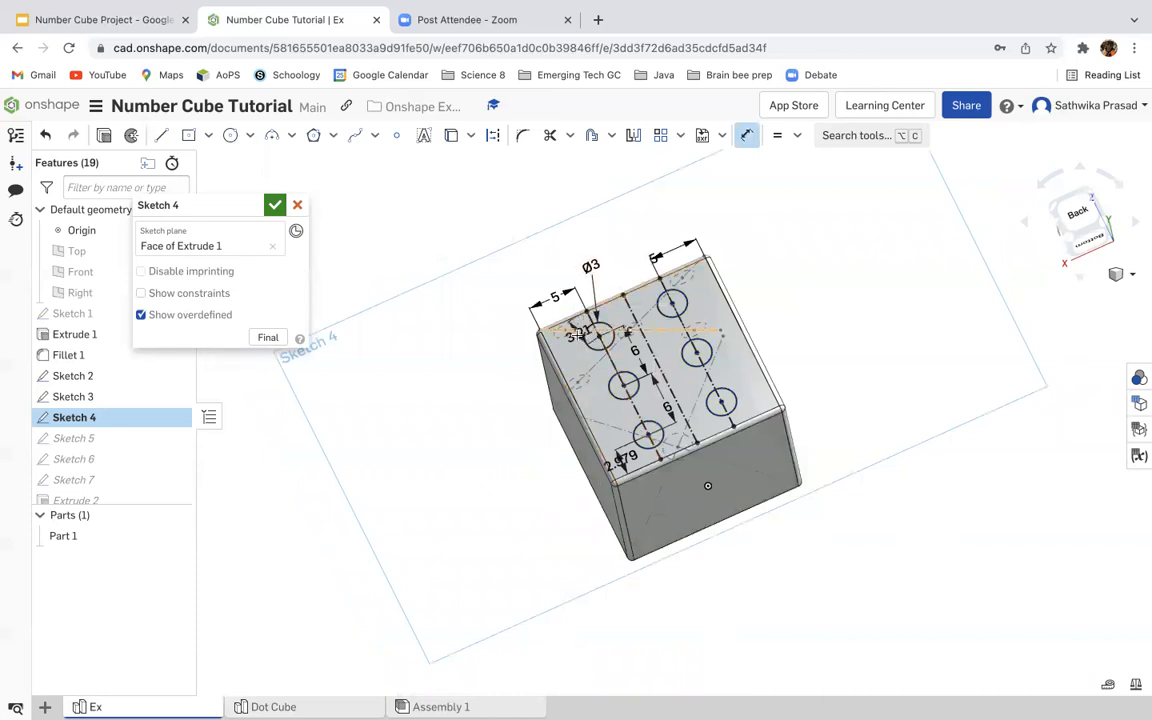
click(569, 343)
key(Return)
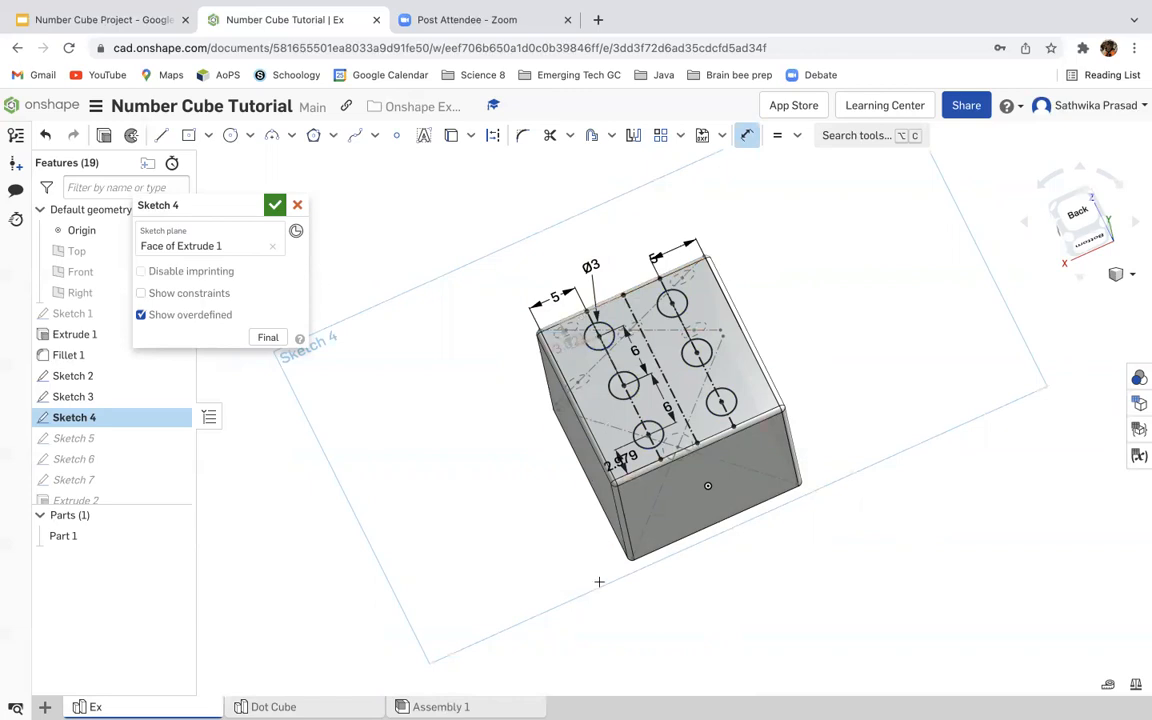
Step: Back in the Dot Cube part studio, dimension the bottom circle's centre at 3.5 mm from the back face's bottom edge
click(273, 706)
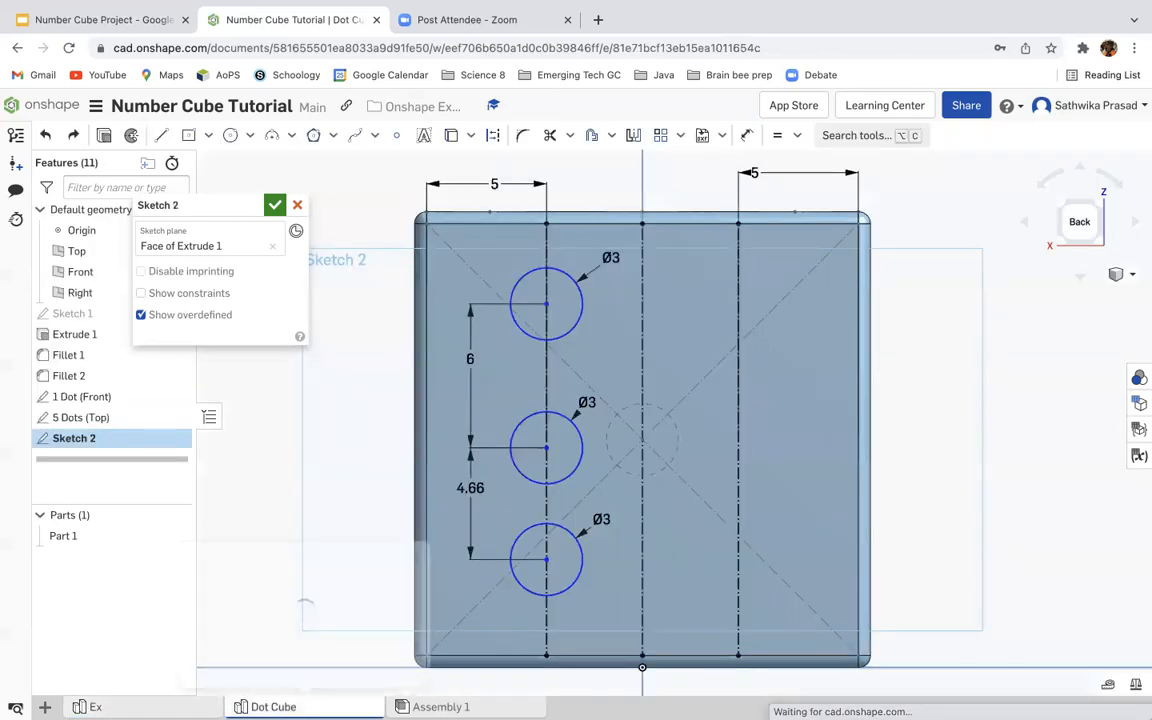
click(746, 135)
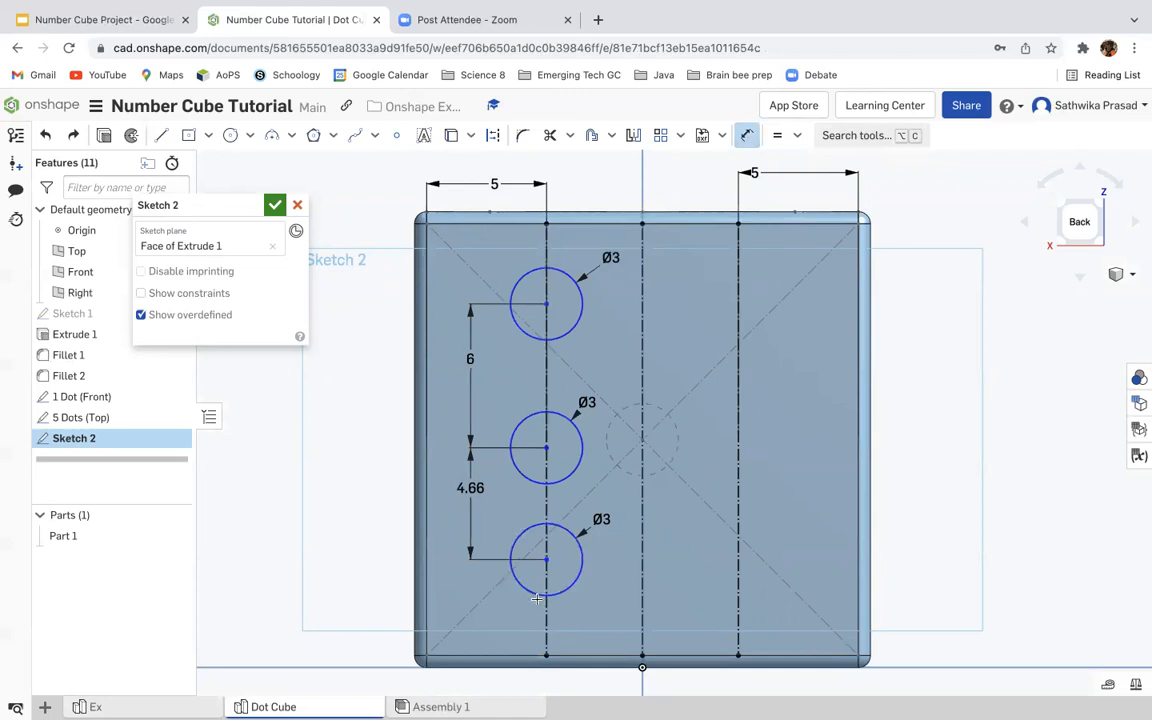
click(527, 655)
click(546, 559)
click(465, 605)
text(3)
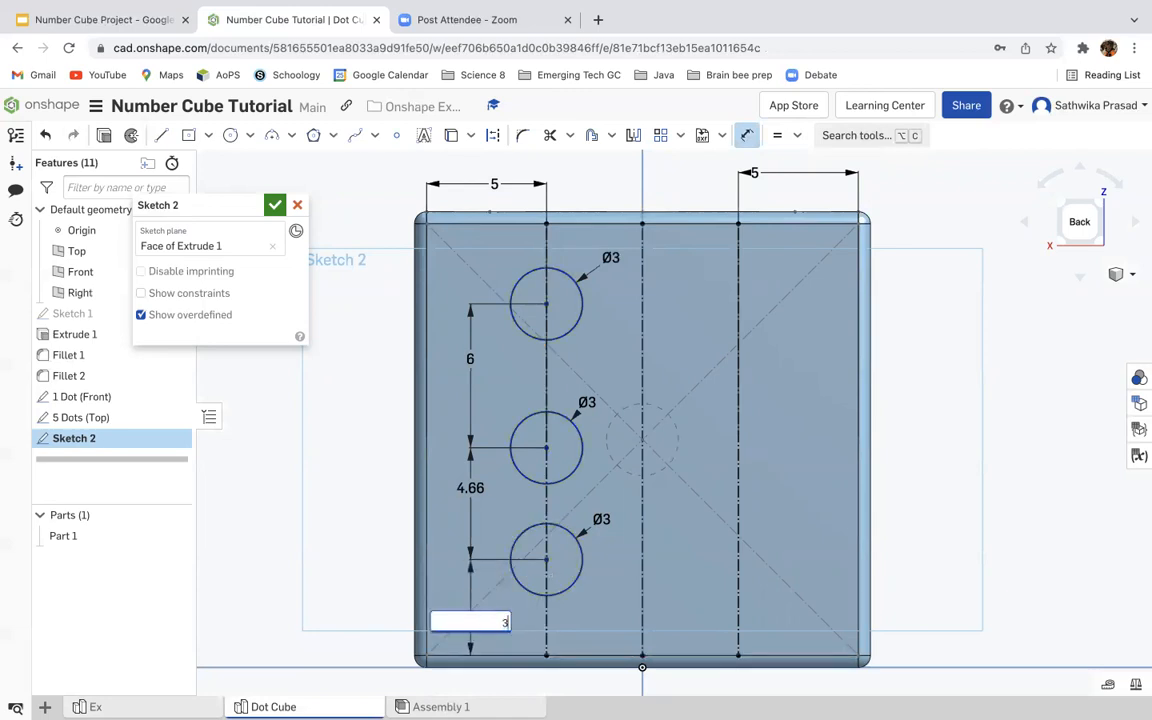
text(.5)
key(Return)
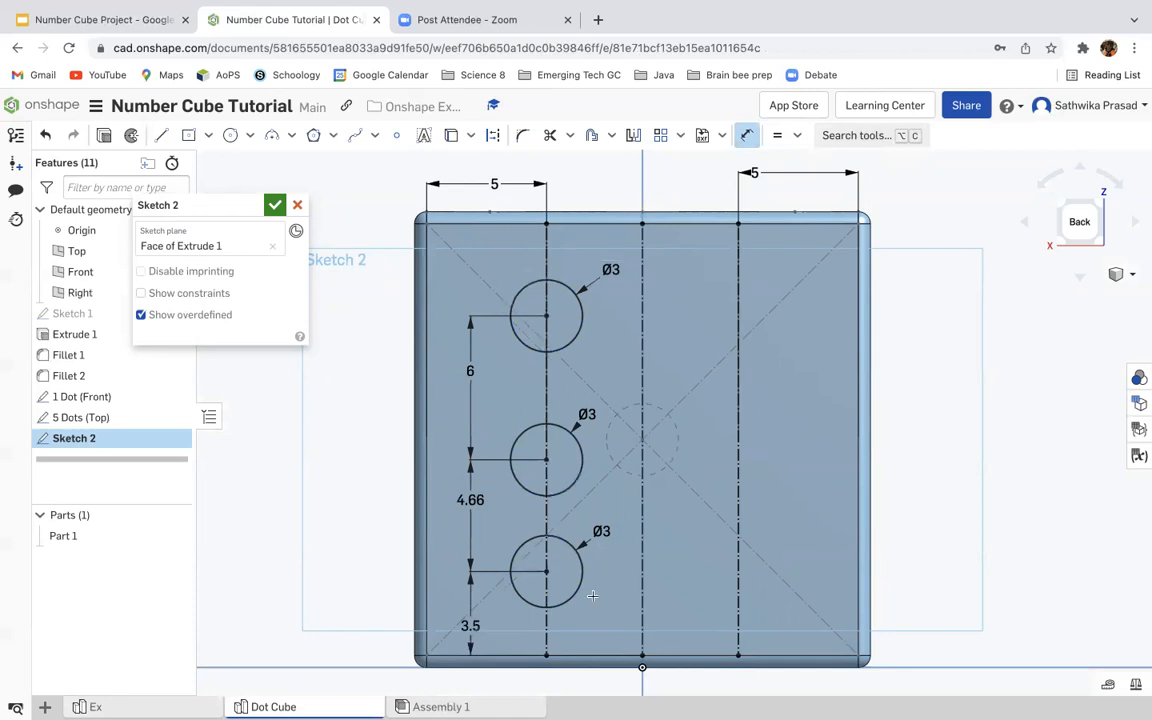
Step: Add a dimension between the top circle's centre and the back face's top edge without entering a new value
click(545, 315)
click(482, 217)
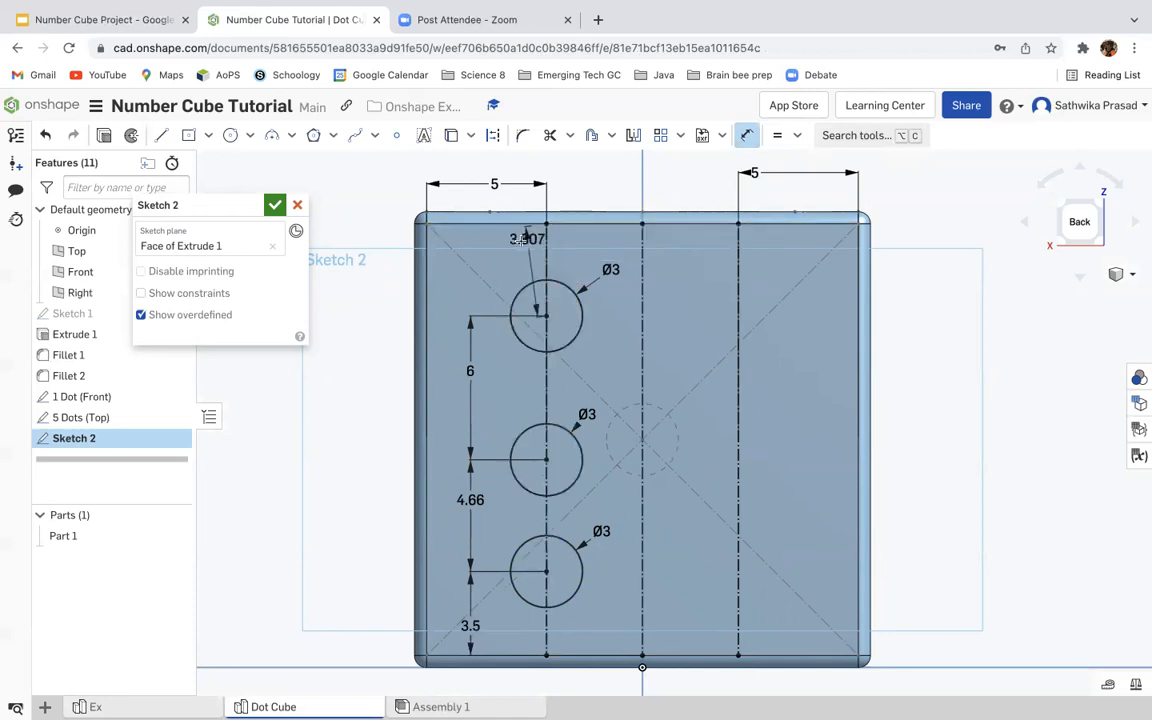
click(468, 264)
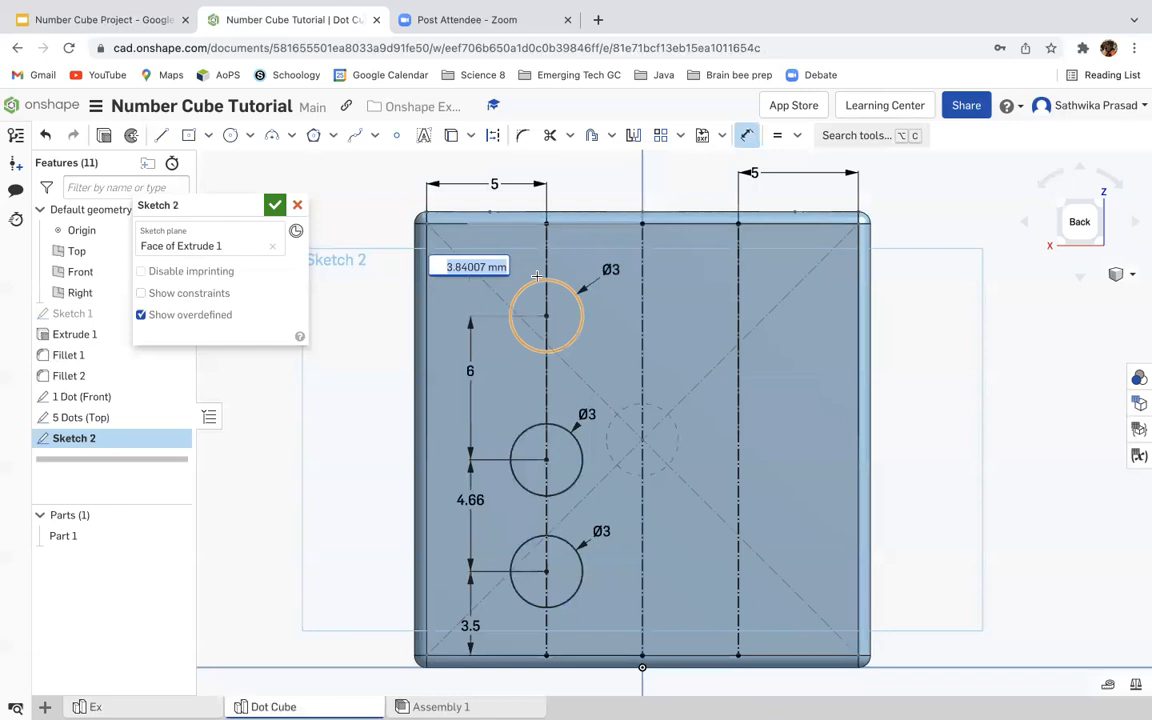
key(Escape)
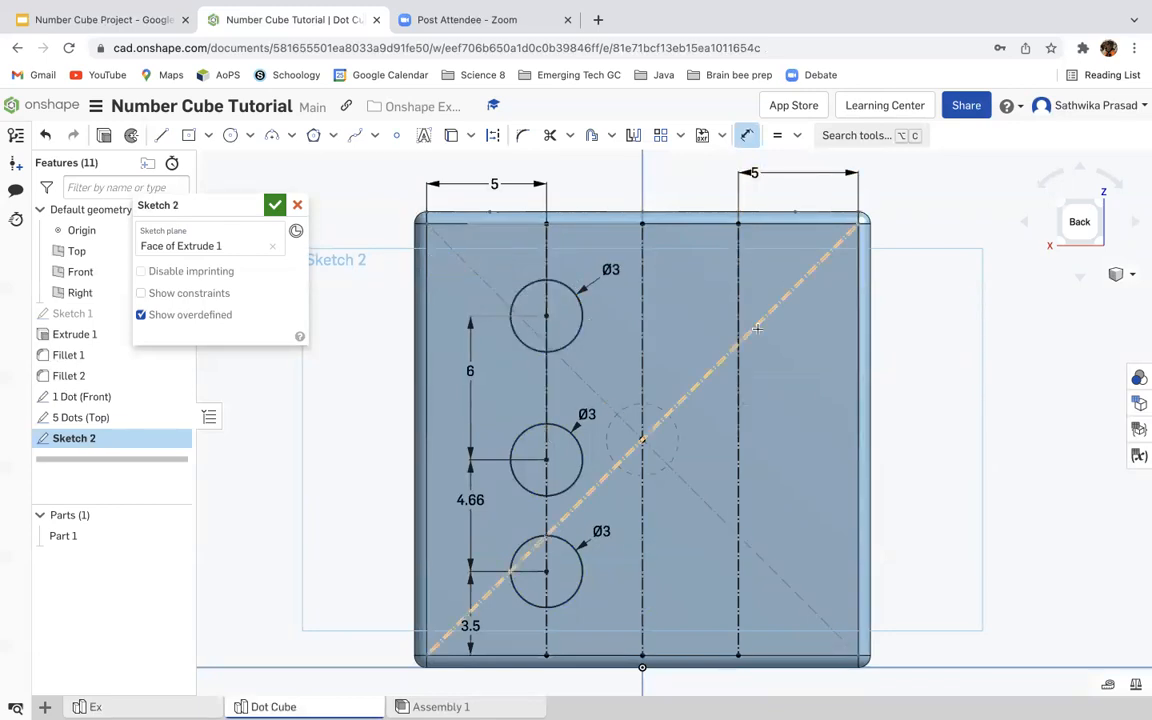
Step: Set the spacing between the middle and bottom circles' centres to 6 mm
double_click(471, 502)
key(Escape)
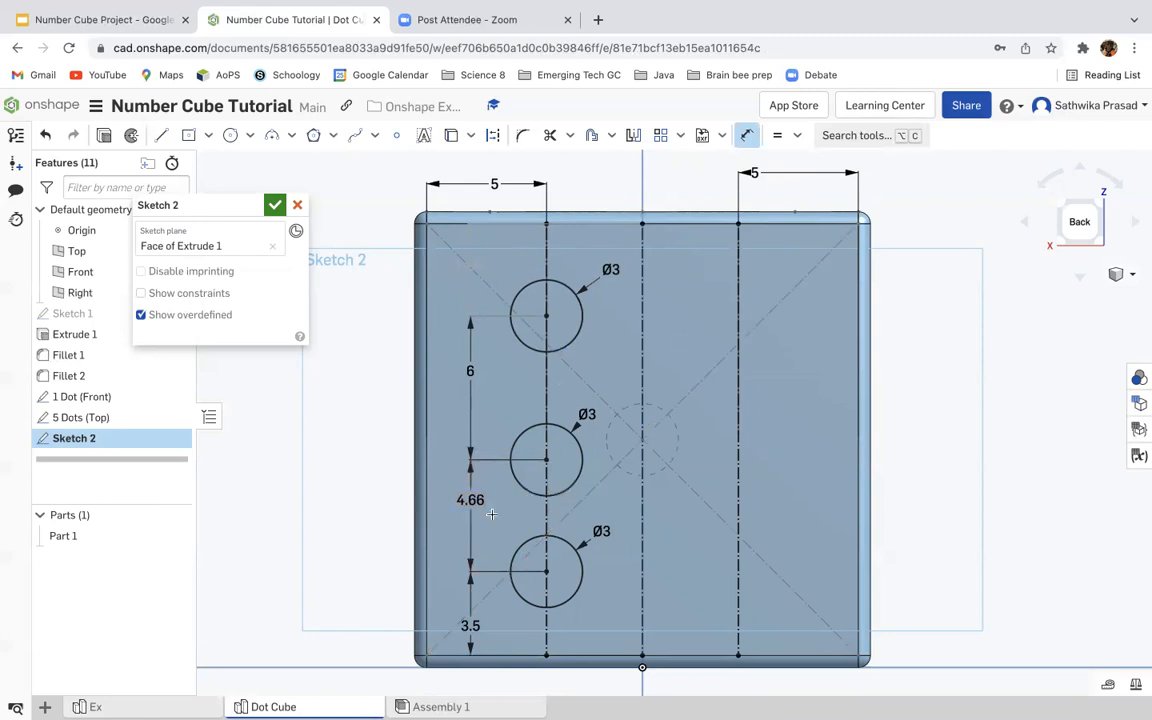
text(6)
key(Return)
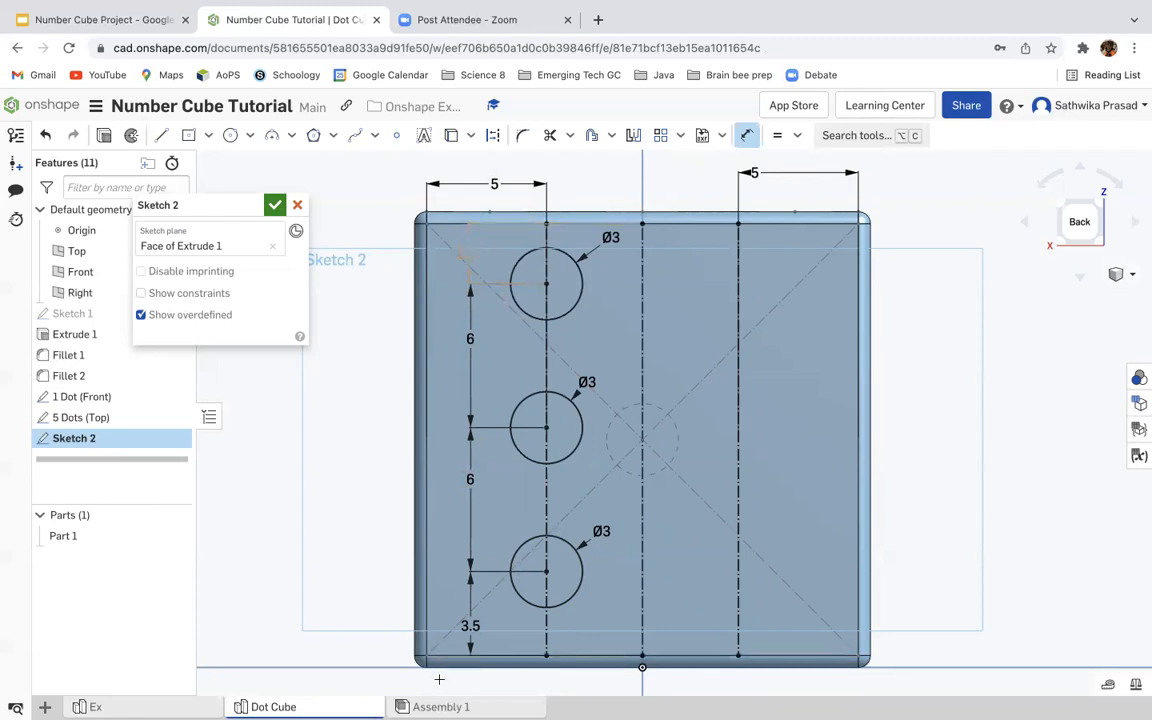
Step: Set the distance from the back face's bottom edge to the bottom circle's centre to 3 mm
double_click(468, 628)
key(BackSpace)
key(Escape)
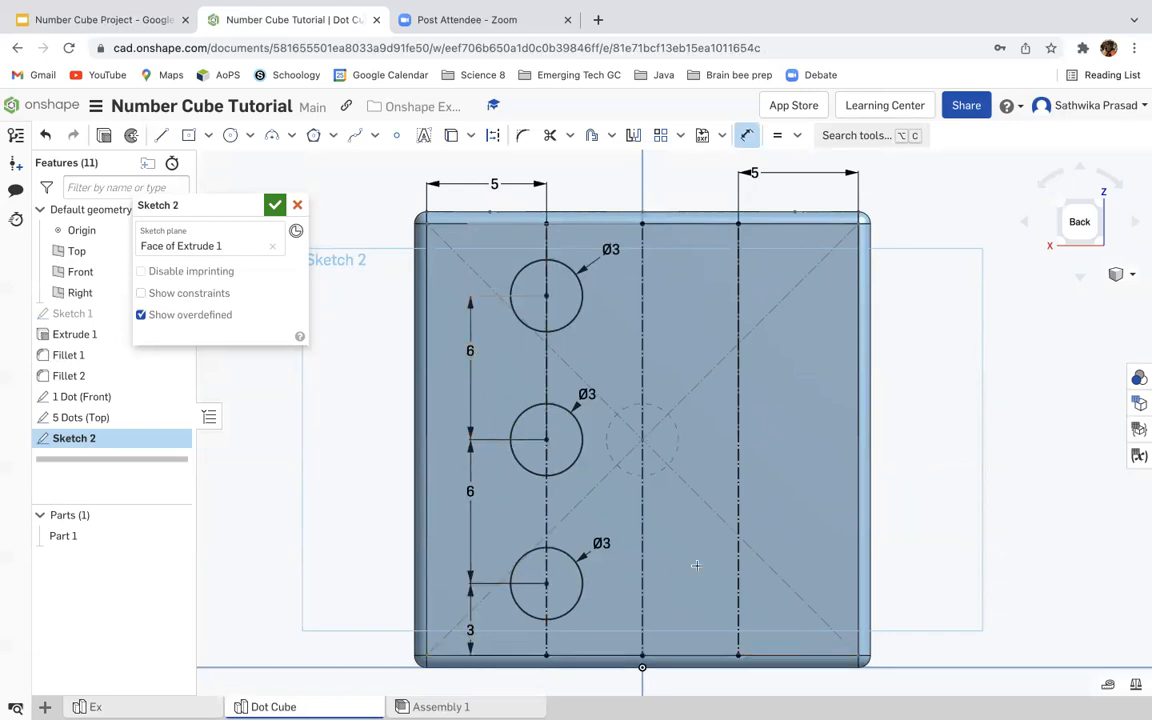
key(Escape)
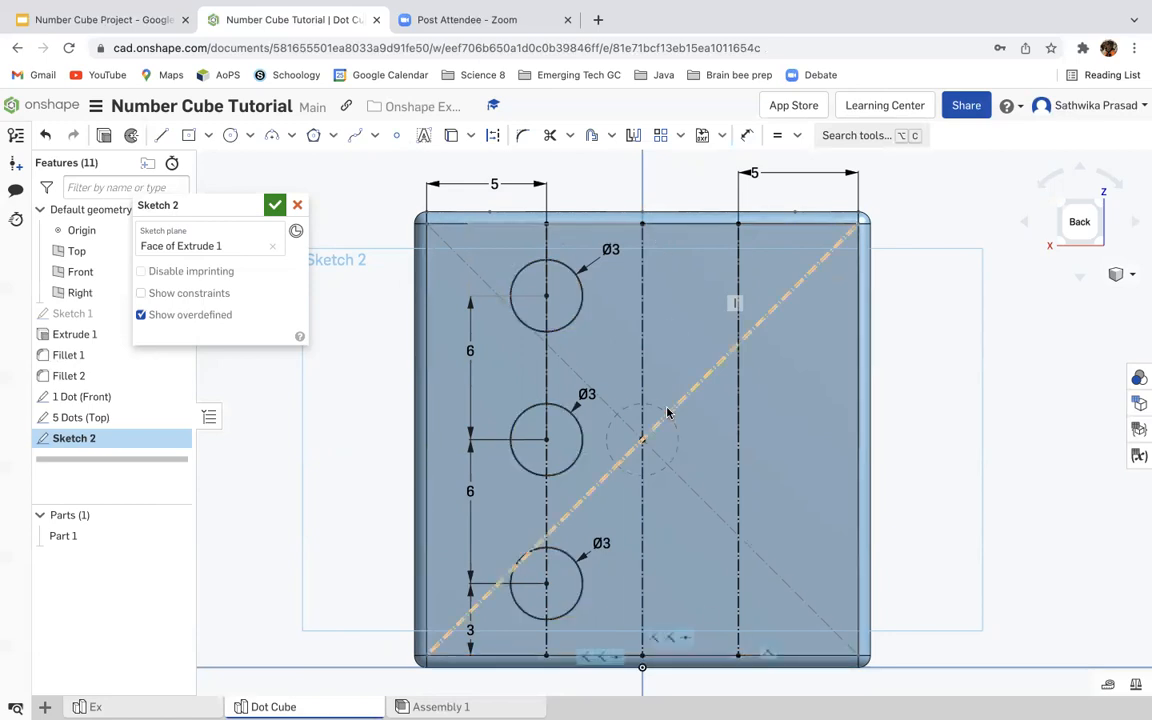
Step: Mirror the column of three circles about the back face's vertical centre line and finish the sketch
click(633, 136)
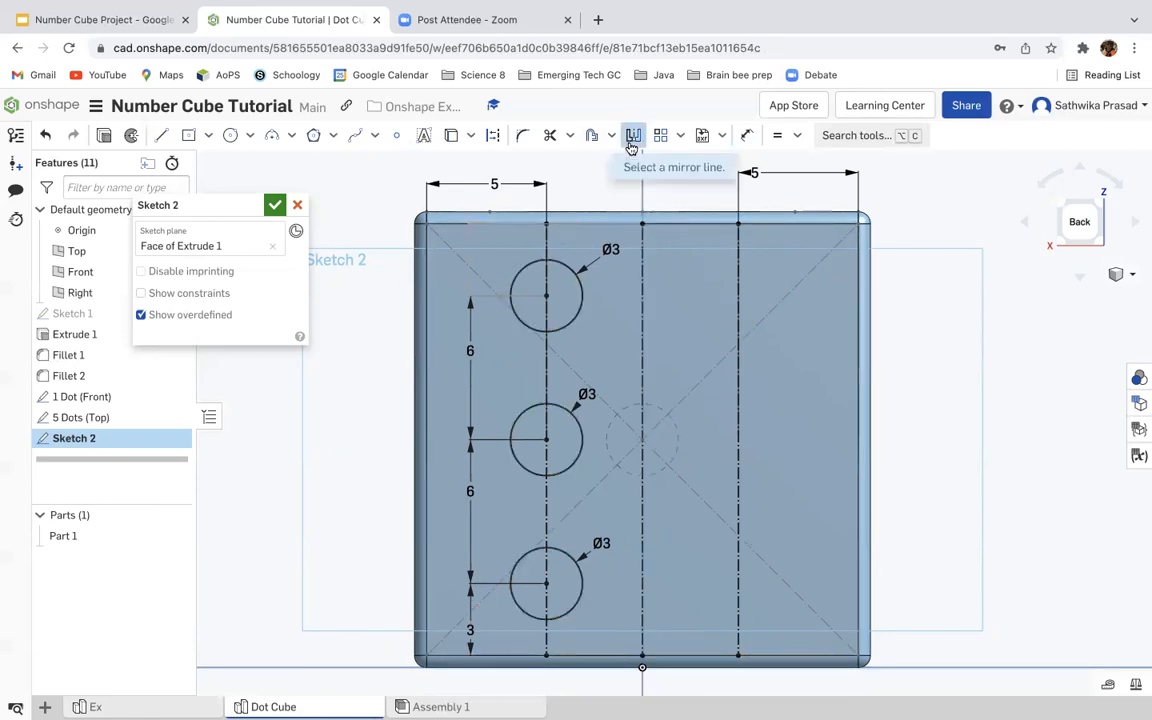
click(644, 250)
drag(511, 248, 610, 623)
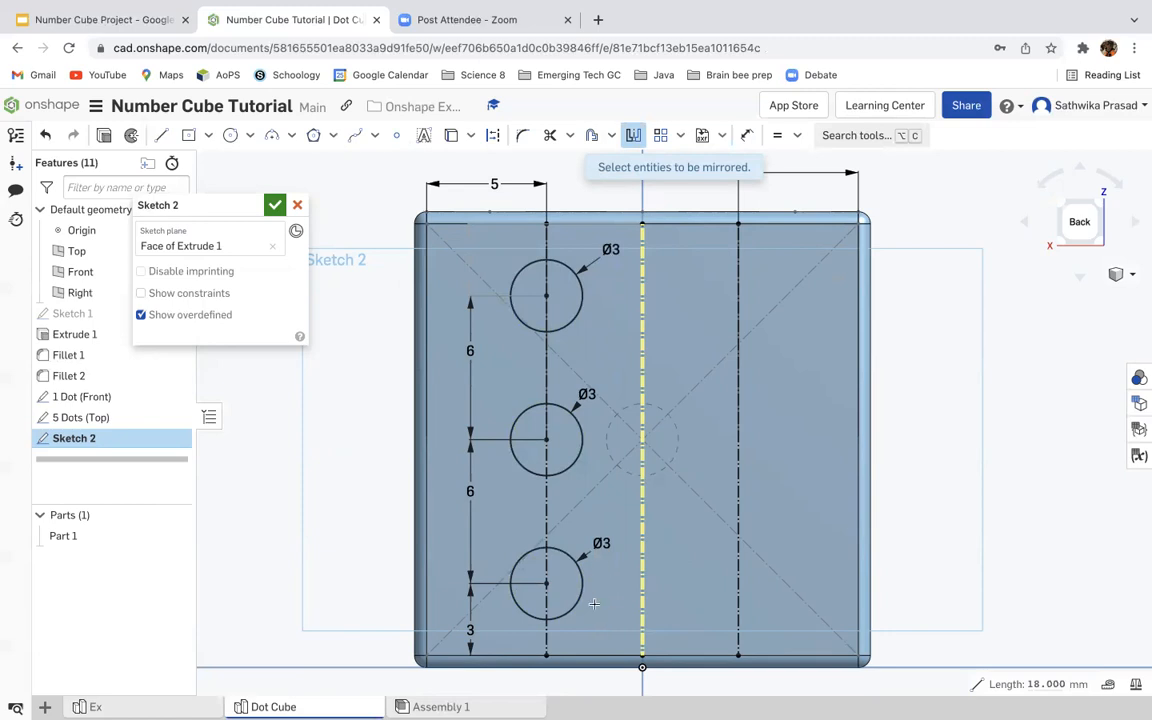
drag(596, 615, 498, 250)
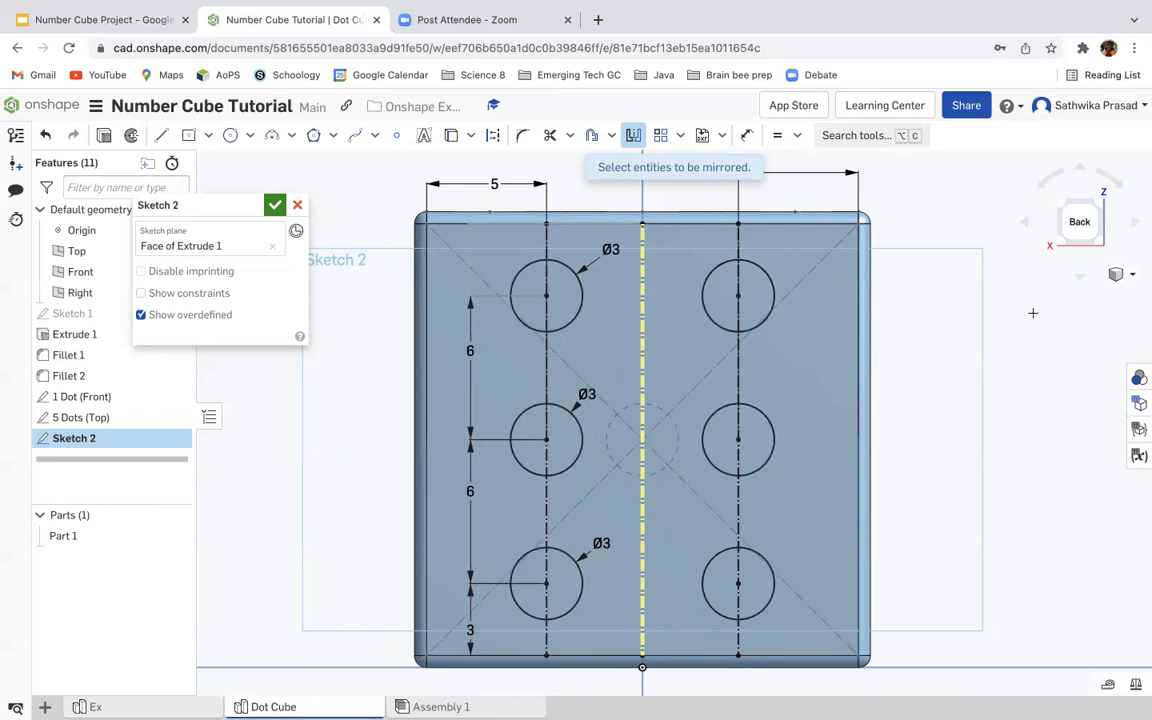
key(Escape)
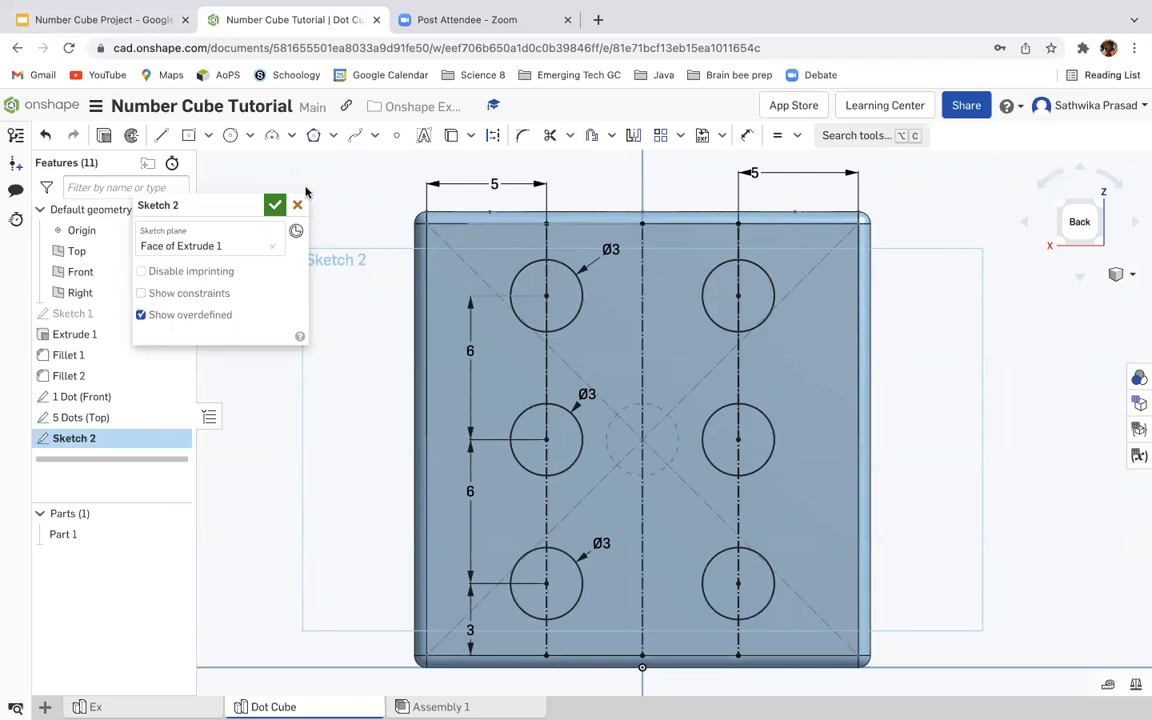
click(274, 205)
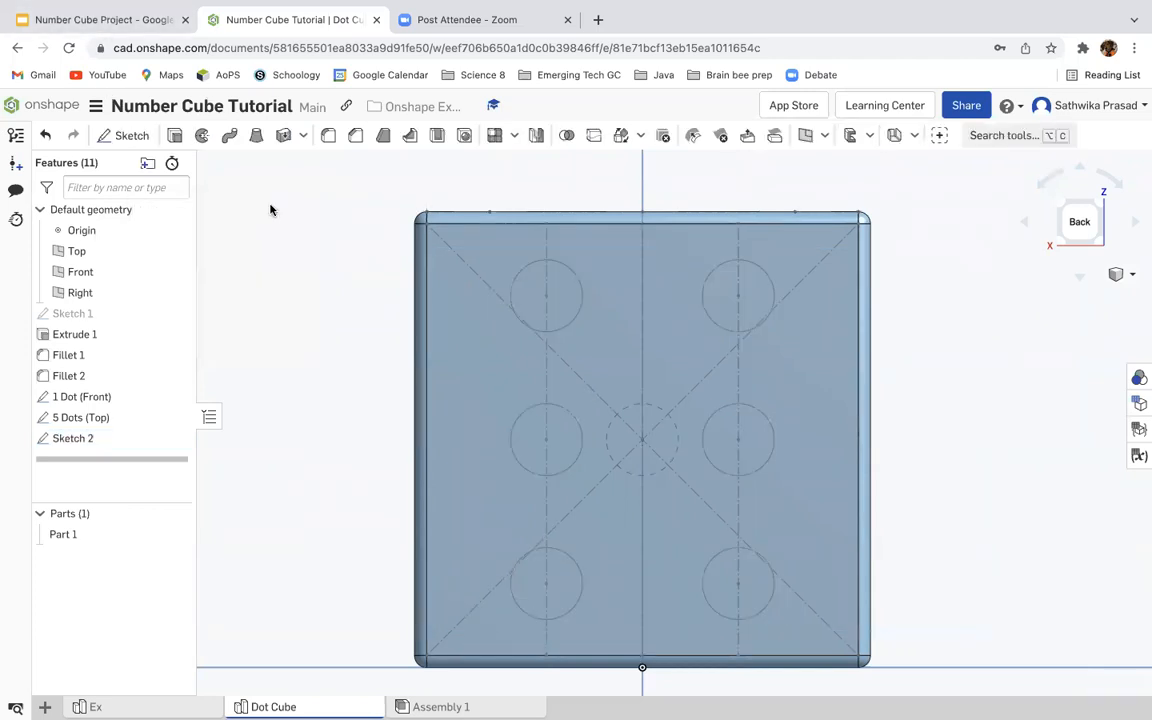
right_click(83, 436)
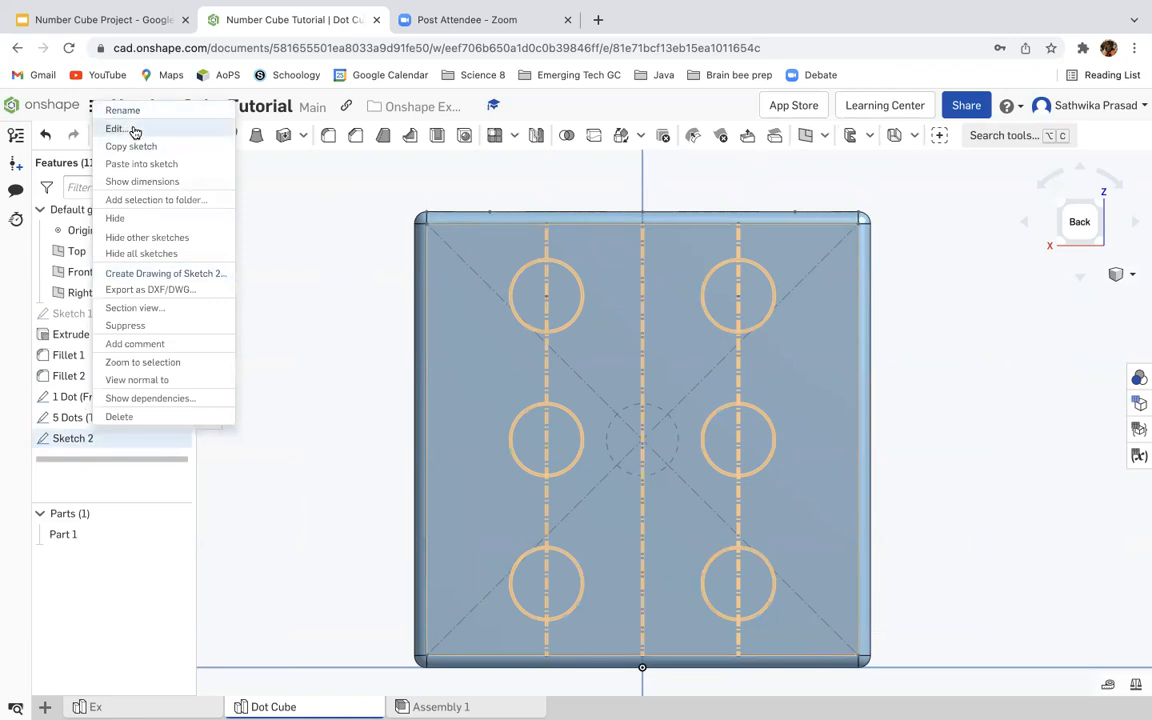
click(135, 131)
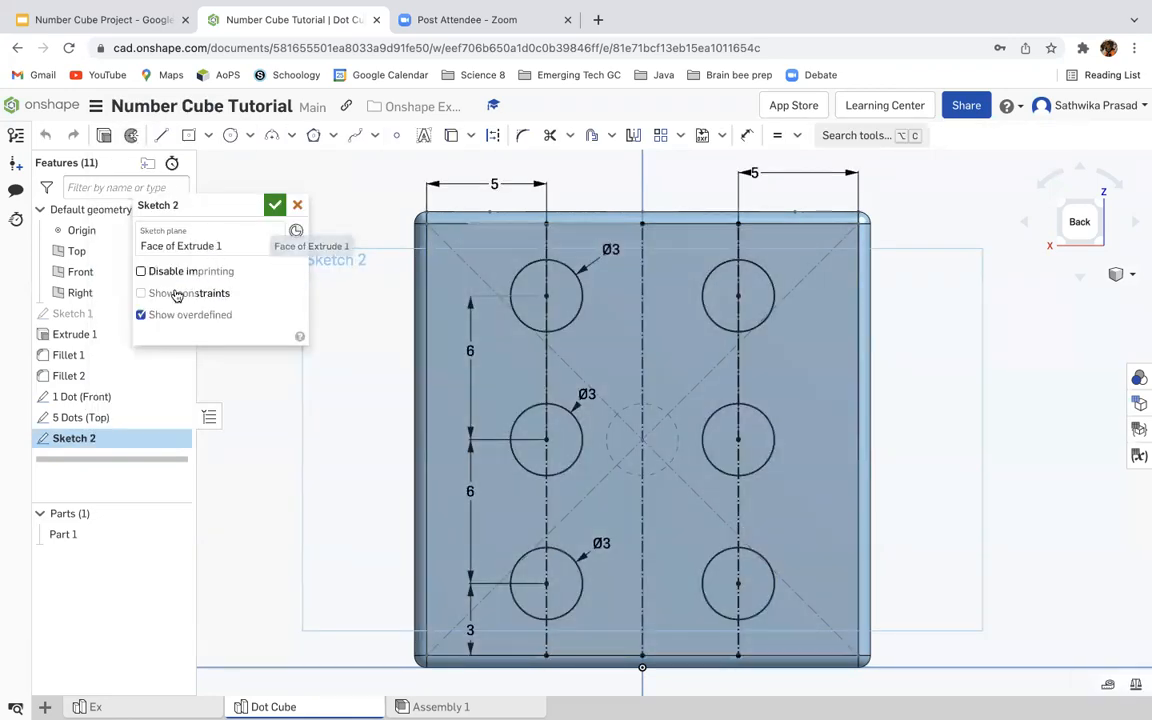
click(274, 205)
Step: Rename the back face sketch as 6 Dots (Back)
right_click(125, 440)
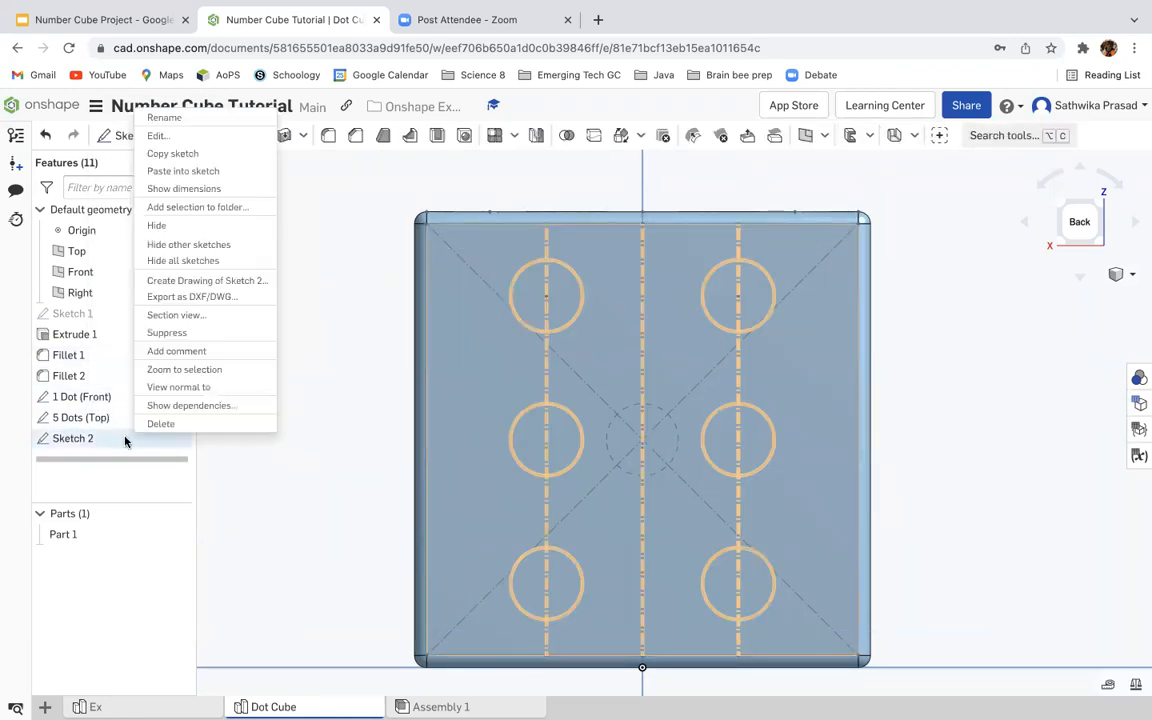
click(195, 121)
text(6)
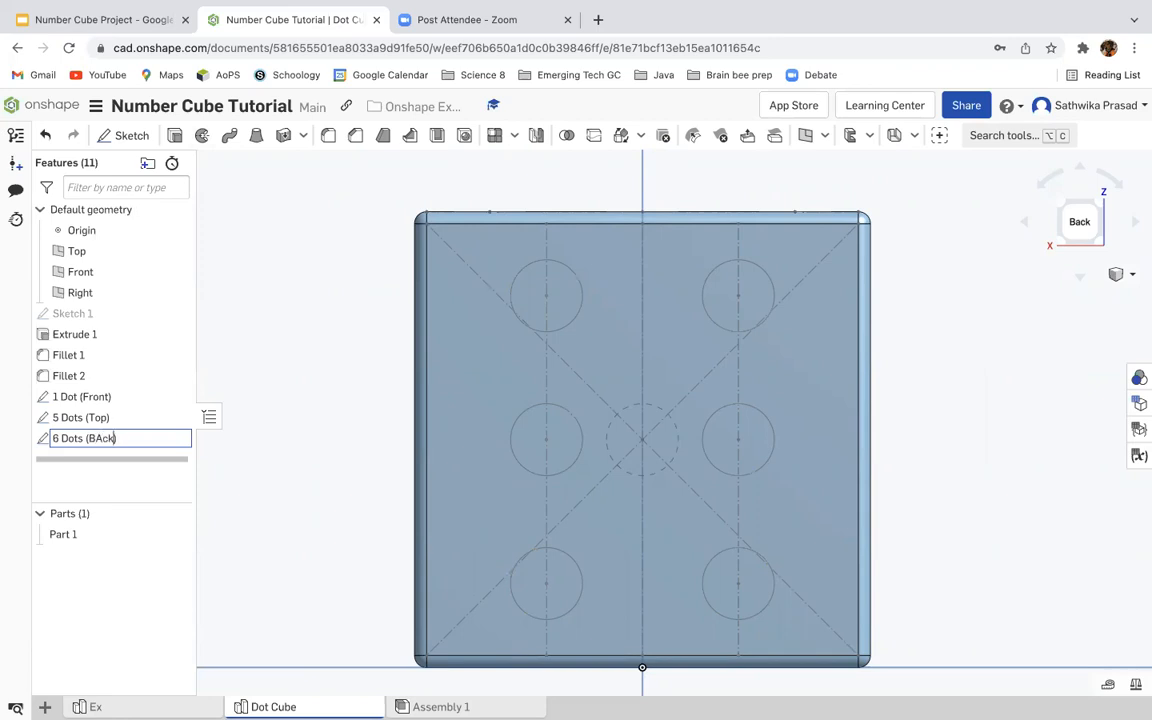
text(Dots (Back))
key(Return)
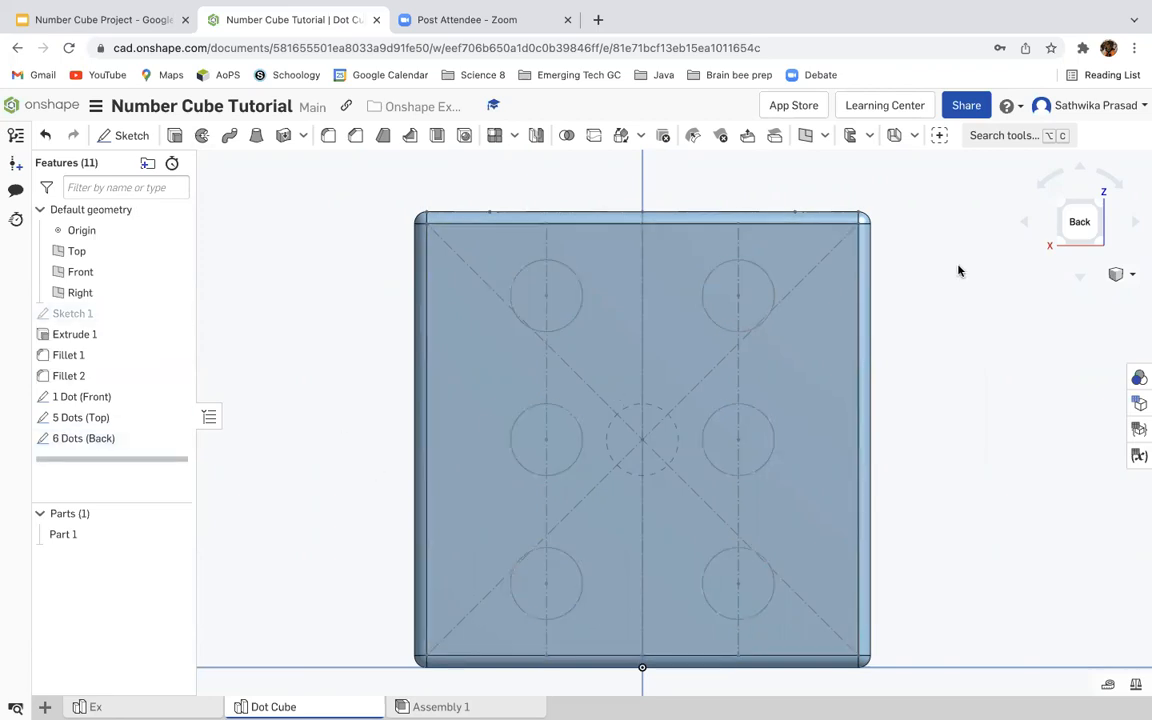
Step: Check the number cube orientations slide in Google Slides, and start a new sketch on the cube's bottom face in Onshape
click(115, 20)
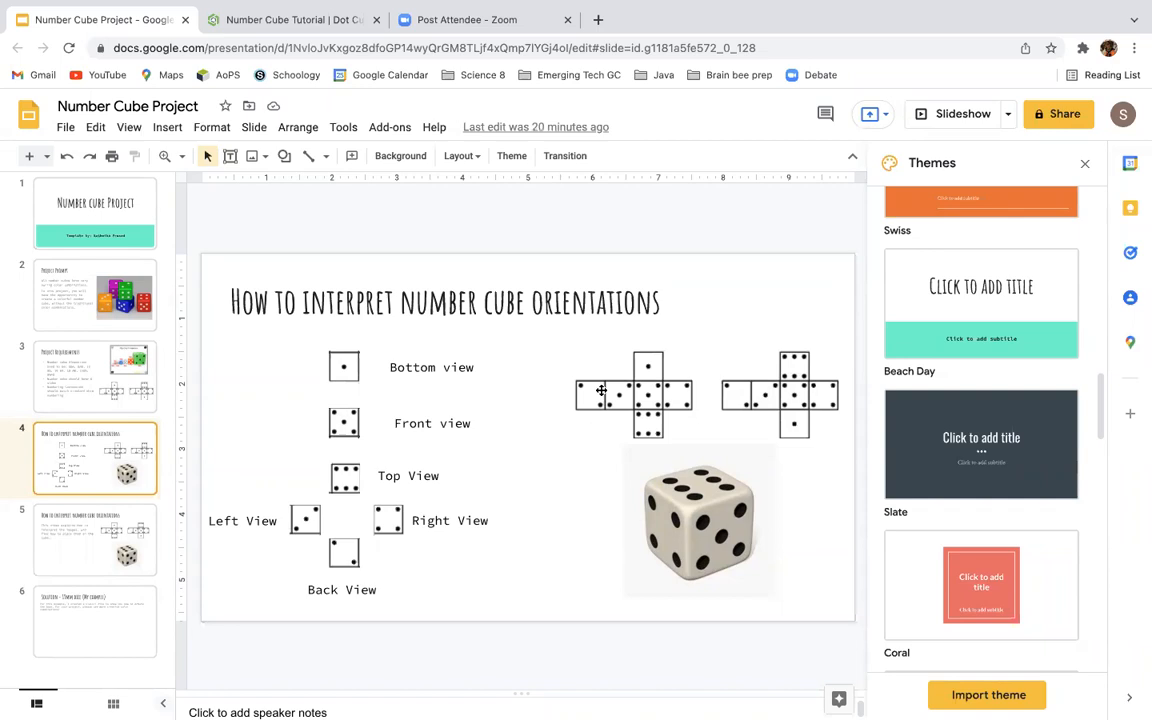
click(296, 19)
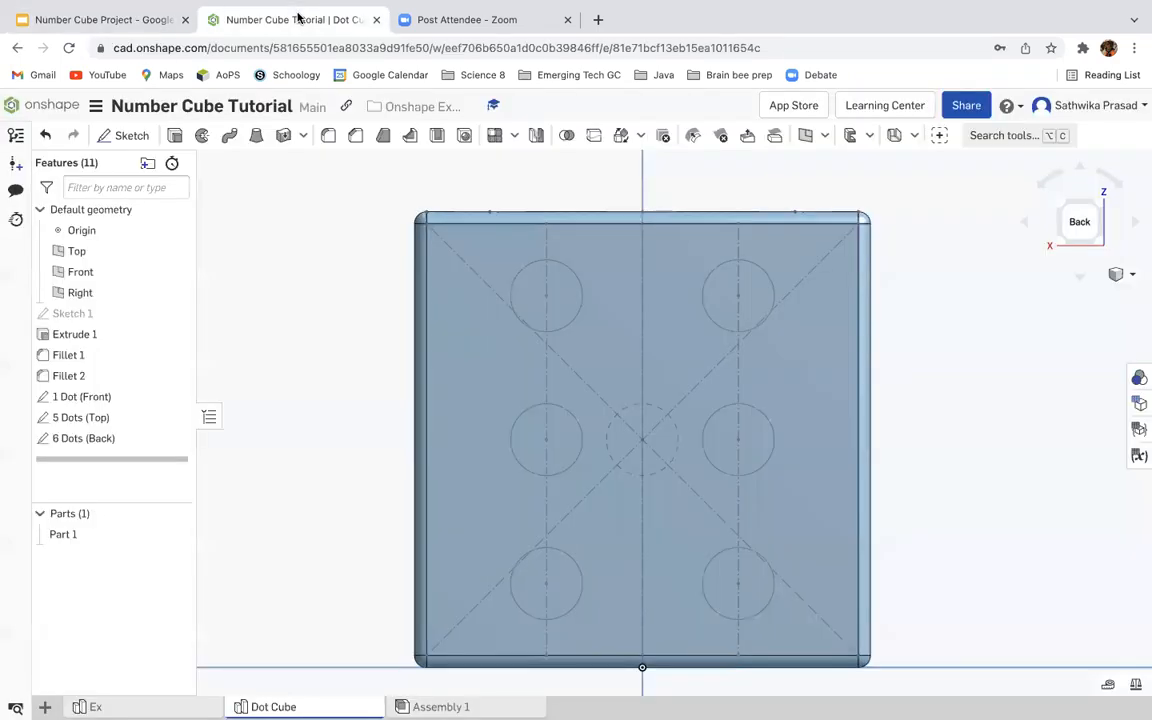
click(1081, 275)
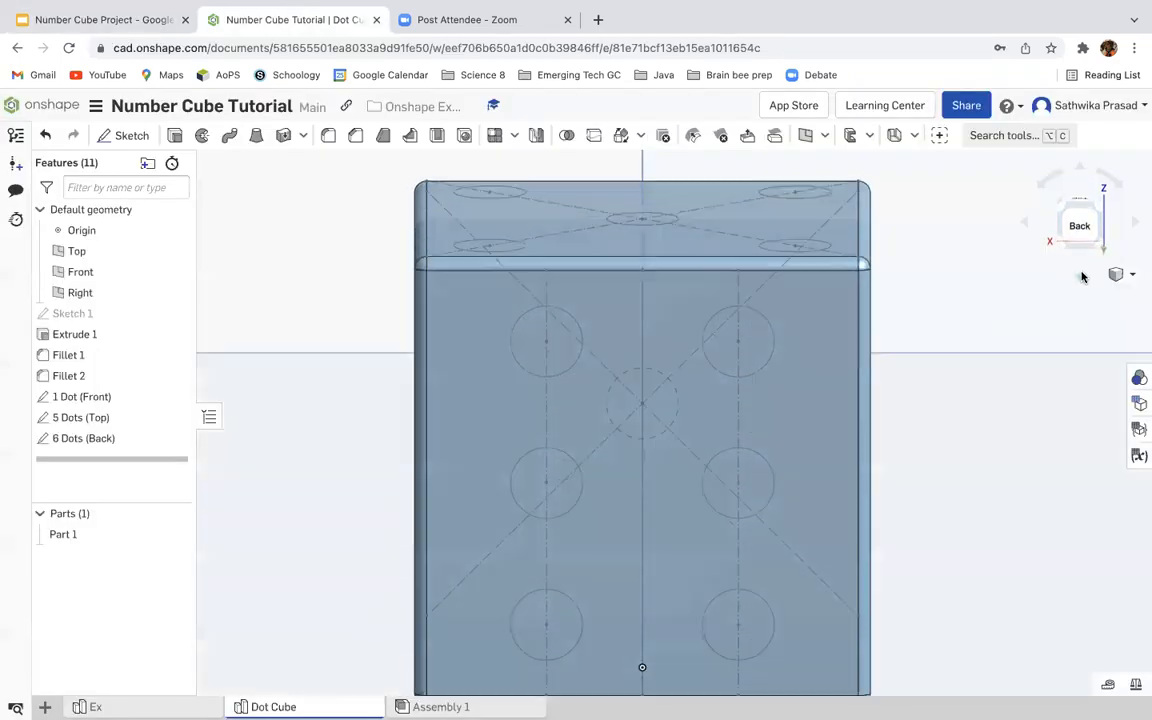
click(1133, 221)
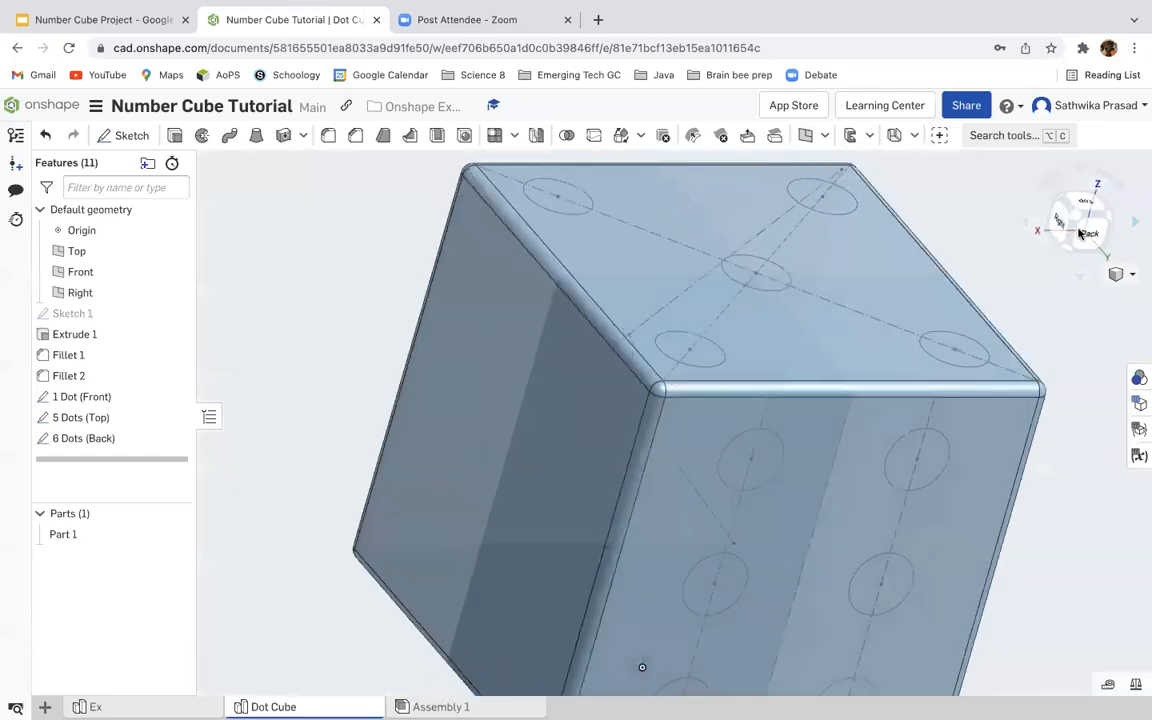
click(1074, 173)
click(1072, 172)
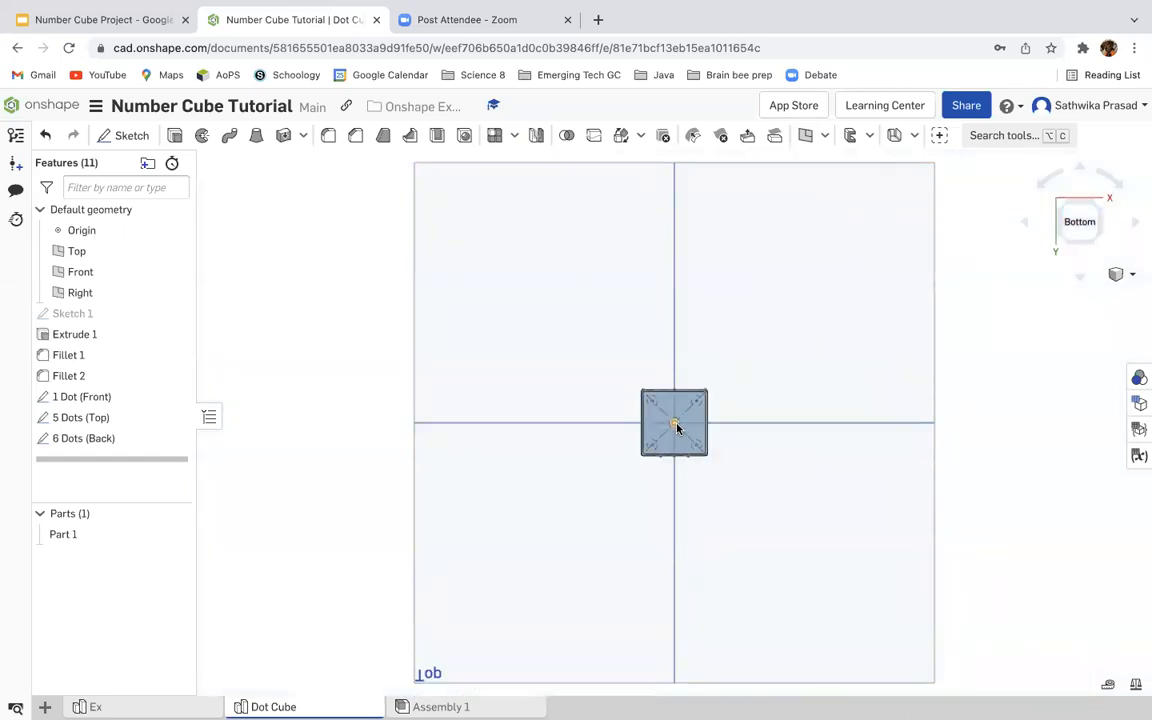
scroll(679, 423, up, 2)
scroll(672, 425, up, 5)
scroll(672, 425, down, 4)
scroll(672, 425, up, 2)
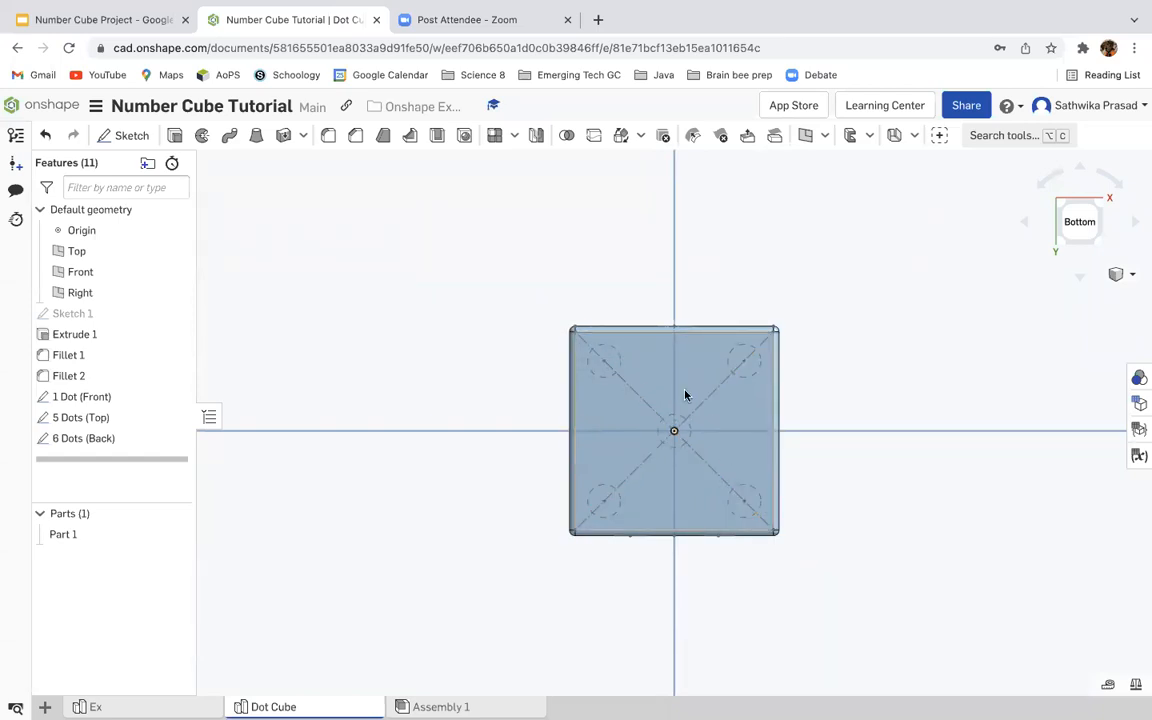
scroll(684, 396, up, 5)
scroll(684, 396, down, 4)
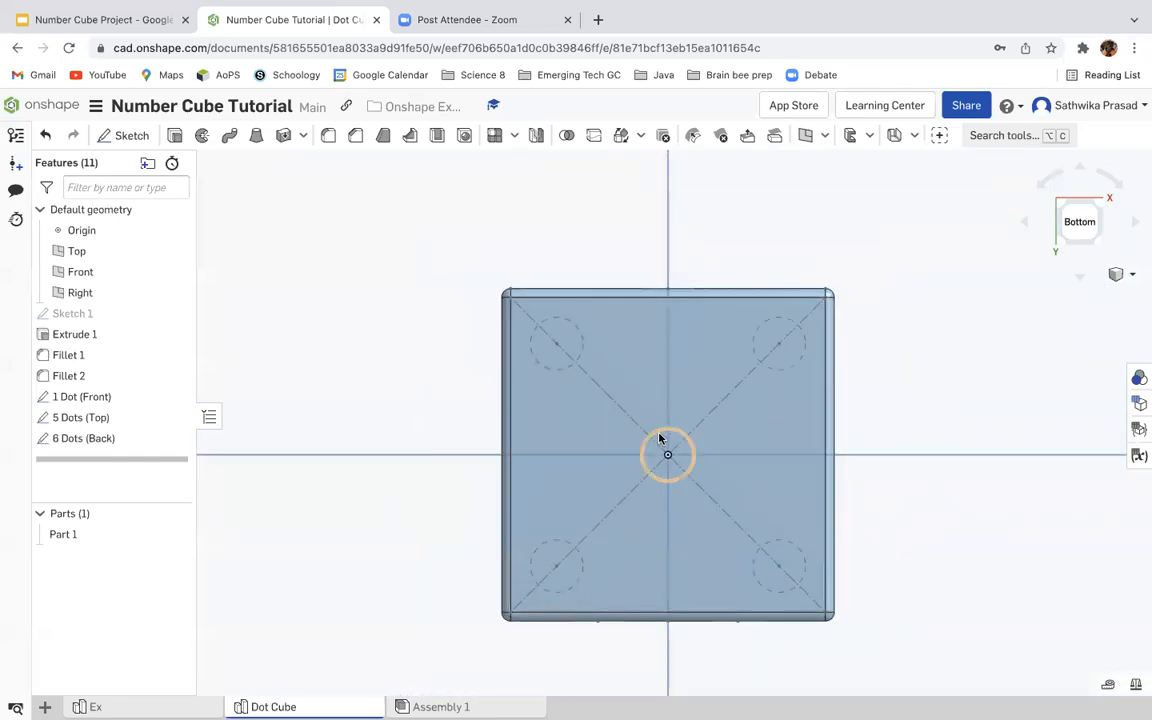
click(131, 135)
click(594, 366)
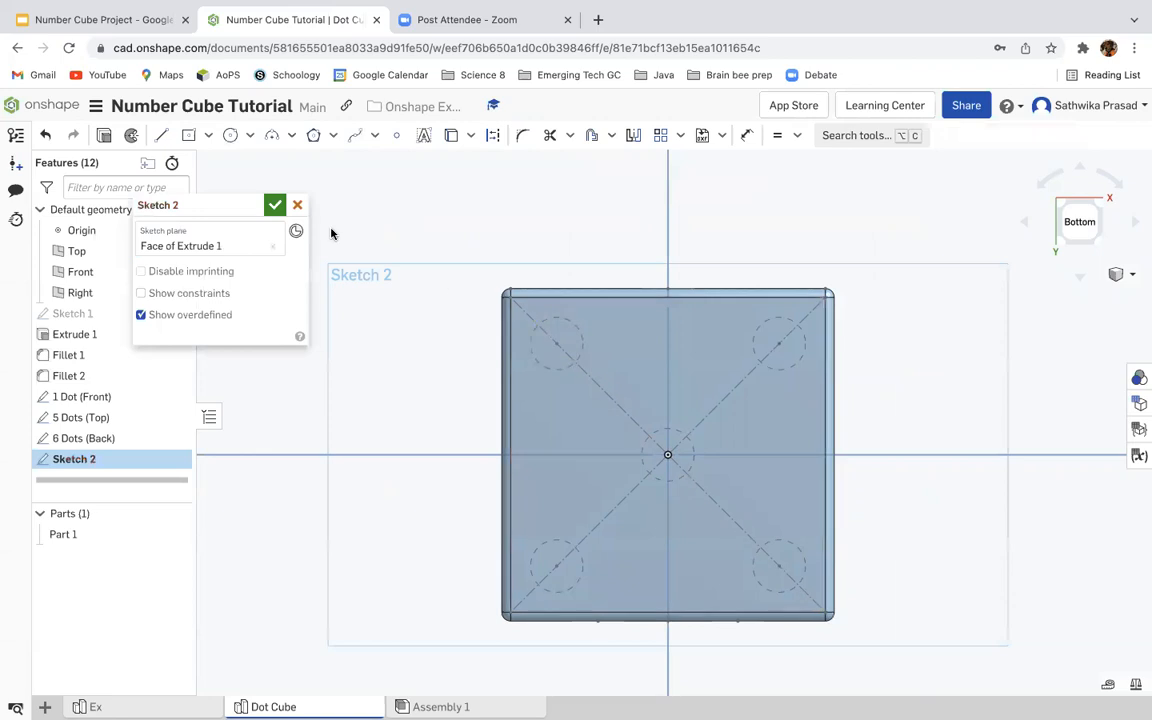
Step: Draw a diagonal line between the bottom face's upper-left and lower-right corners and make it construction geometry
click(161, 136)
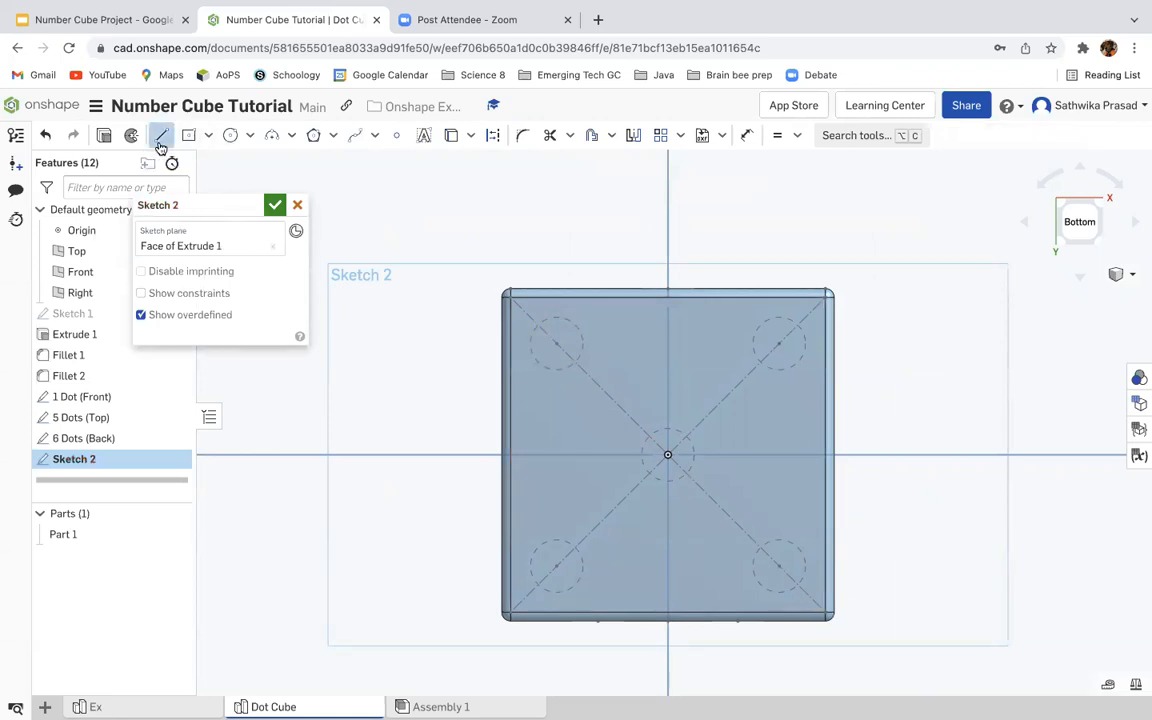
click(509, 296)
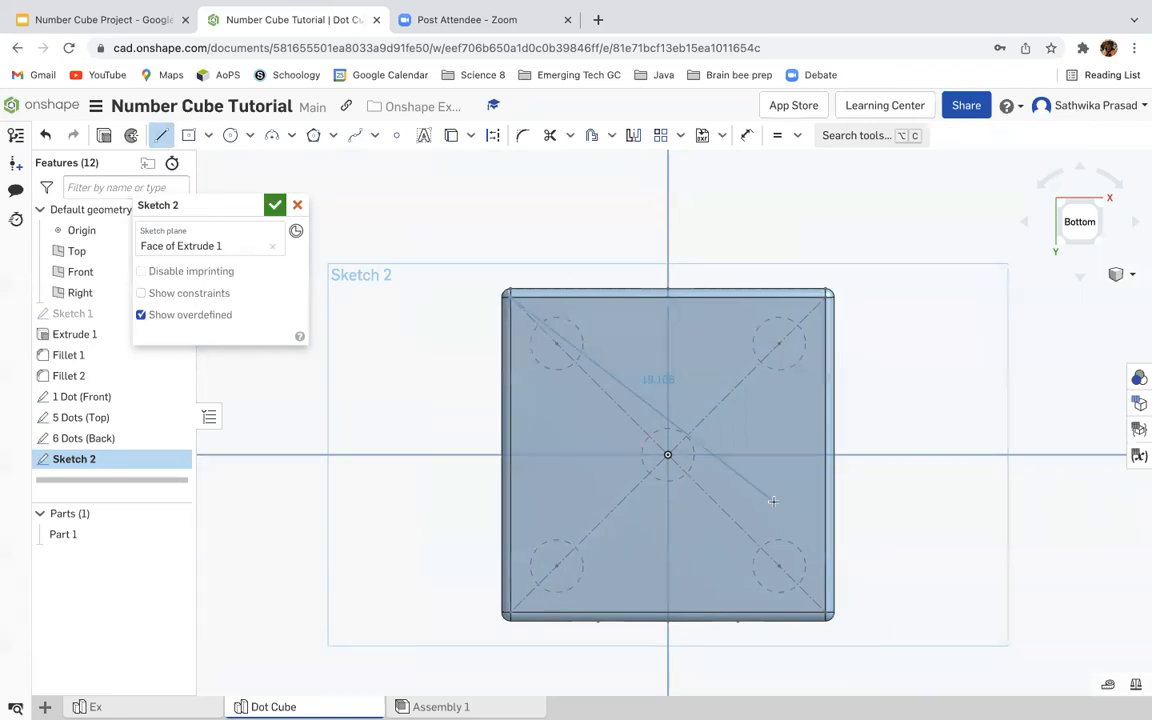
click(822, 608)
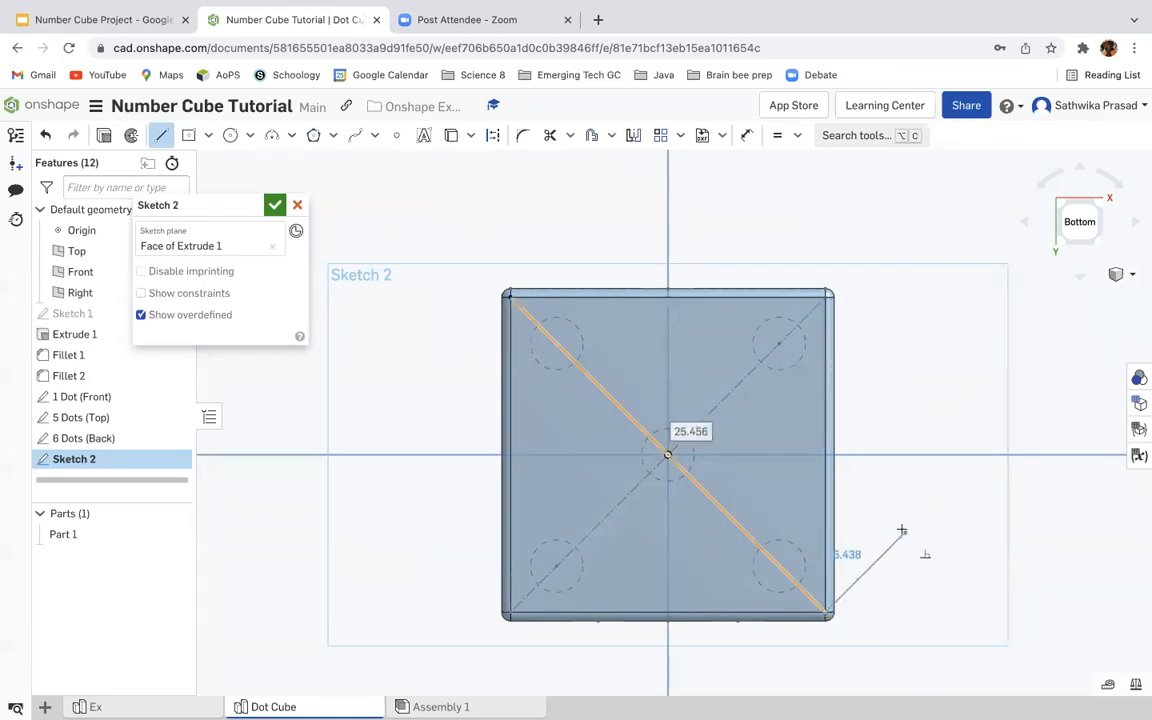
click(726, 519)
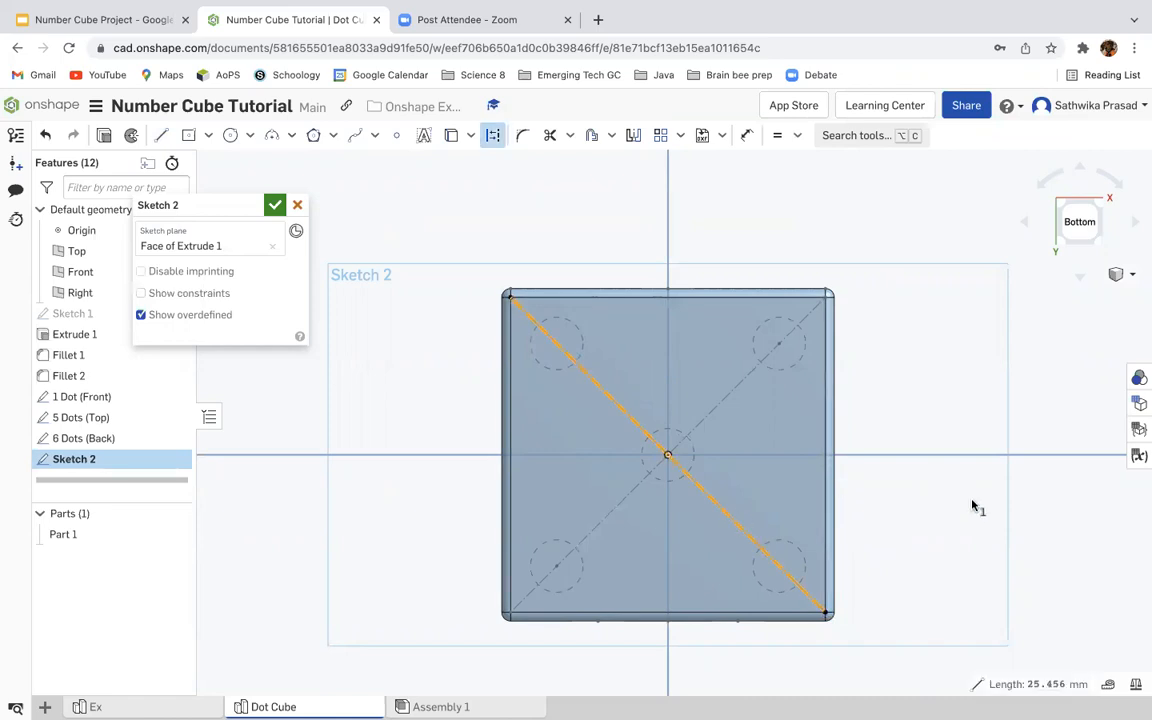
key(q)
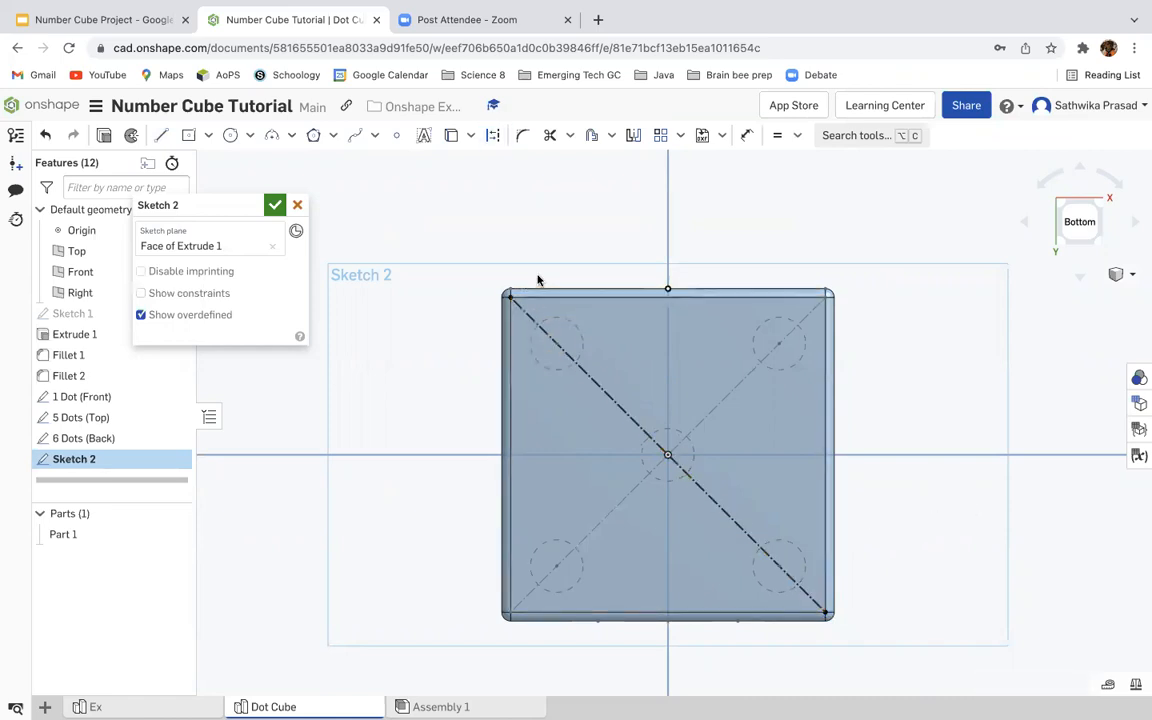
Step: Sketch two circles about 3 mm in diameter centred on the diagonal, one near each end, over the matching projected dots
click(230, 135)
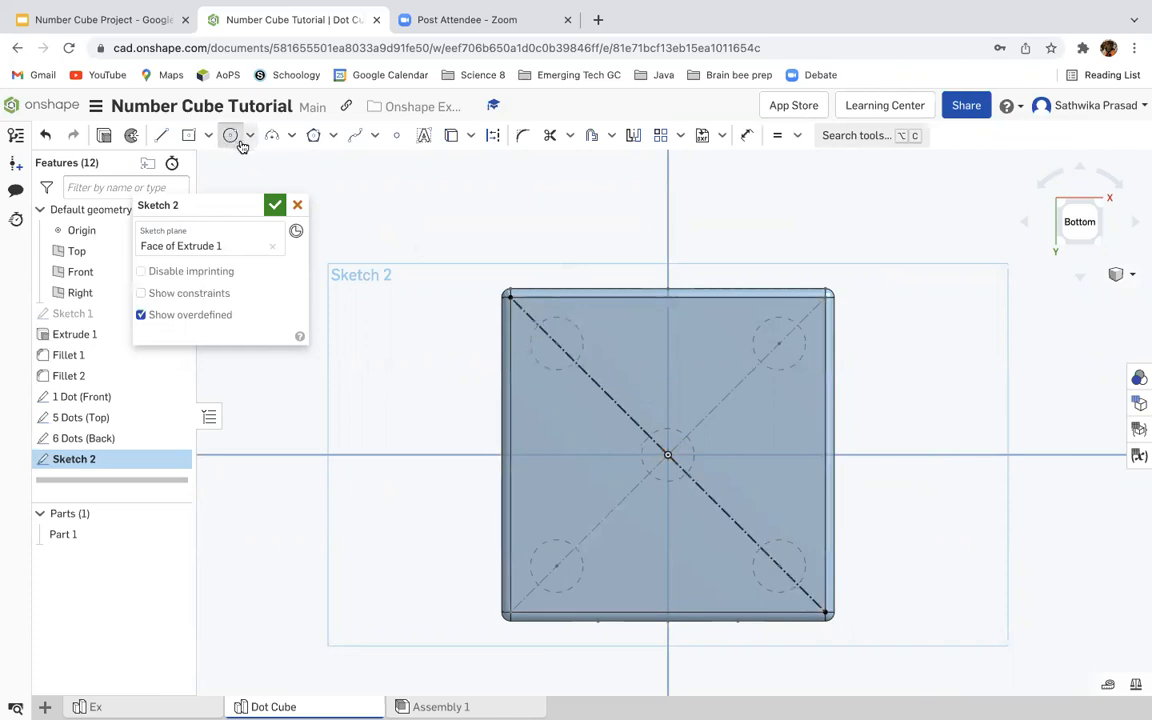
click(556, 341)
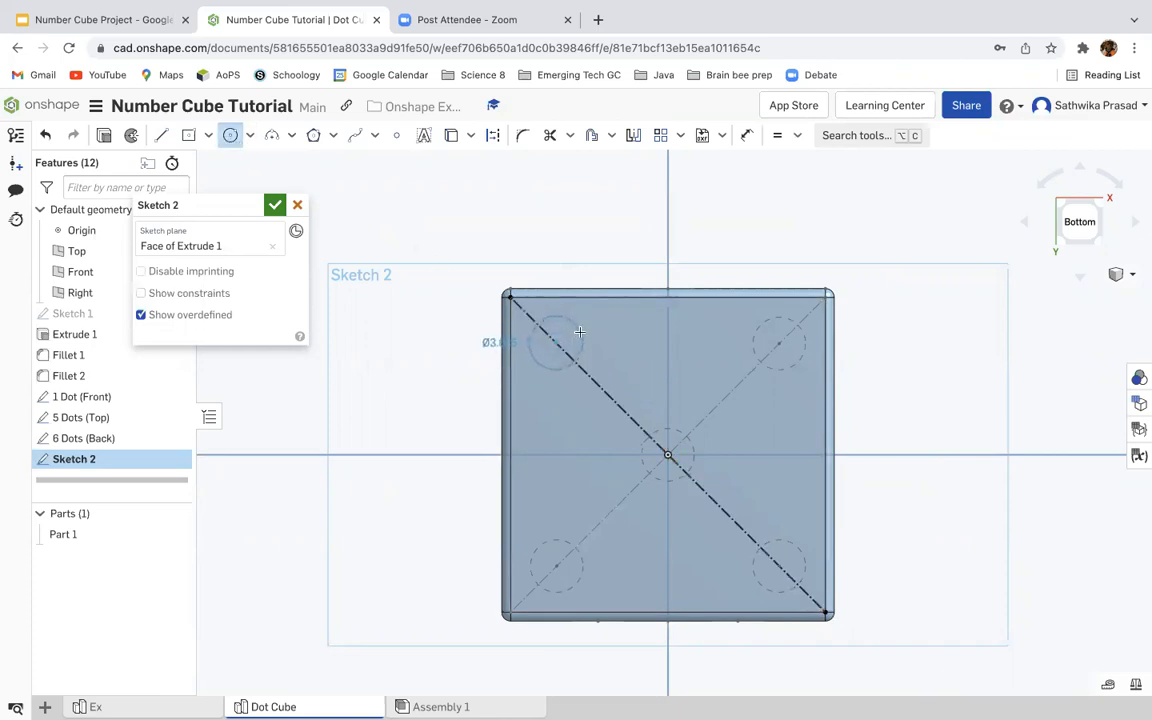
key(Escape)
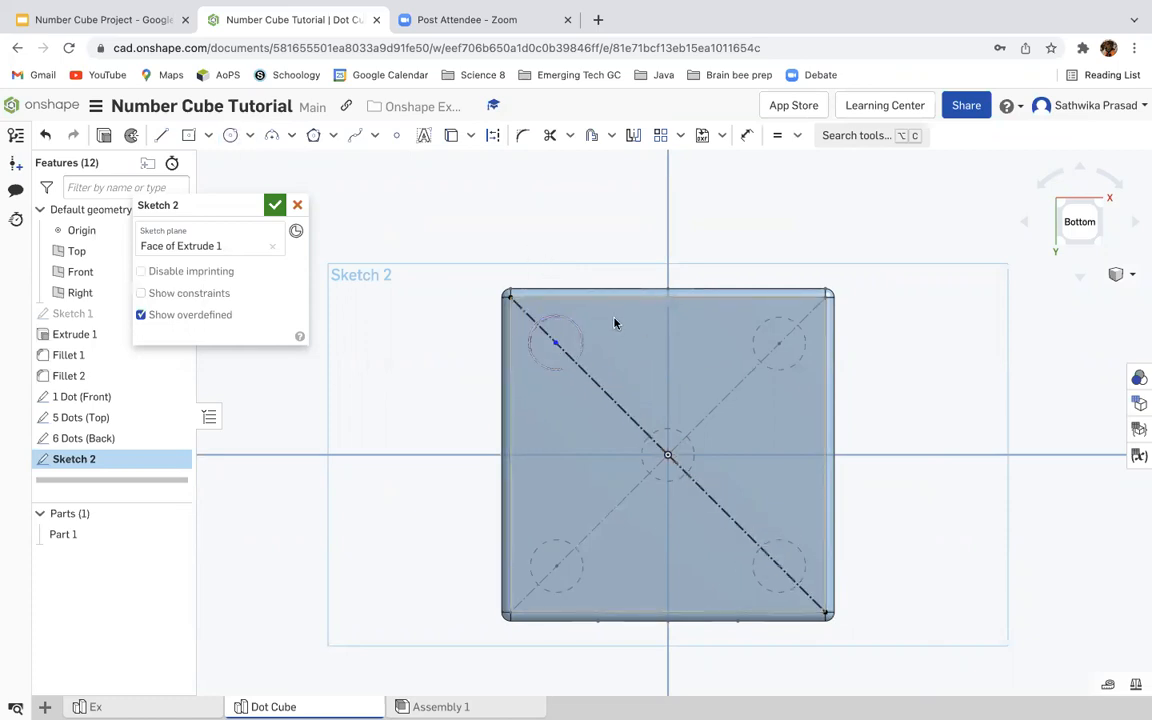
key(c)
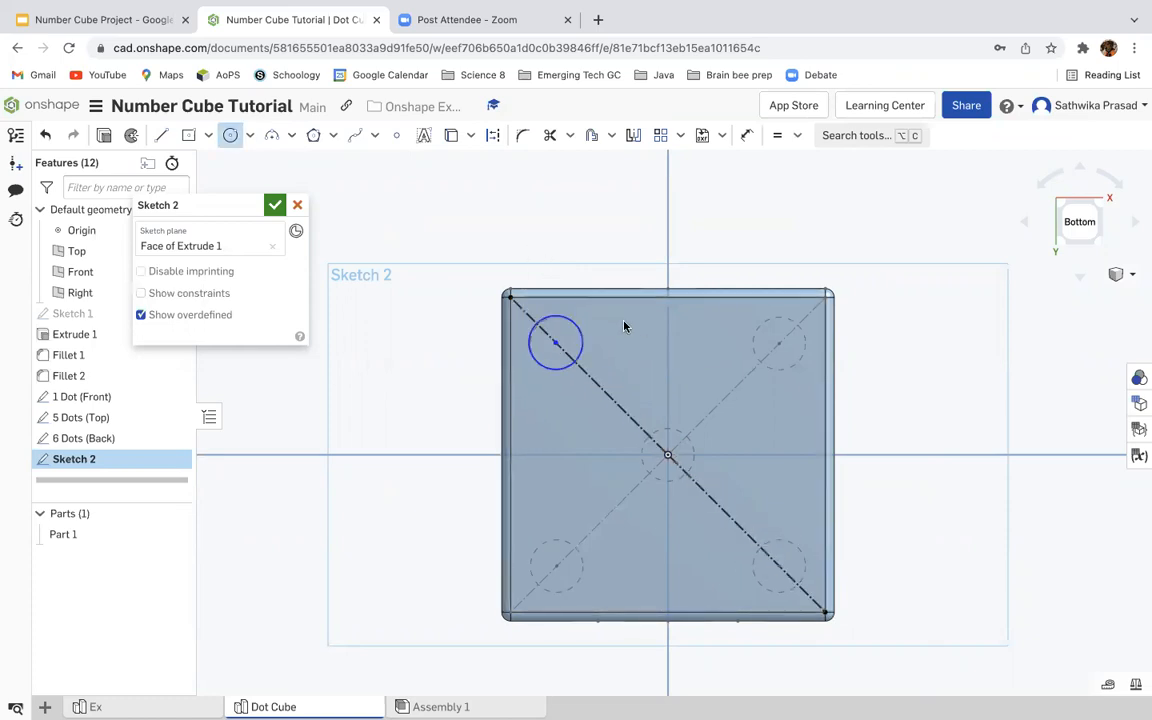
click(780, 566)
key(Escape)
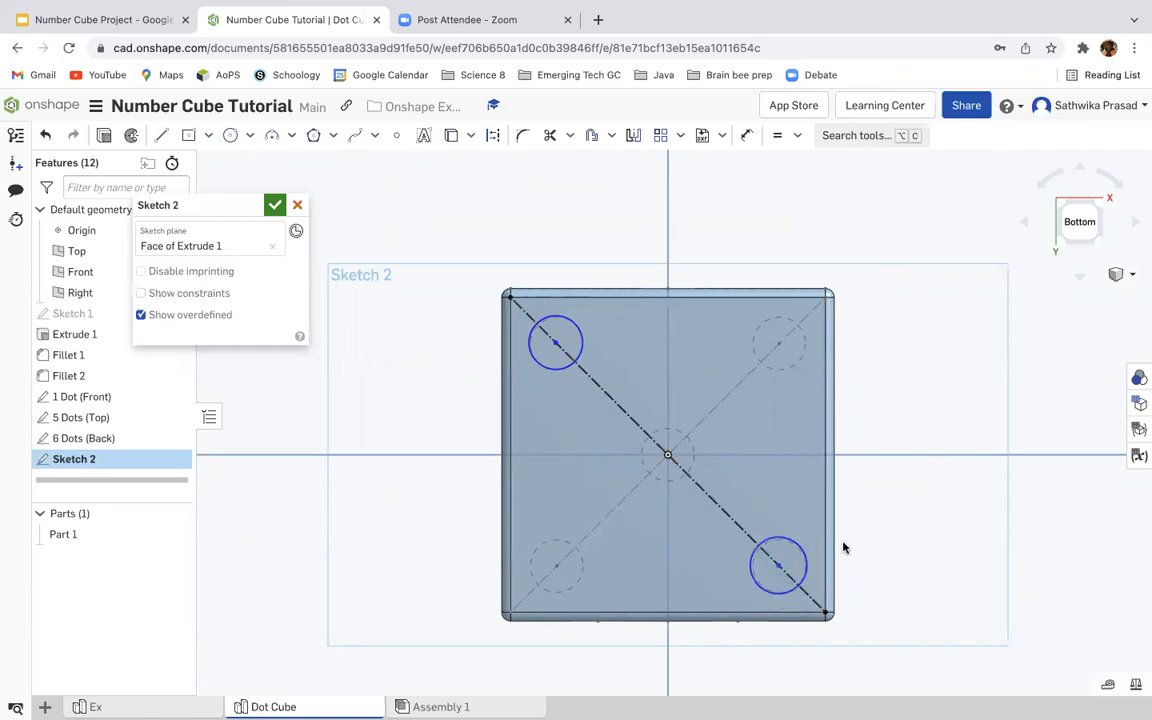
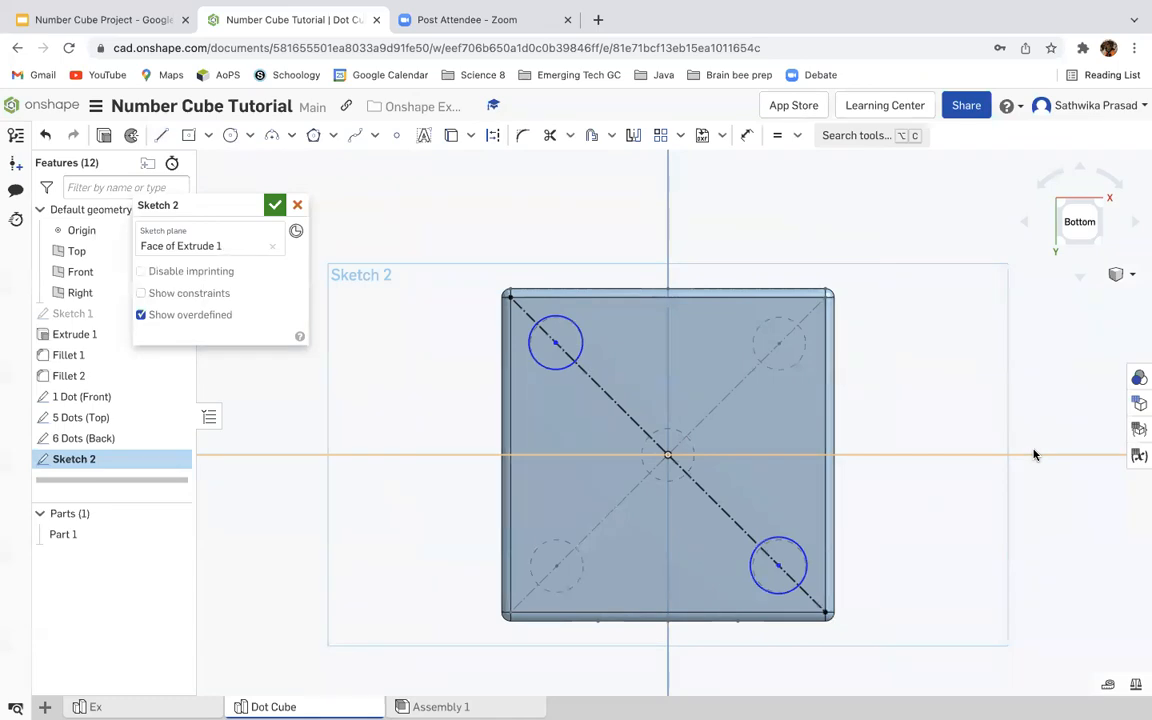
Step: Dimension the diameter of the circle near the bottom face's lower-right corner at 3 mm
click(667, 456)
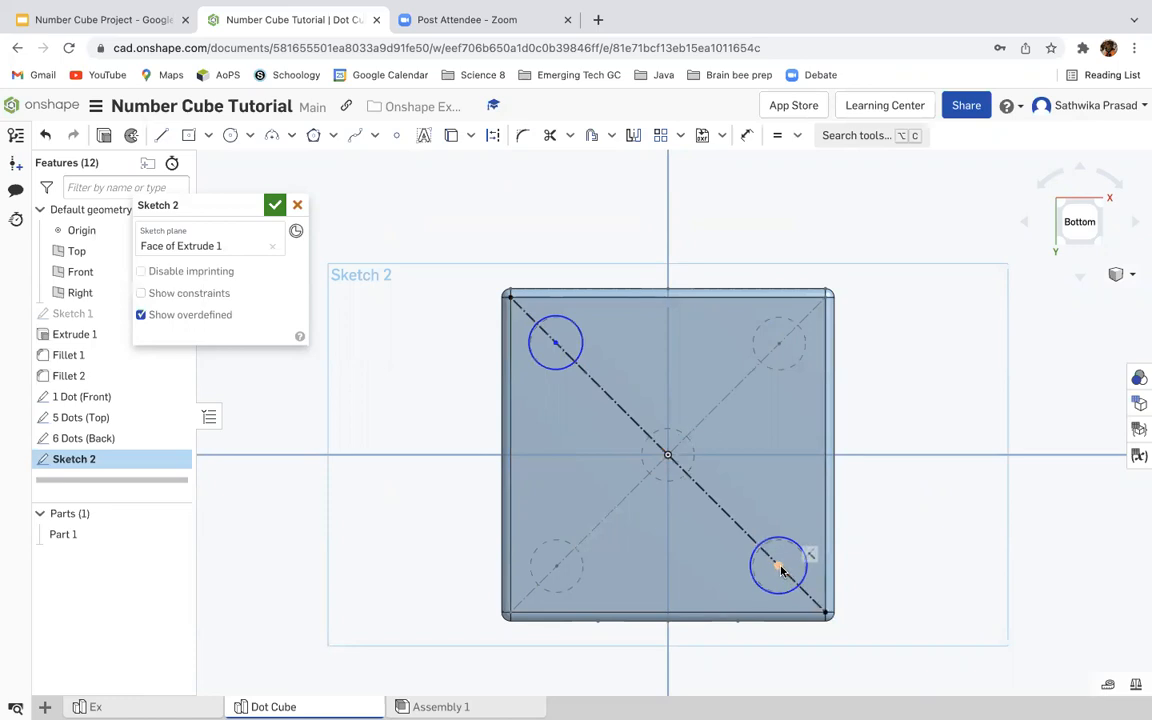
click(747, 136)
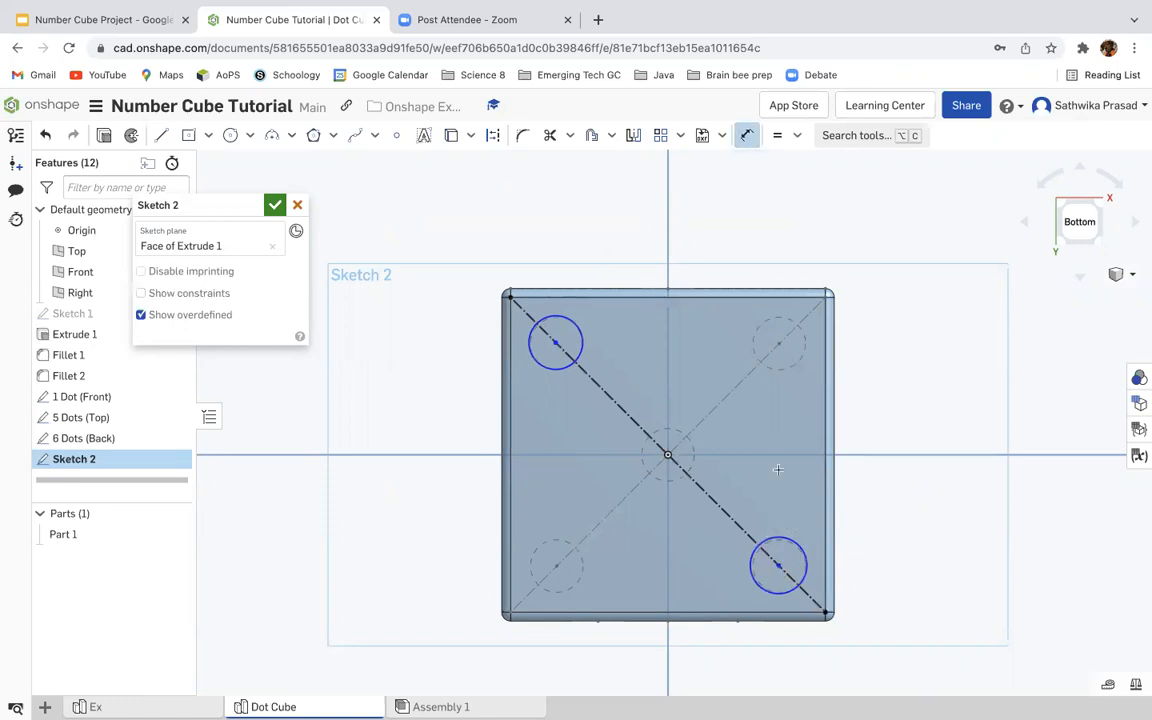
click(770, 555)
click(771, 487)
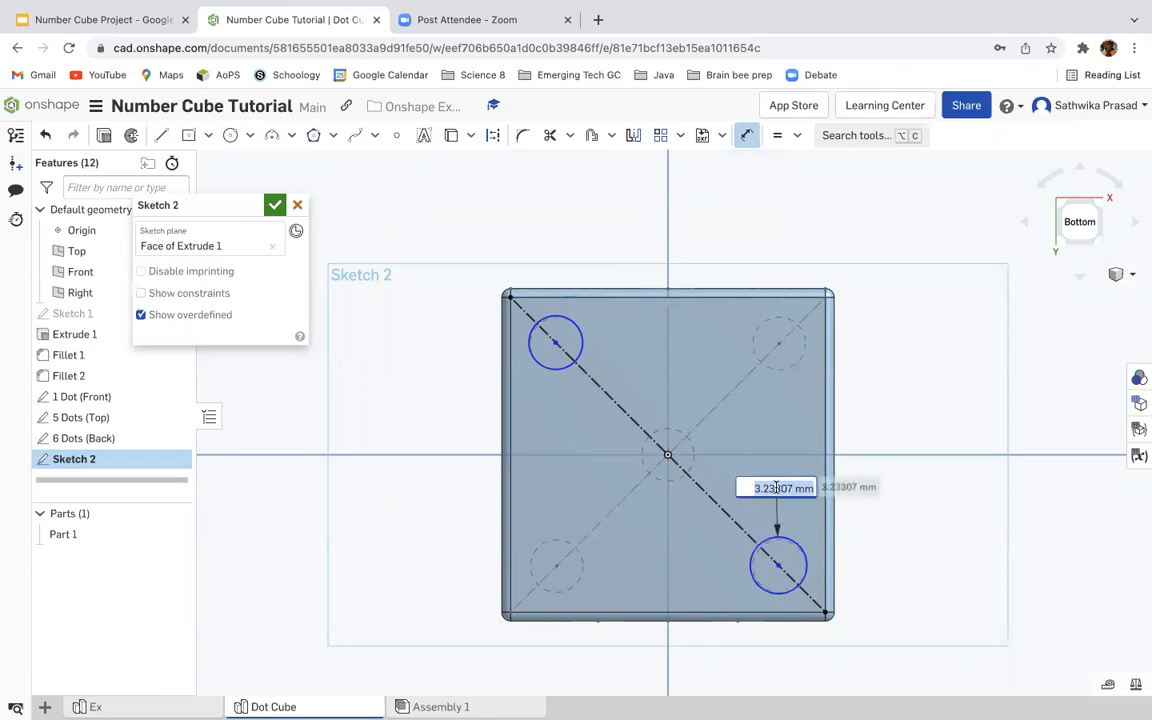
key(Return)
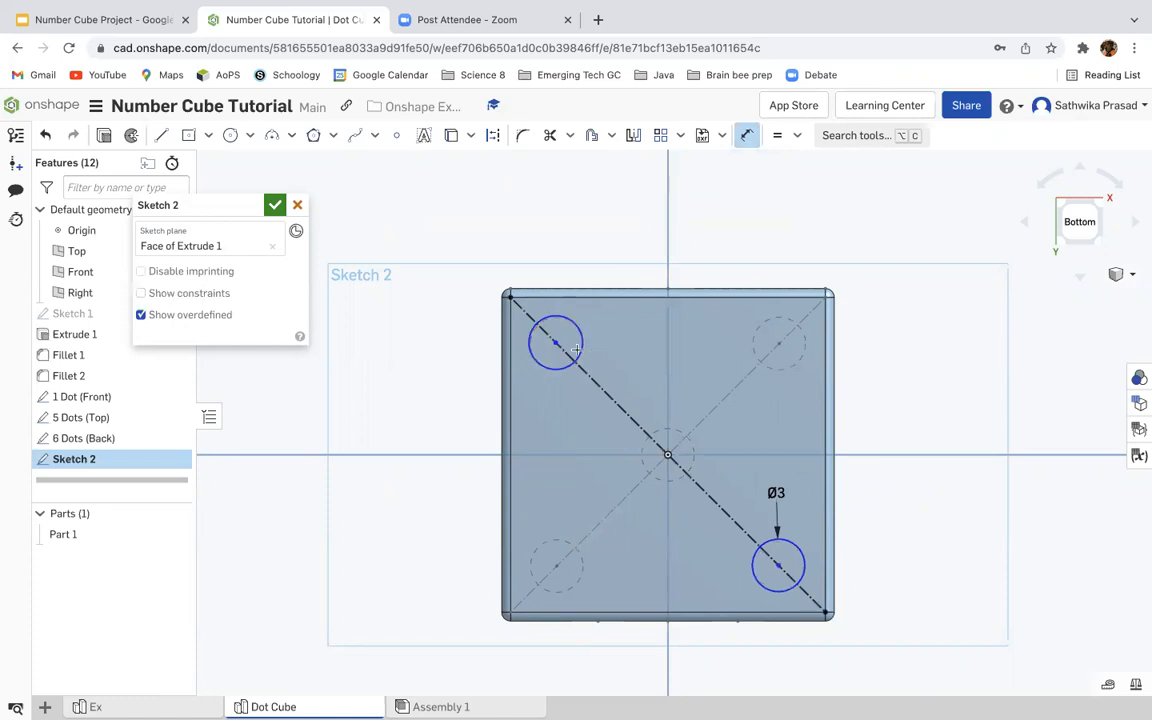
Step: Dimension the diameter of the circle near the bottom face's upper-left corner at 3 mm
click(582, 349)
key(Escape)
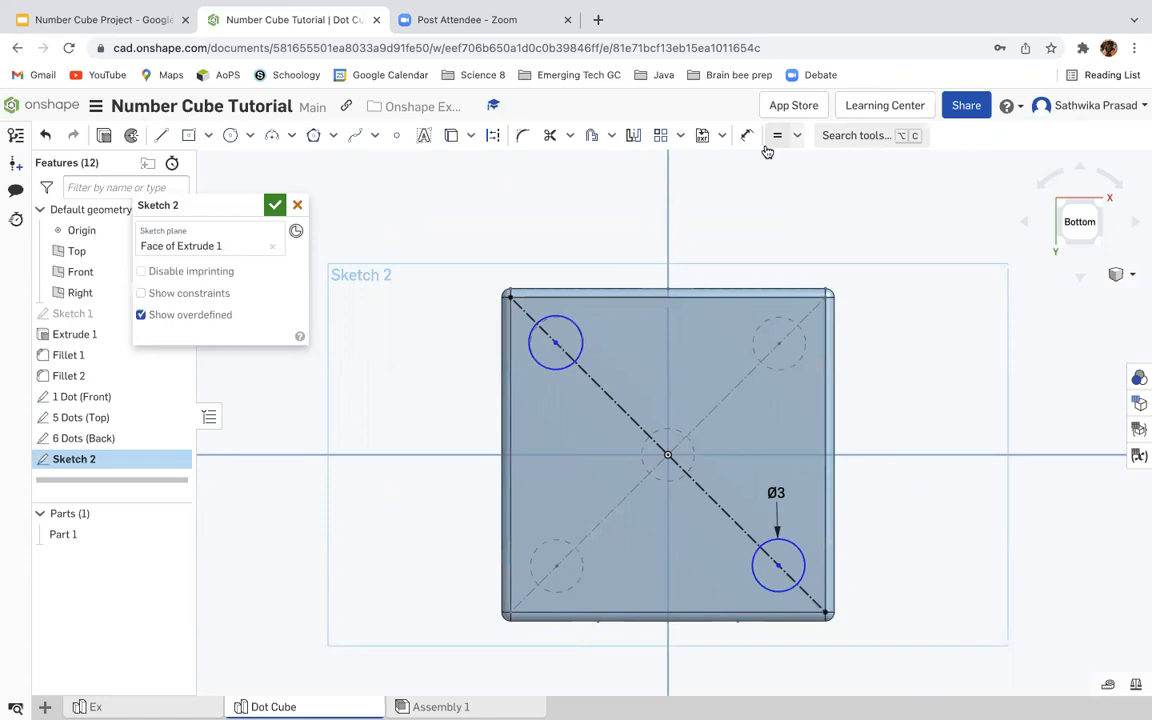
click(584, 343)
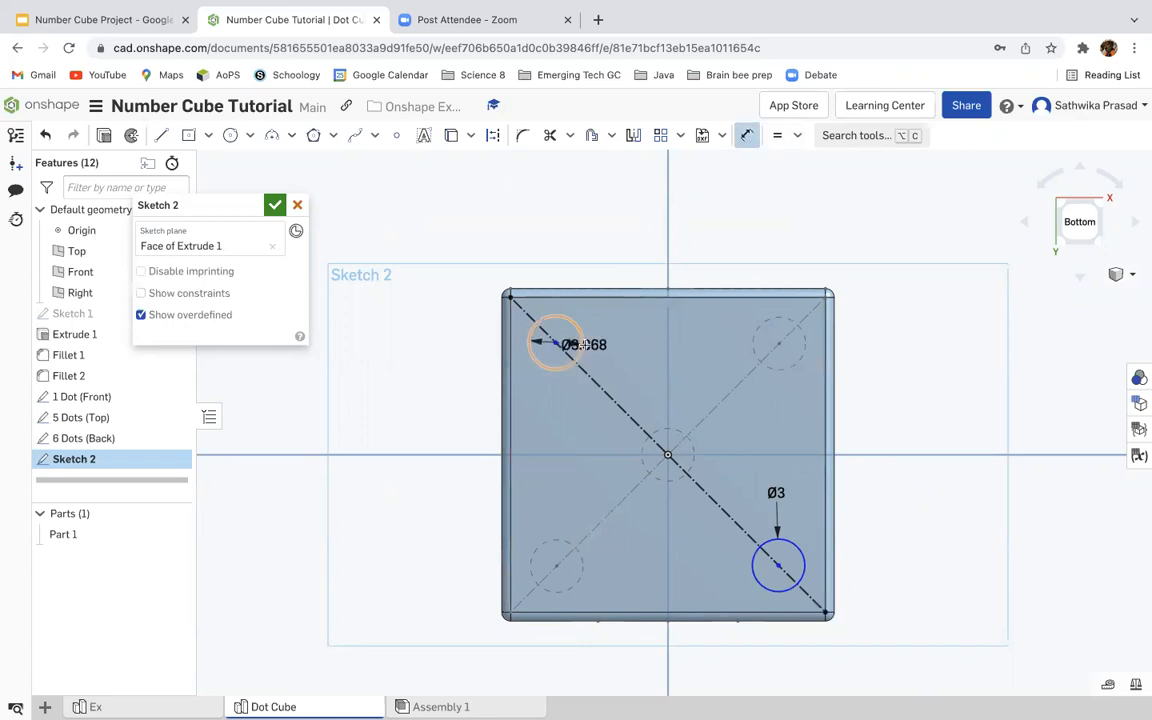
click(634, 349)
key(Return)
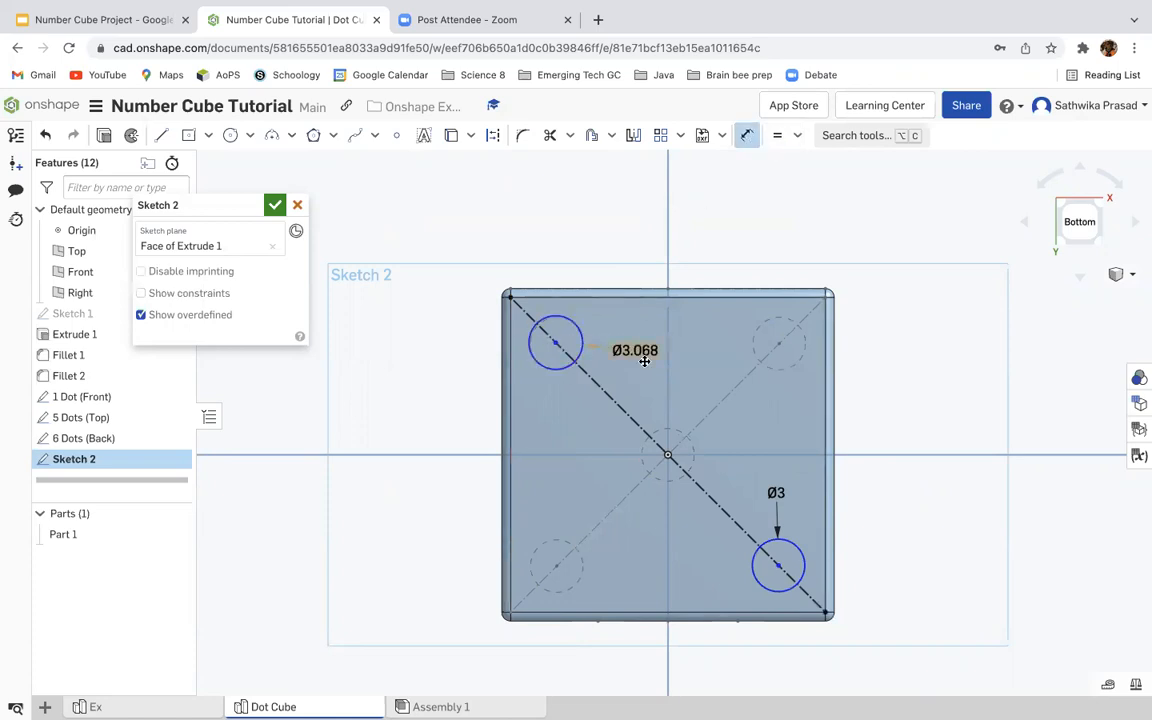
double_click(645, 361)
text(2)
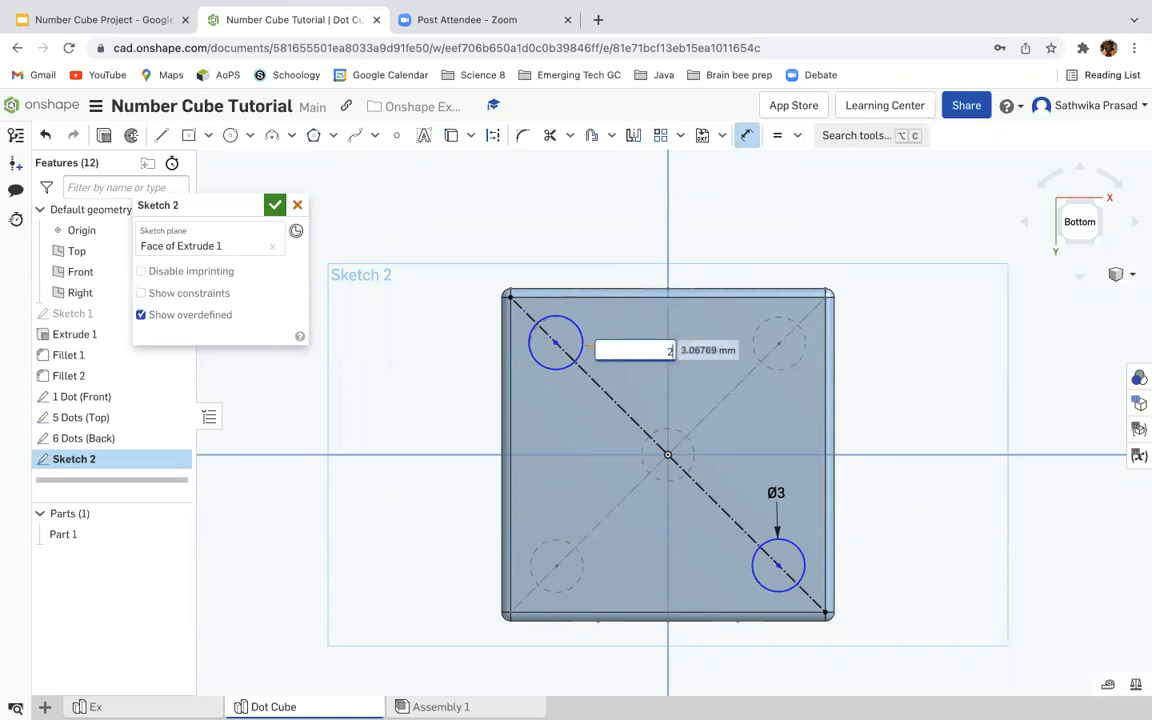
text(3)
key(Return)
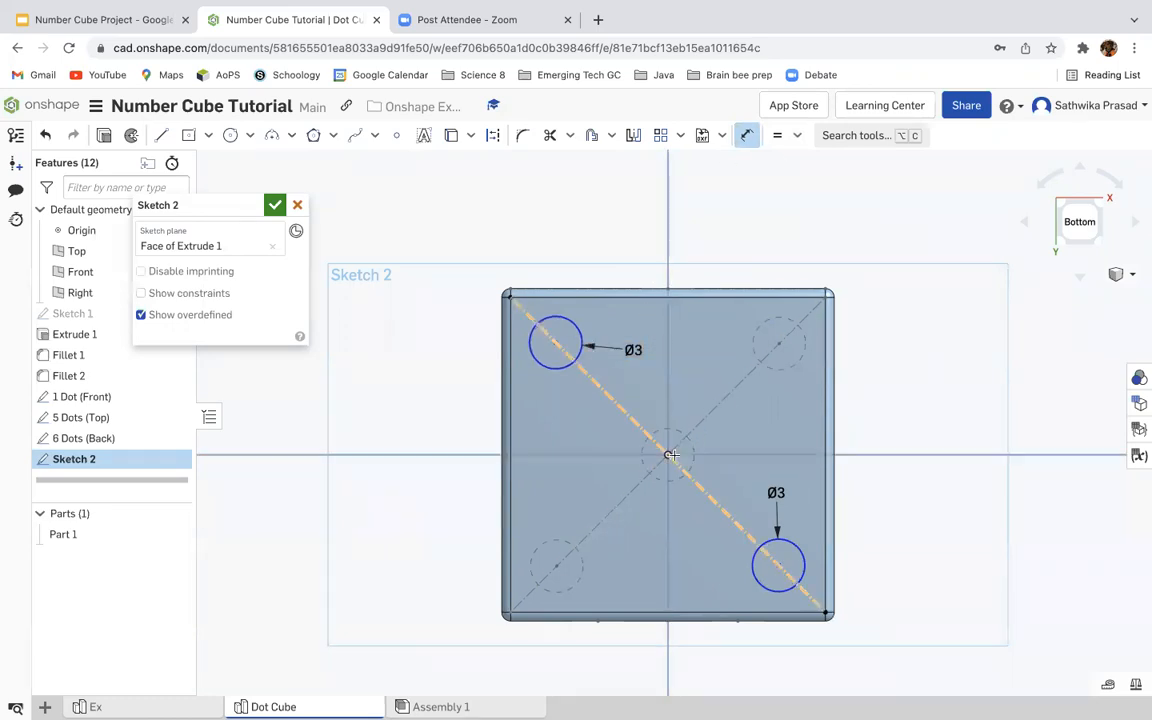
Step: Dimension the centres of both circles at 9 mm from the bottom face's centre point
click(778, 565)
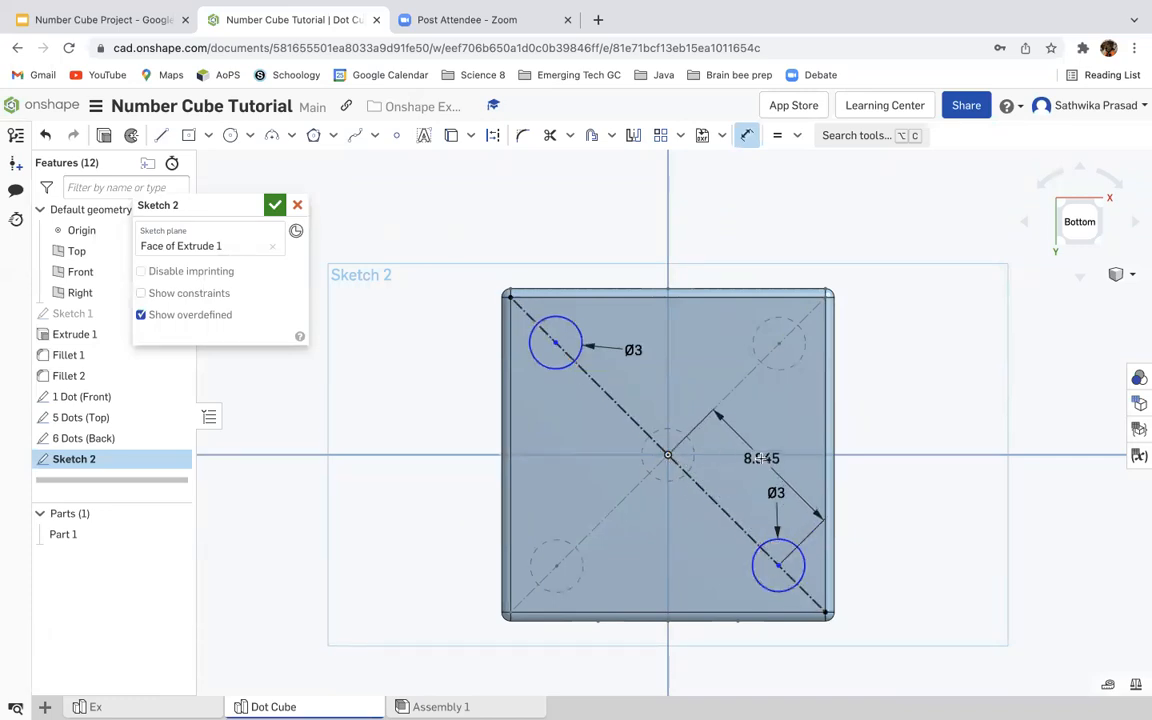
click(762, 459)
text(9)
key(Return)
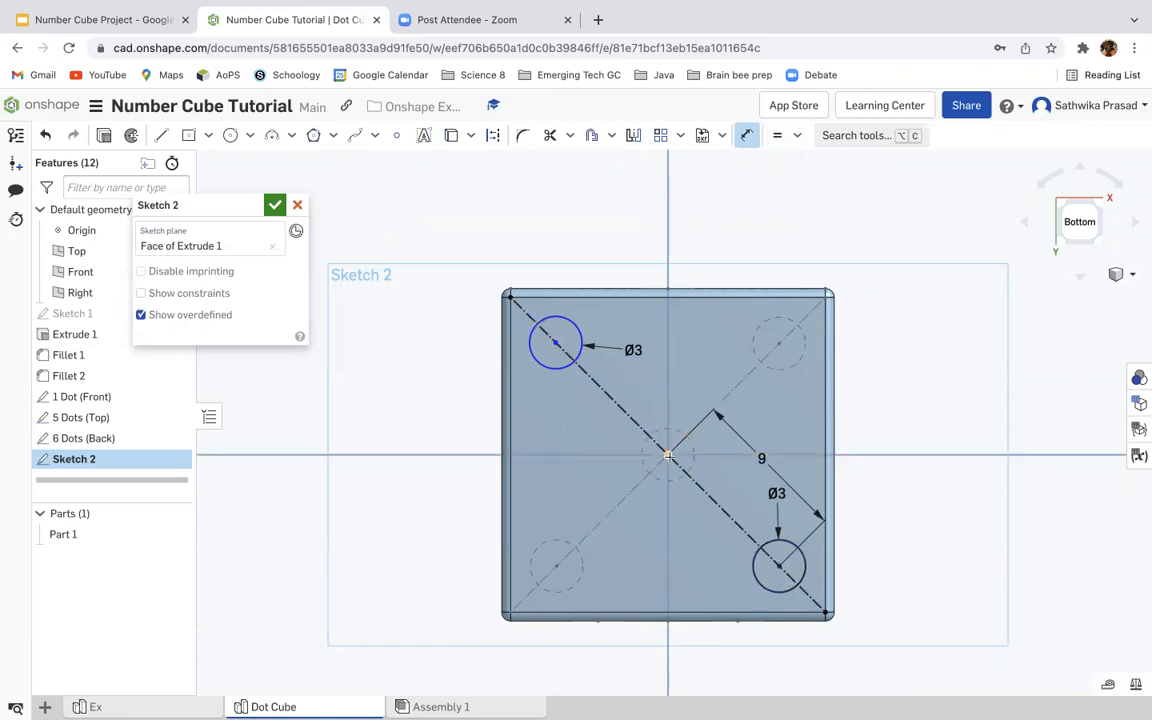
click(556, 343)
click(699, 332)
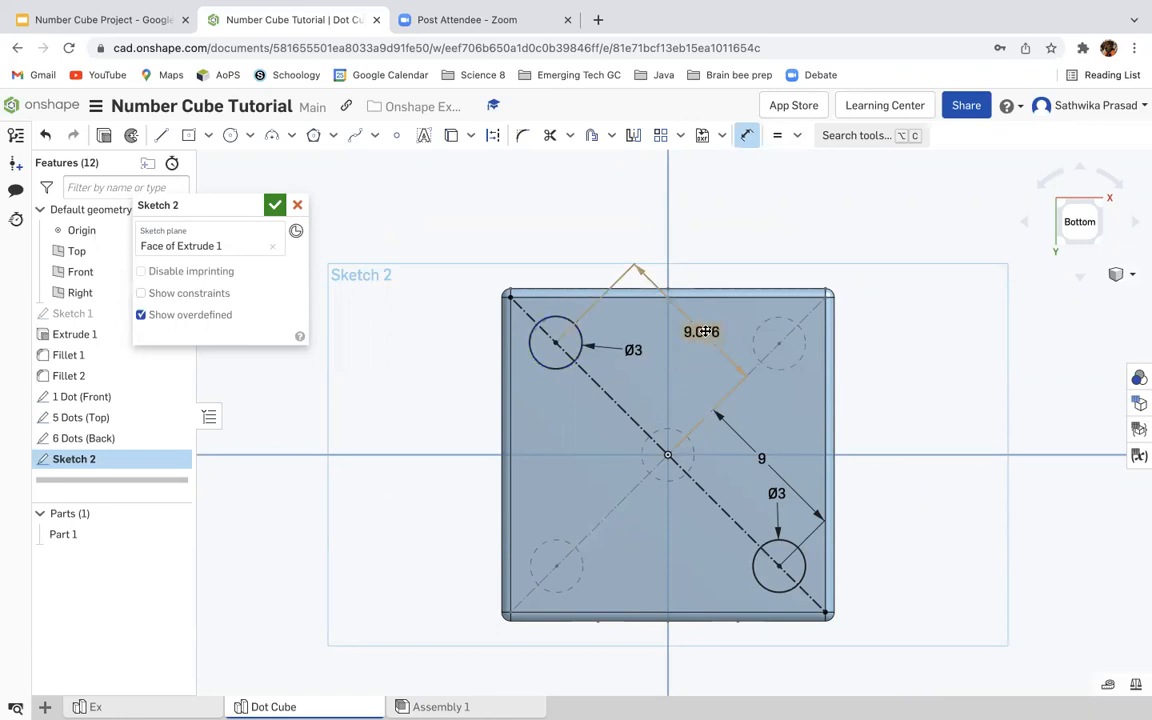
text(9)
key(Return)
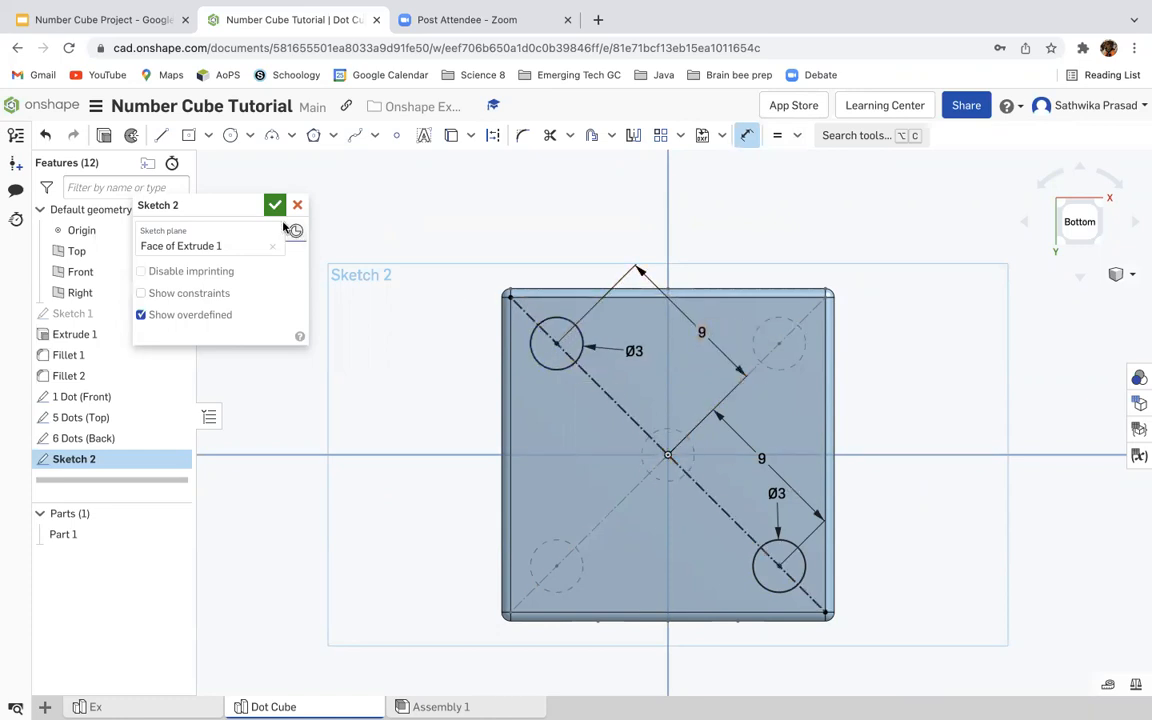
Step: Finish the bottom face sketch and rename it "2 Dots (Bottom)"
click(275, 205)
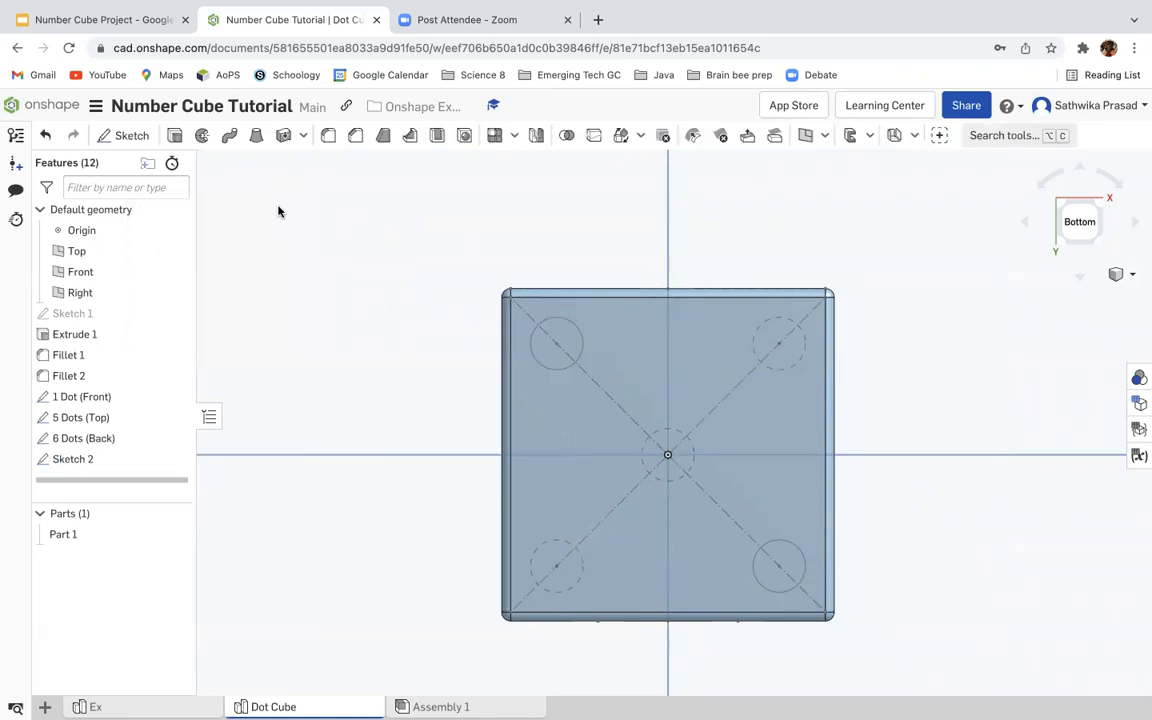
right_click(99, 466)
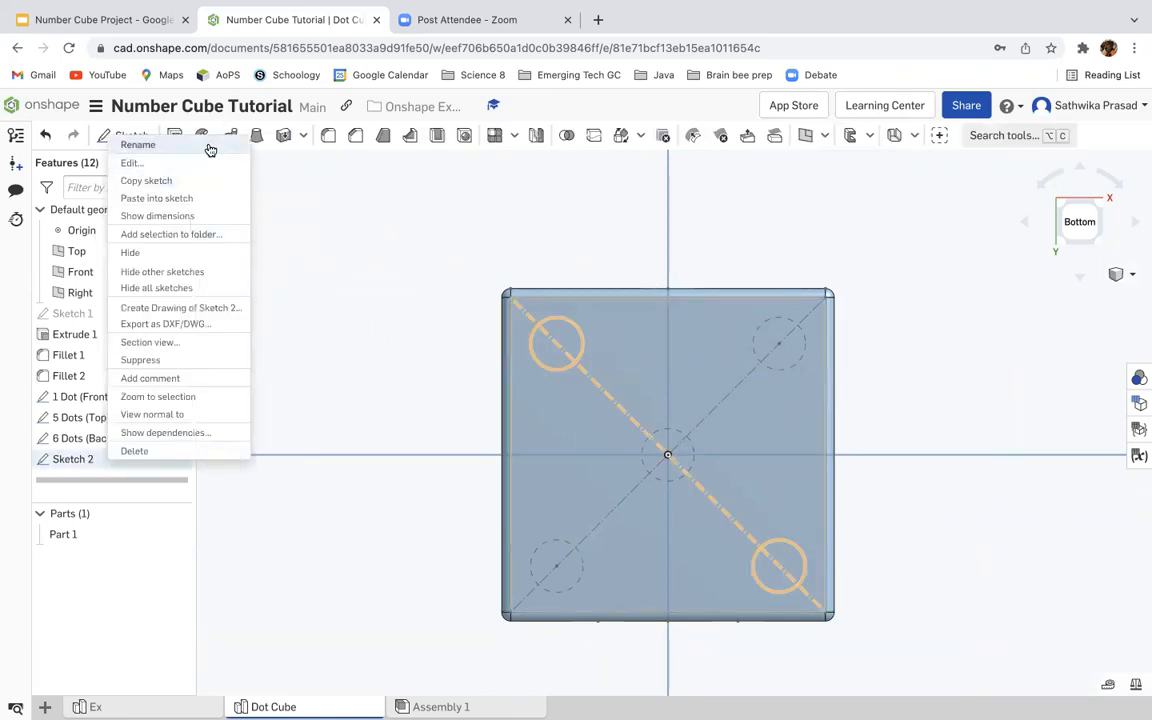
click(140, 131)
text(2 Dots (Bottom)
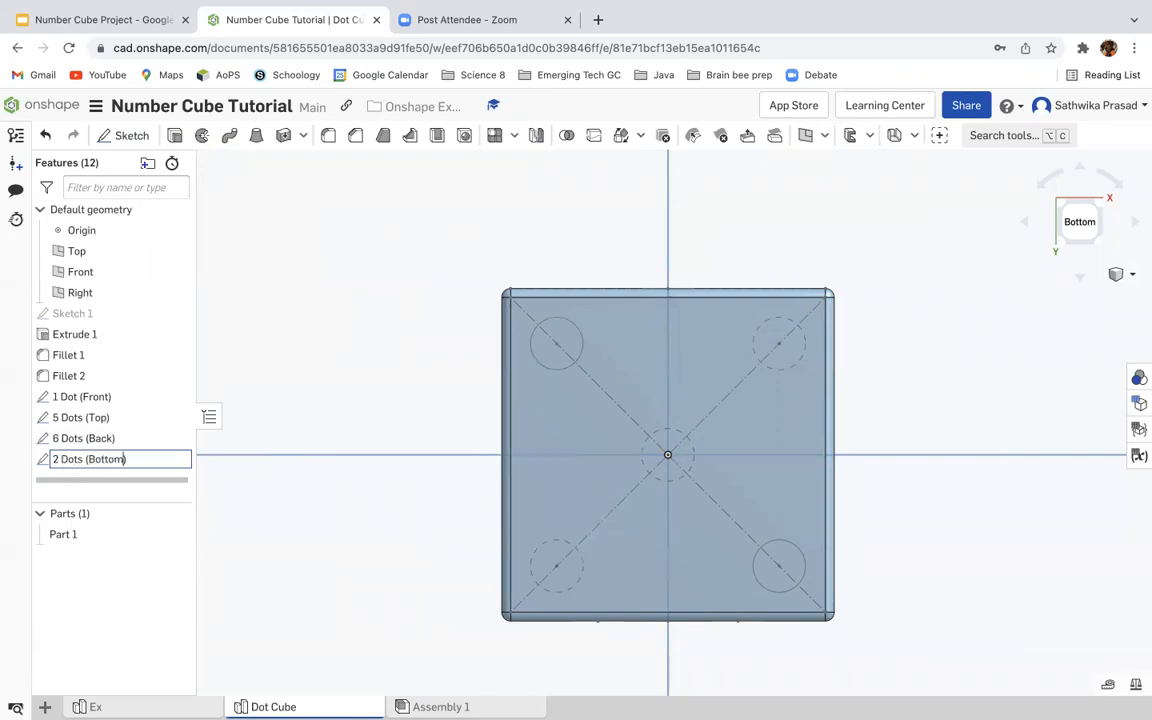
key(Return)
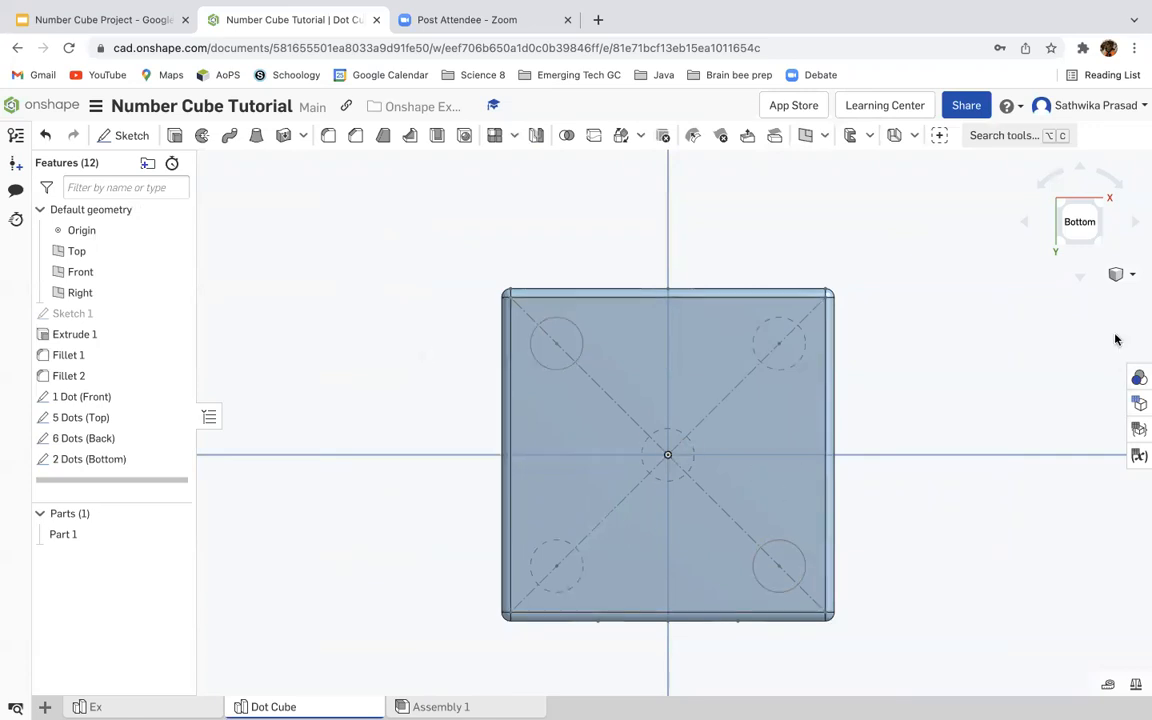
Step: Check the number cube orientations slide in Google Slides, and start a new sketch on the cube's left face in Onshape
click(1116, 273)
click(1085, 295)
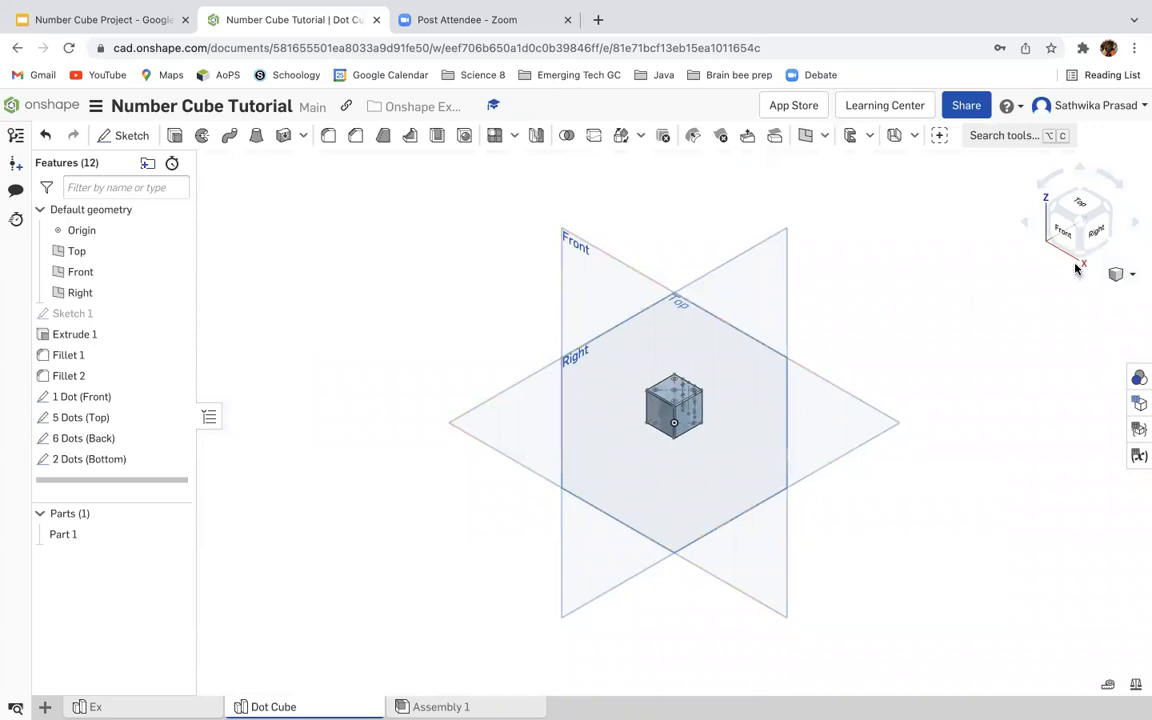
click(1060, 234)
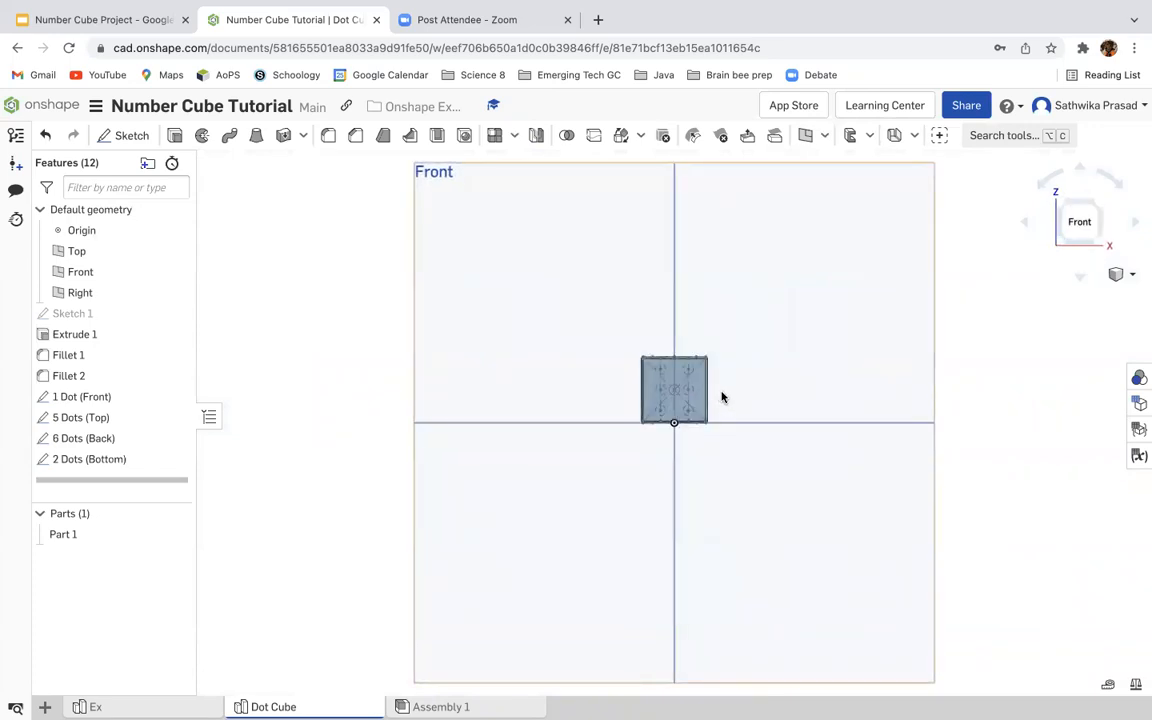
click(150, 20)
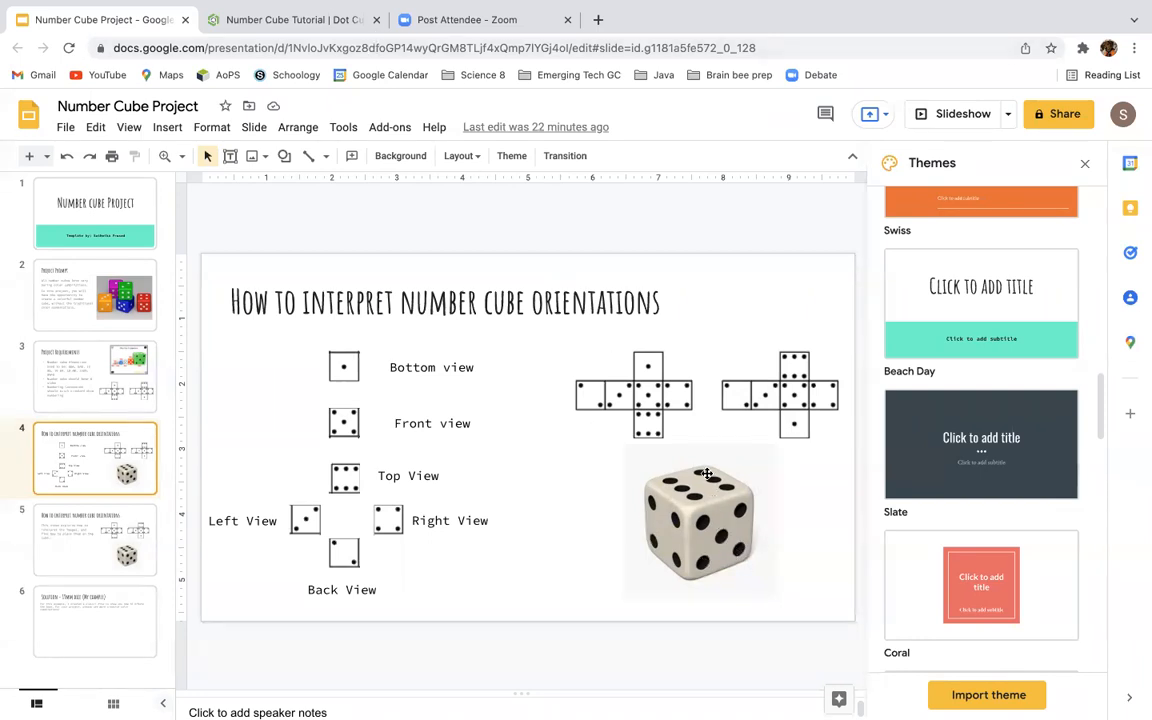
click(275, 20)
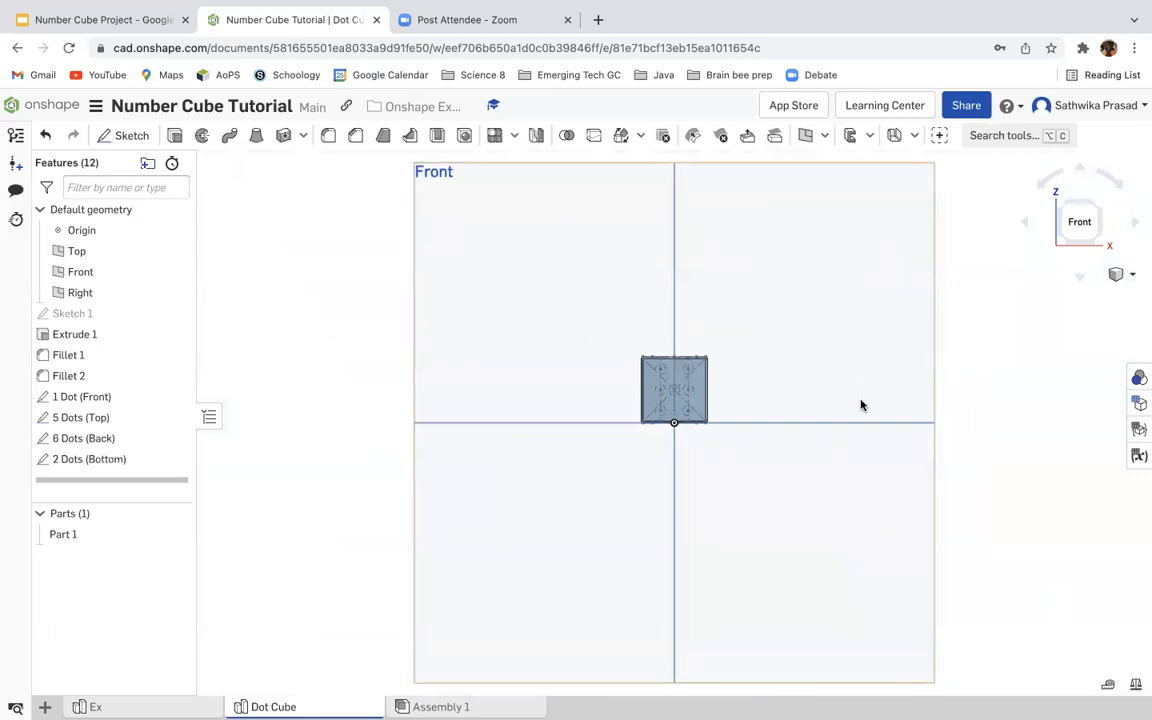
click(1133, 222)
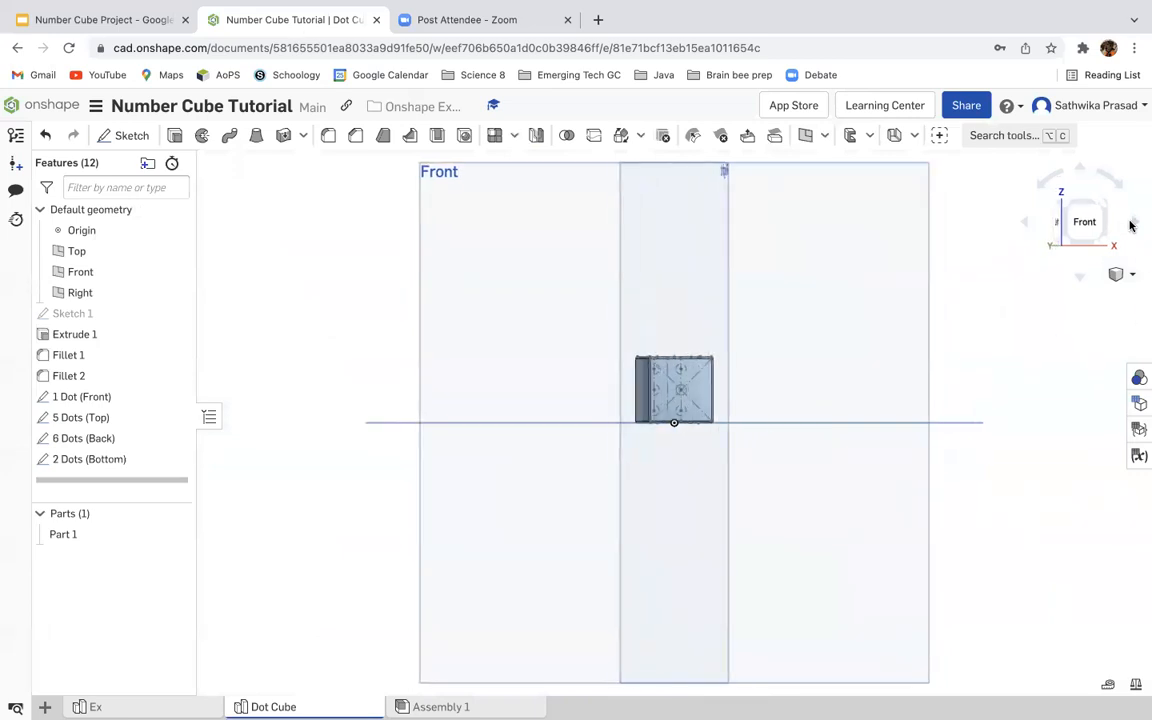
click(683, 390)
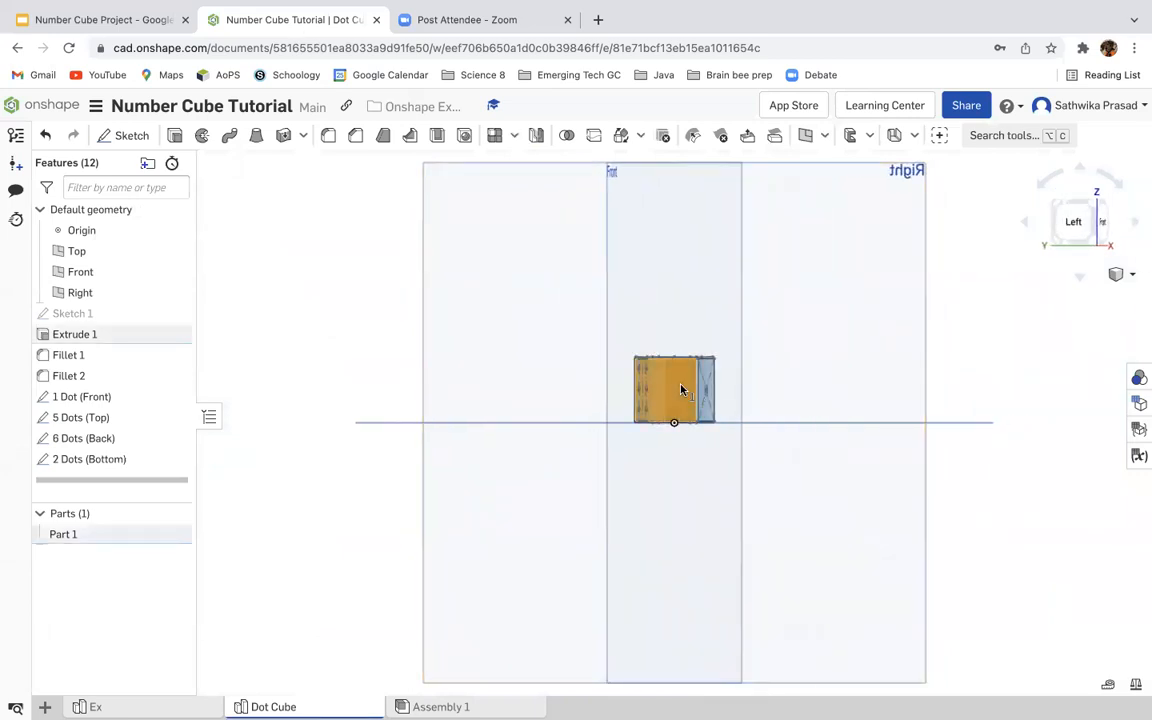
click(1074, 222)
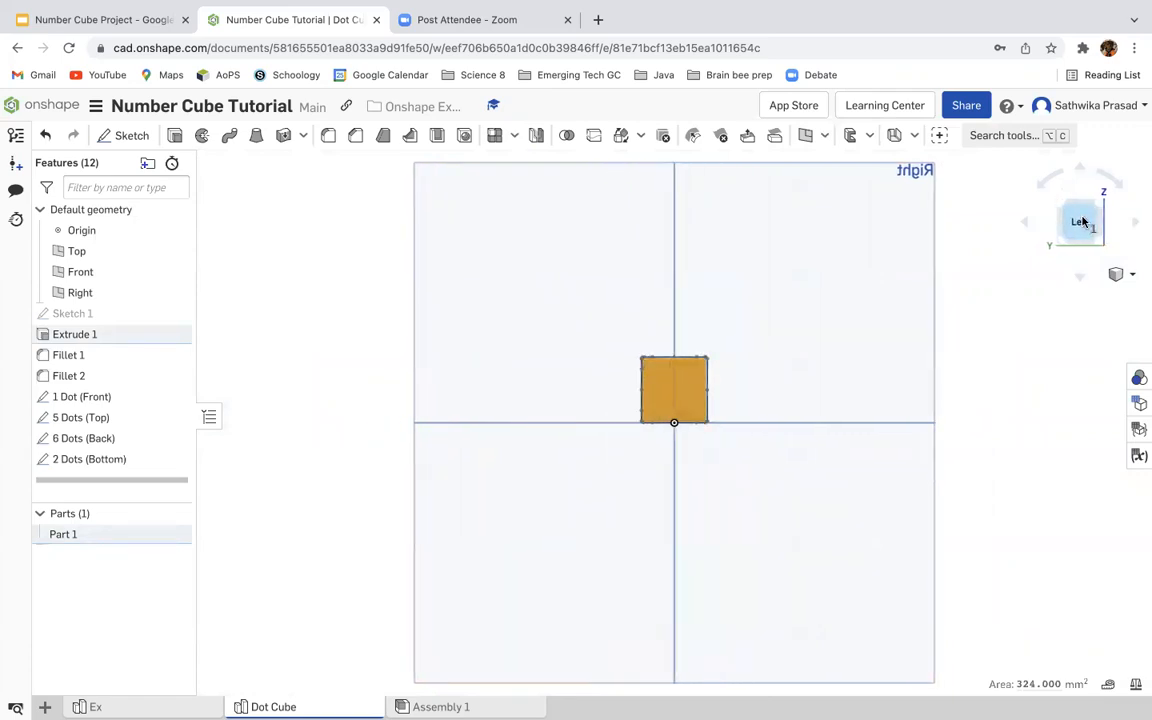
scroll(670, 407, up, 5)
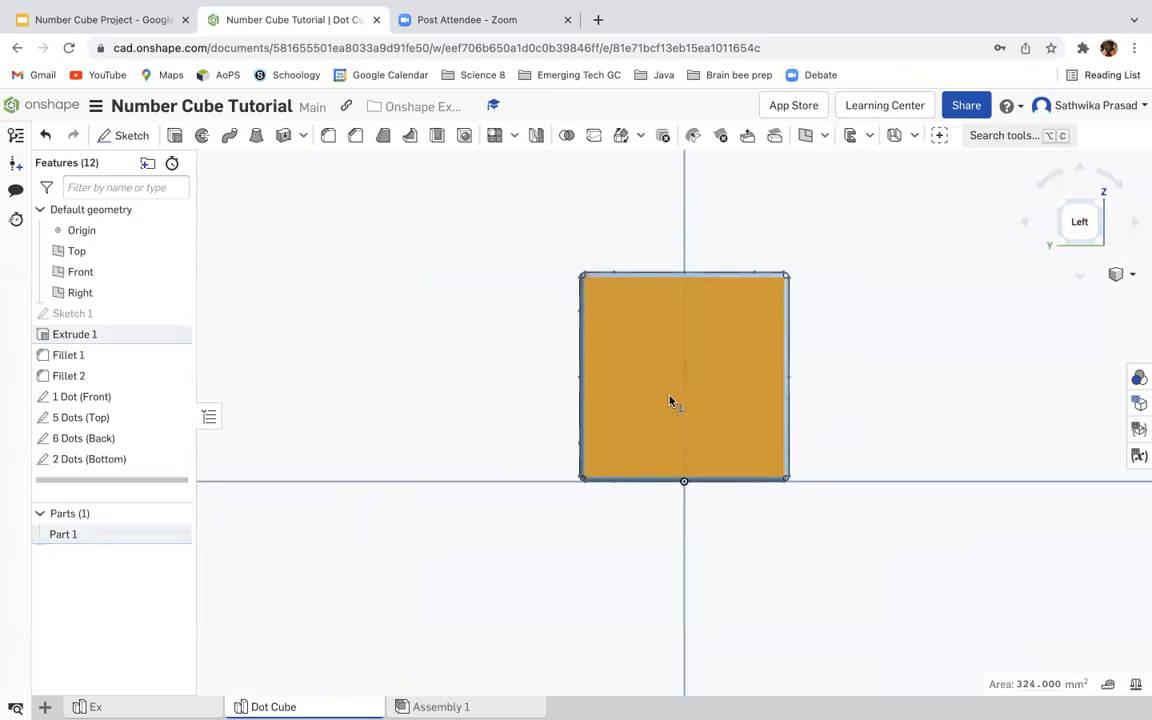
click(136, 138)
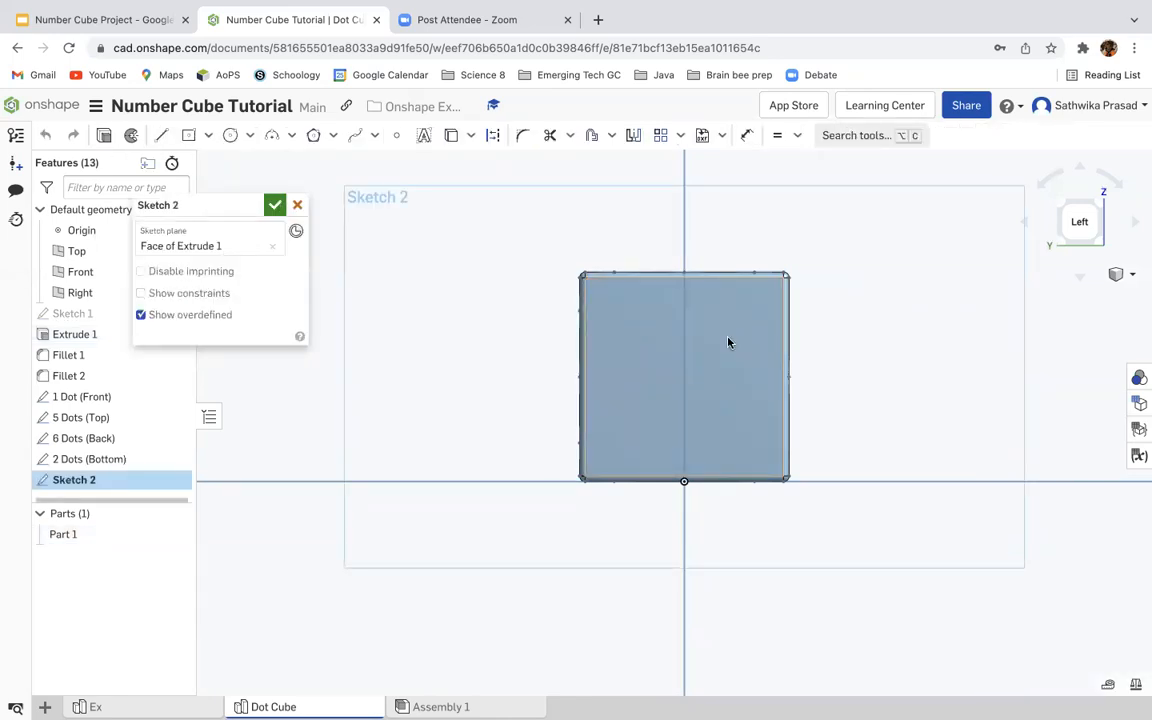
Step: Draw two 18 mm vertical lines across the left face, about 12 mm apart and one near each side edge, and make them construction geometry
click(158, 138)
click(615, 278)
click(615, 476)
key(Escape)
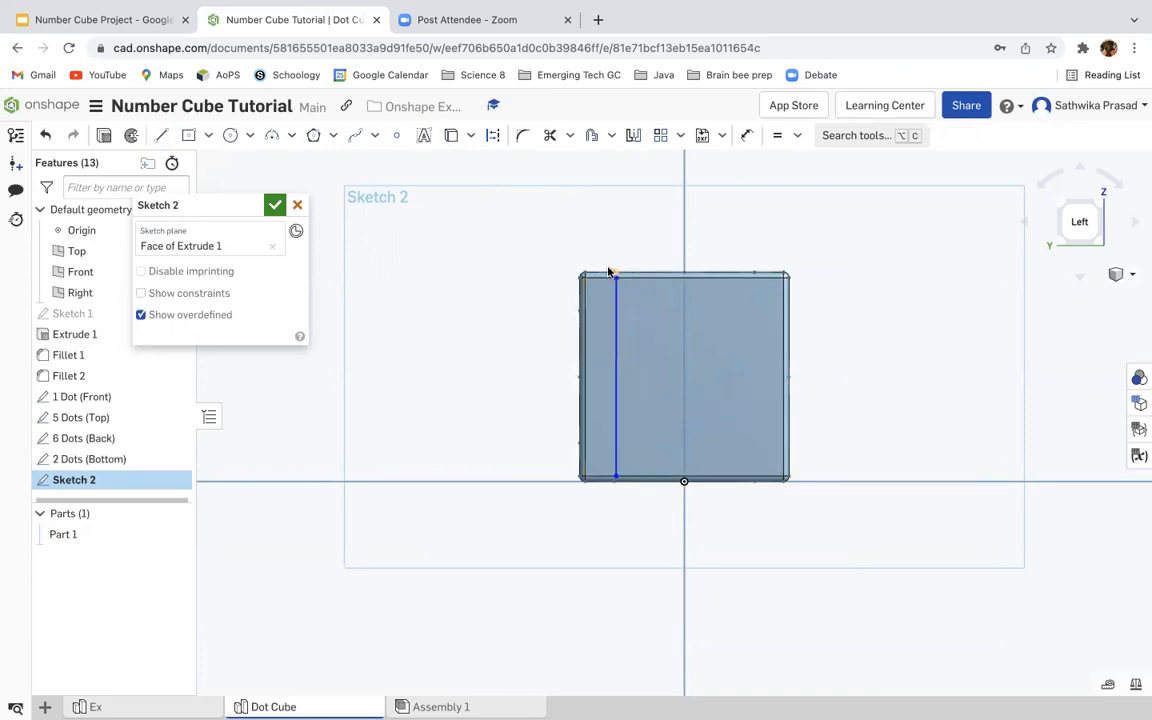
key(l)
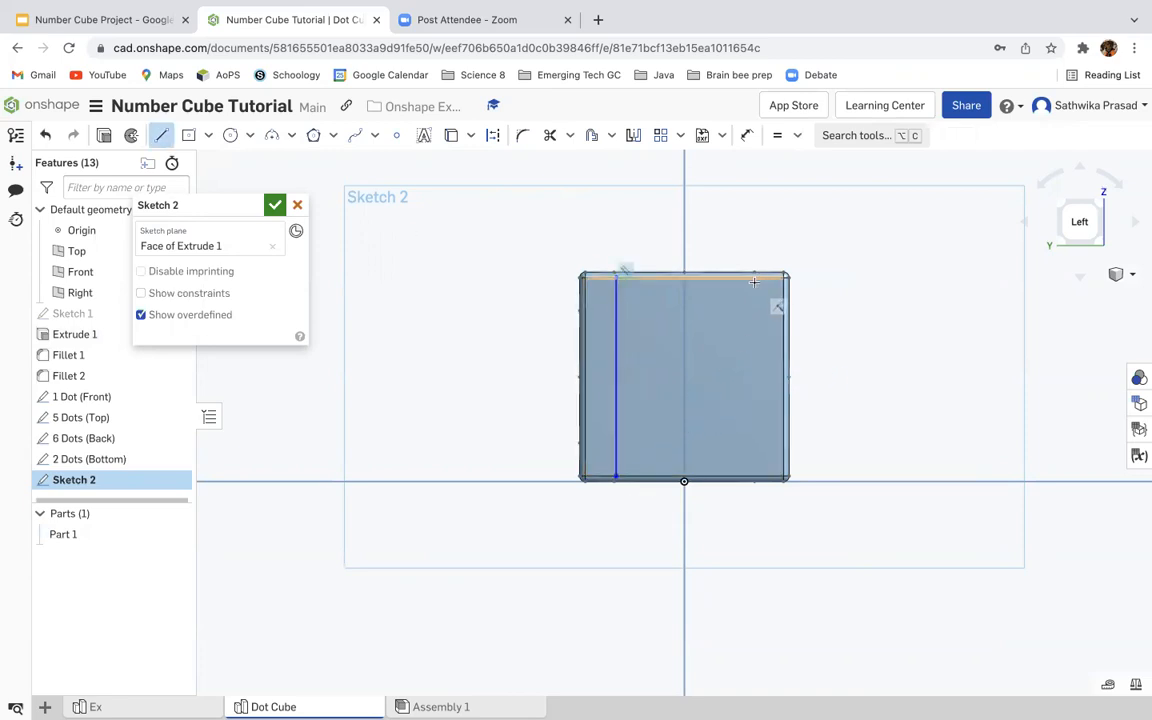
click(754, 279)
click(754, 476)
key(Escape)
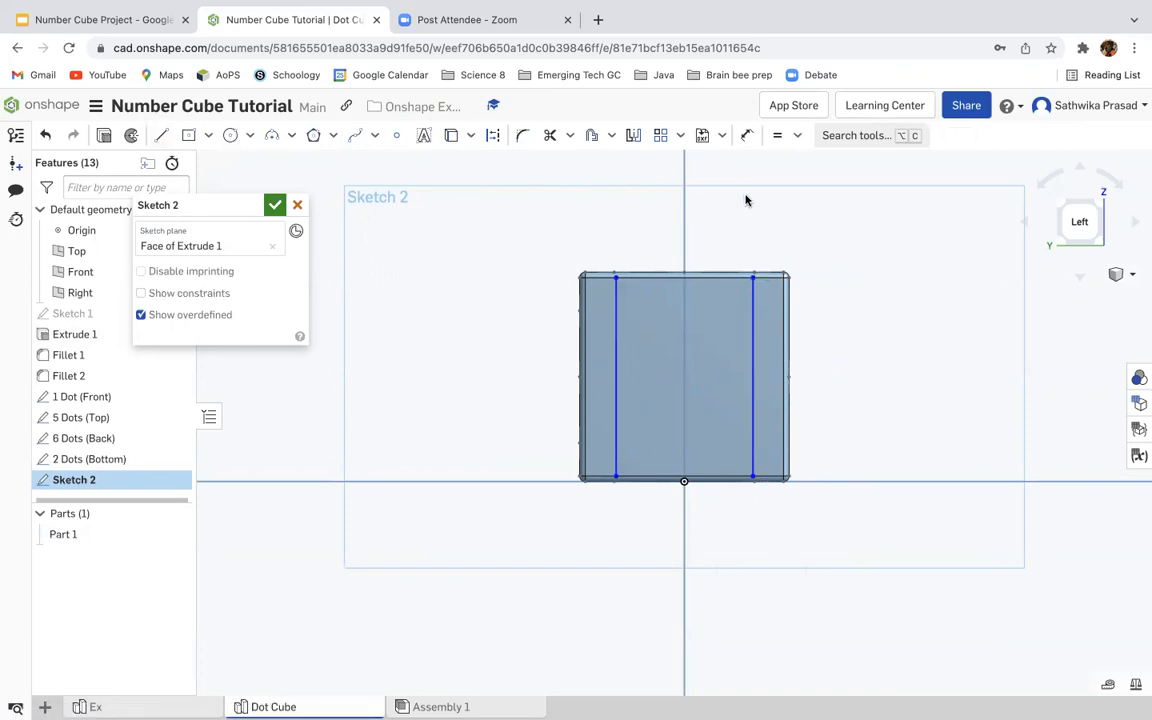
click(754, 335)
click(616, 352)
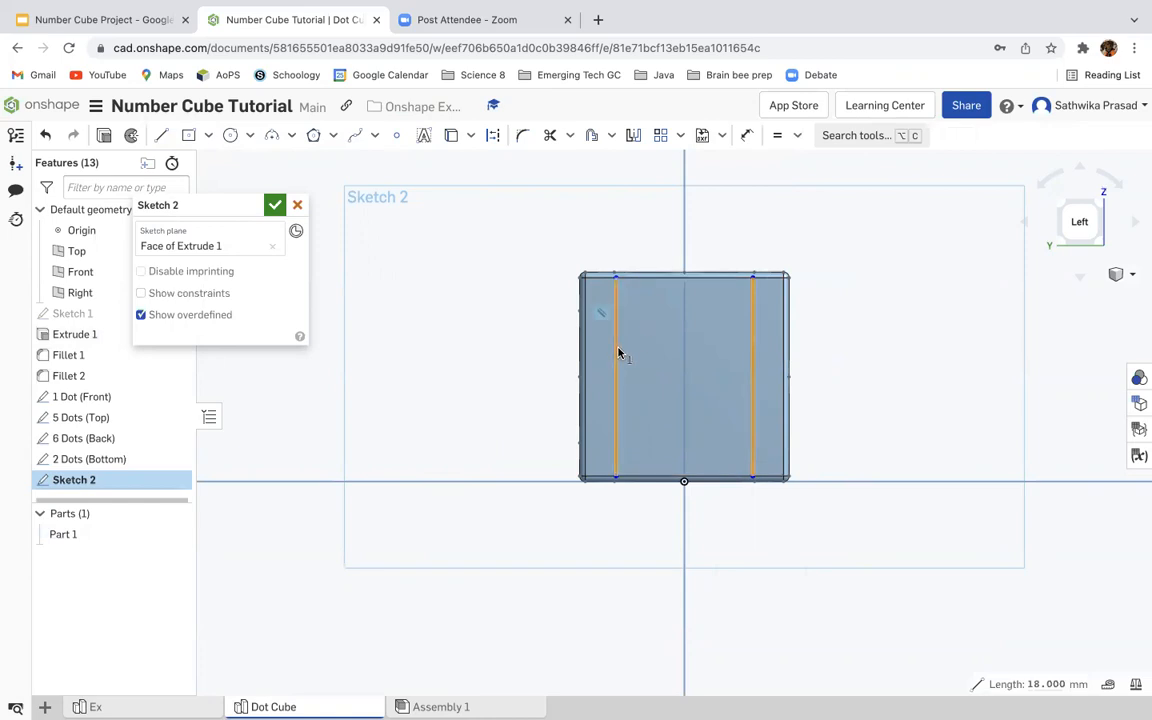
key(q)
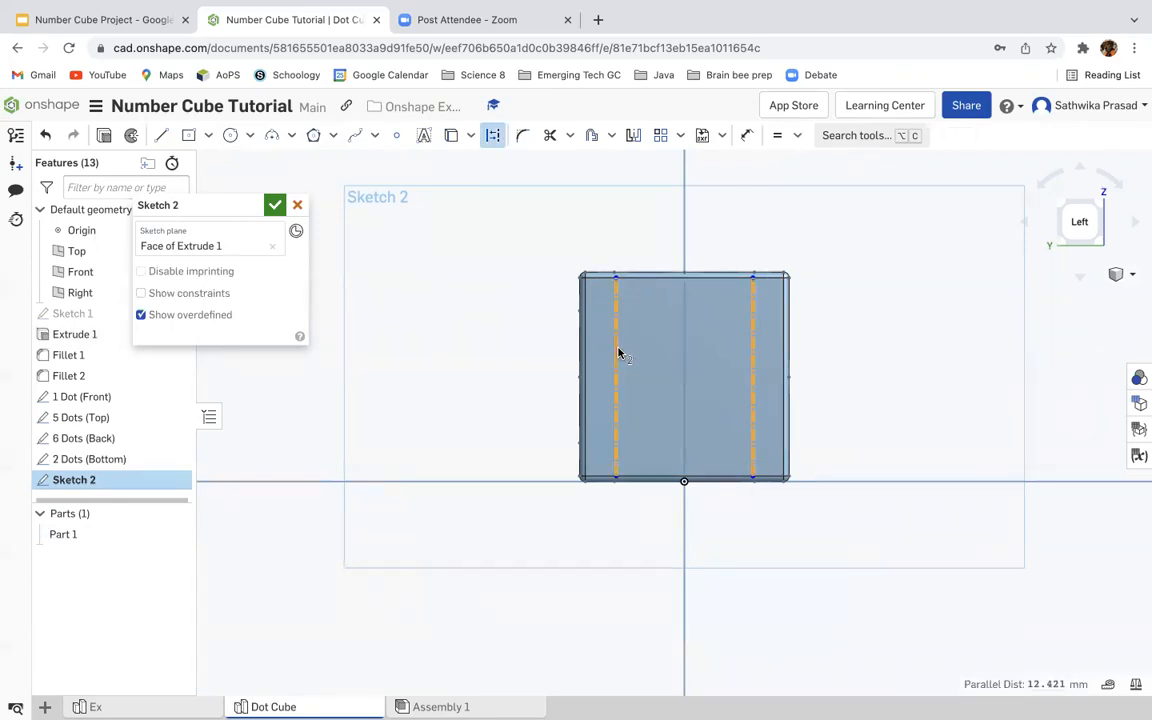
Step: Dimension the left-hand construction line at 5 mm from the face's left edge
click(747, 136)
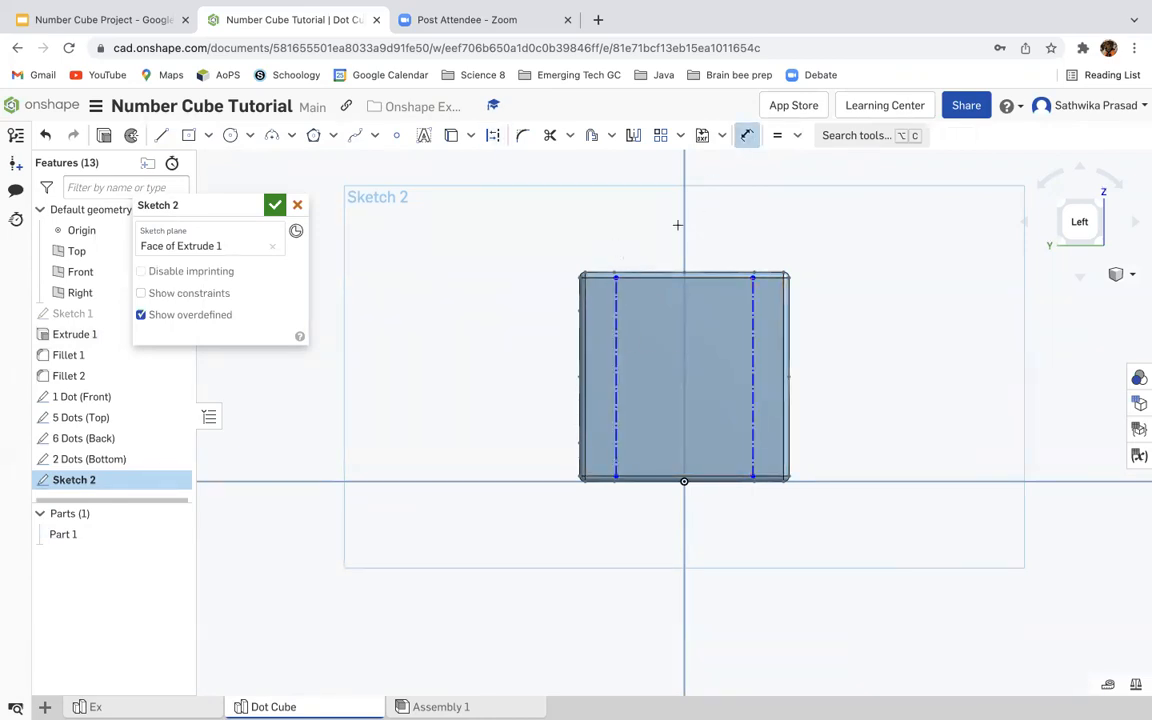
click(616, 310)
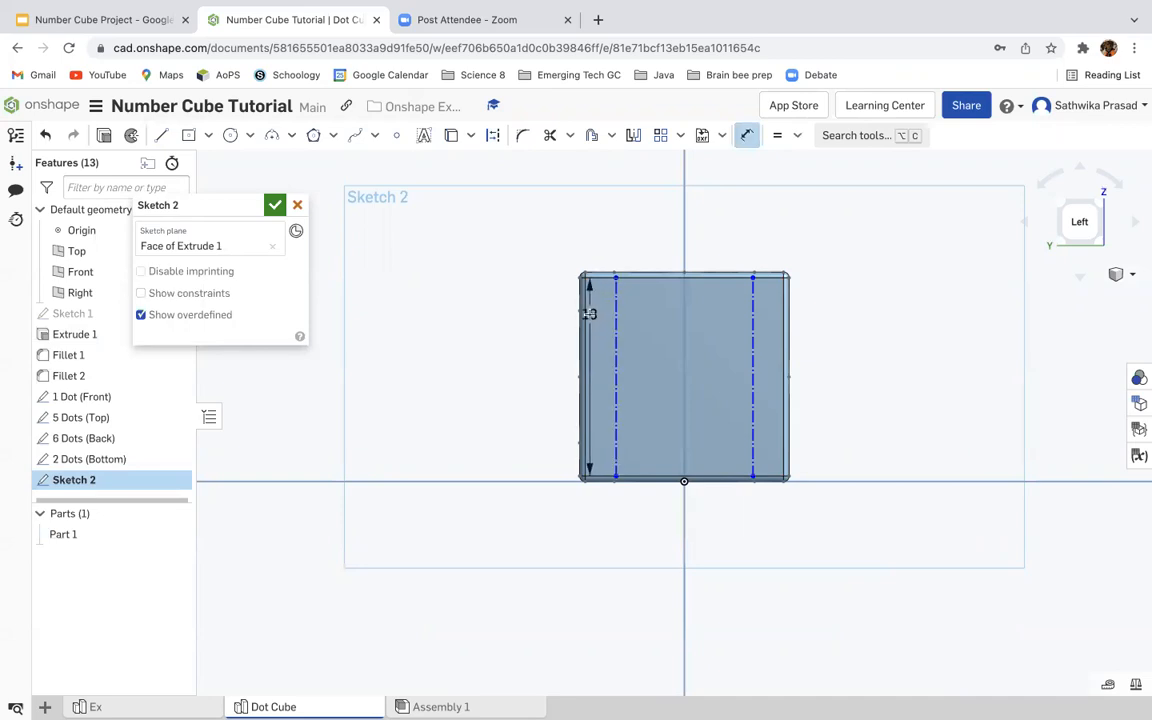
scroll(590, 316, up, 5)
scroll(590, 318, down, 6)
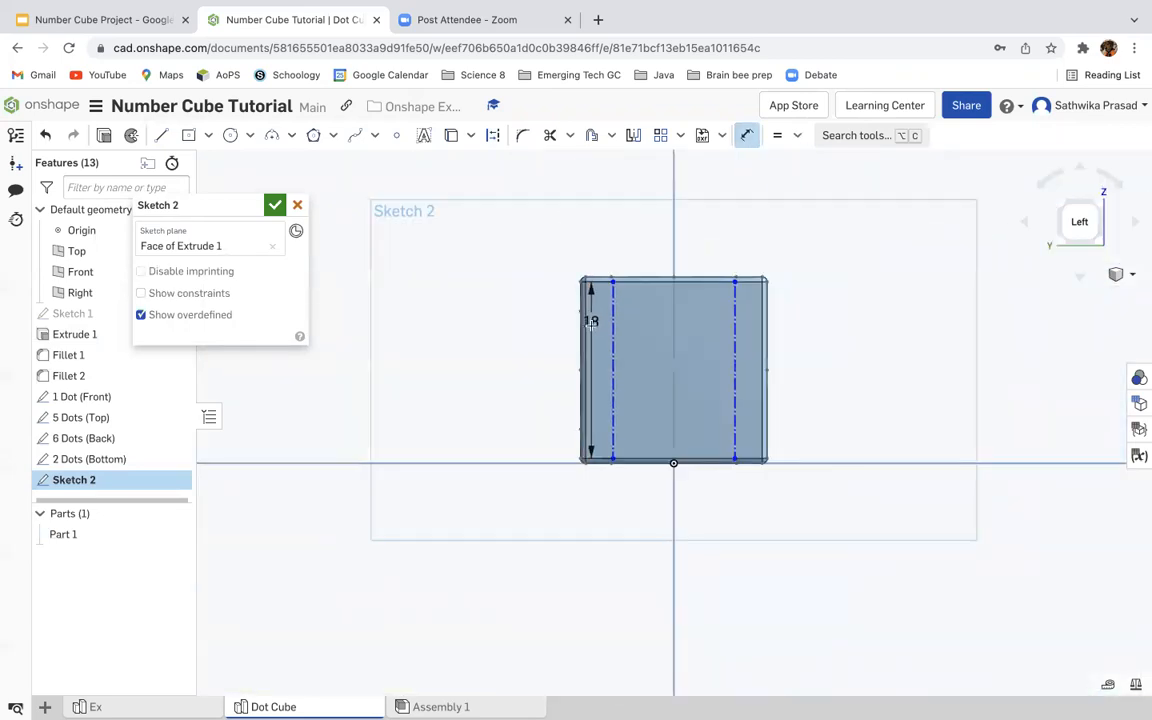
scroll(587, 328, up, 5)
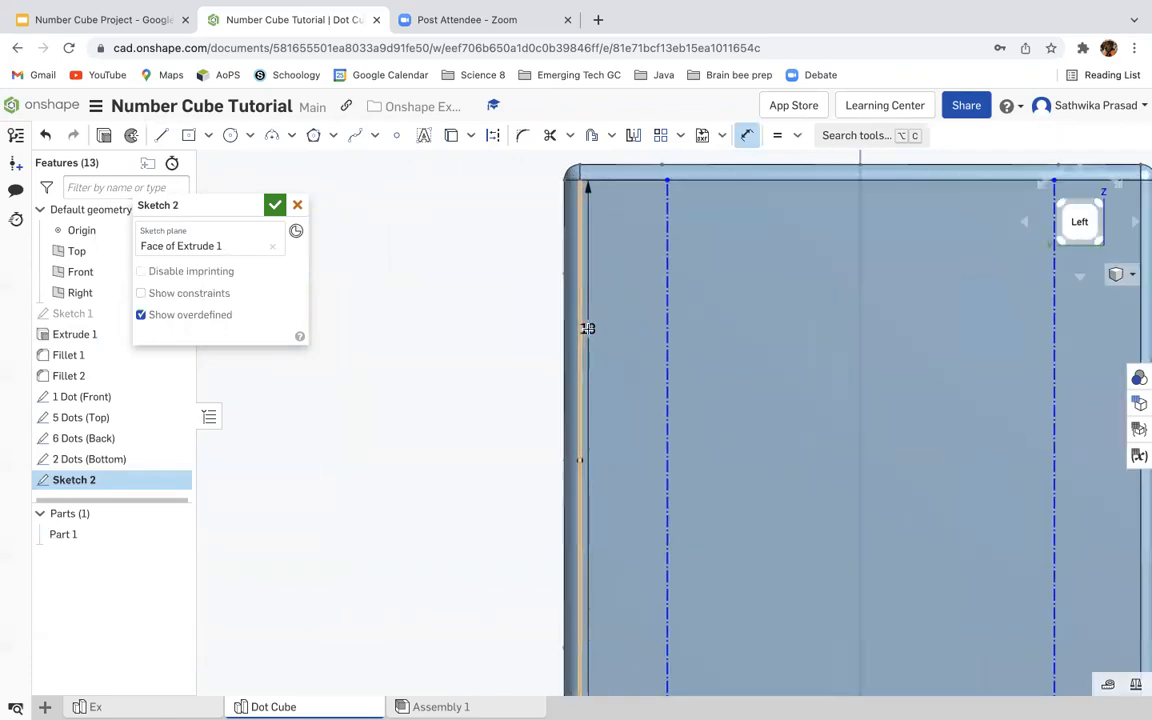
click(580, 340)
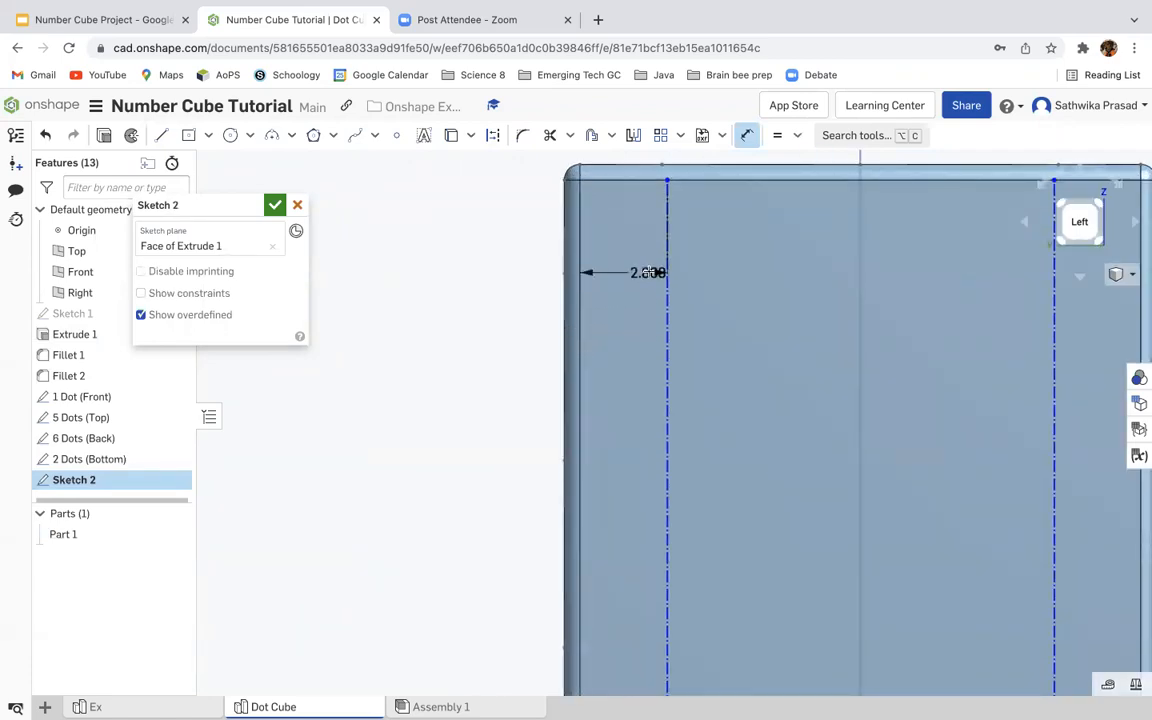
click(623, 231)
text(5)
key(Return)
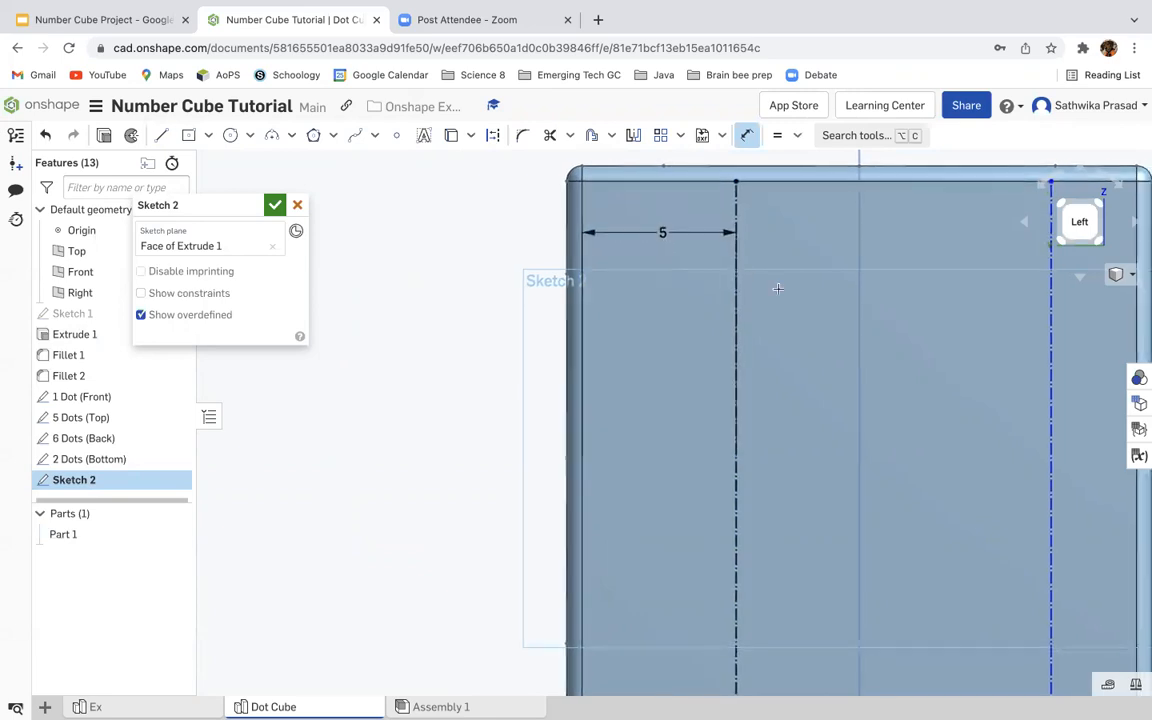
Step: Dimension the right-hand construction line at 5 mm from the face's right edge
click(1058, 240)
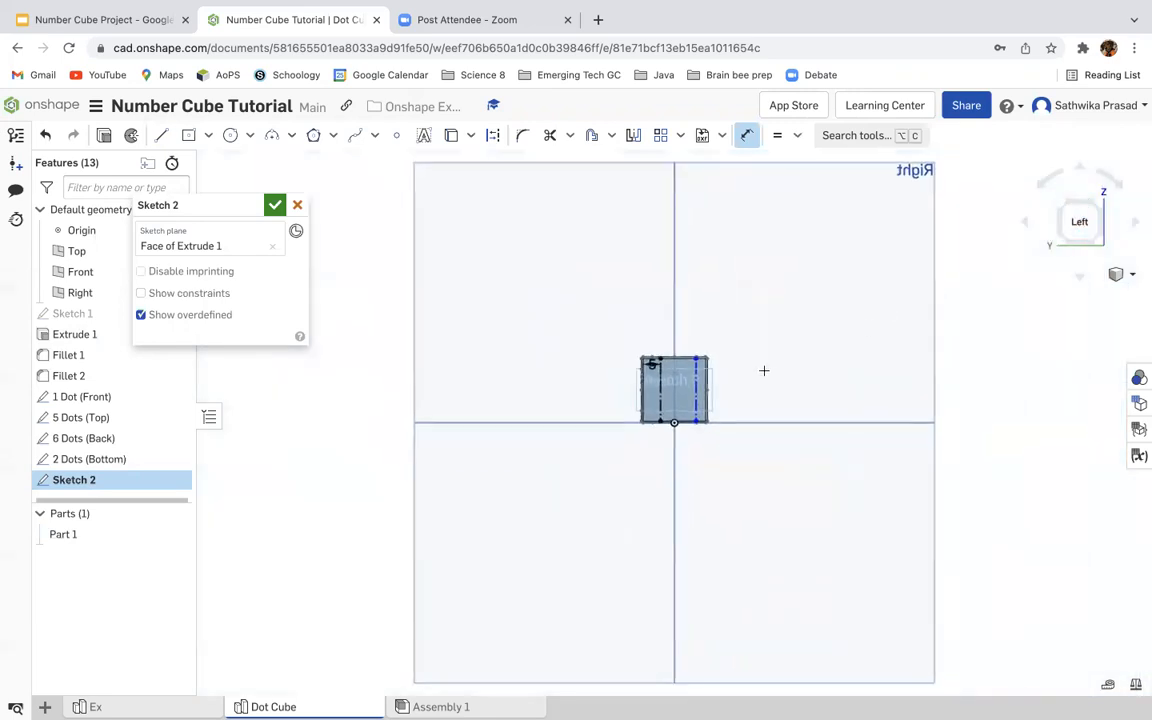
scroll(693, 389, up, 8)
scroll(693, 389, down, 6)
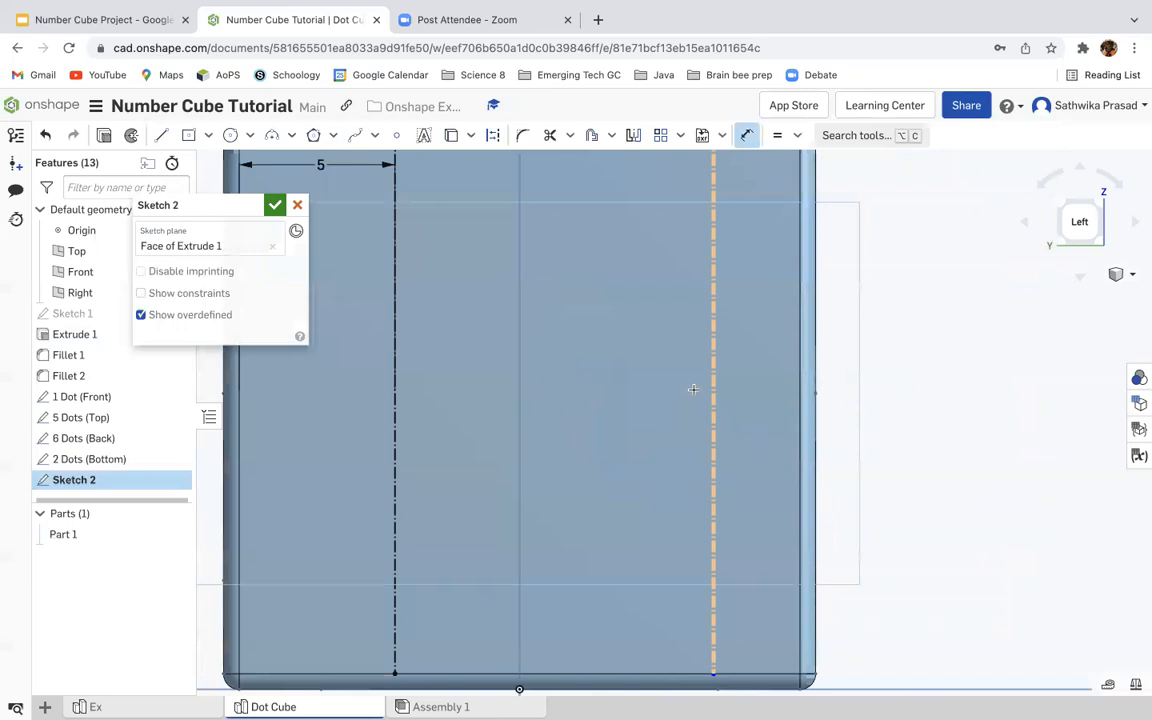
click(703, 390)
click(757, 398)
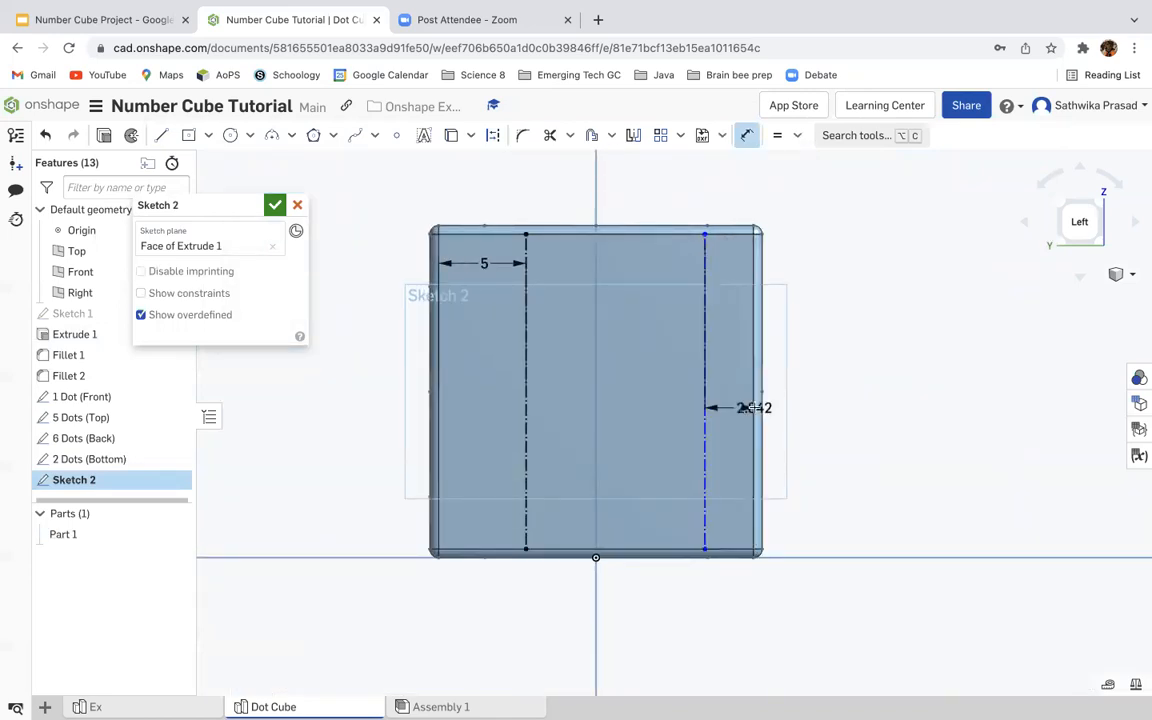
click(815, 227)
key(Return)
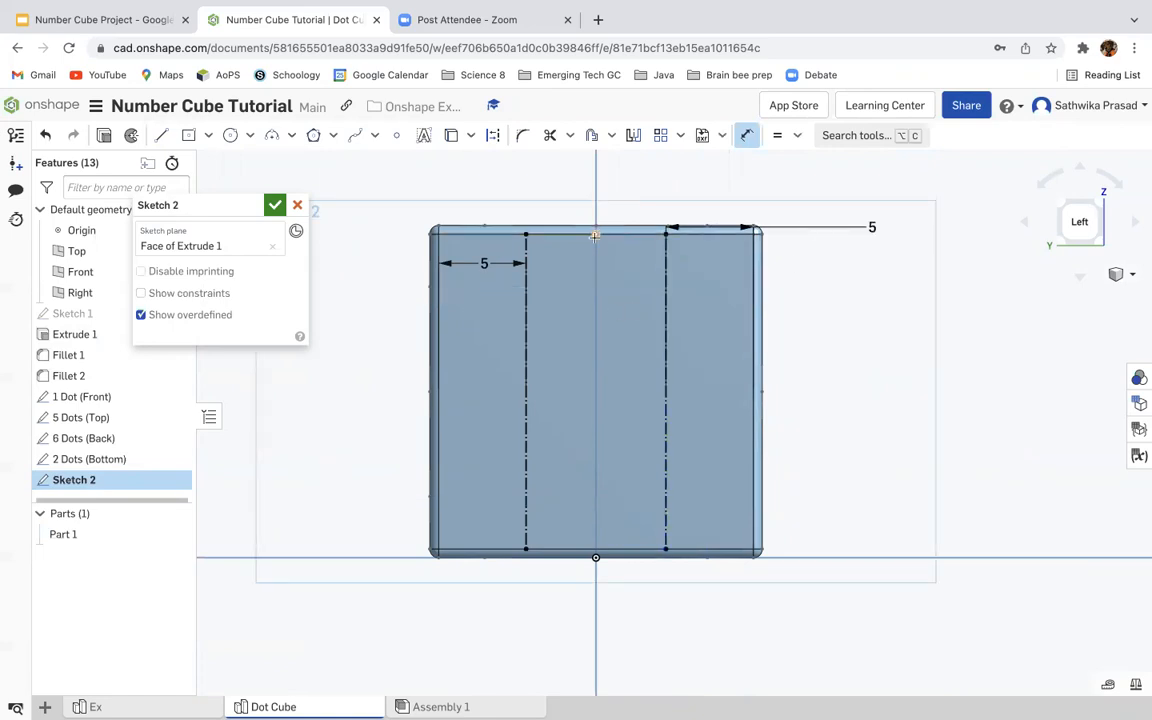
Step: Draw an 18 mm vertical line through the middle of the left face and make it construction geometry
key(l)
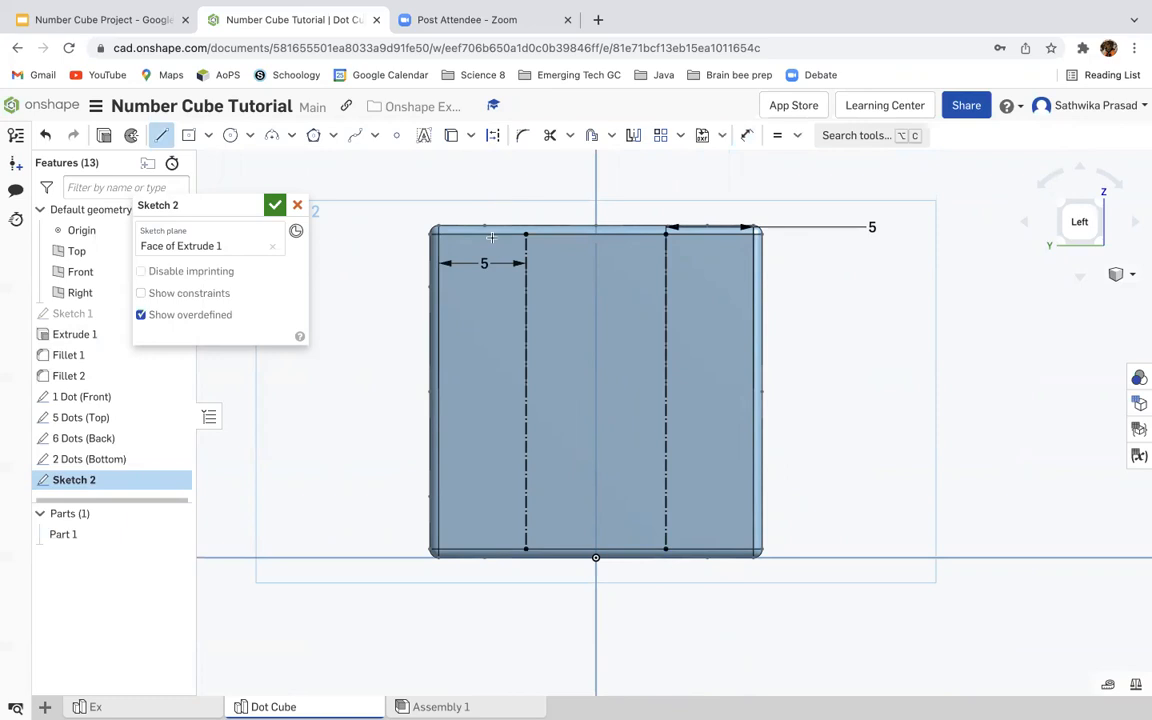
click(597, 233)
click(596, 557)
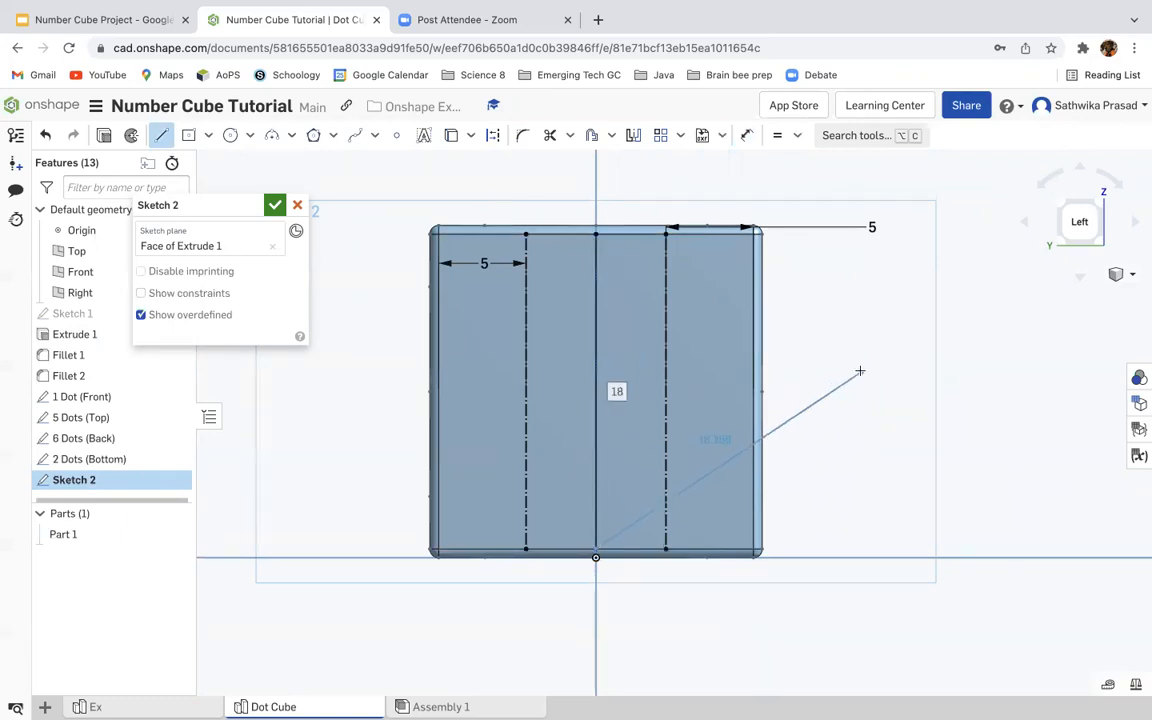
key(Escape)
key(Escape)
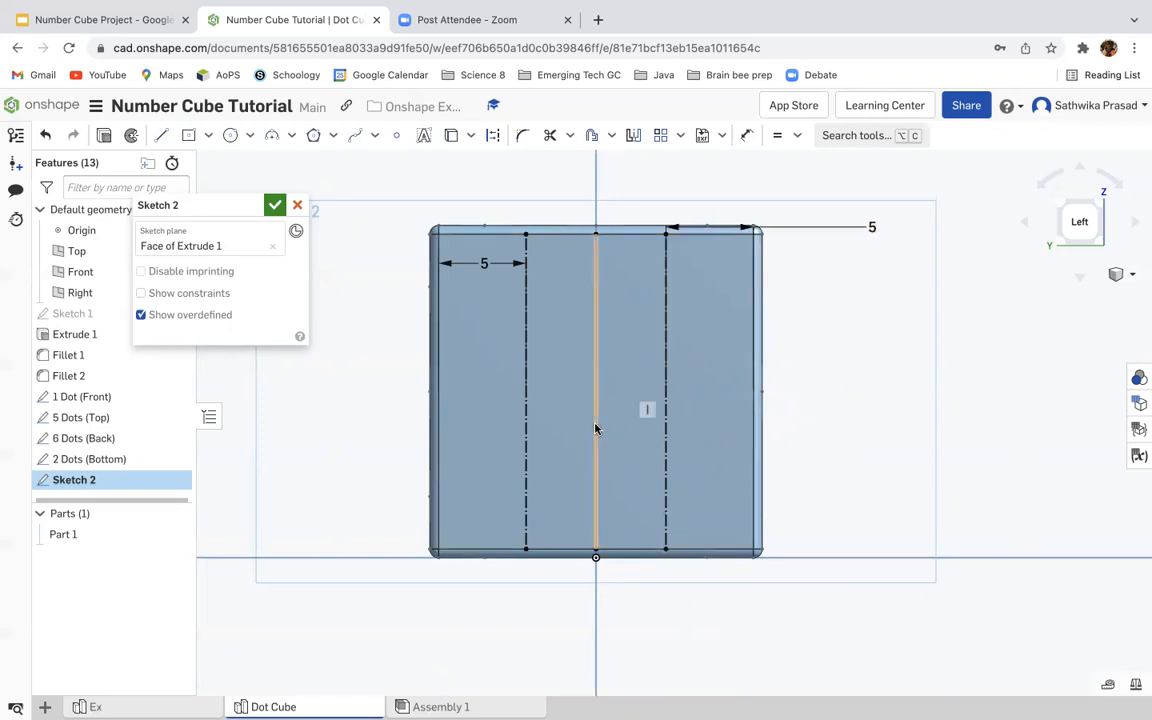
key(l)
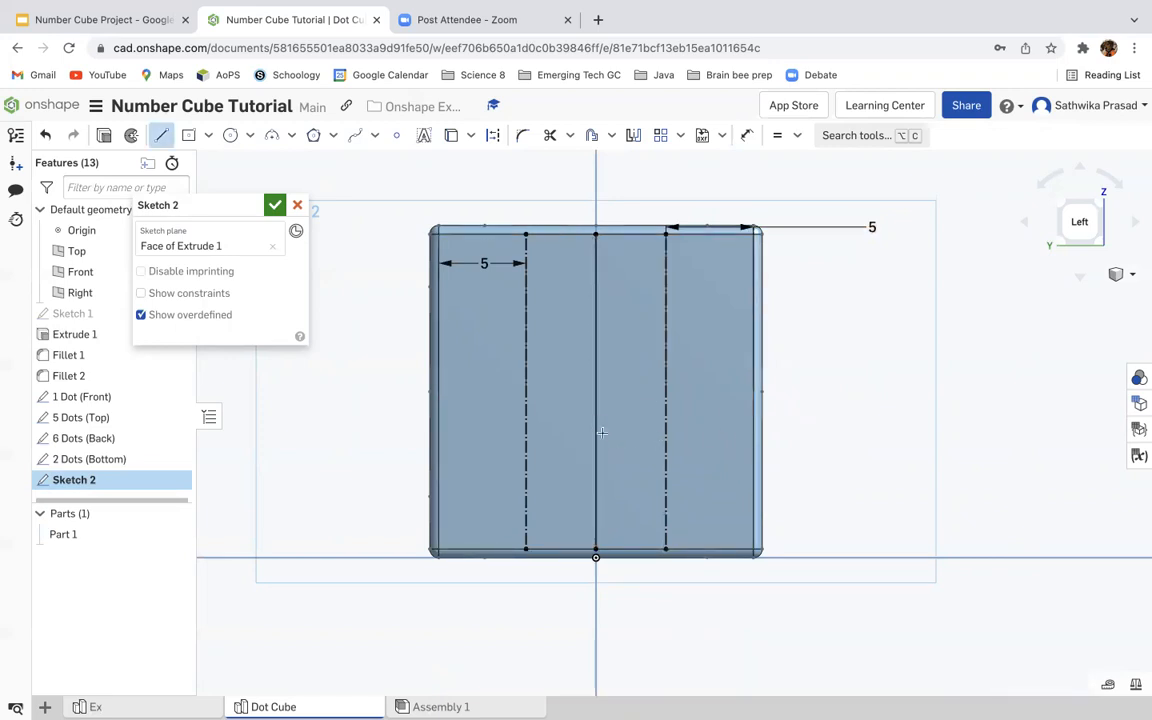
key(Escape)
click(597, 441)
key(q)
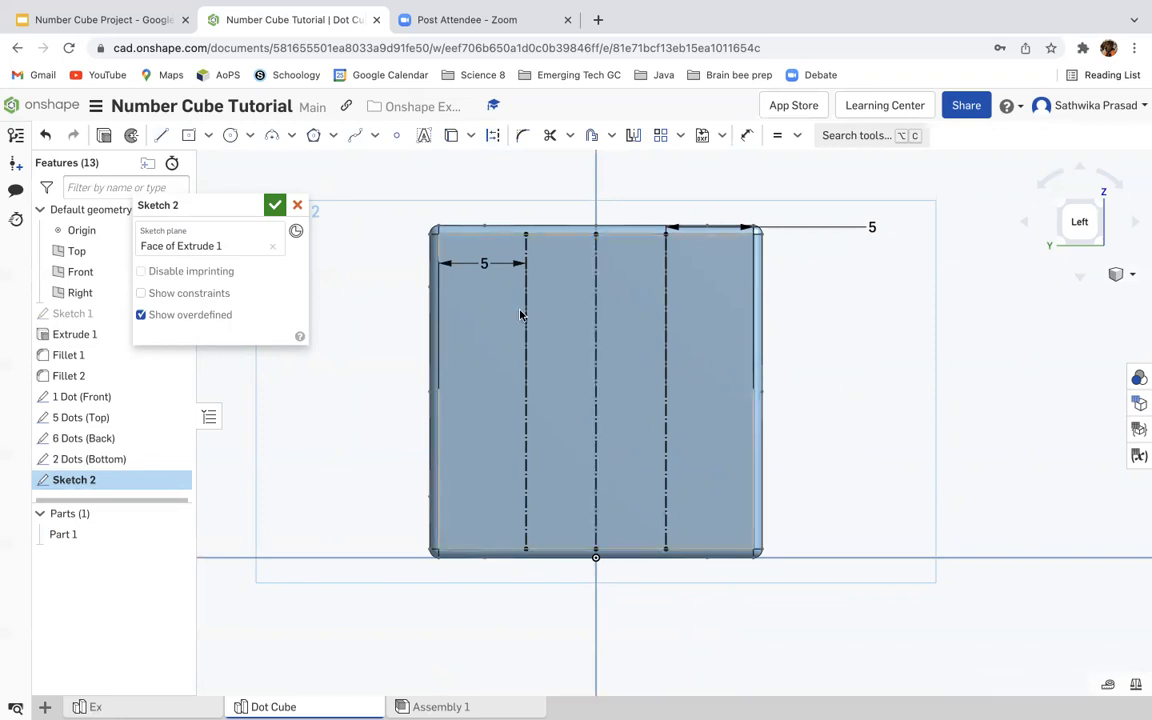
Step: Sketch two circles on the left-hand construction line, an upper one about 3.3 mm and a lower one about 4 mm in diameter
click(232, 136)
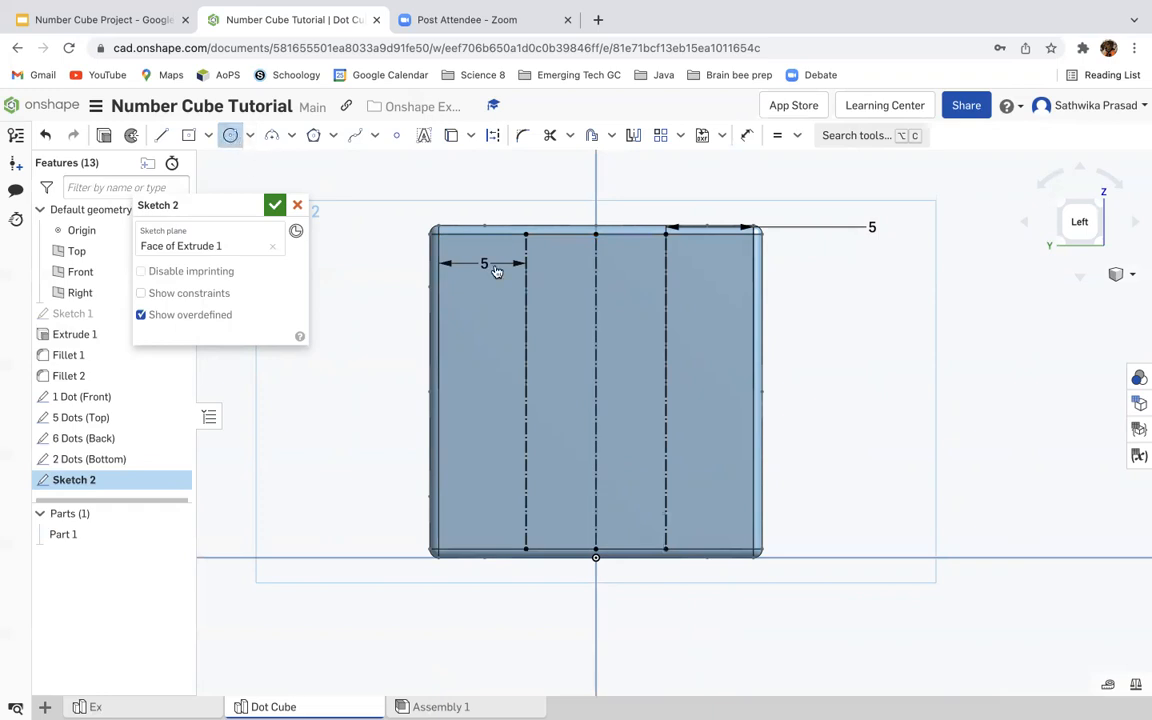
click(526, 301)
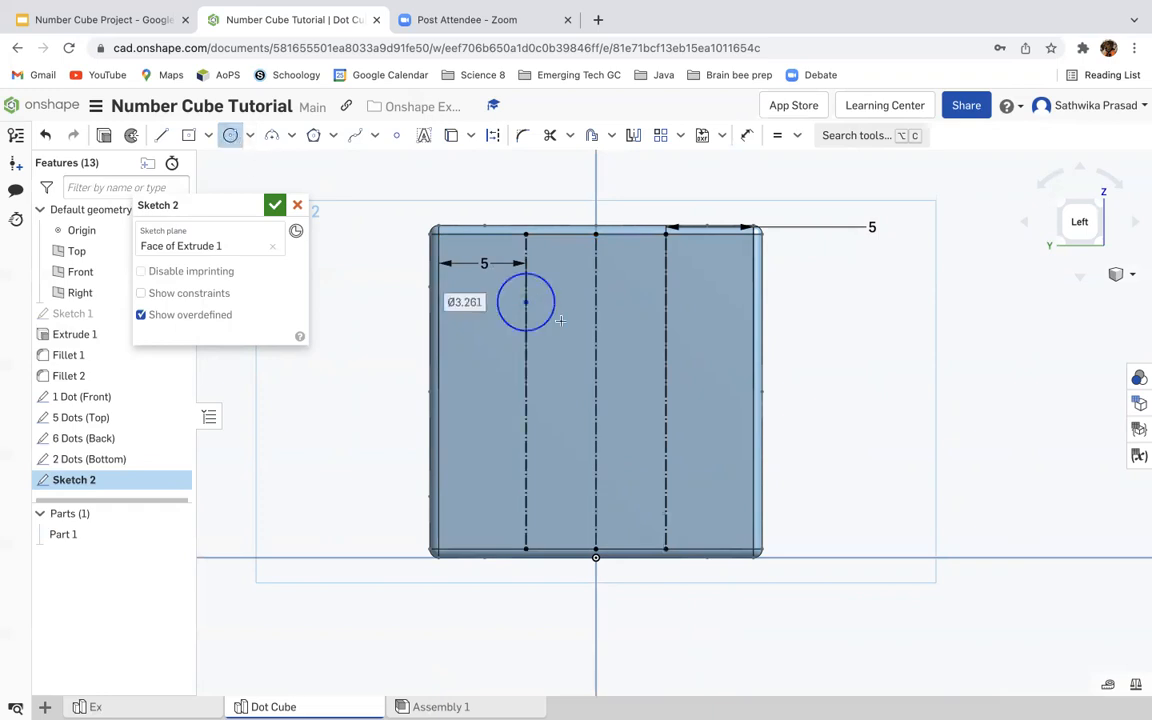
click(526, 451)
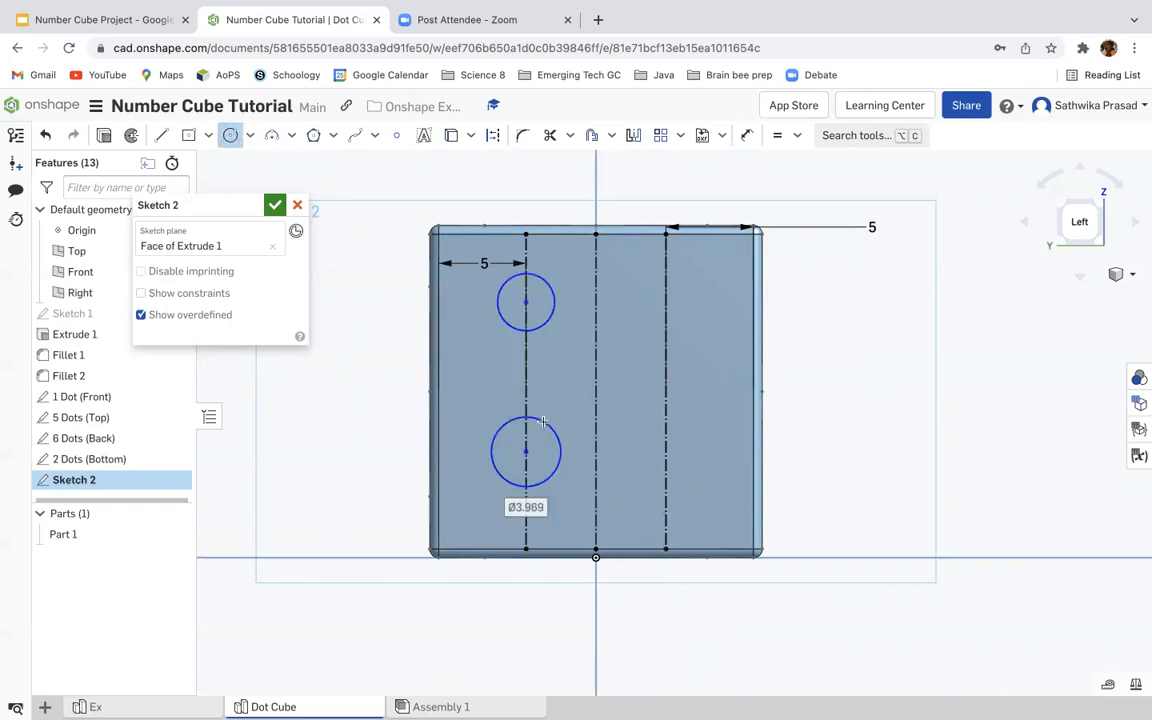
key(Escape)
Step: Set the lower circle's diameter to 3 mm and make the upper circle equal to it
key(d)
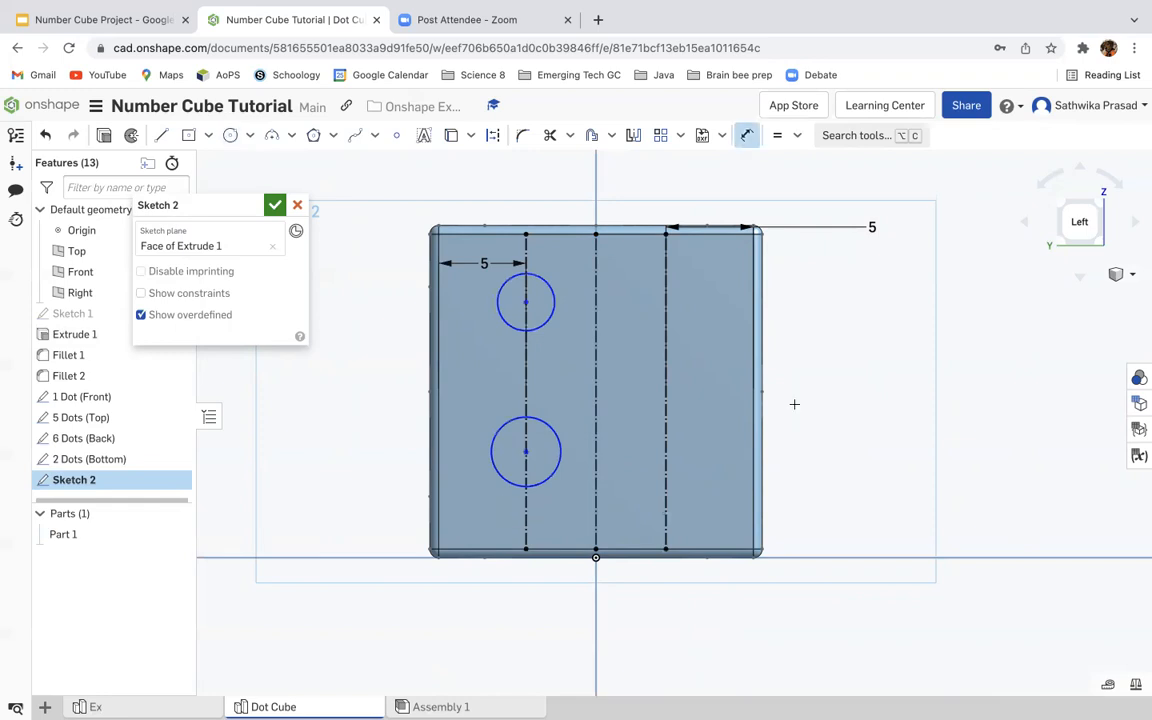
click(562, 424)
click(555, 395)
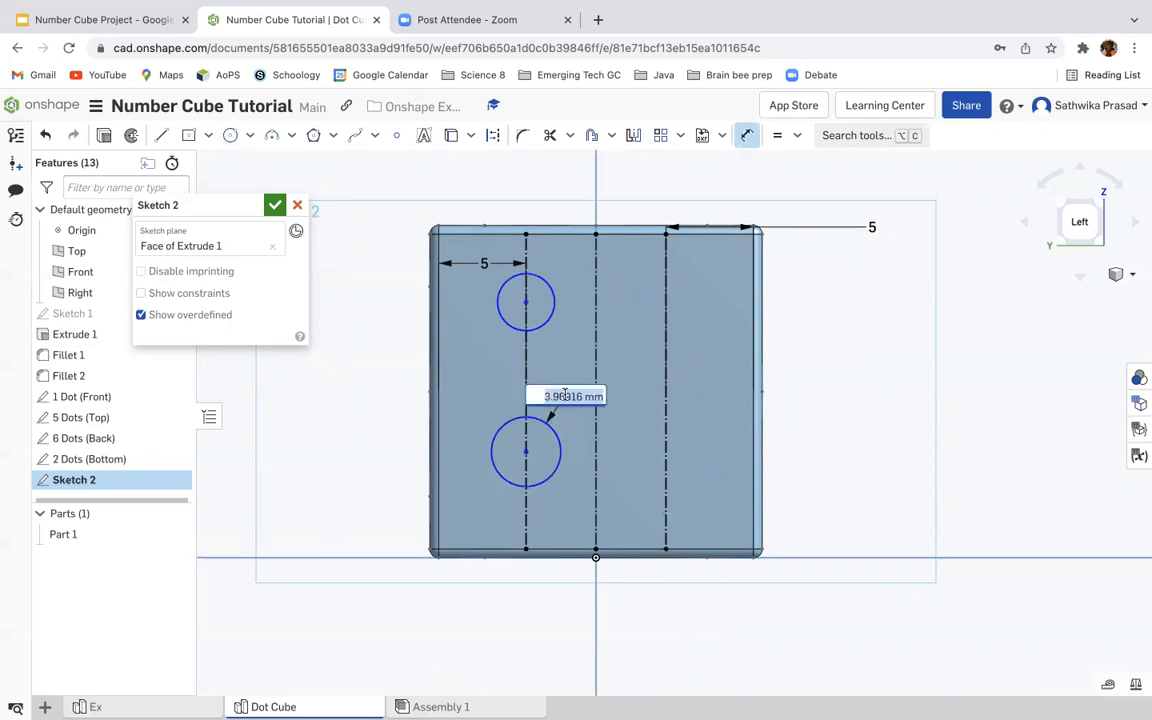
text(3)
key(Return)
click(777, 135)
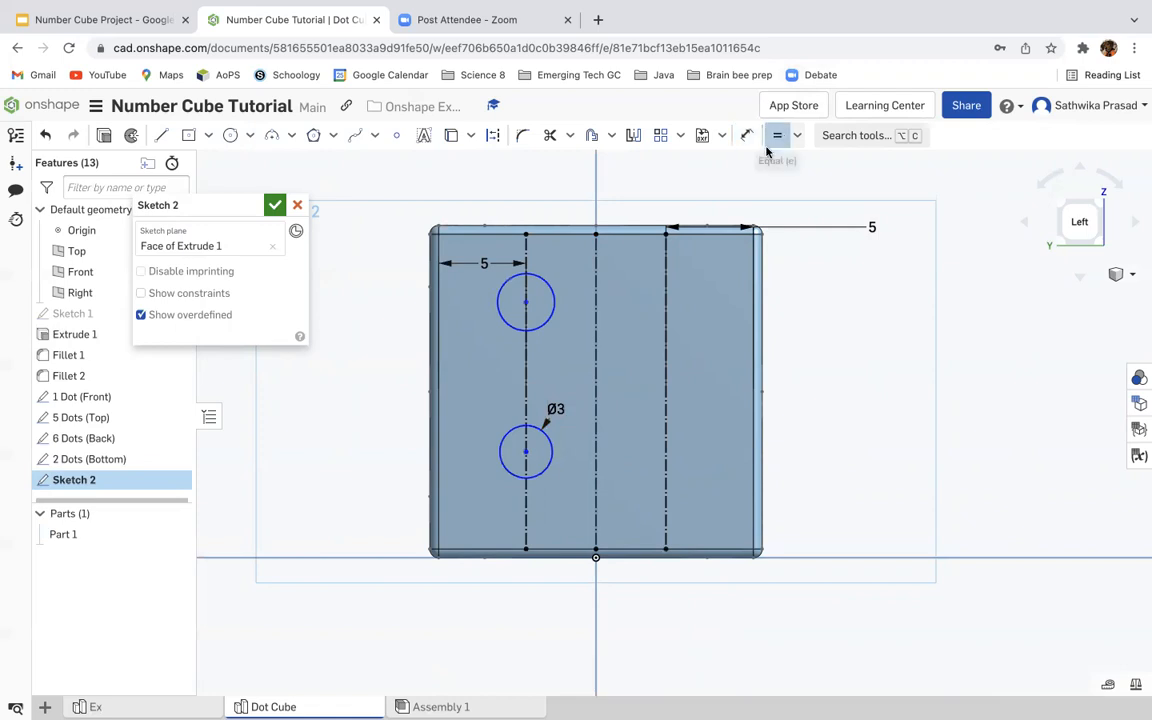
click(538, 427)
click(550, 290)
key(Escape)
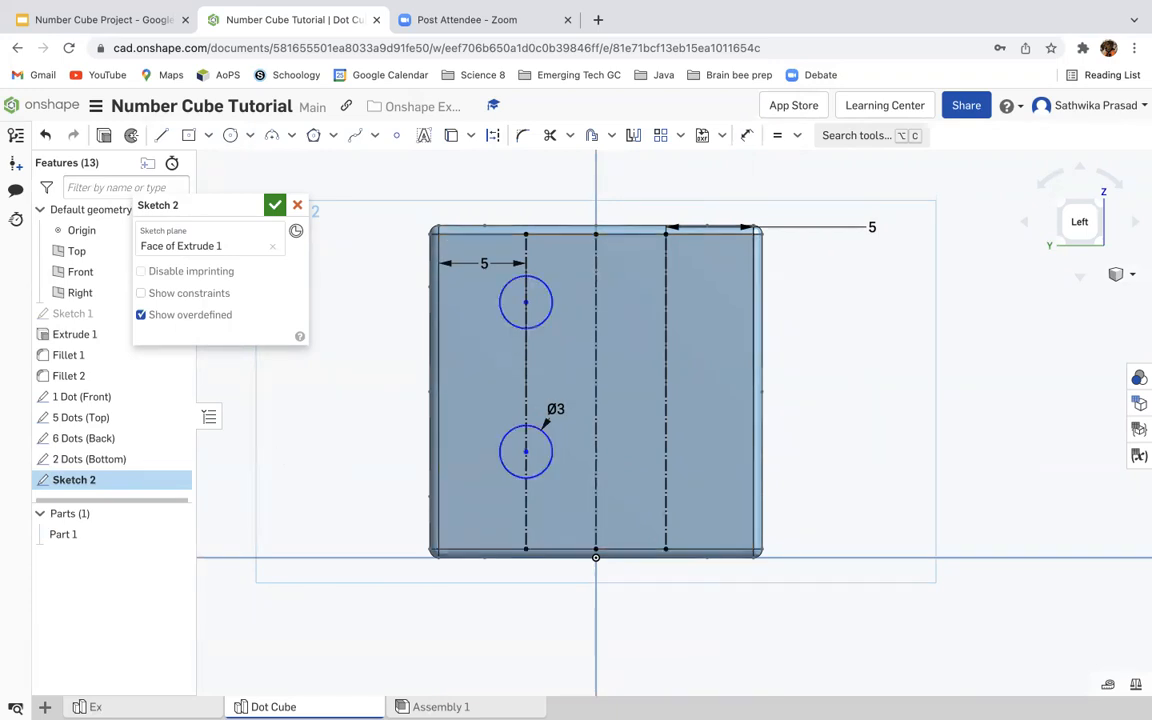
Step: Close the open Sketch 4 in the Ex part studio, and in Dot Cube dimension the two circle centres 8 mm apart
click(110, 707)
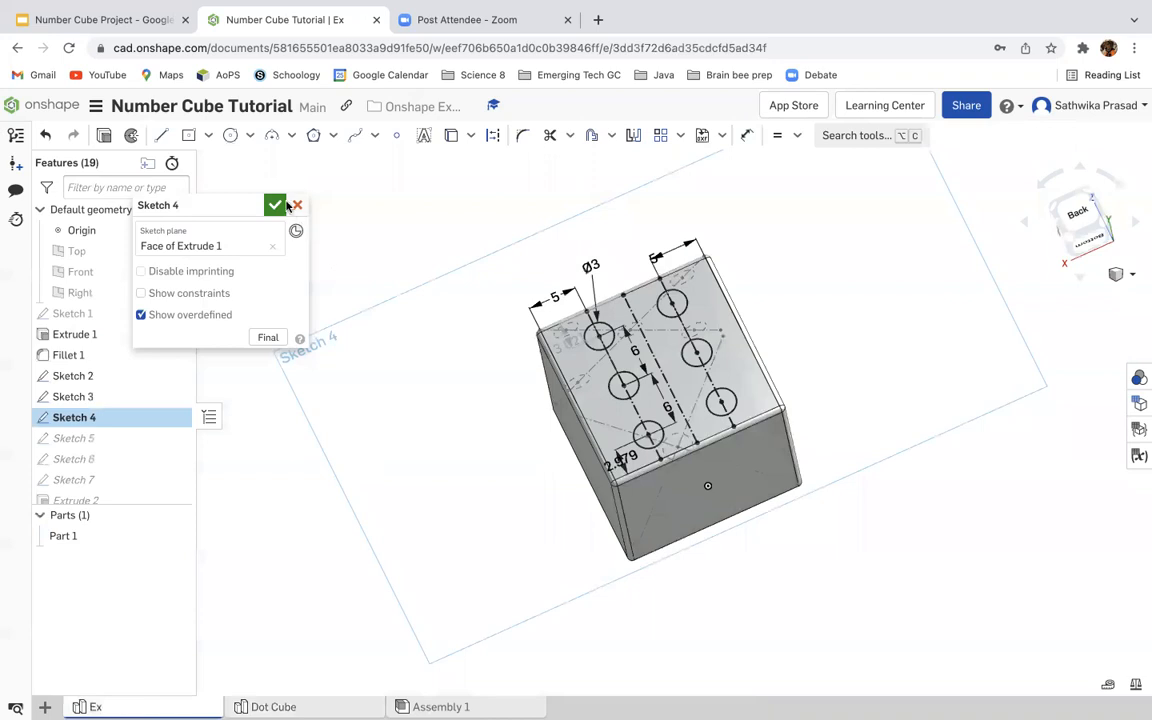
click(272, 205)
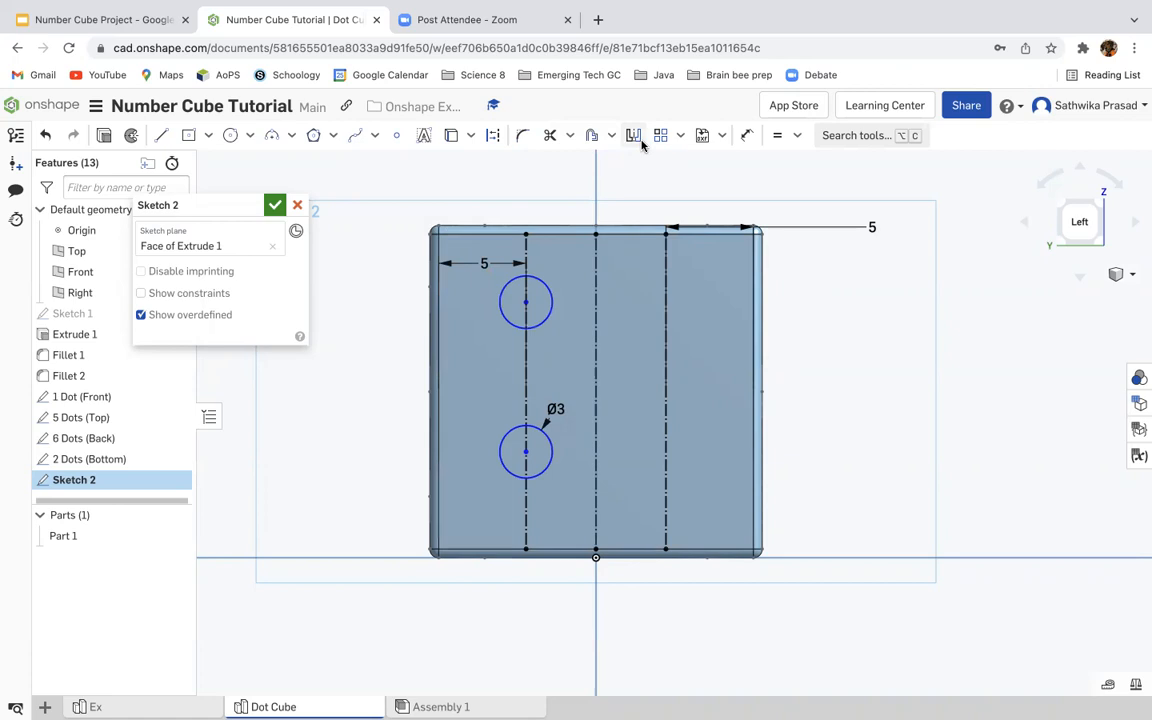
click(746, 135)
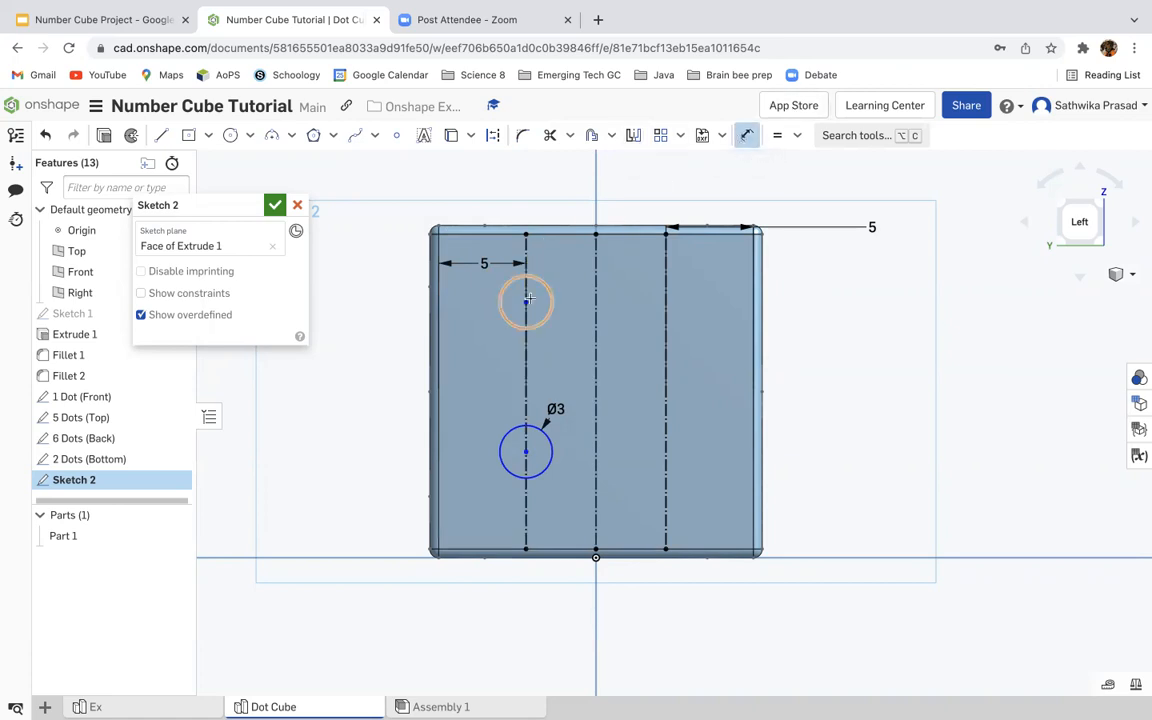
click(526, 451)
click(489, 395)
text(8.557)
key(Return)
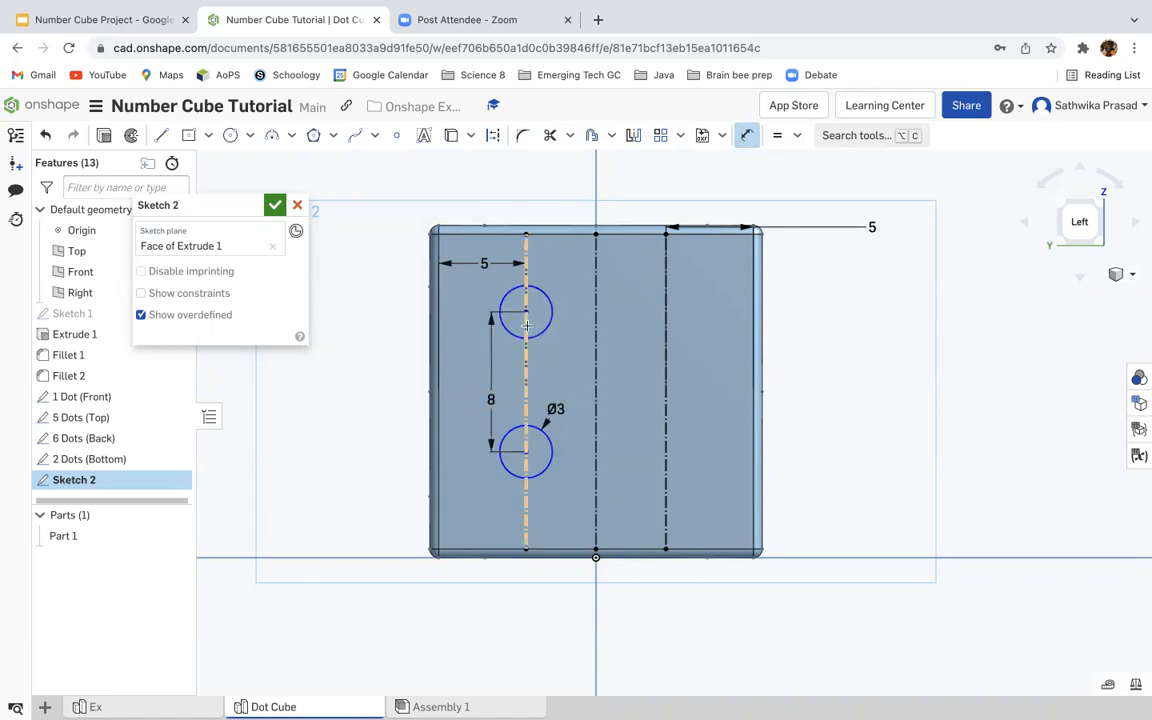
Step: Dimension the upper circle's centre at 5 mm below the face's top edge
click(526, 235)
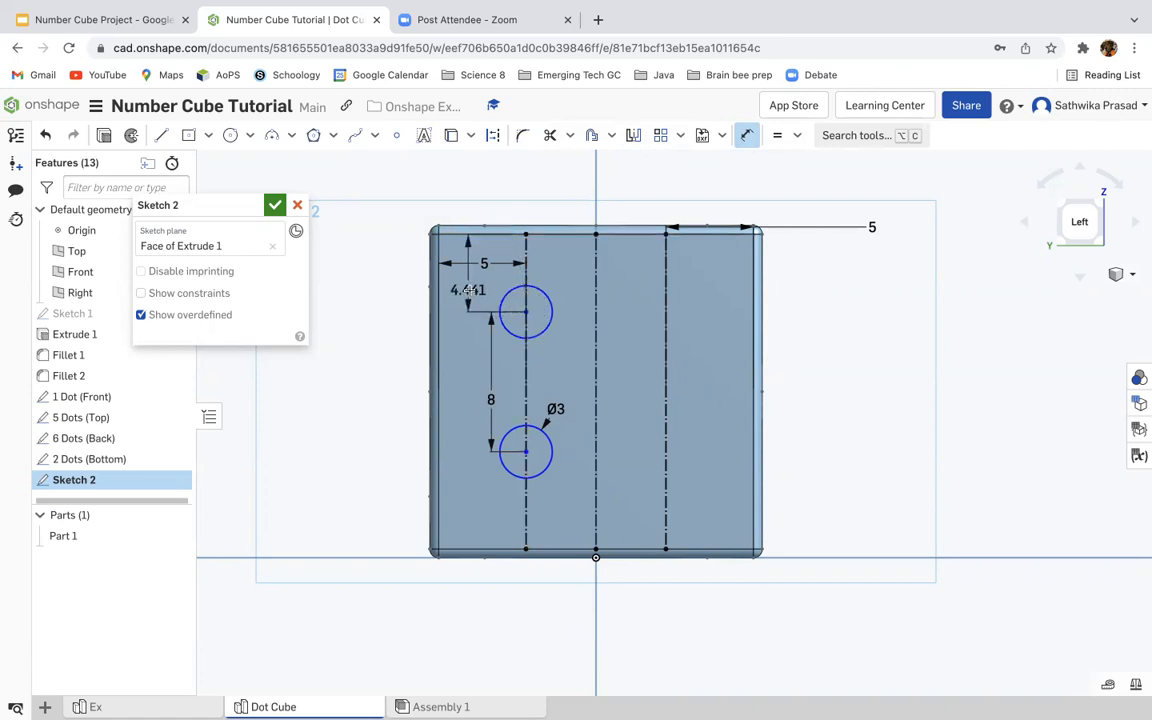
click(469, 289)
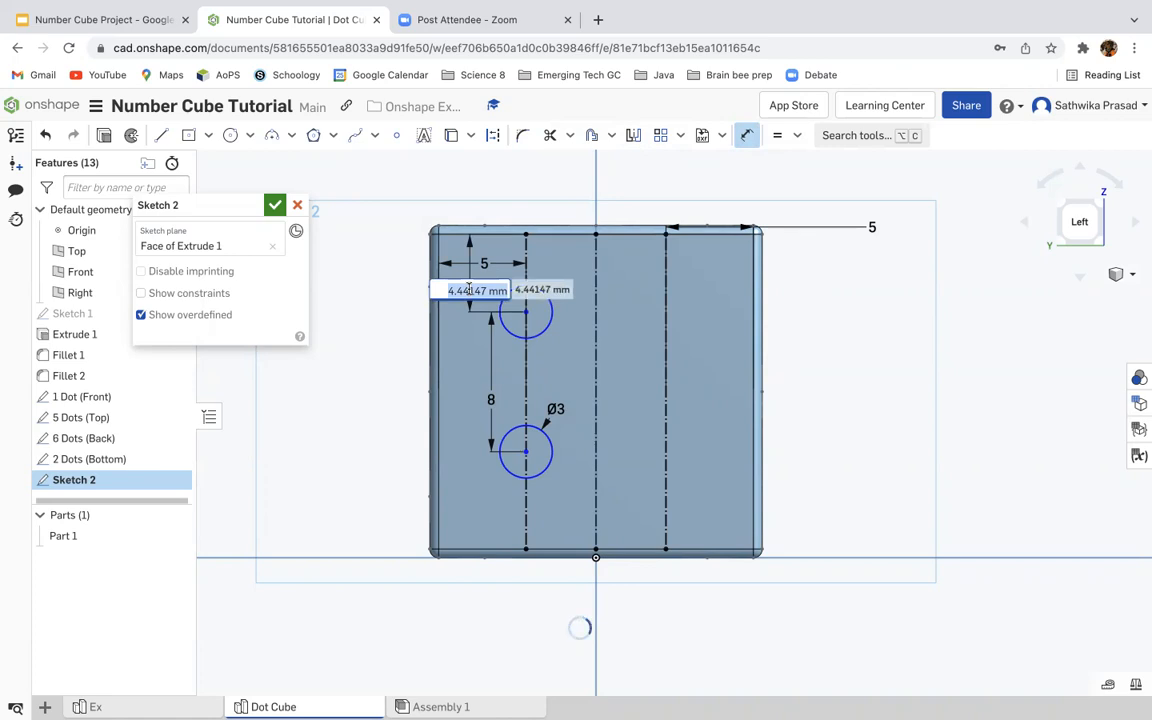
key(Return)
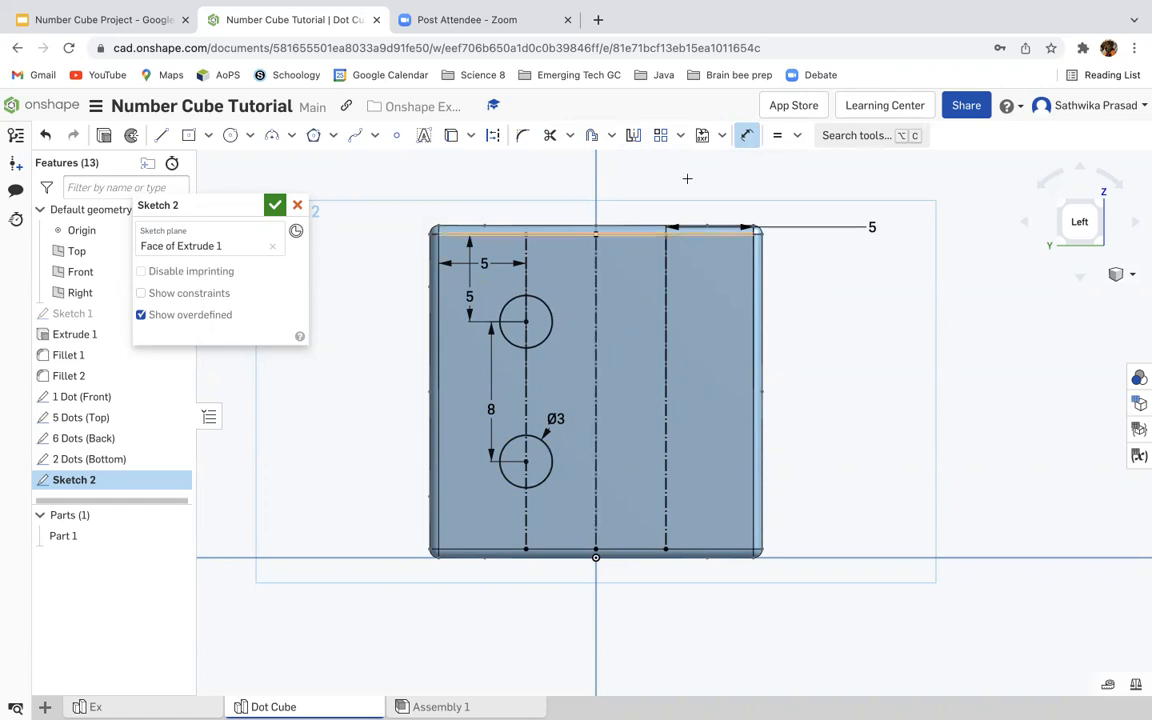
key(Escape)
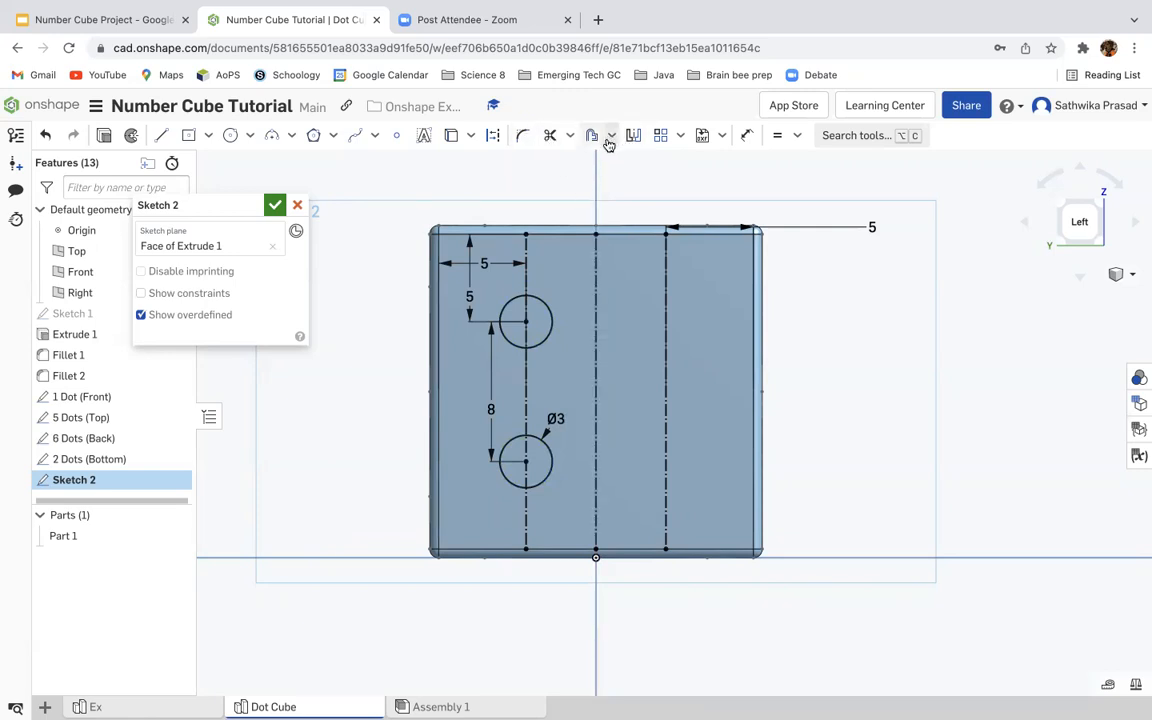
Step: Mirror both circles across the middle construction line
click(634, 136)
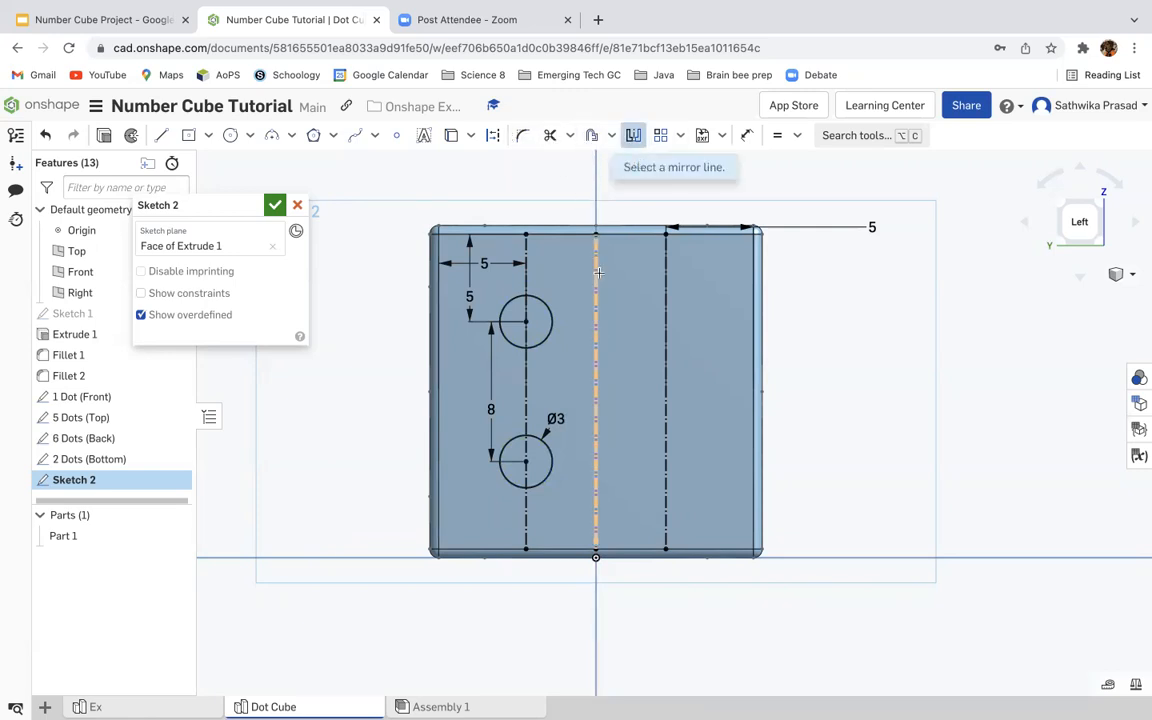
click(596, 380)
drag(559, 511, 482, 264)
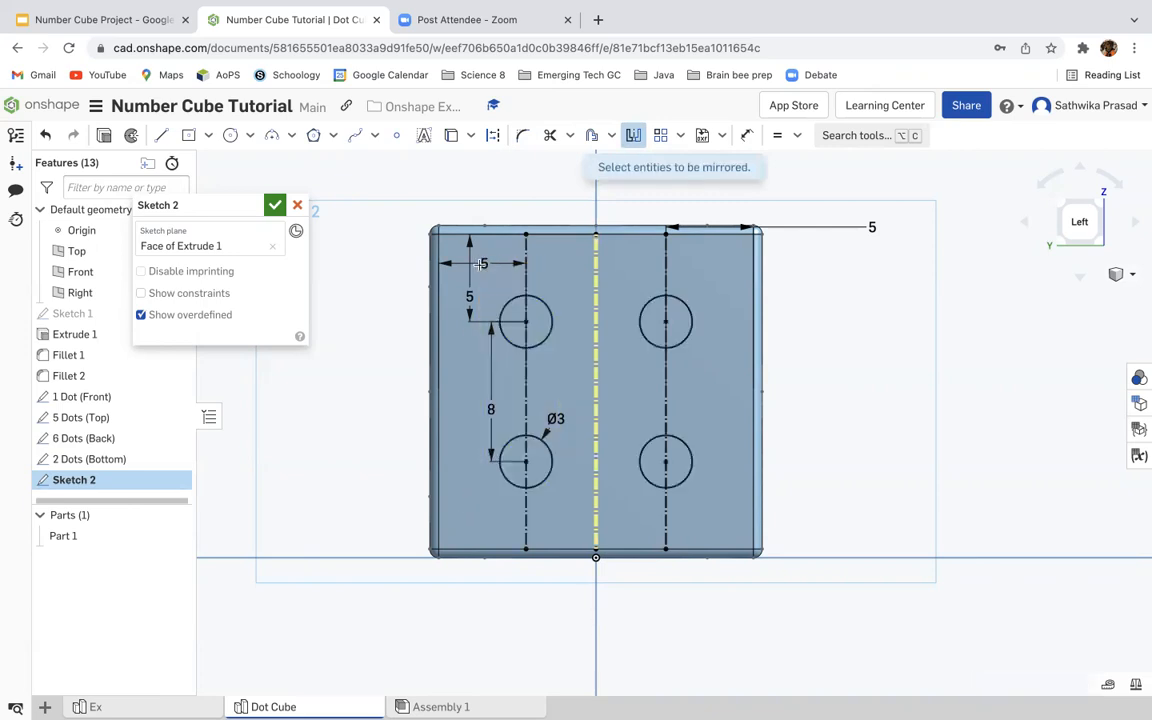
Step: Finish the left face sketch and rename it "4 Dots (Left)"
click(275, 205)
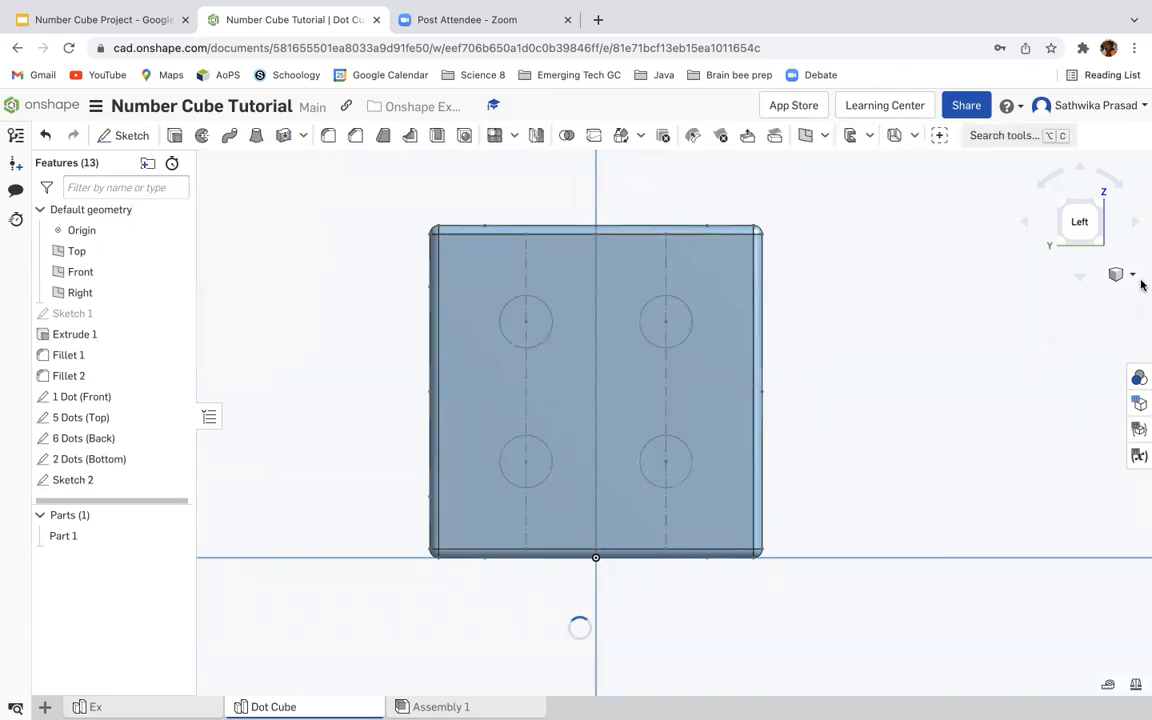
click(1027, 224)
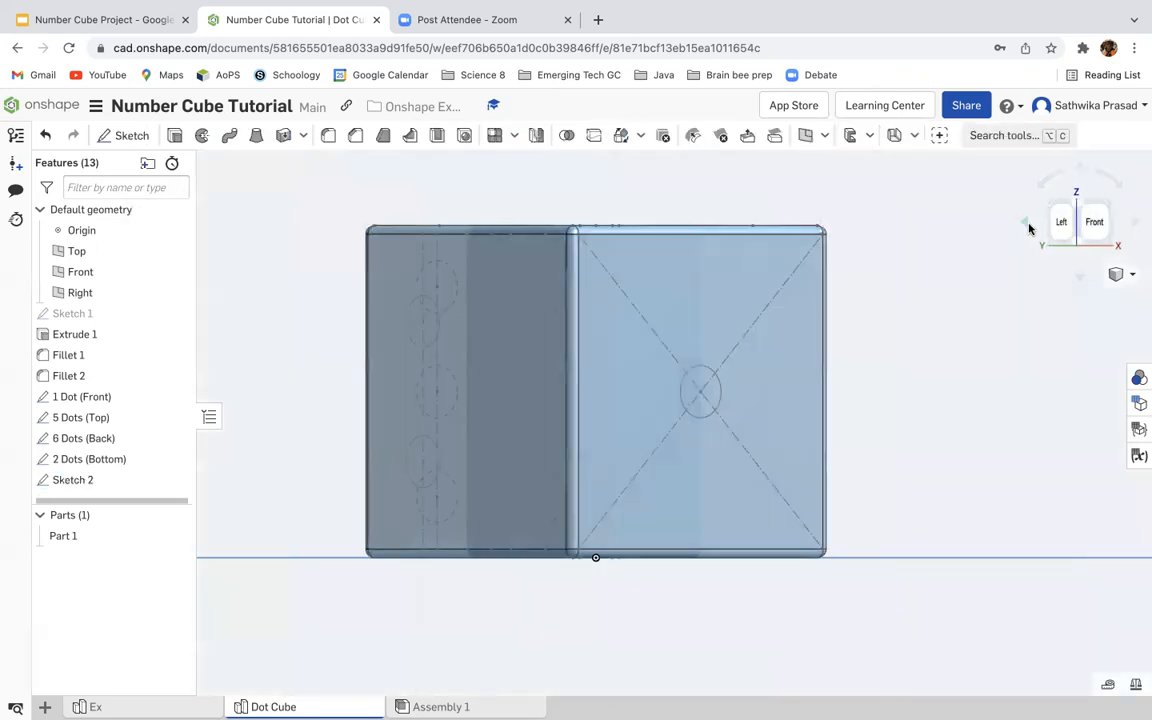
click(1128, 225)
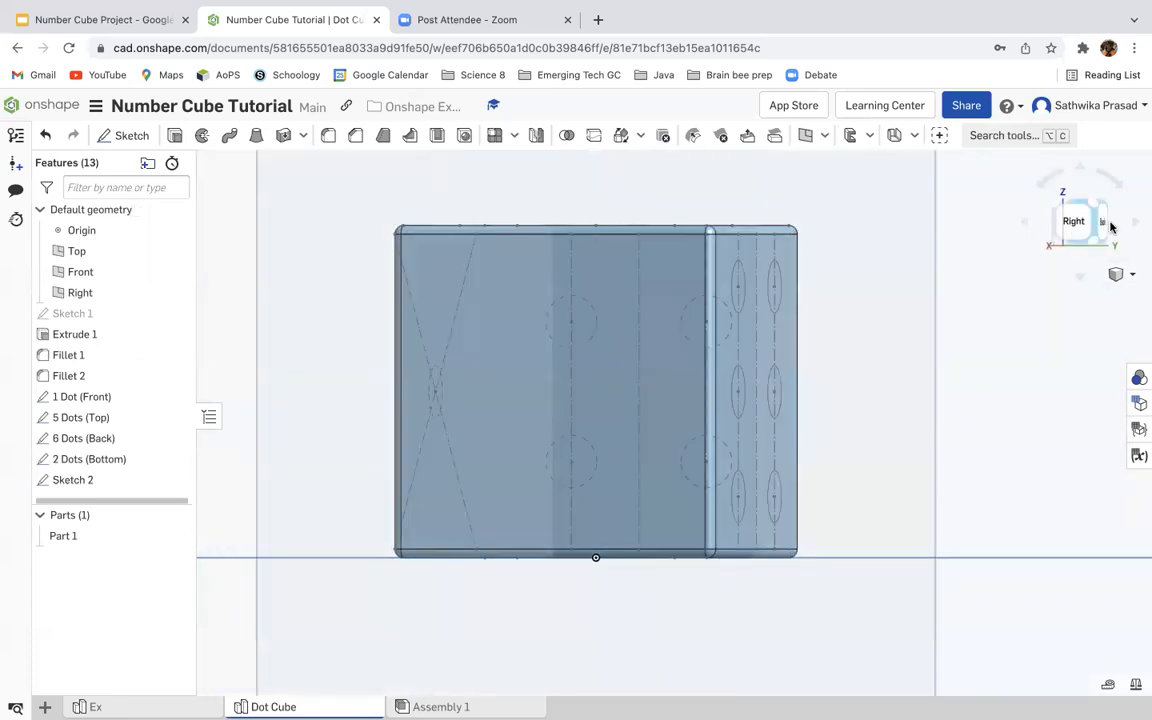
click(1080, 221)
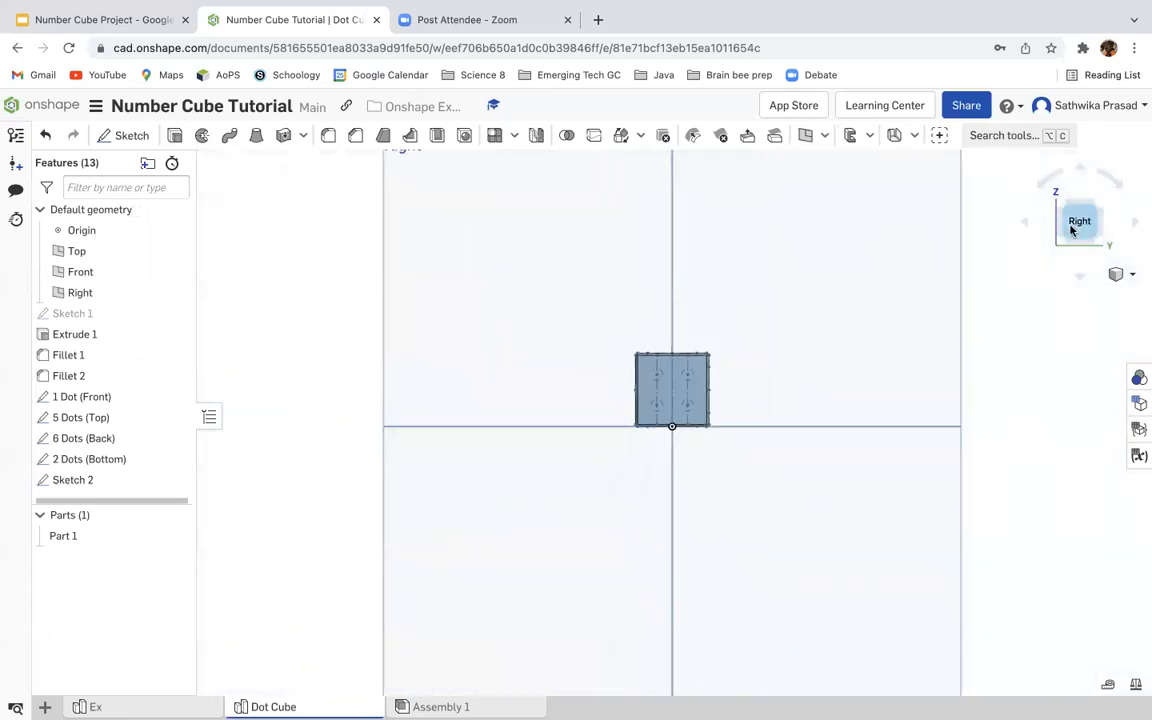
right_click(121, 479)
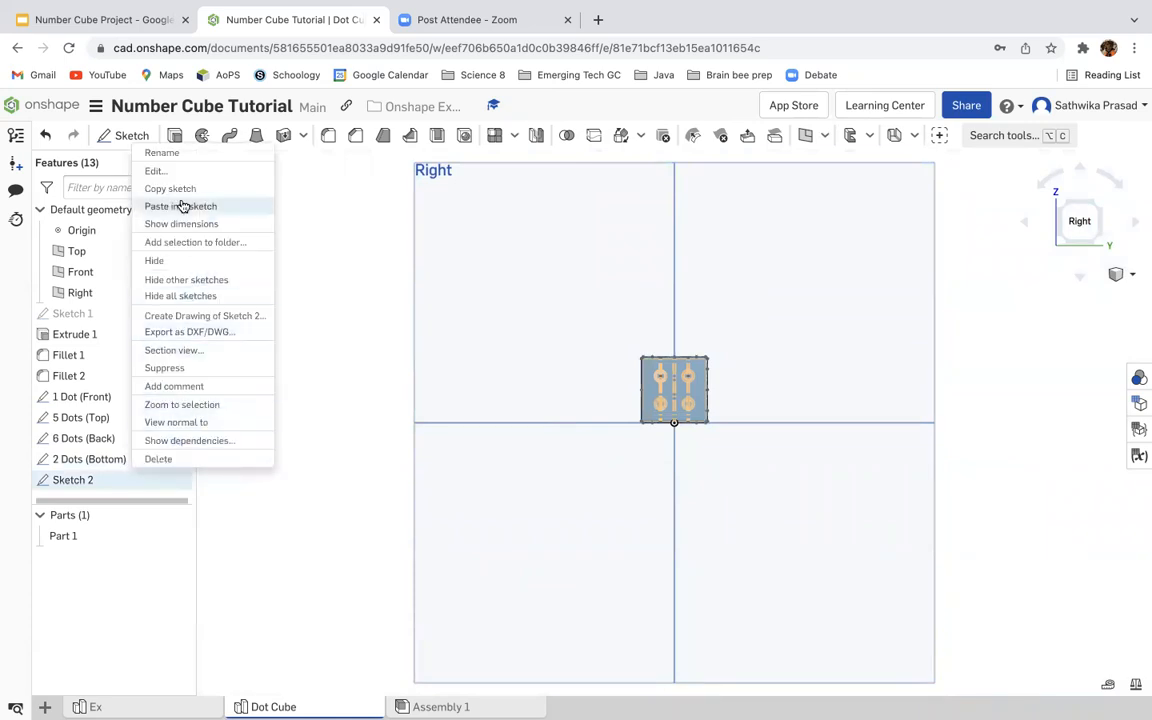
click(192, 153)
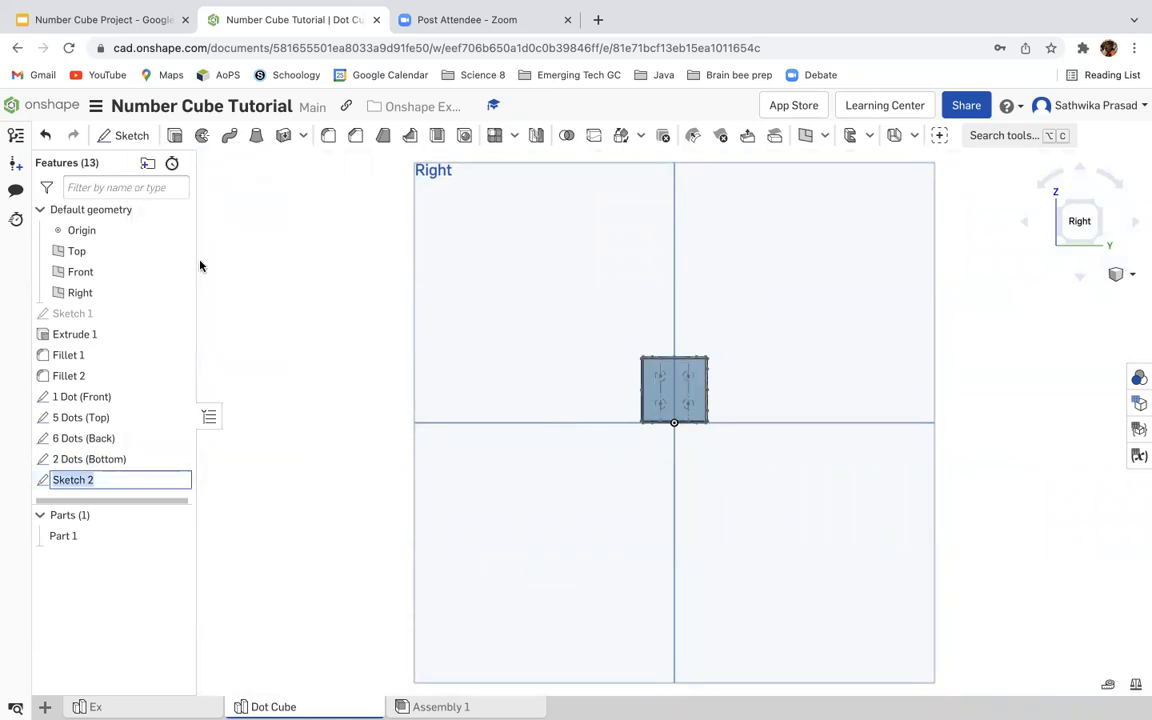
text(4 Dots (Left)
key(Return)
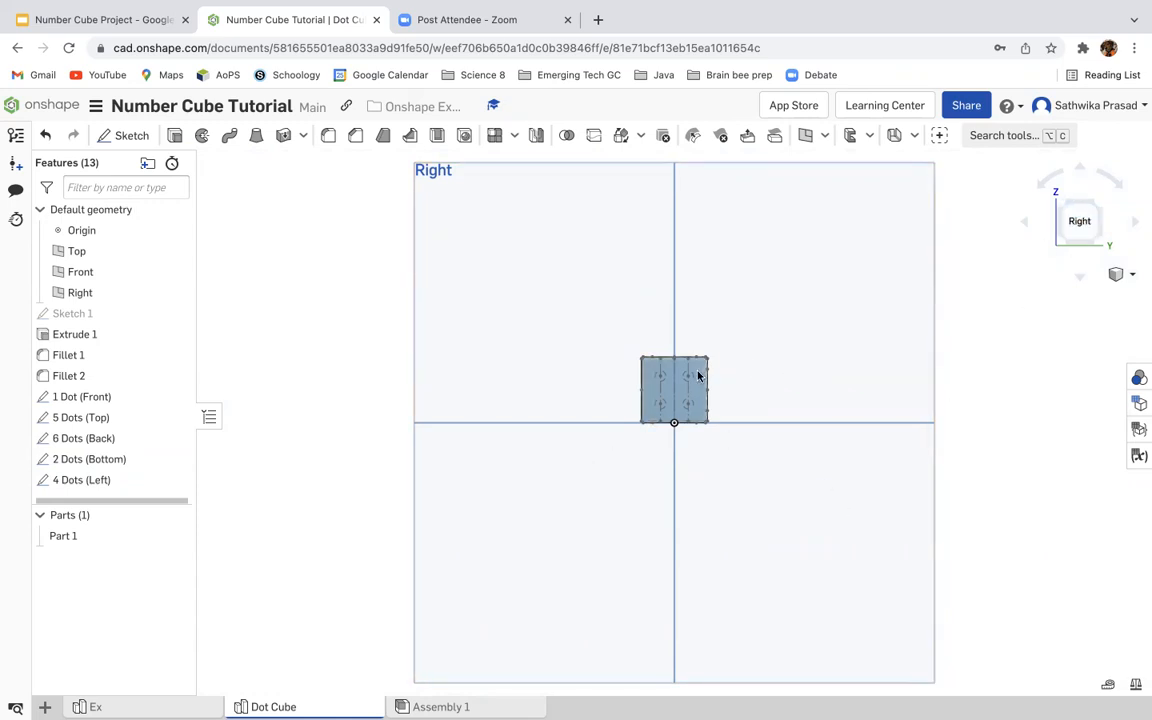
Step: Start a new sketch on the cube's right face
scroll(698, 376, up, 5)
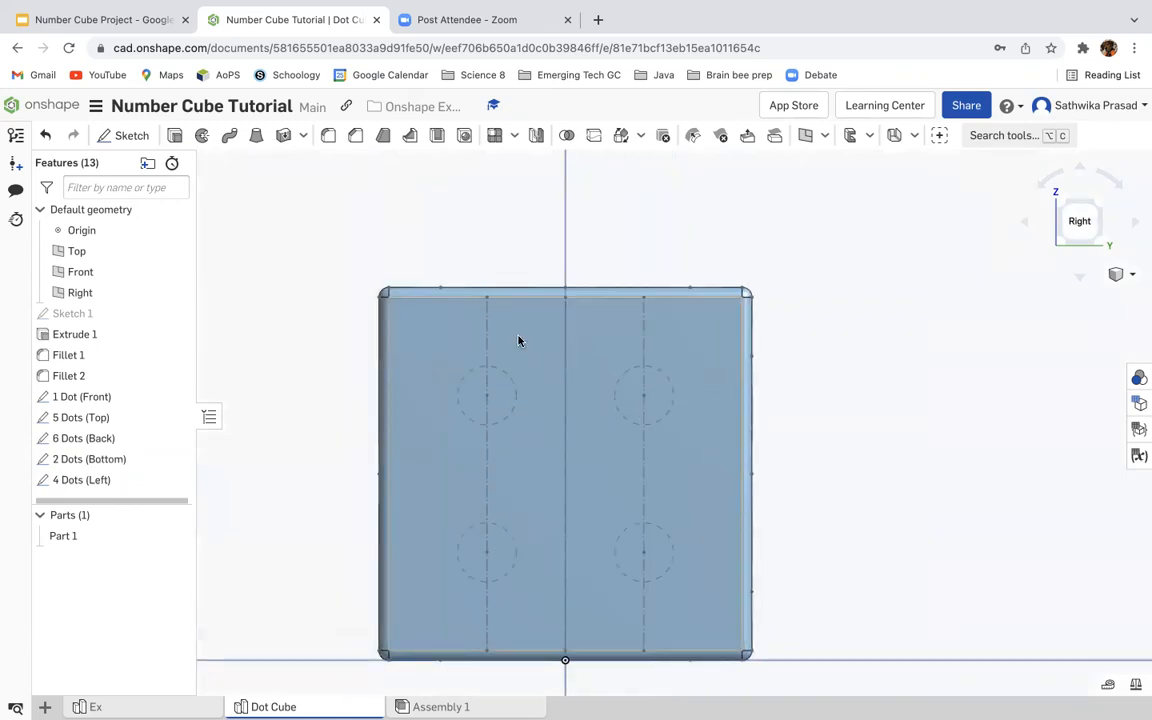
click(127, 136)
click(440, 333)
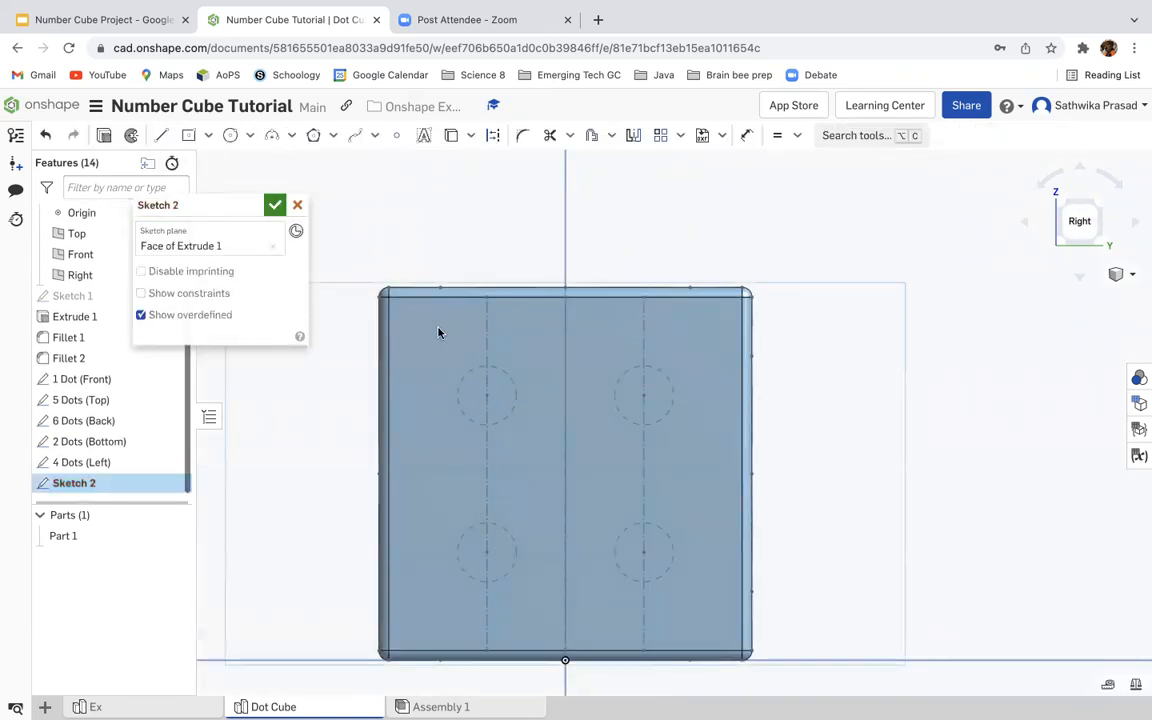
Step: Draw a diagonal line from the face's upper-left corner to its lower-right corner and make it construction geometry
click(386, 297)
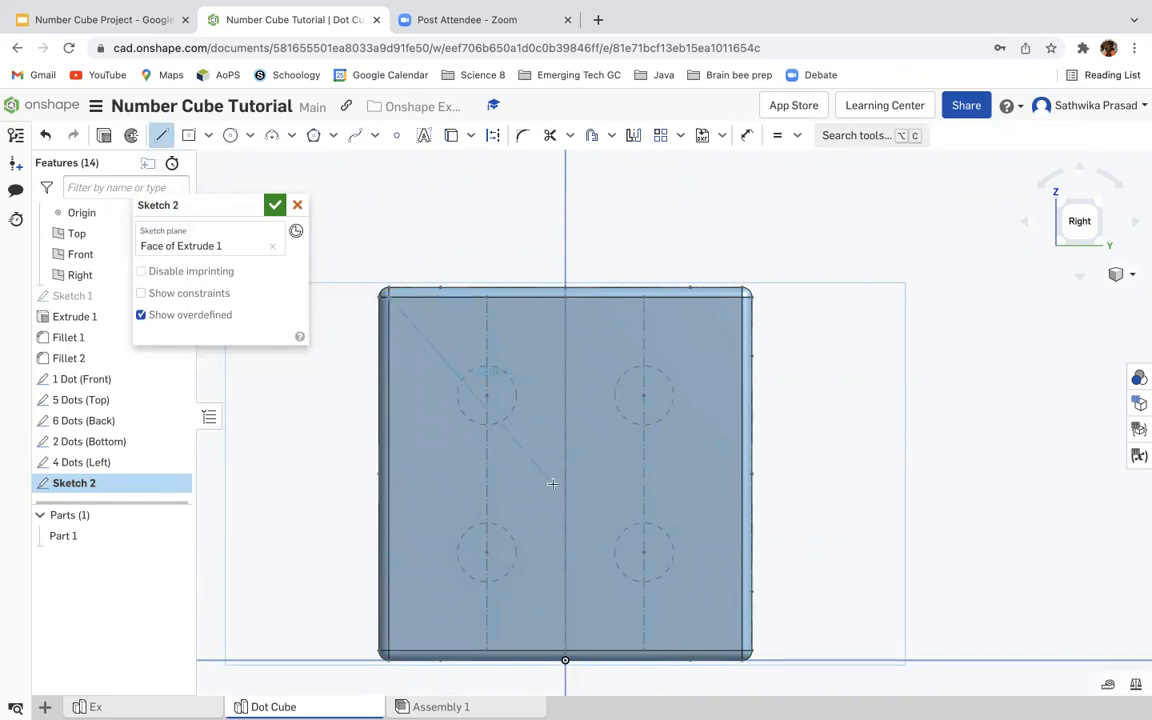
click(741, 649)
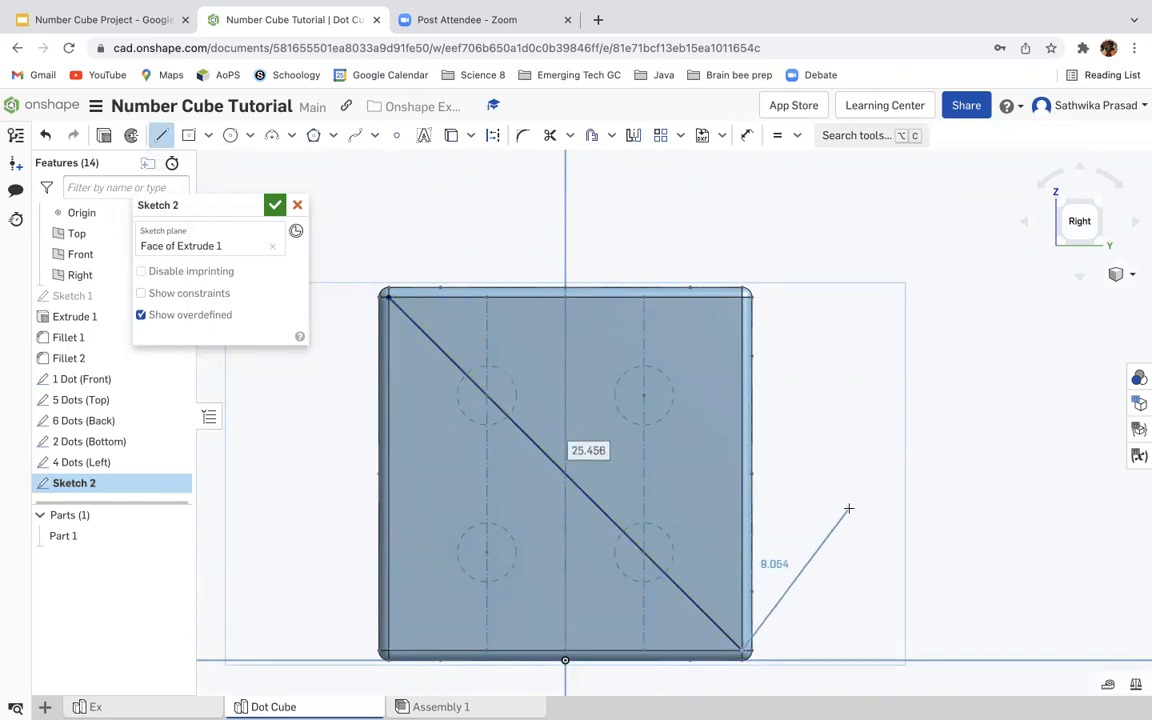
key(Escape)
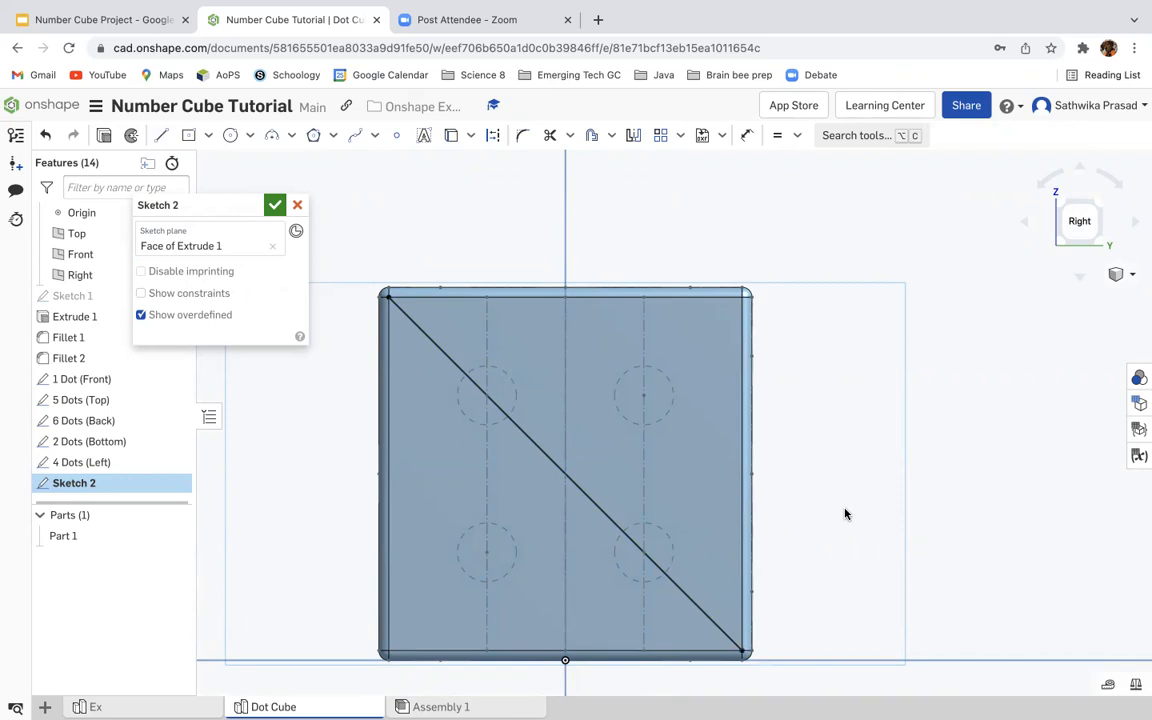
click(607, 519)
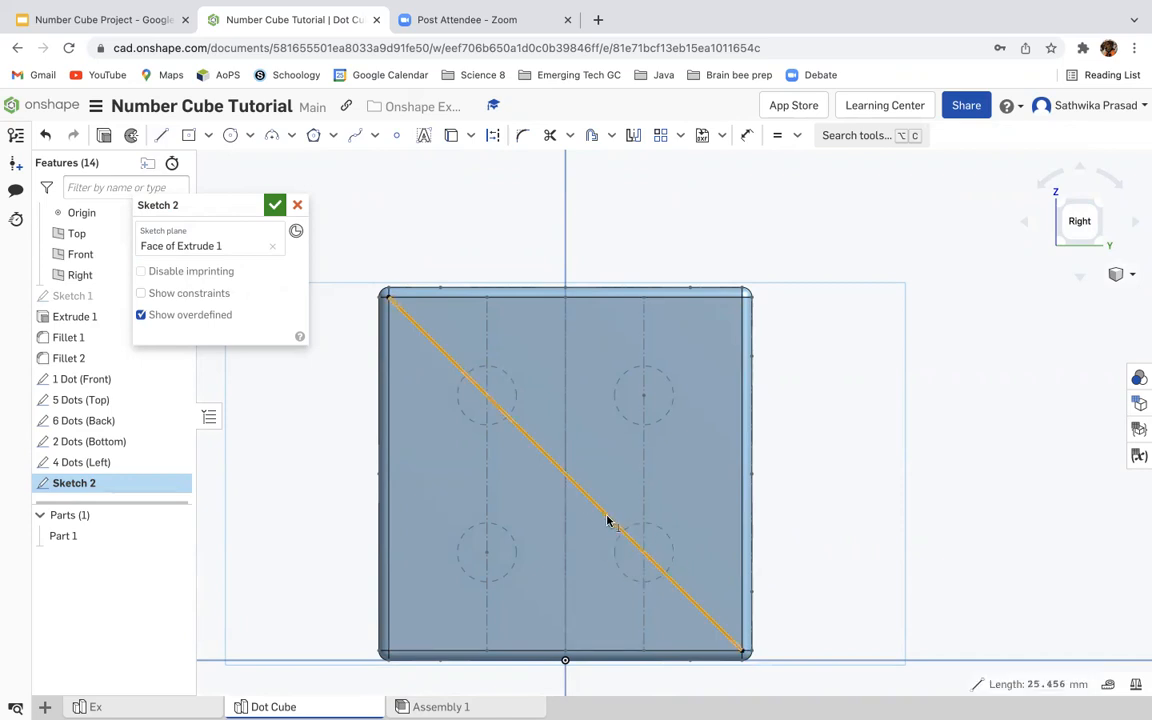
key(q)
click(896, 419)
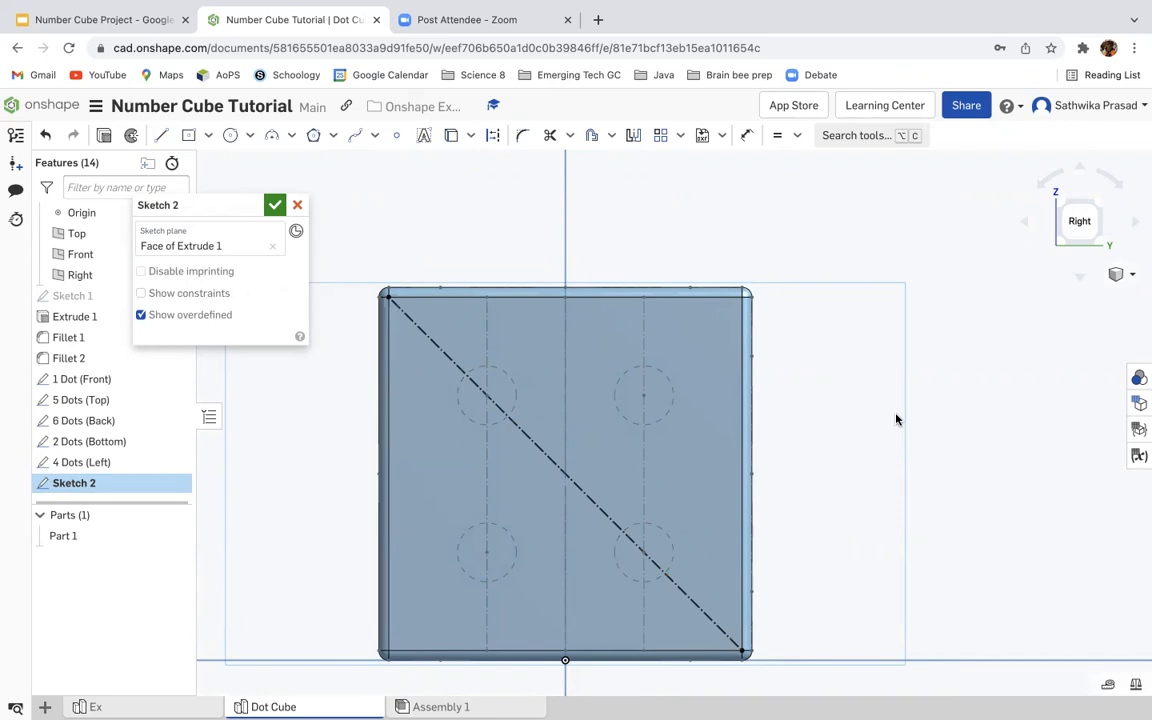
Step: Sketch a circle centred on the diagonal's midpoint and set its diameter to 3 mm
click(230, 135)
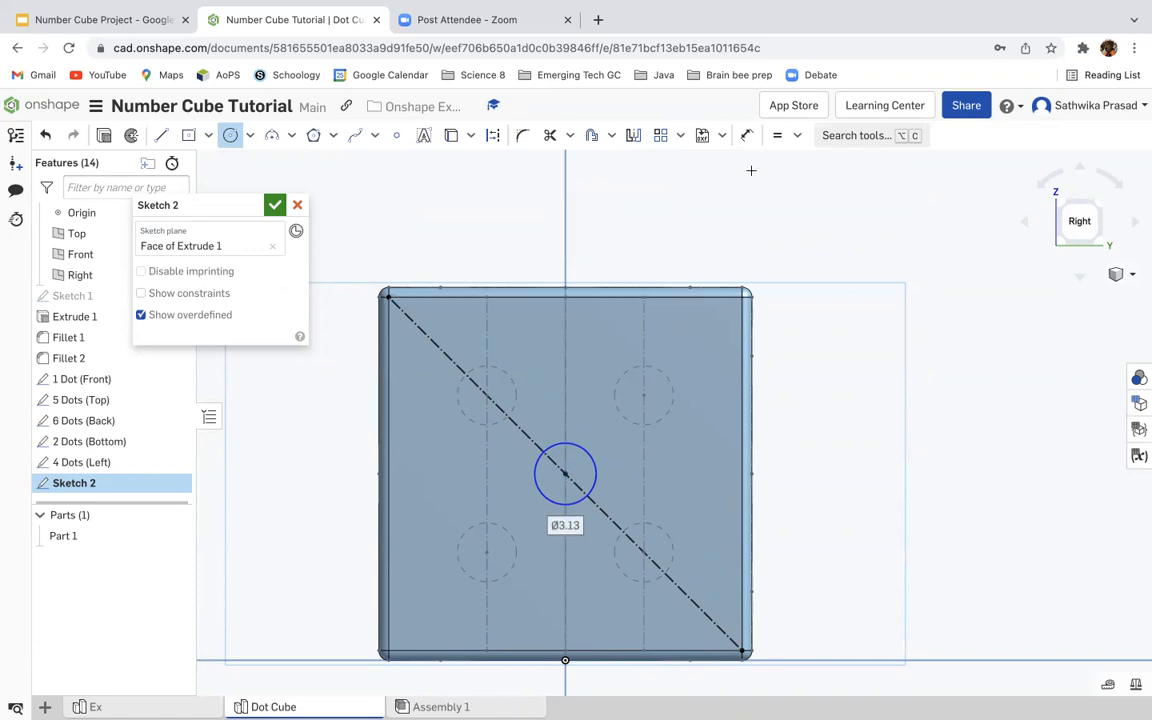
click(747, 135)
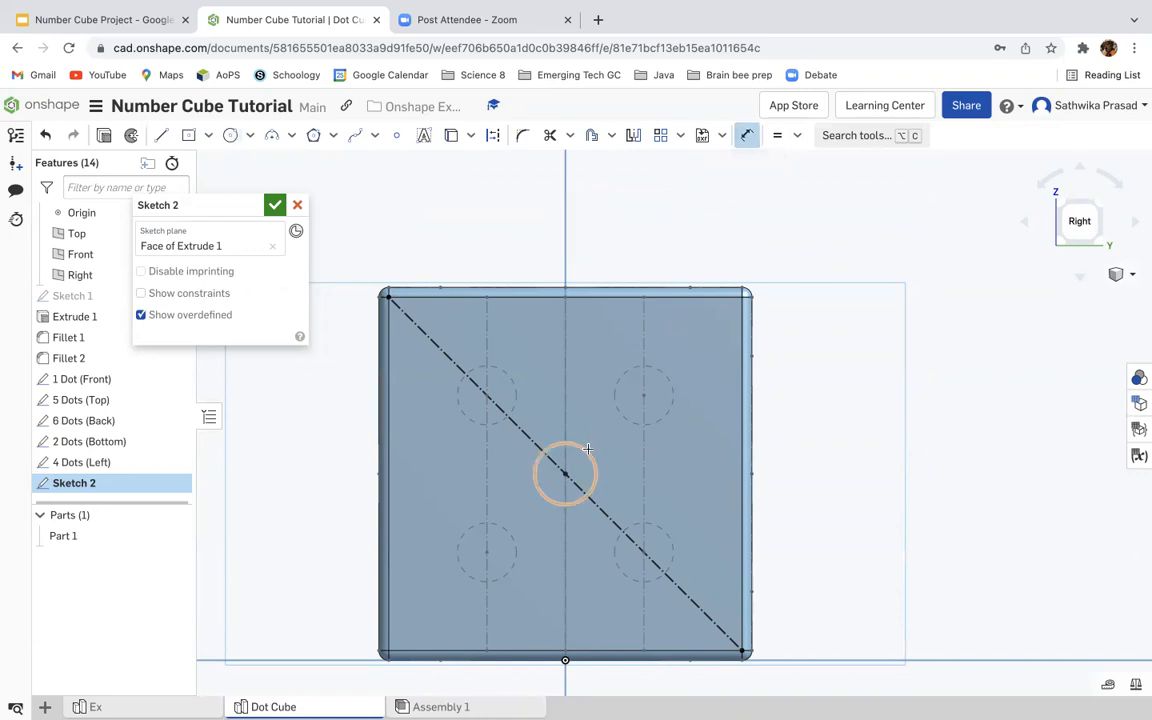
click(588, 448)
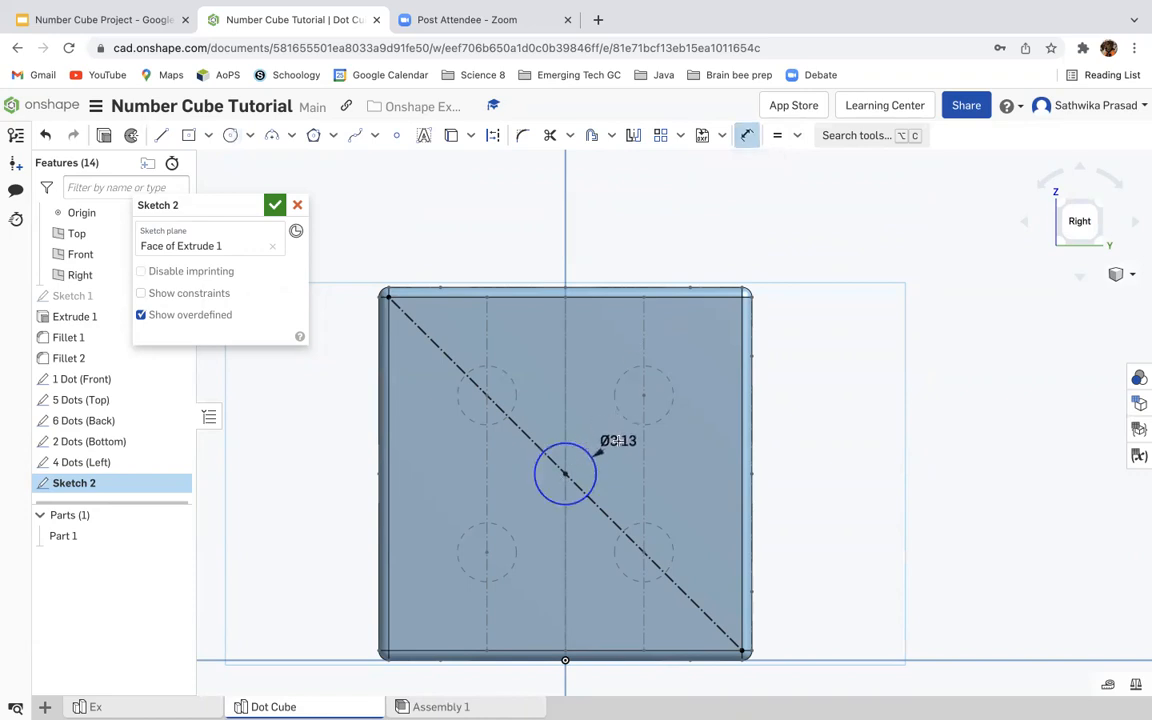
click(623, 444)
key(Return)
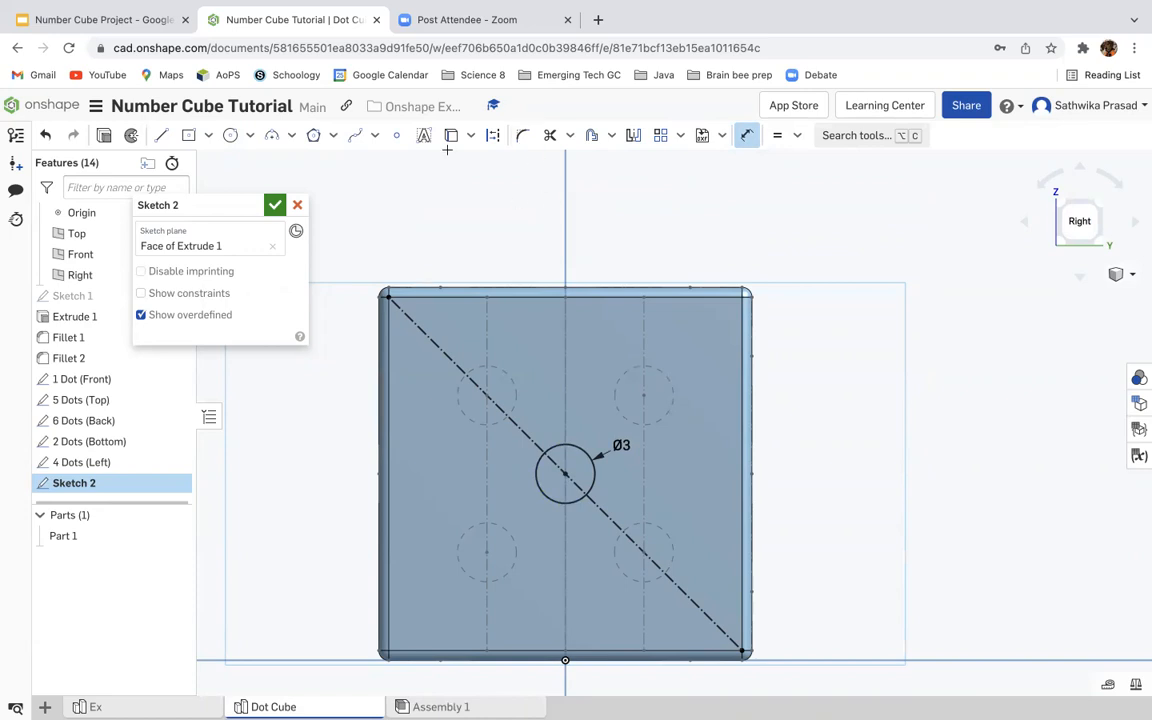
Step: Sketch two circles centred on the diagonal, one about 2.7 mm in diameter near the upper-left corner and one near the lower-right corner
click(231, 136)
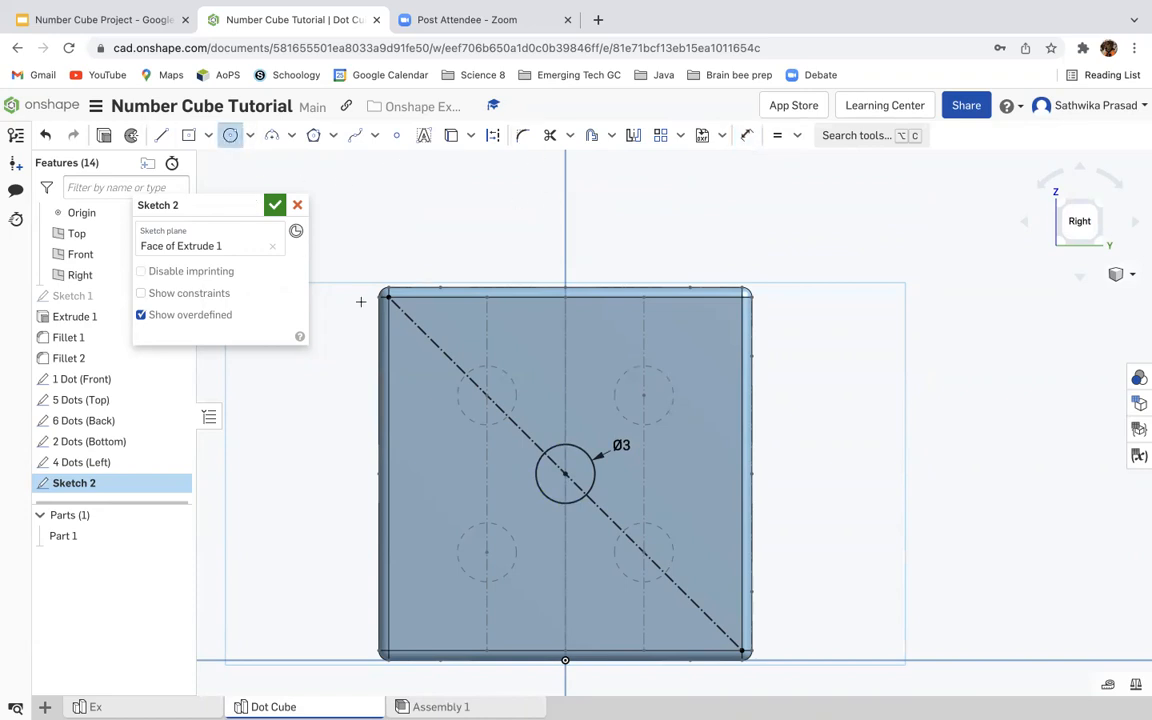
click(428, 335)
click(454, 337)
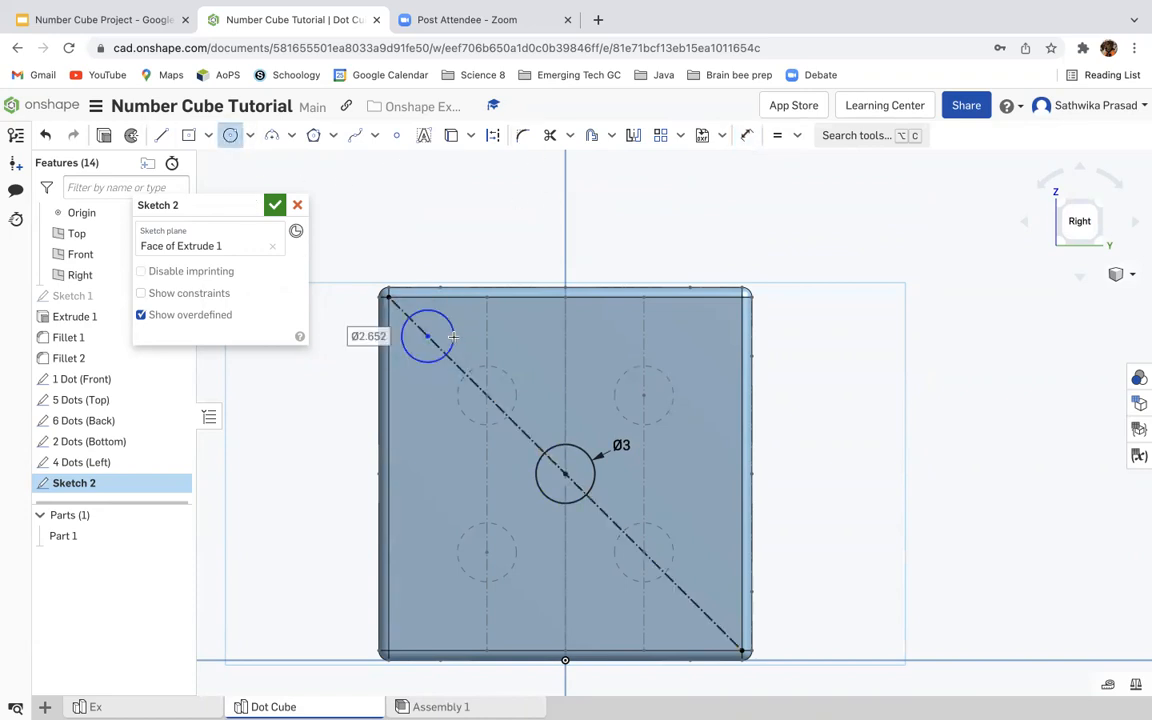
click(701, 609)
key(Escape)
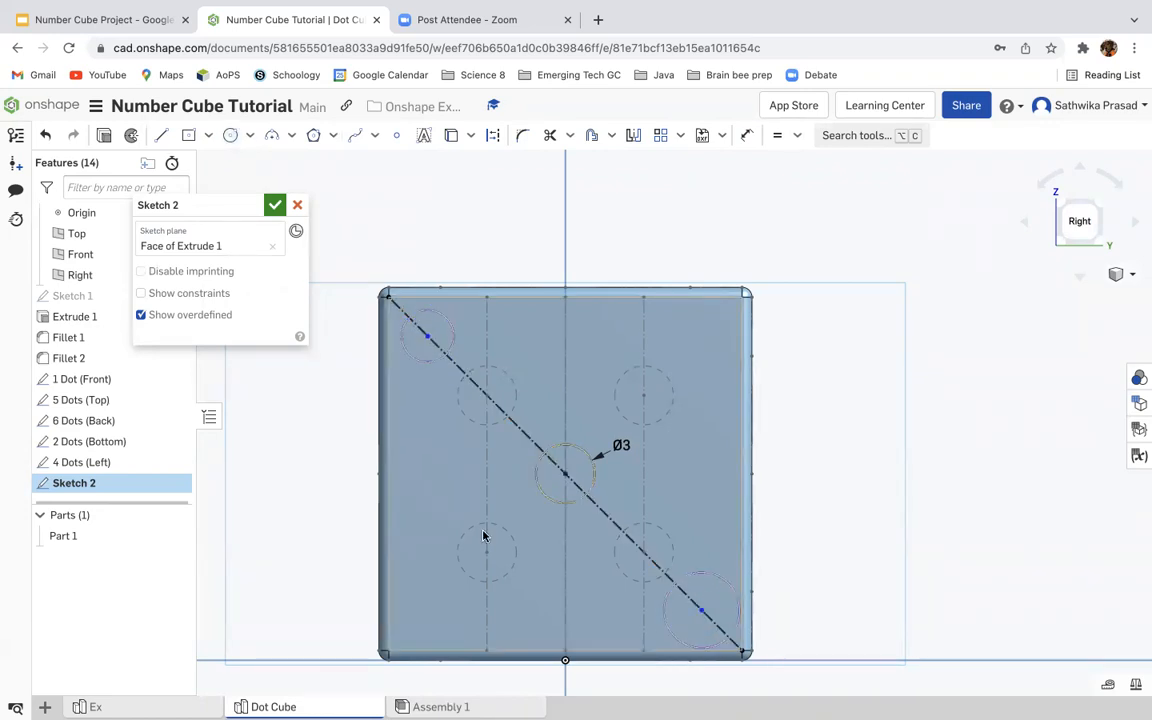
Step: Constrain both corner circles to be equal in size to the centre circle
click(777, 135)
click(576, 445)
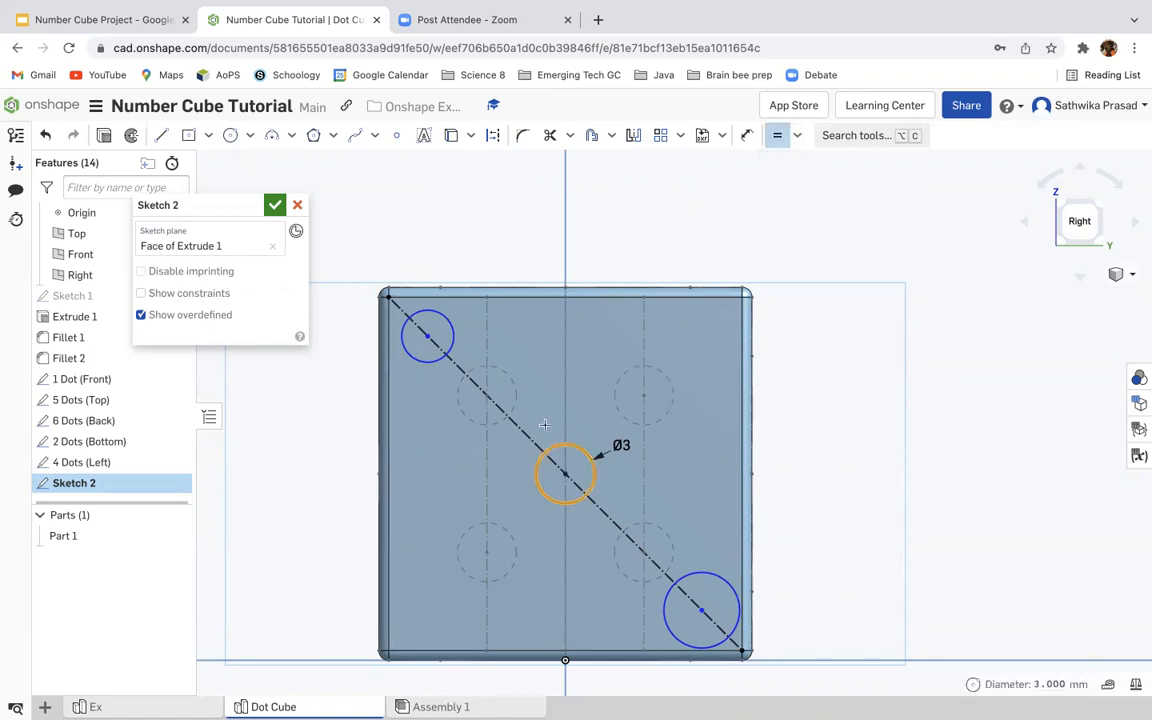
click(452, 345)
click(596, 476)
click(727, 580)
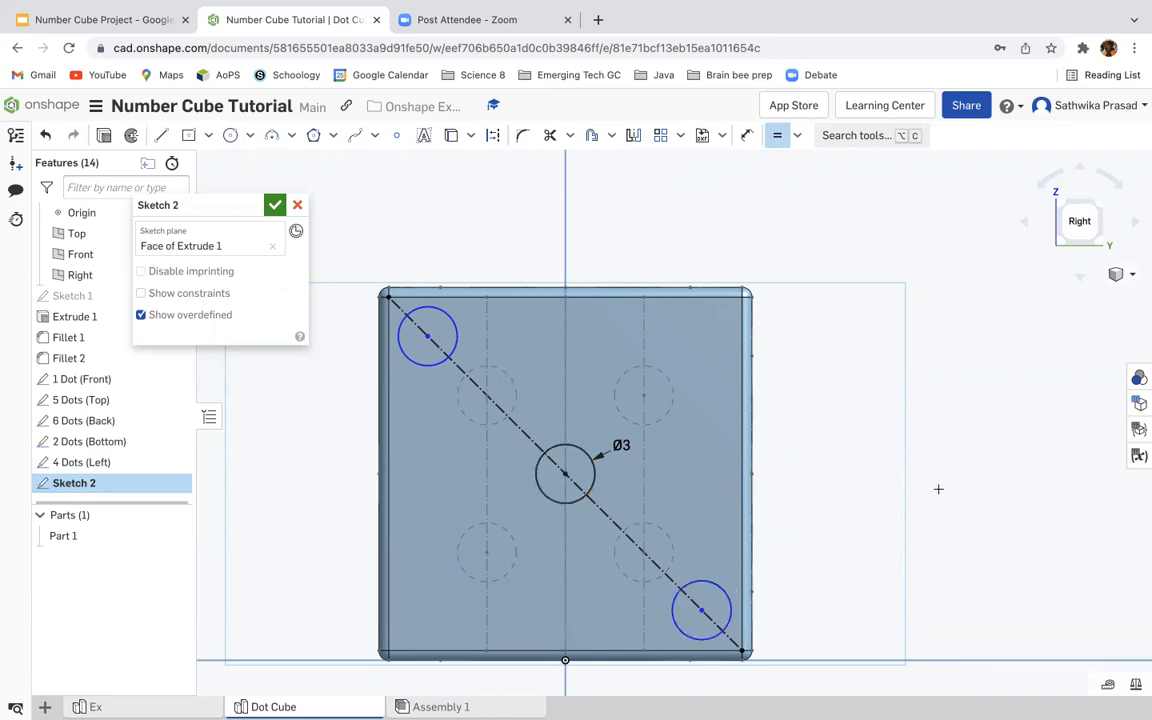
key(Escape)
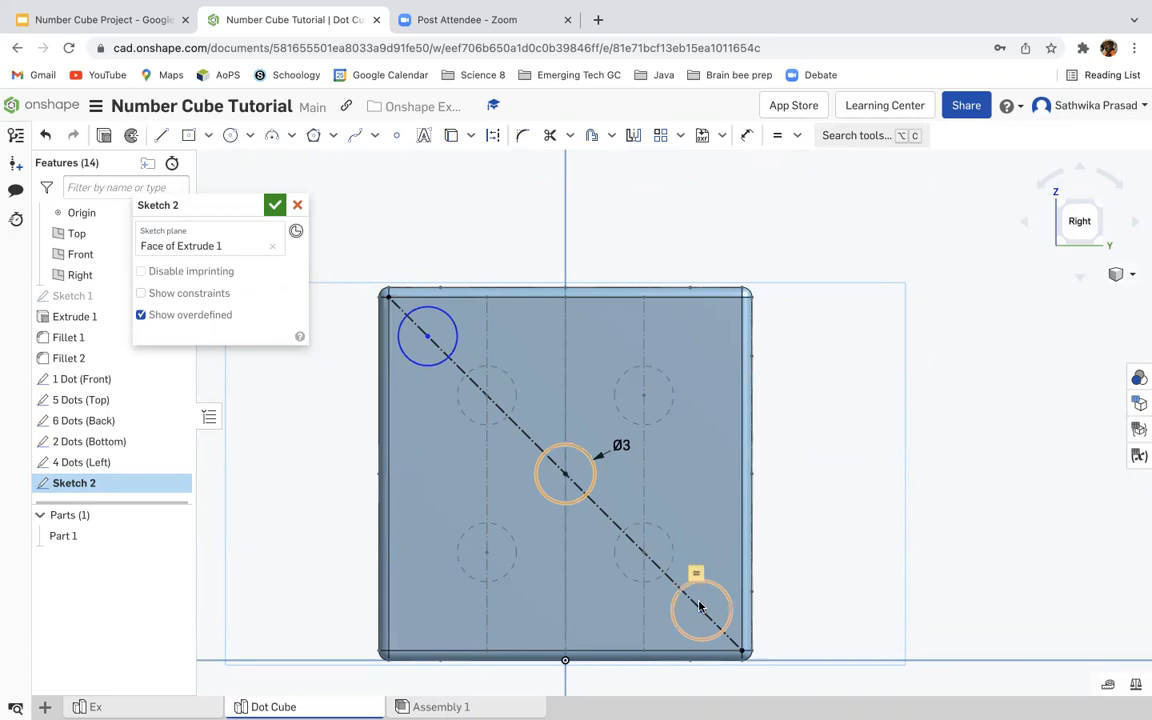
Step: Dimension the upper-left circle's centre at 9 mm from the middle circle's centre
click(745, 137)
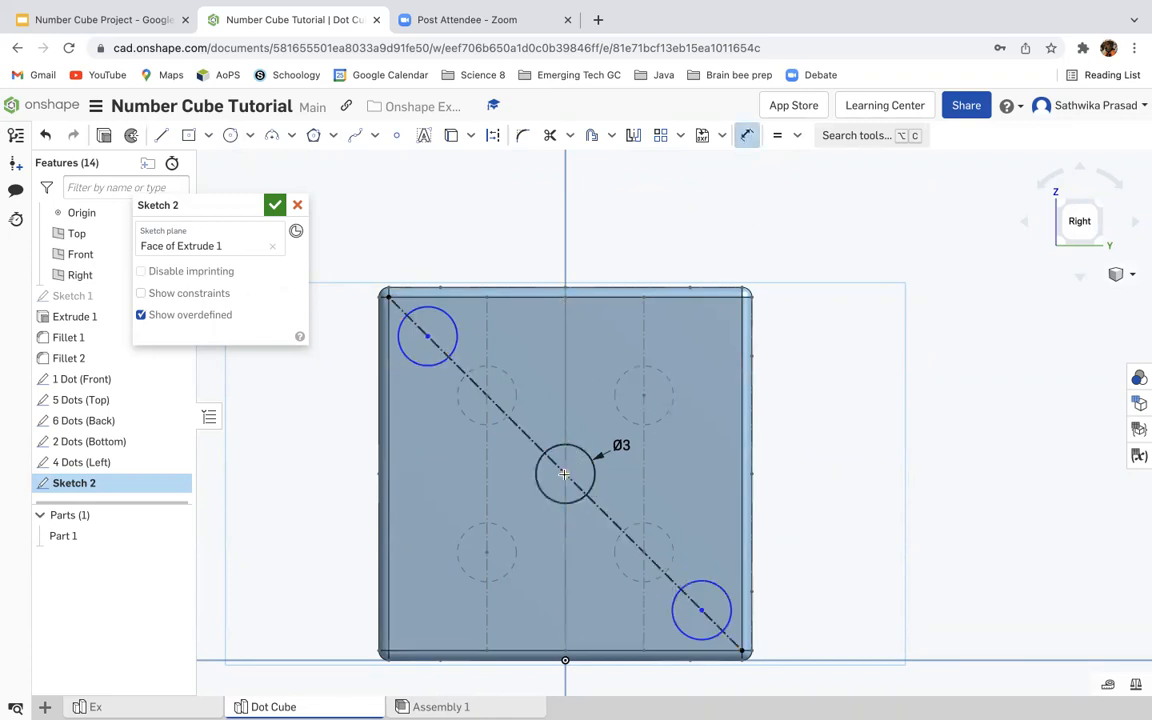
click(428, 336)
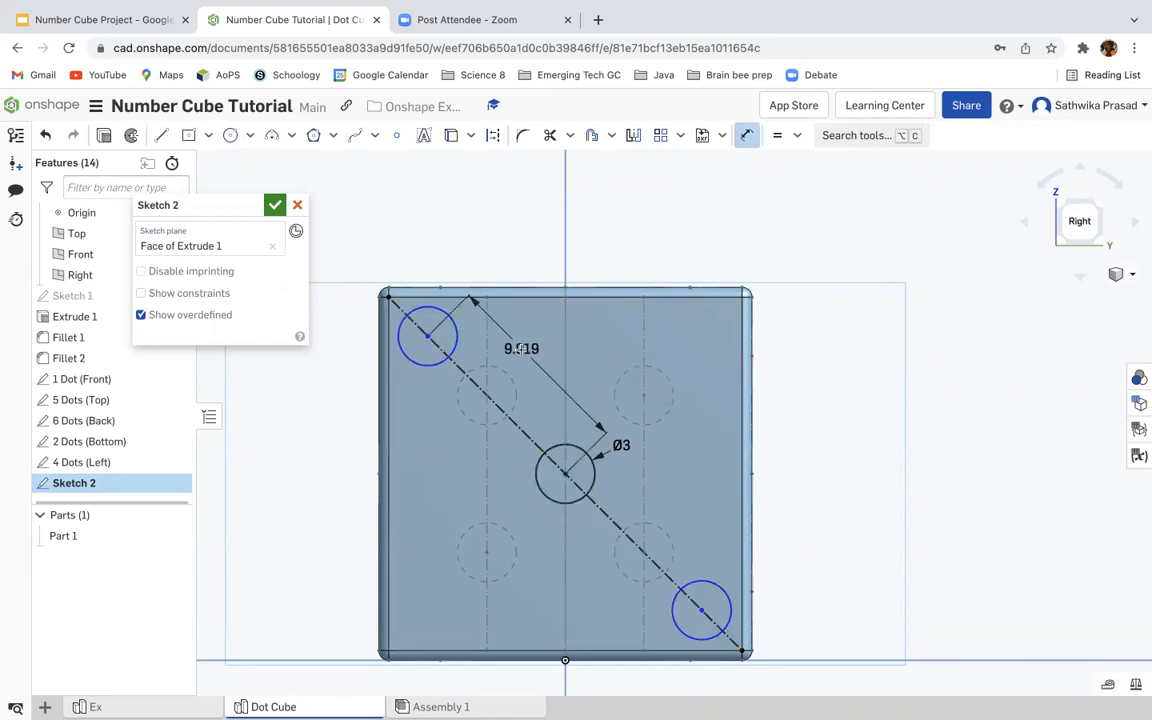
click(521, 355)
text(9)
key(Return)
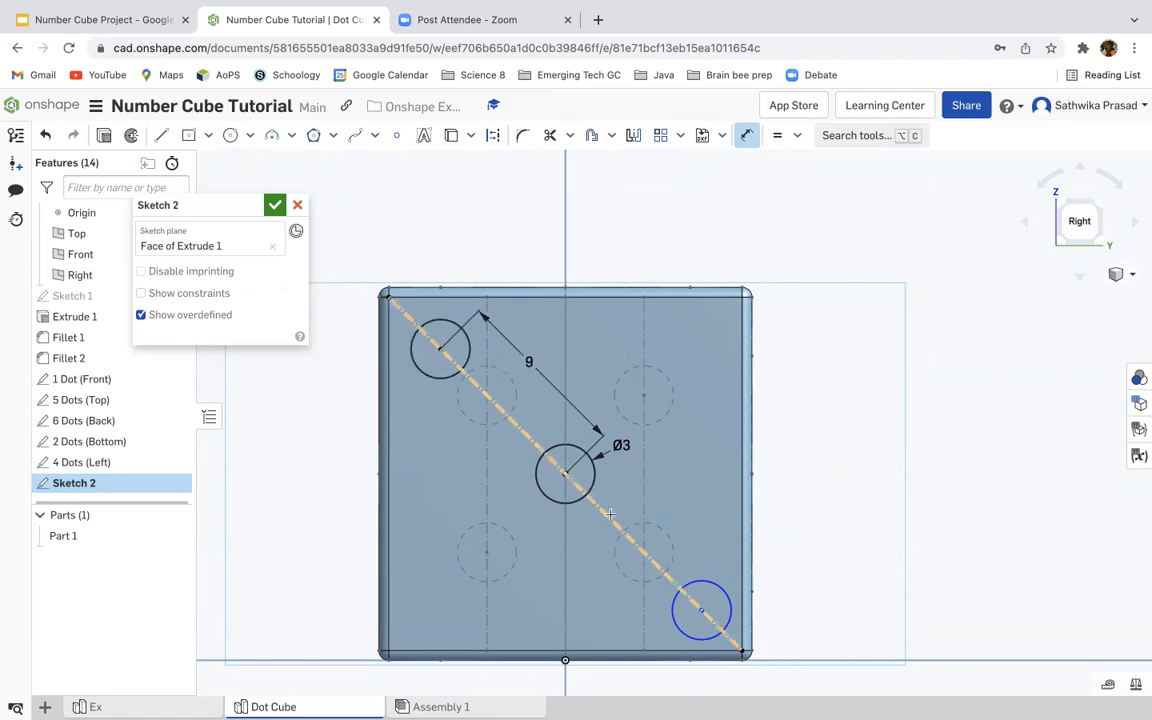
Step: Dimension the lower-right circle's centre at 9 mm from the middle circle's centre
click(565, 473)
click(593, 570)
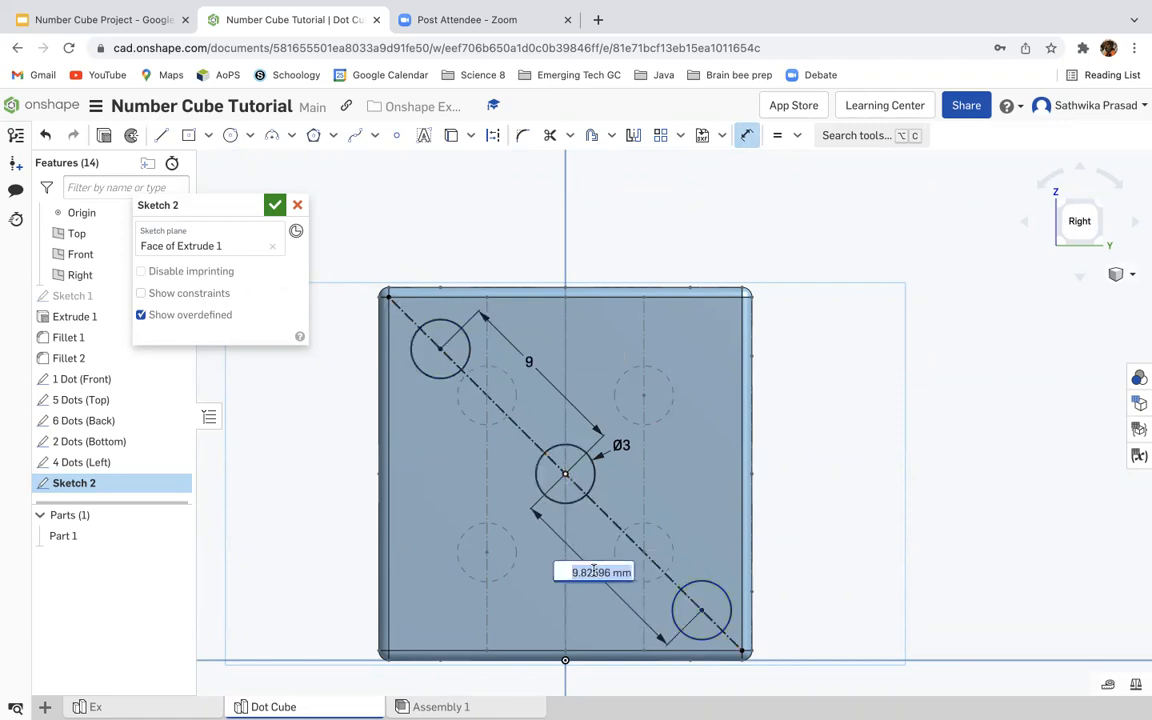
text(9)
key(Return)
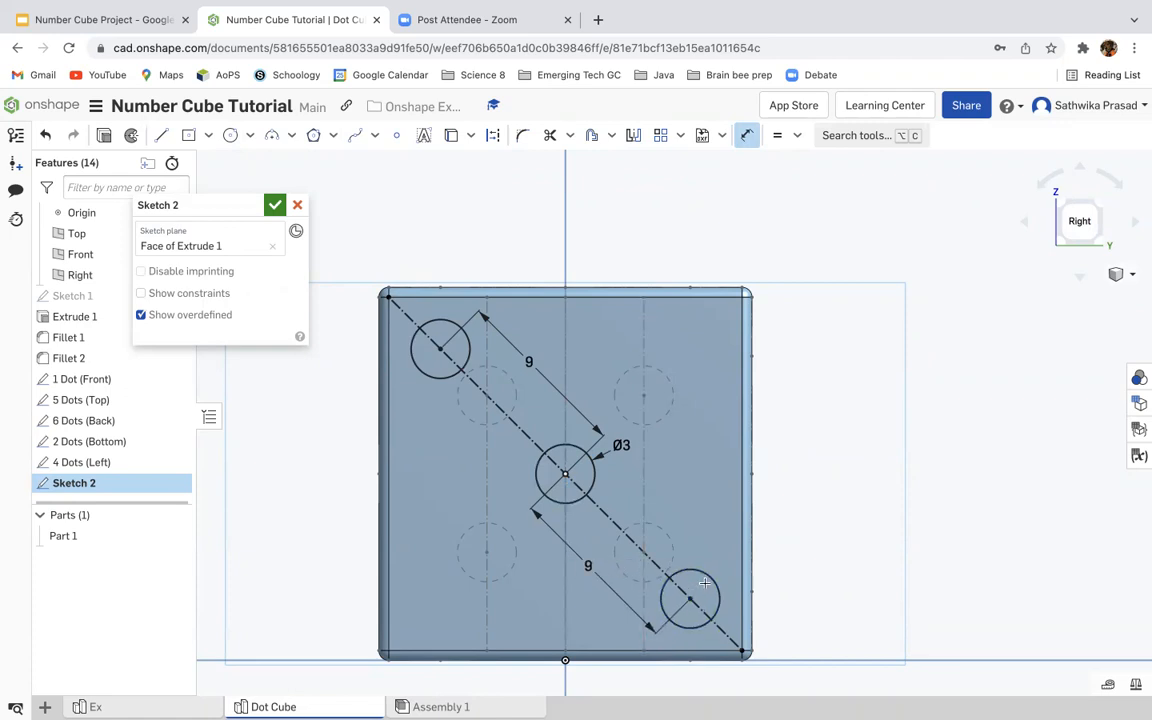
key(Escape)
Step: Finish the right face sketch and rename it "3 Dots (Right)"
click(276, 206)
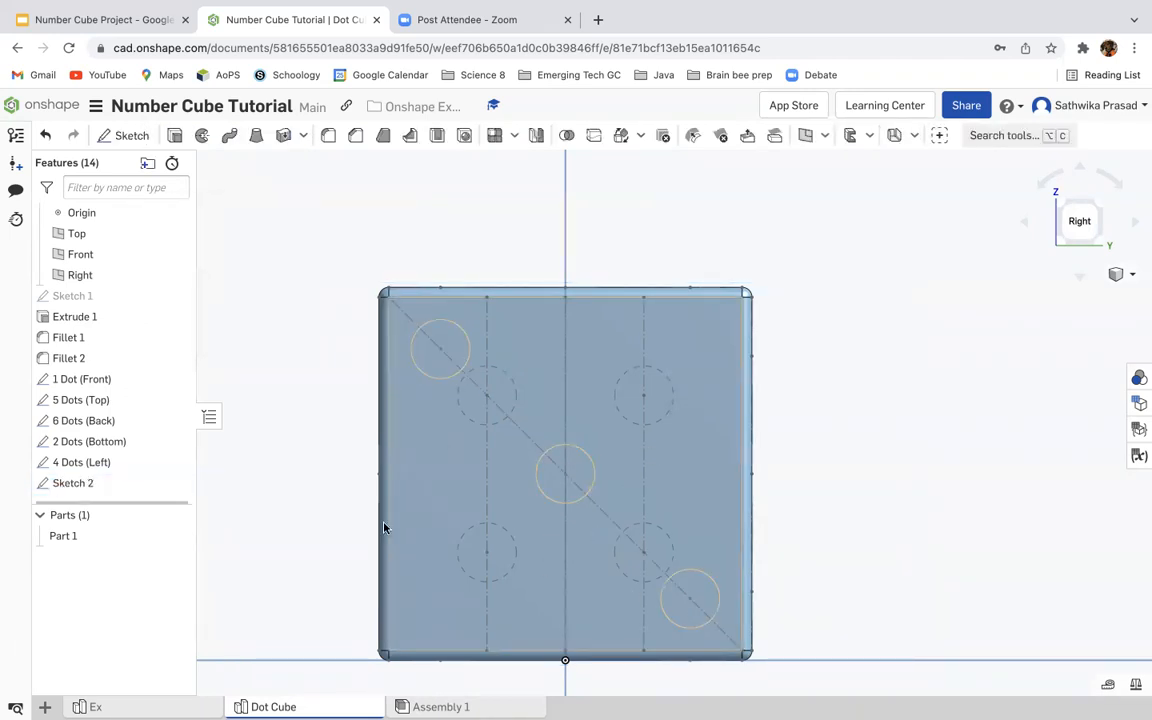
right_click(93, 484)
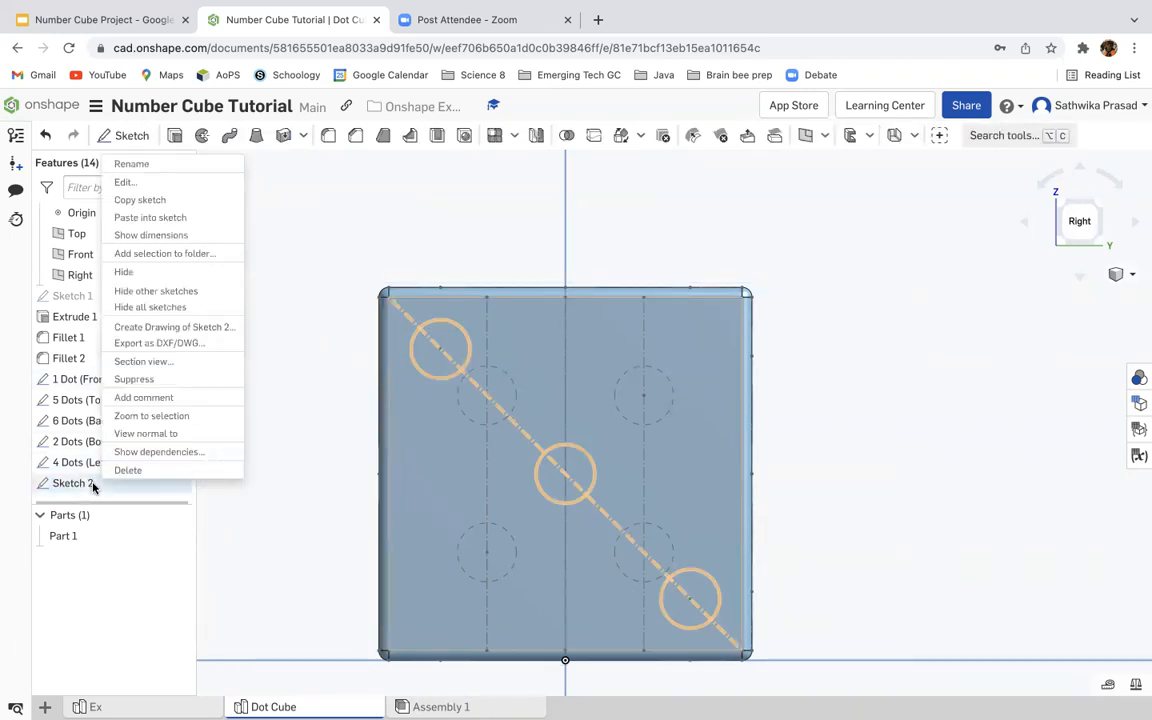
click(160, 165)
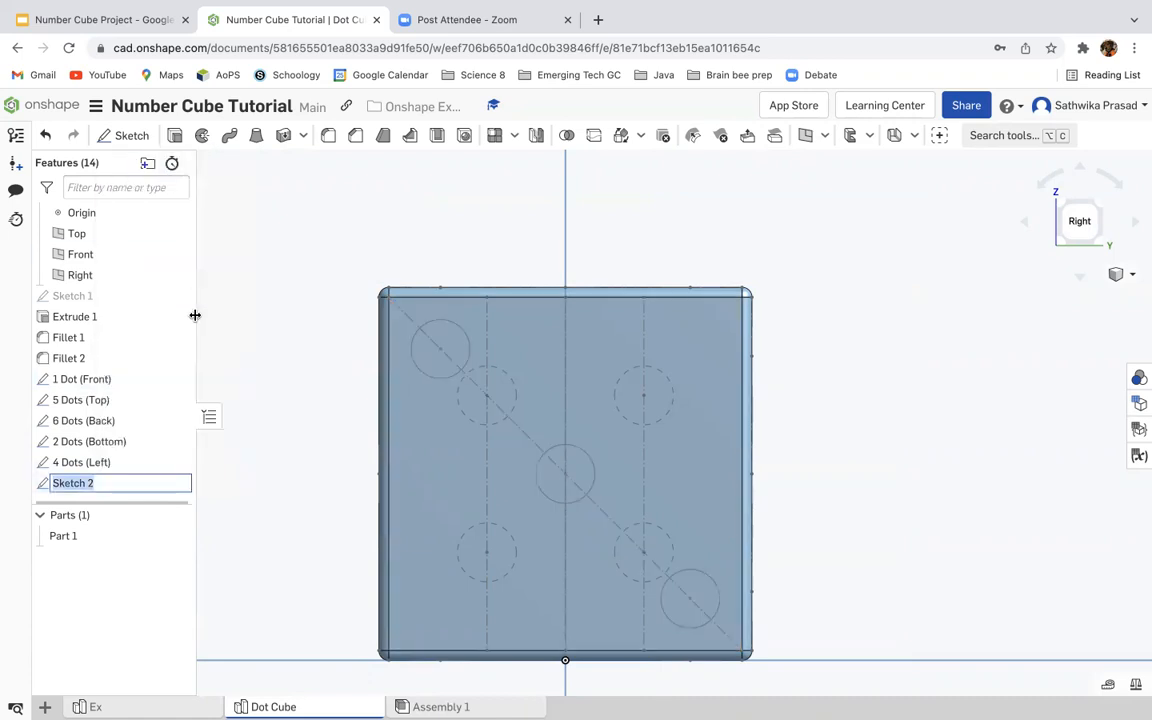
text(3 Dots ()
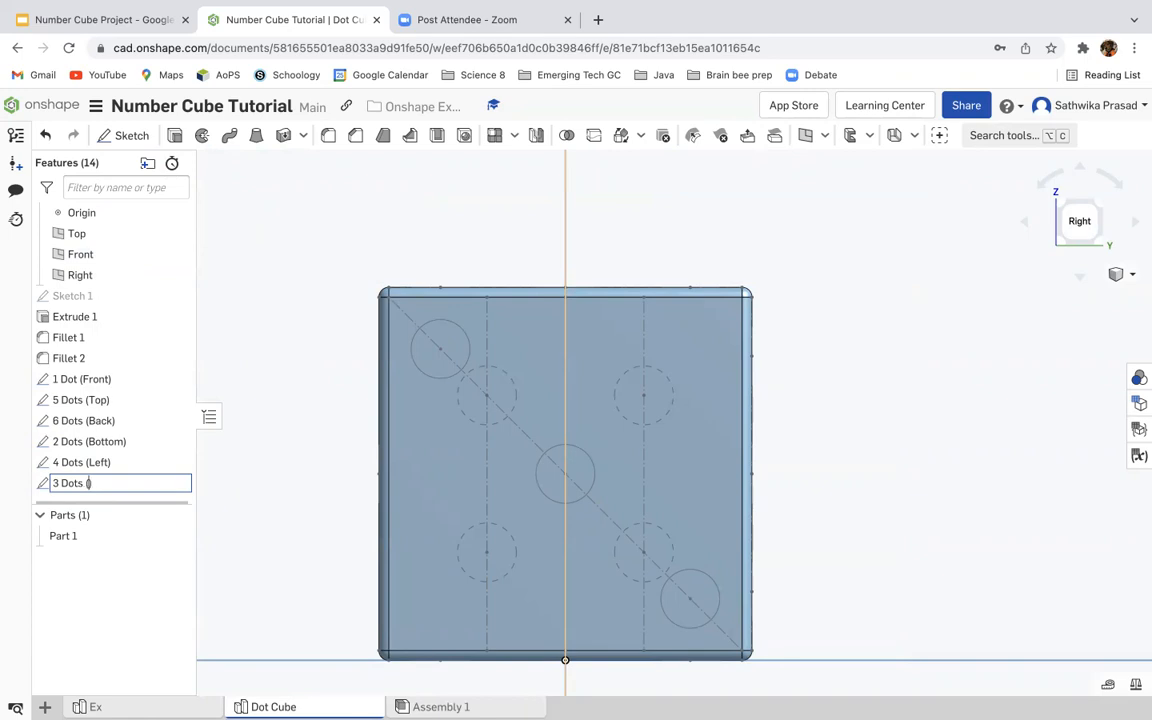
text(Right))
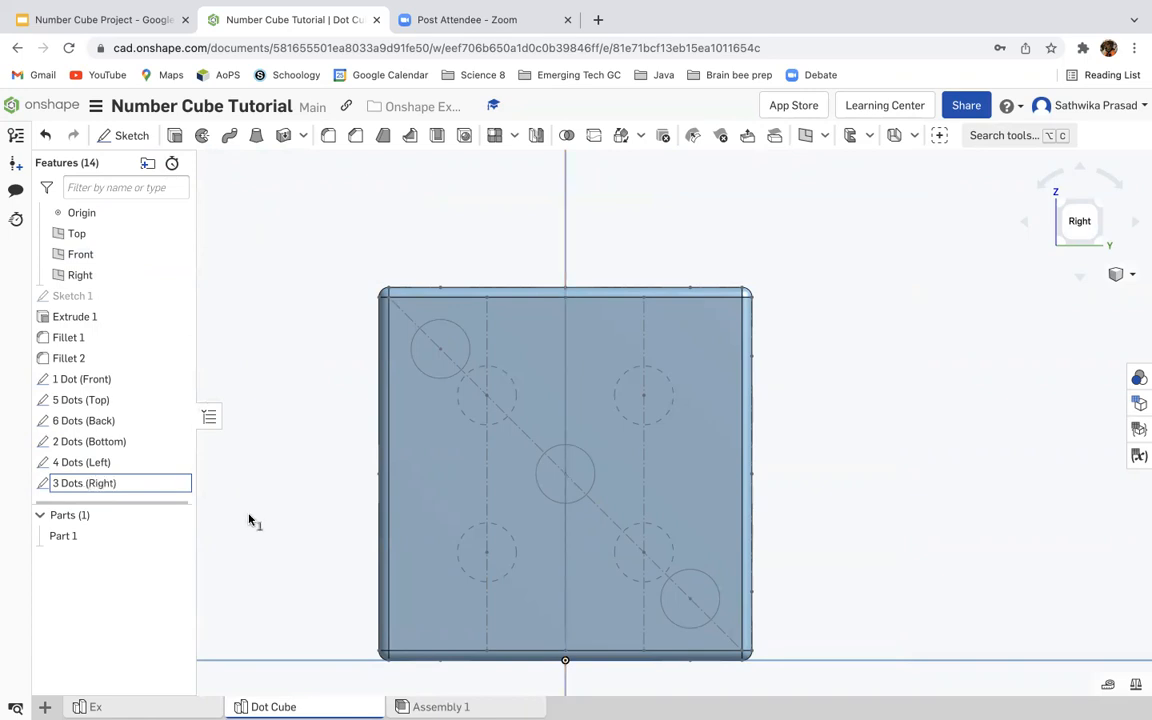
click(248, 513)
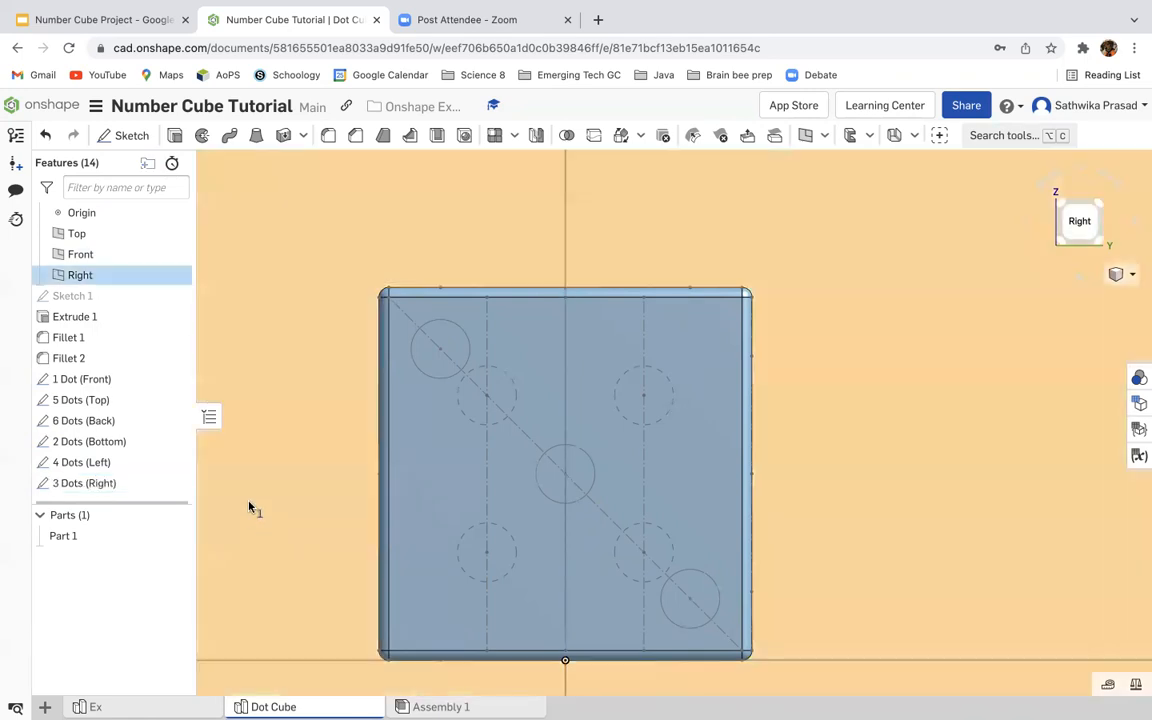
Step: Show the cube in isometric view and hide the default planes
click(1117, 275)
click(1108, 297)
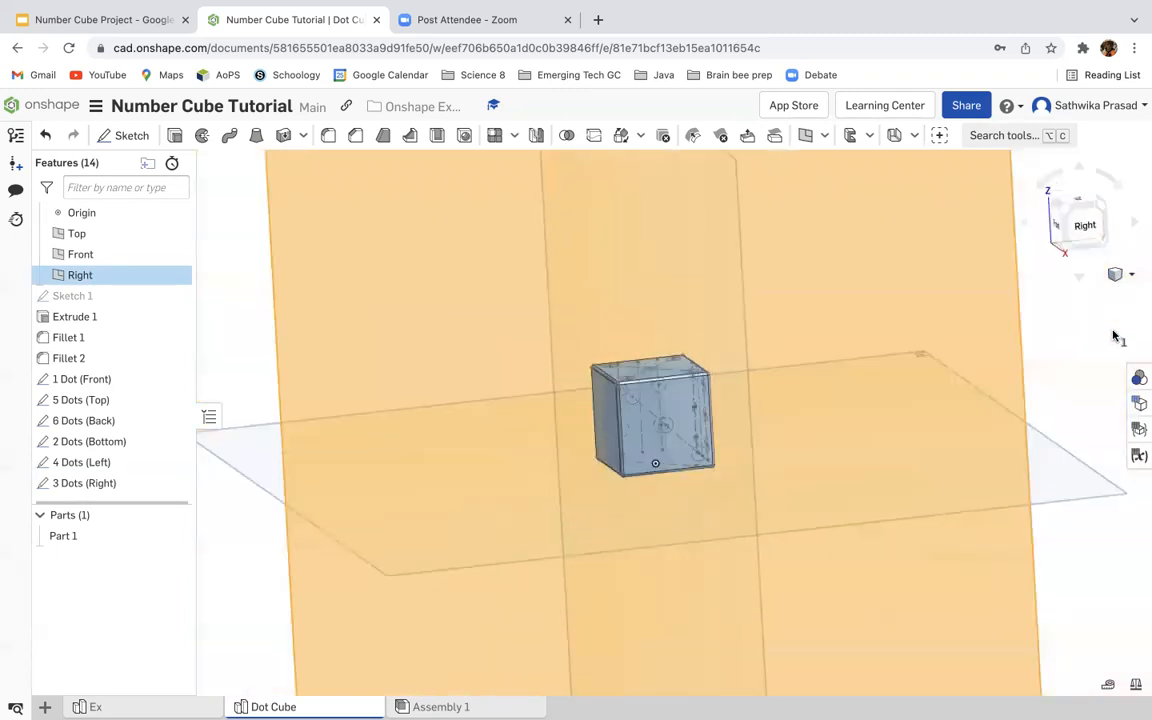
click(1063, 465)
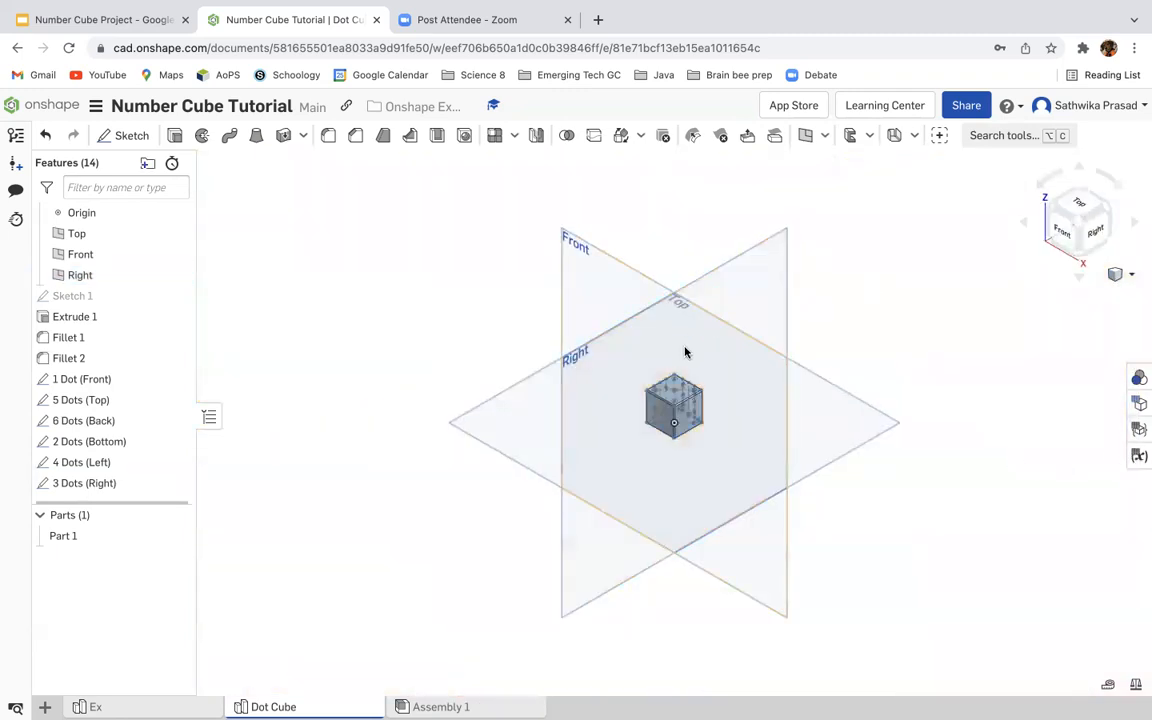
scroll(684, 352, up, 5)
scroll(684, 352, down, 3)
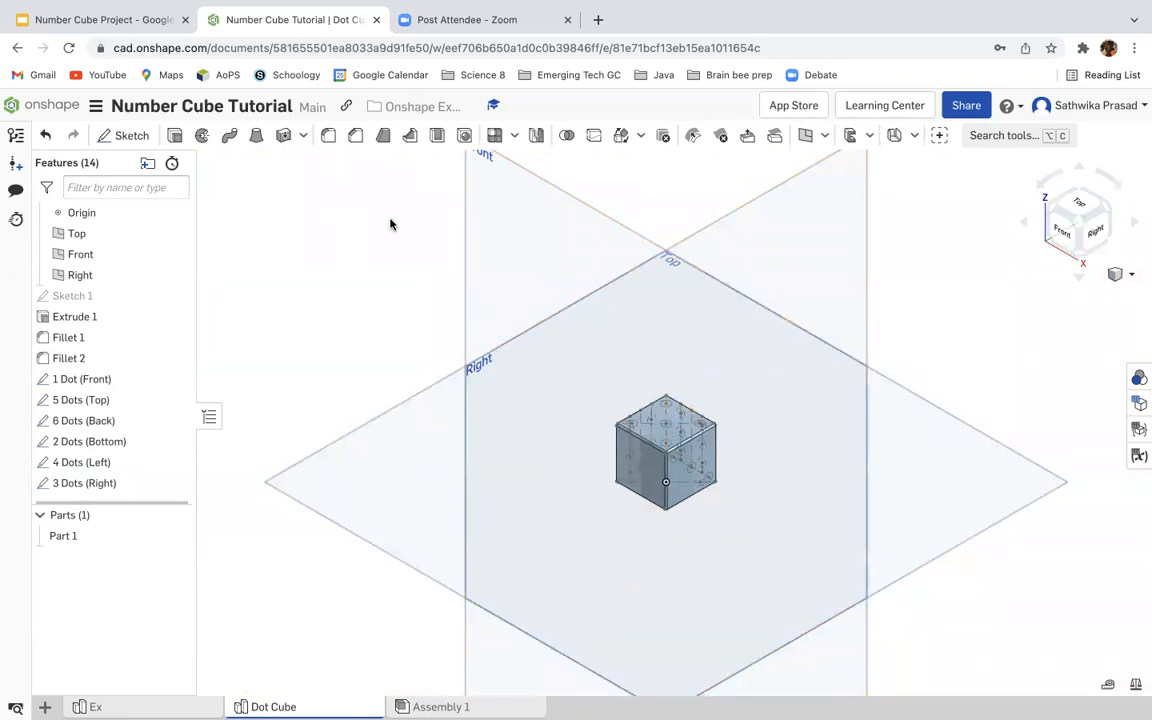
key(p)
scroll(633, 404, up, 6)
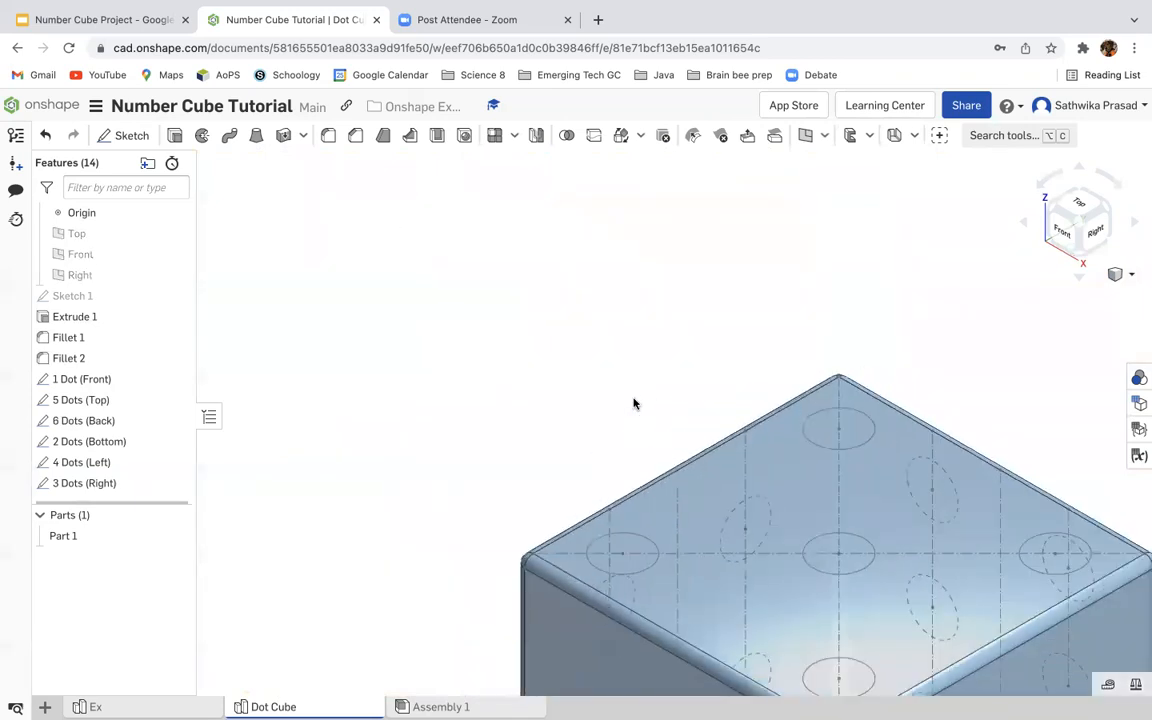
scroll(633, 404, down, 3)
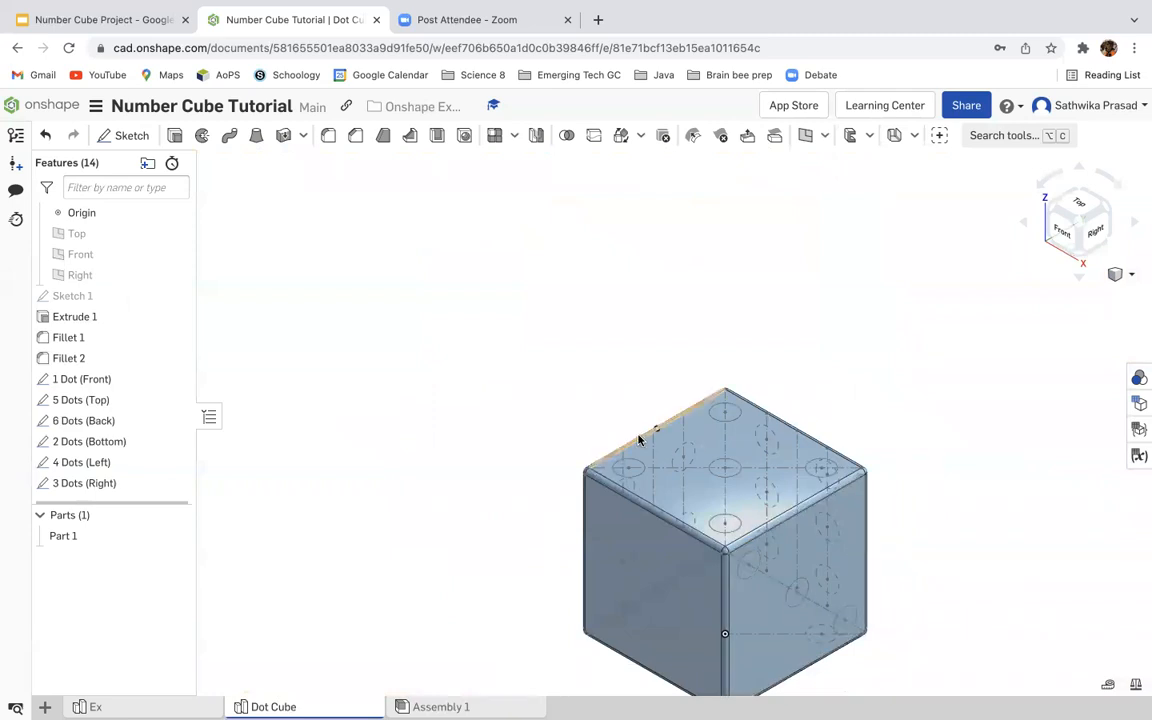
Step: Extrude the "1 Dot (Front)" sketch 0.5 mm outward as a new part
click(174, 135)
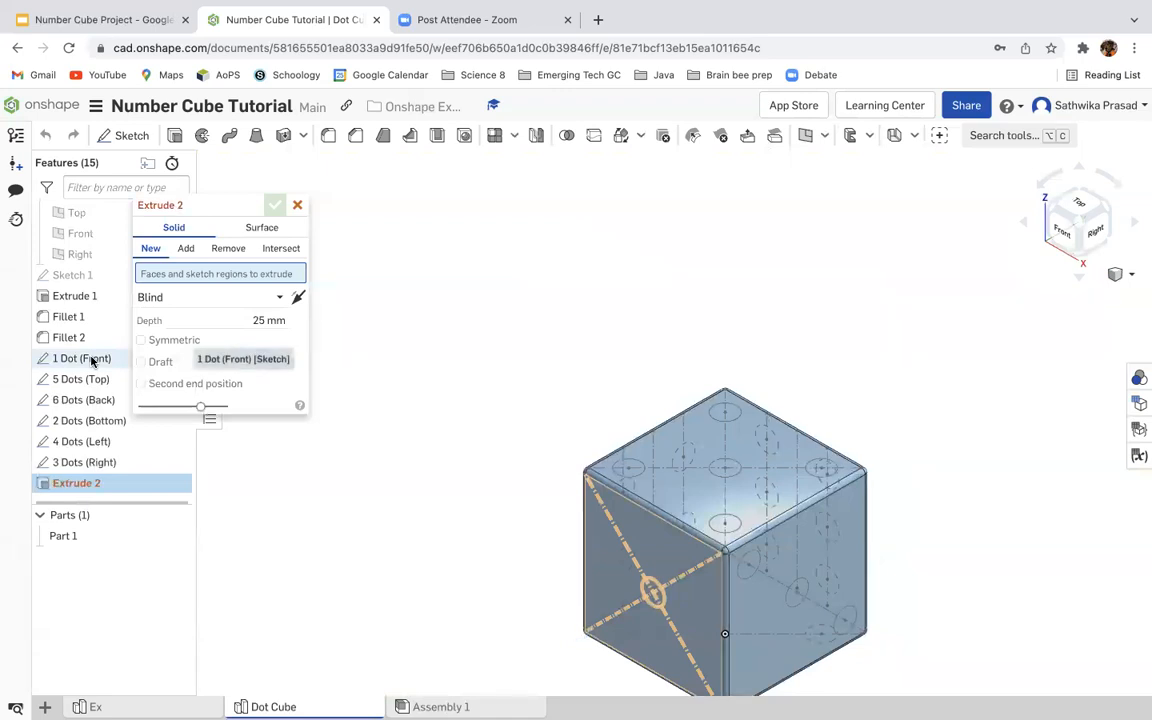
click(92, 360)
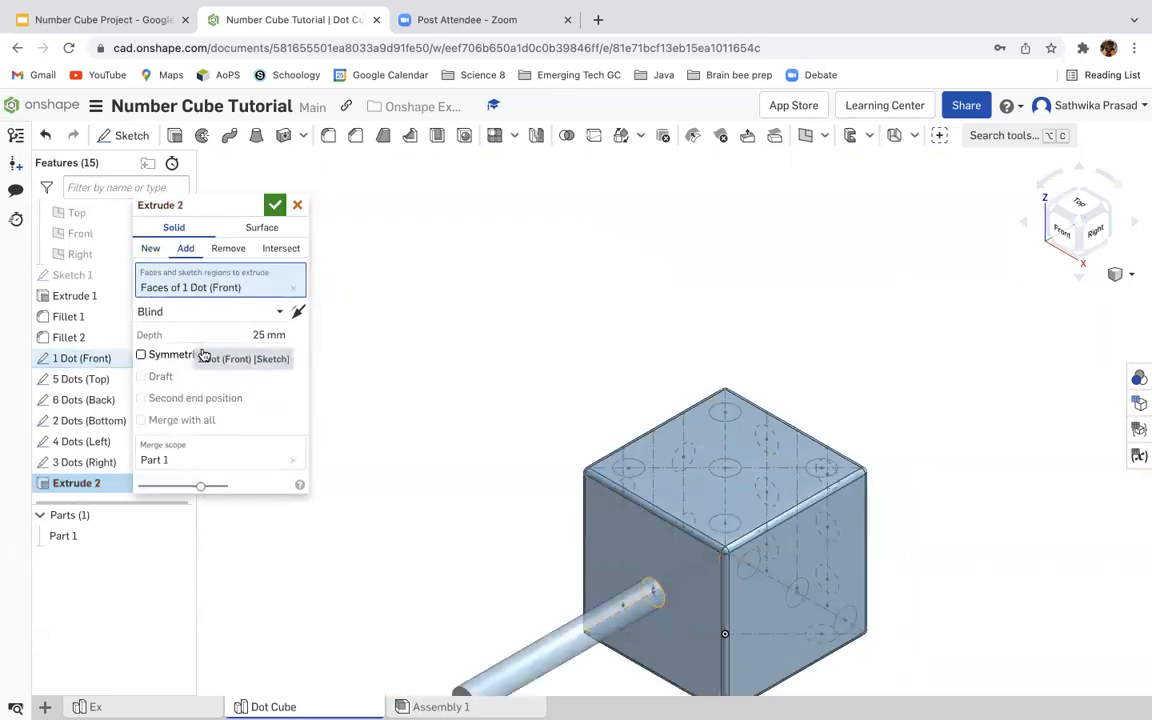
click(268, 335)
key(BackSpace)
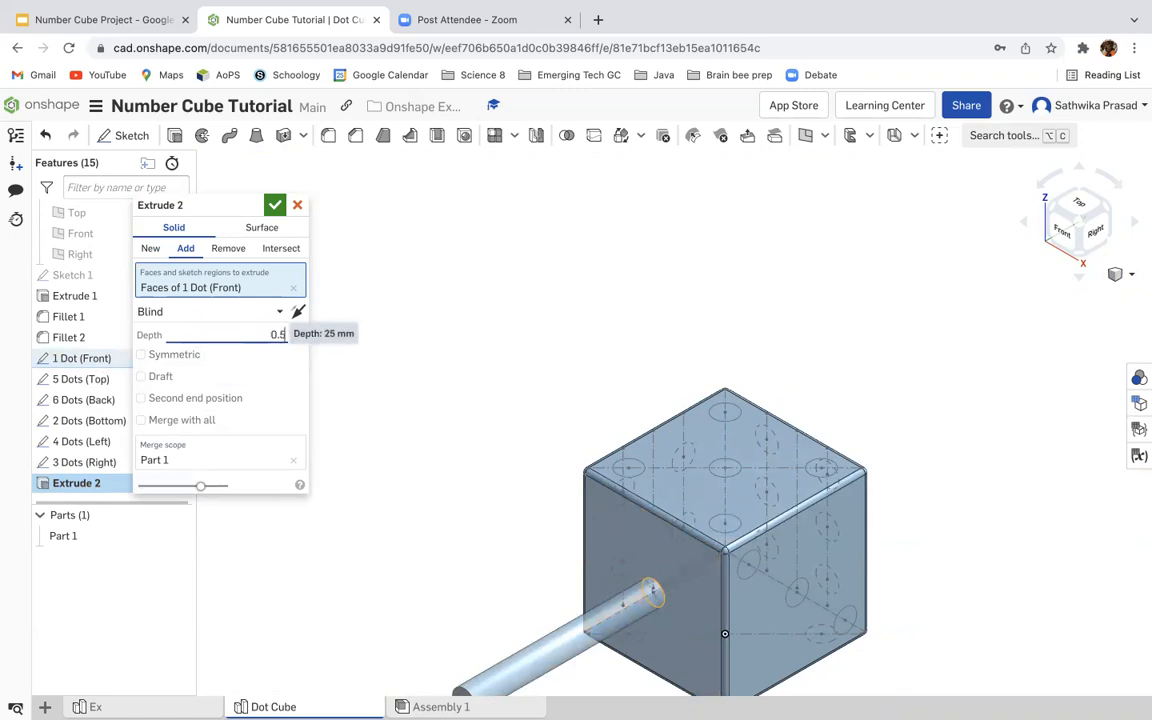
key(Return)
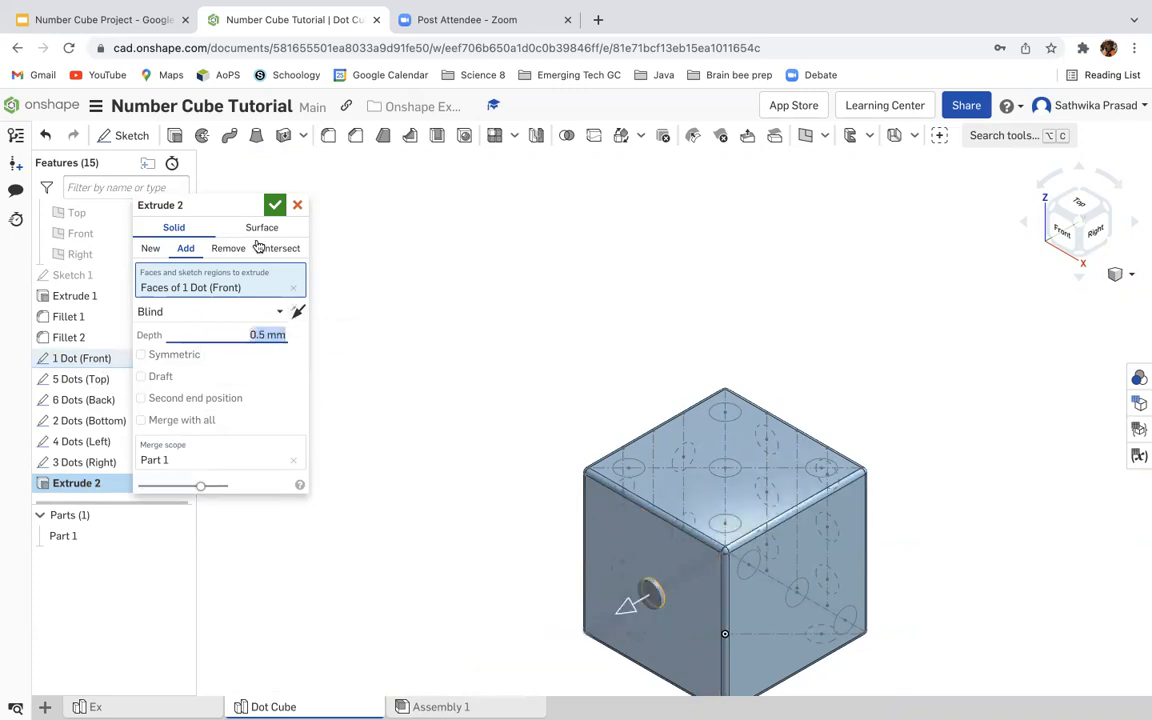
click(151, 249)
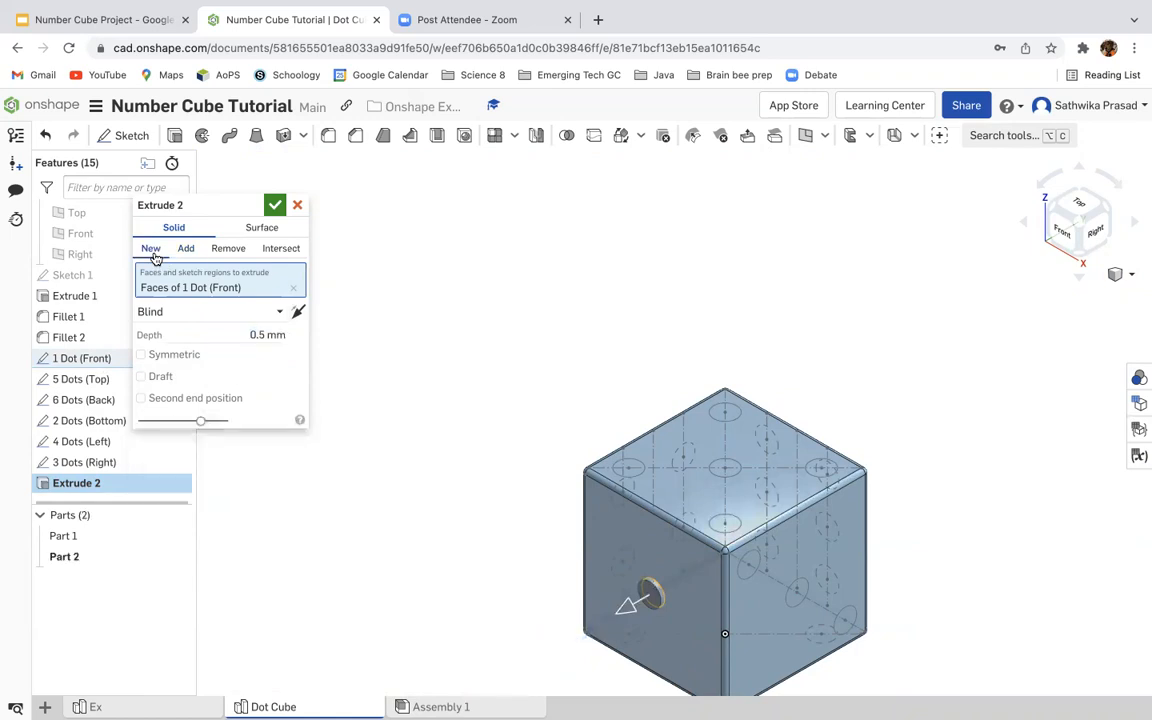
click(107, 381)
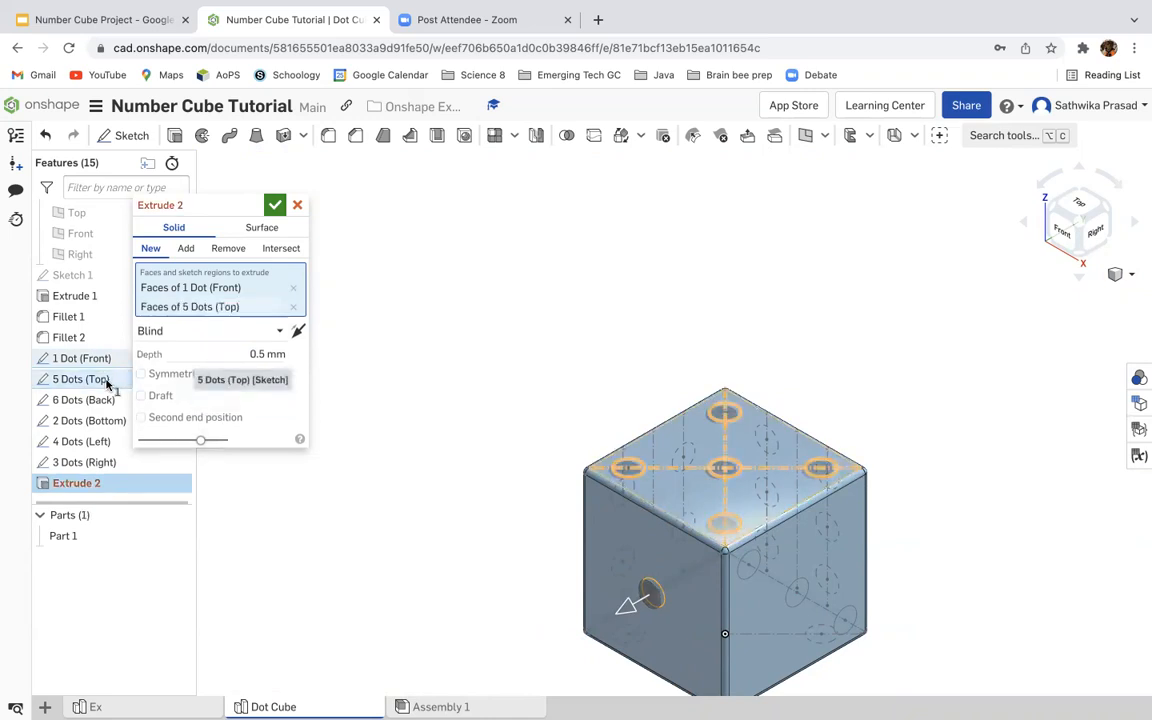
click(294, 309)
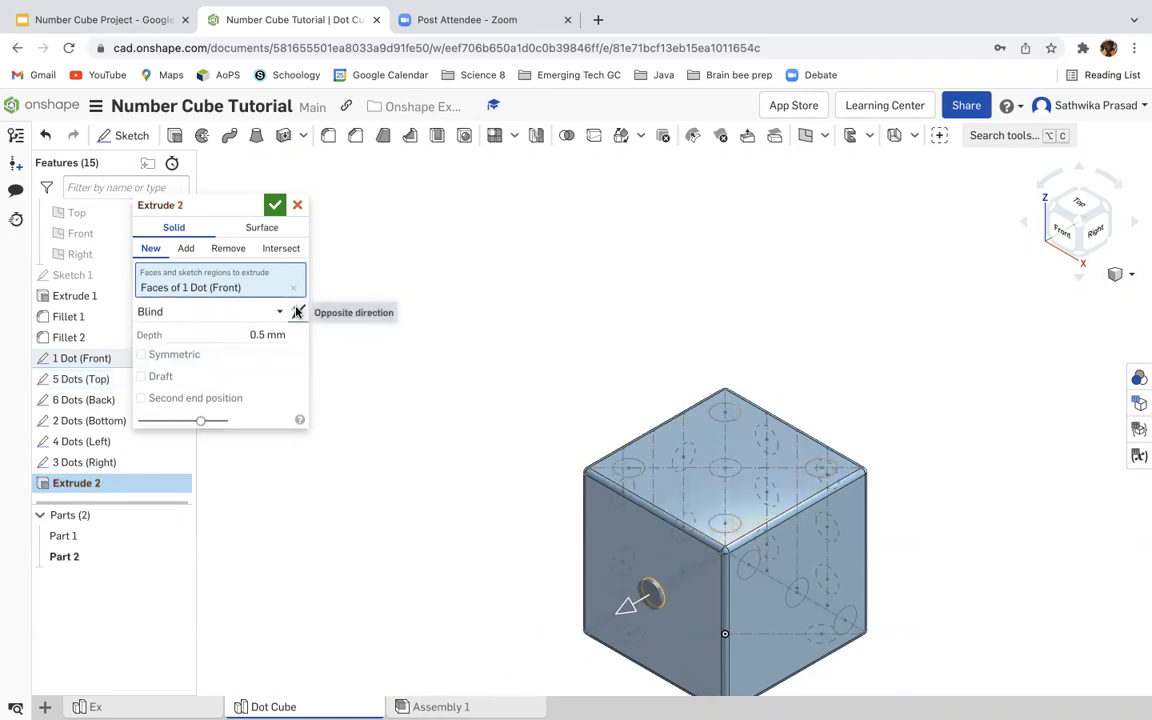
click(274, 206)
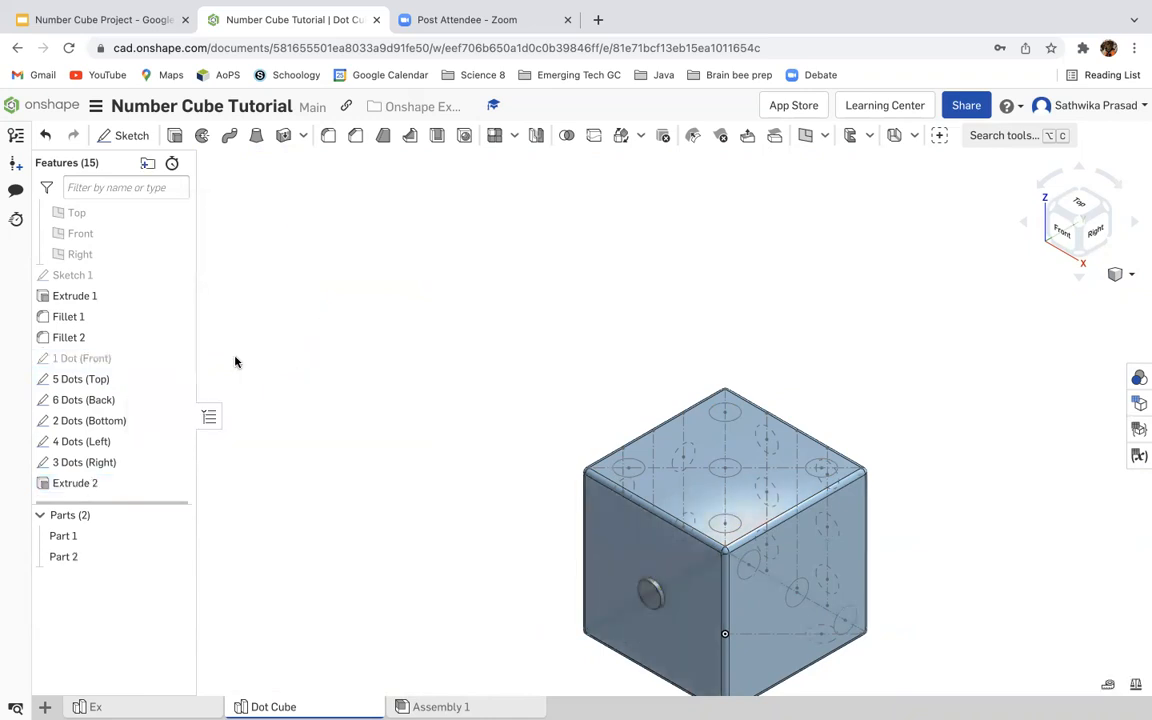
Step: Extrude the "5 Dots (Top)" sketch 0.5 mm as new parts separate from the cube
click(135, 387)
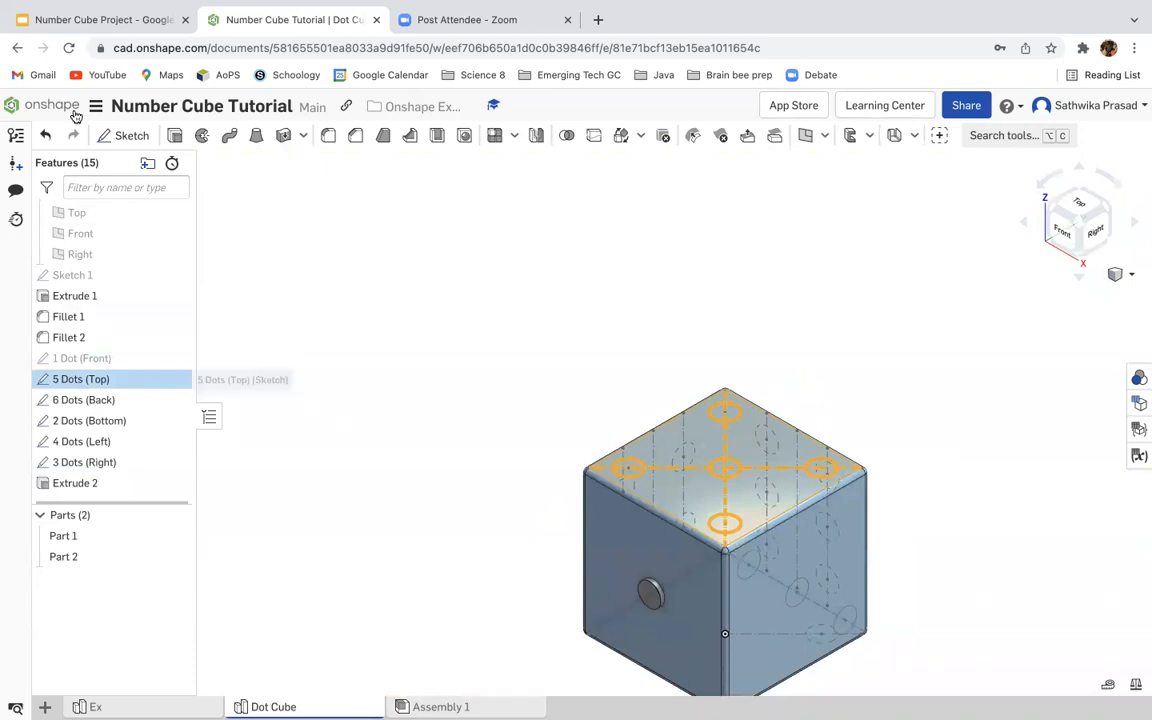
click(174, 135)
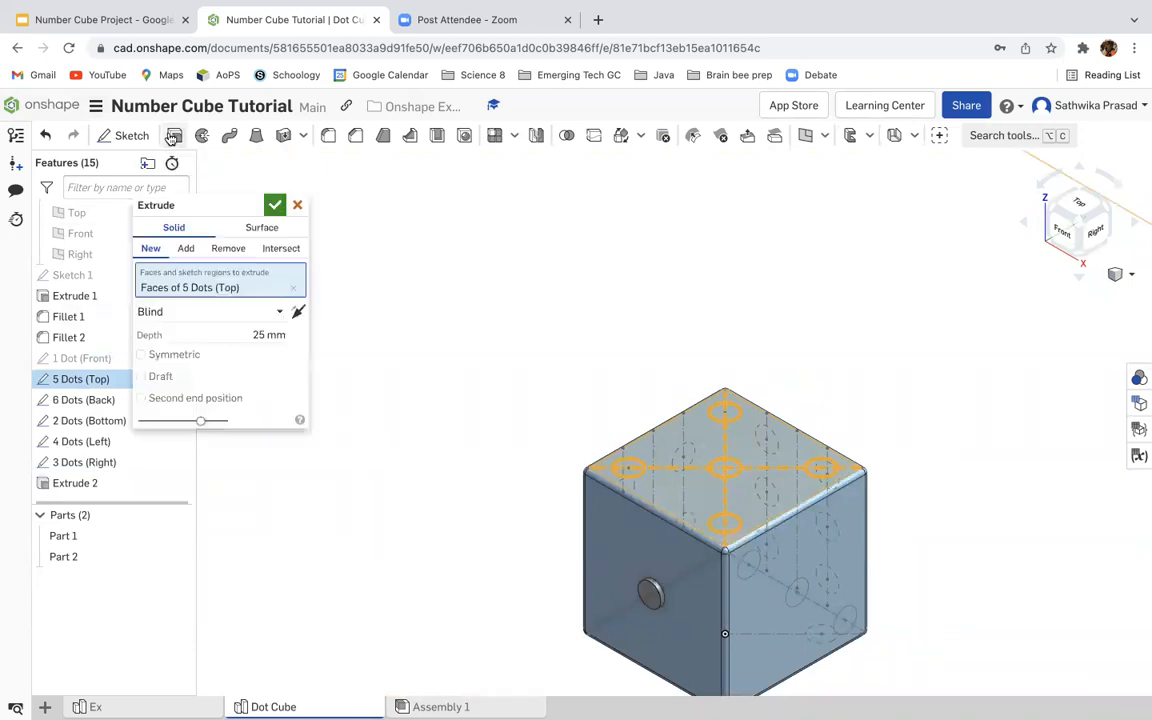
click(272, 336)
text(0.5)
key(Return)
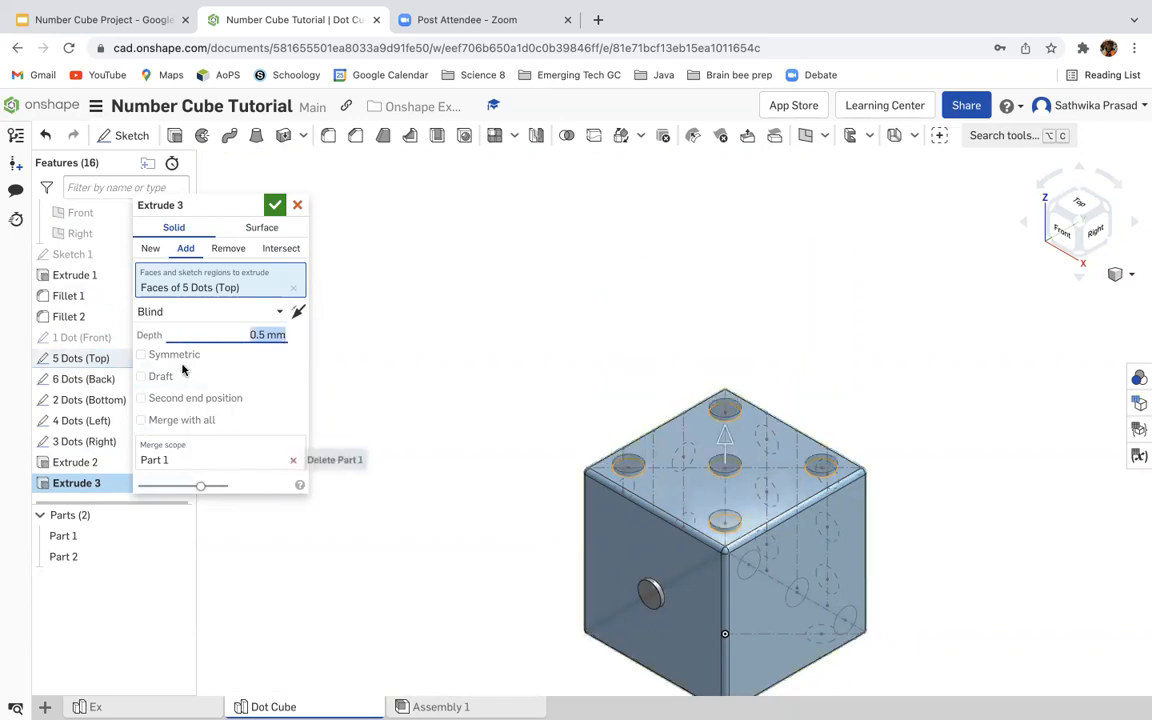
click(150, 249)
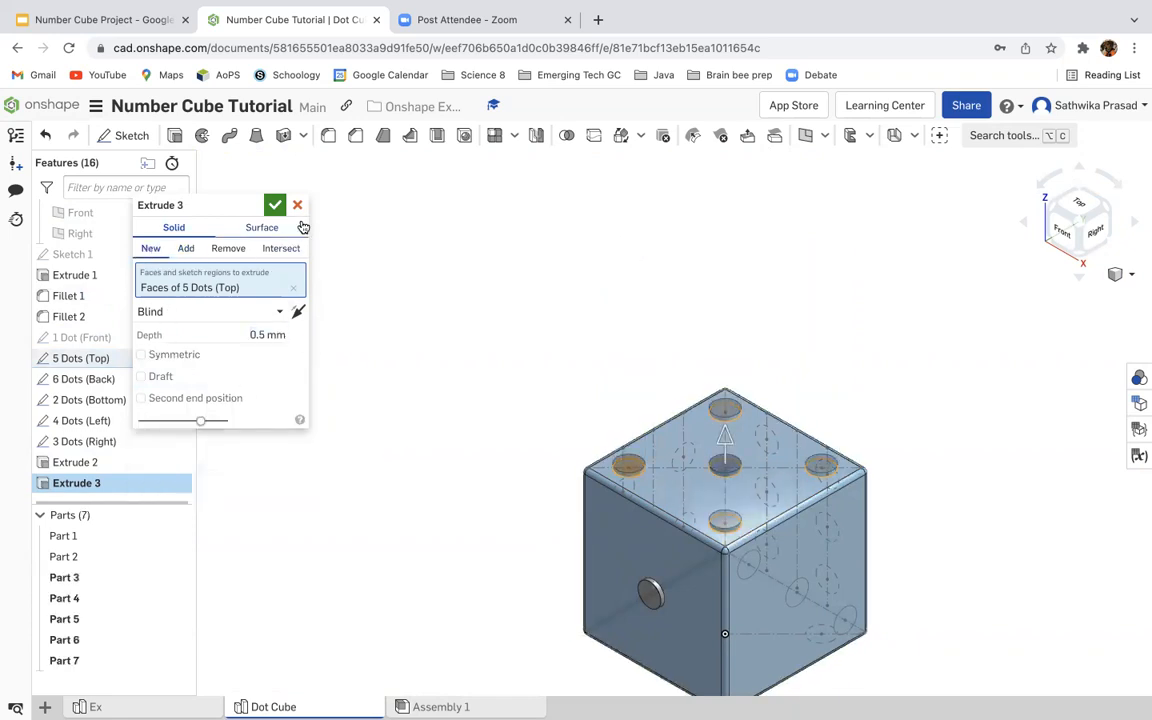
click(275, 206)
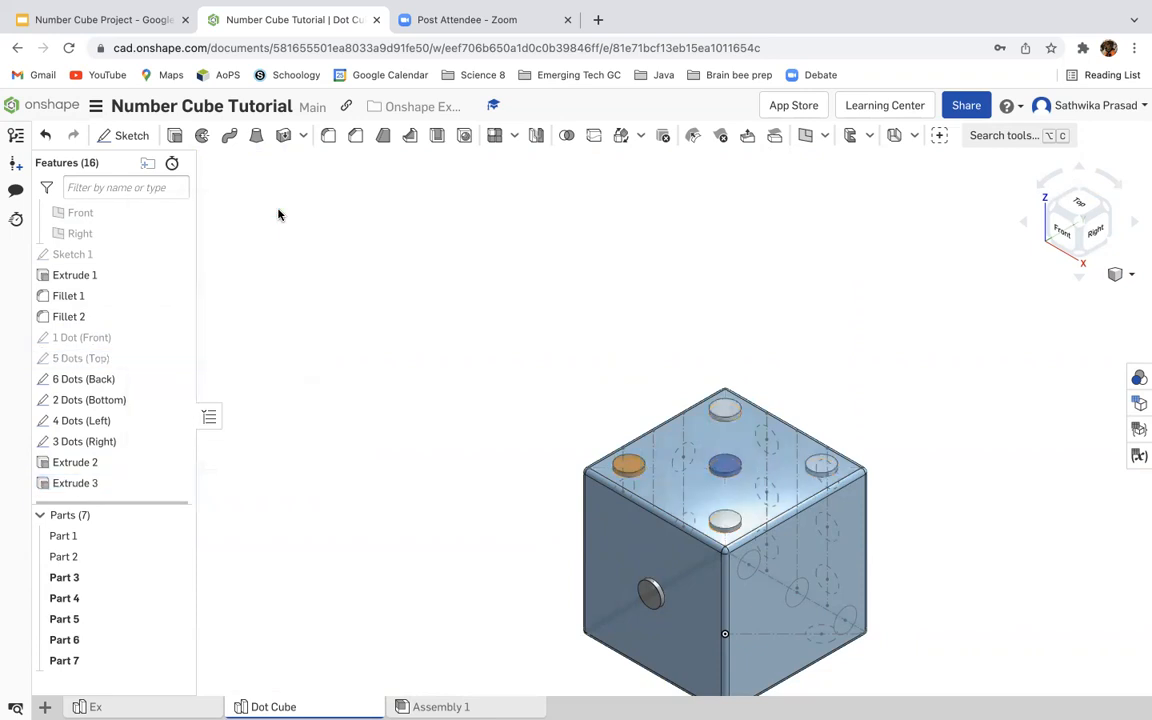
Step: Extrude the "6 Dots (Back)" sketch 0.5 mm as new parts separate from the cube
click(134, 380)
click(174, 136)
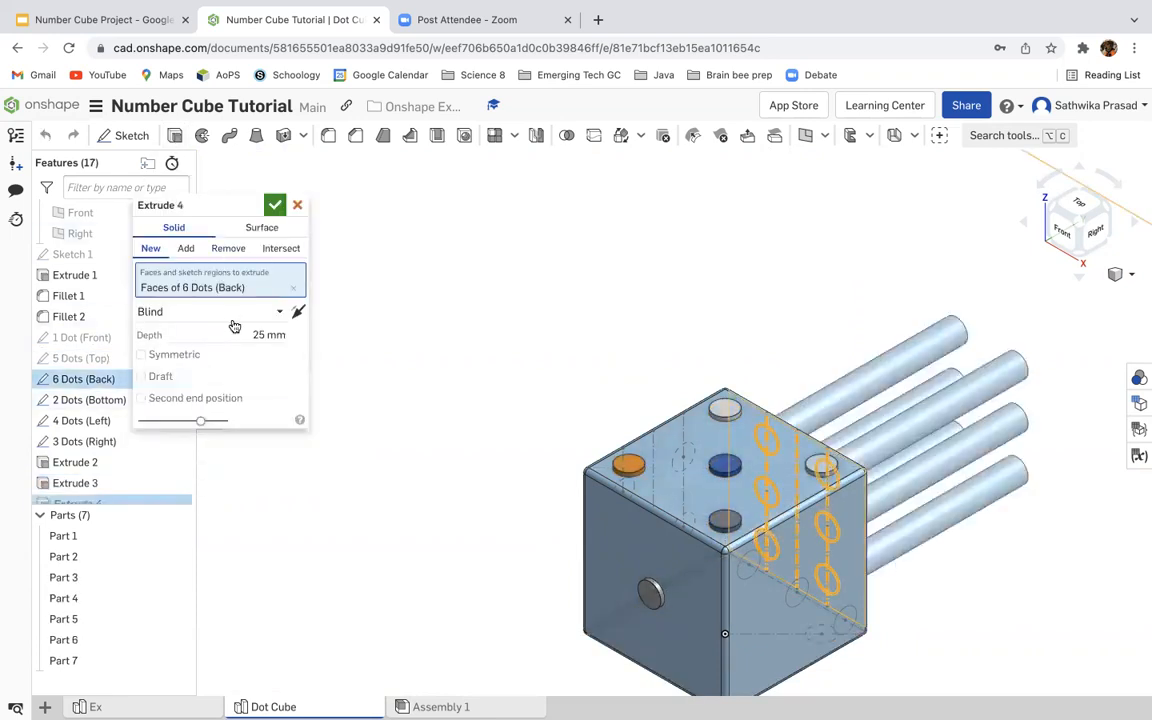
click(234, 330)
text(0.5)
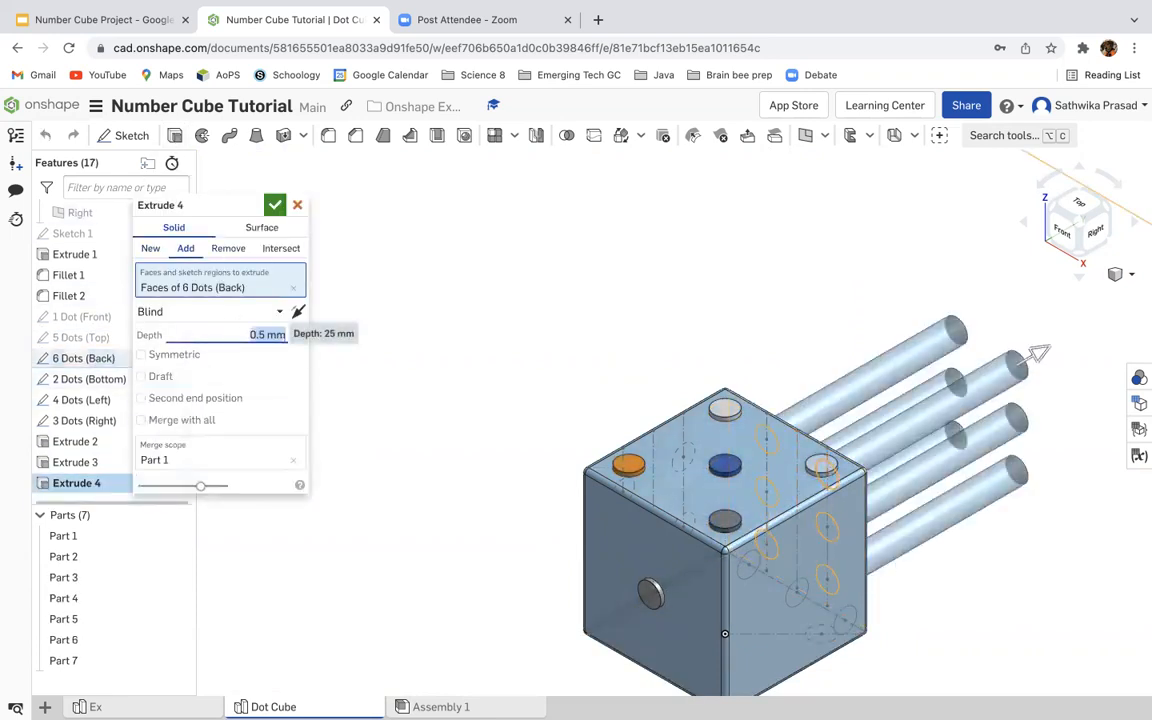
click(150, 248)
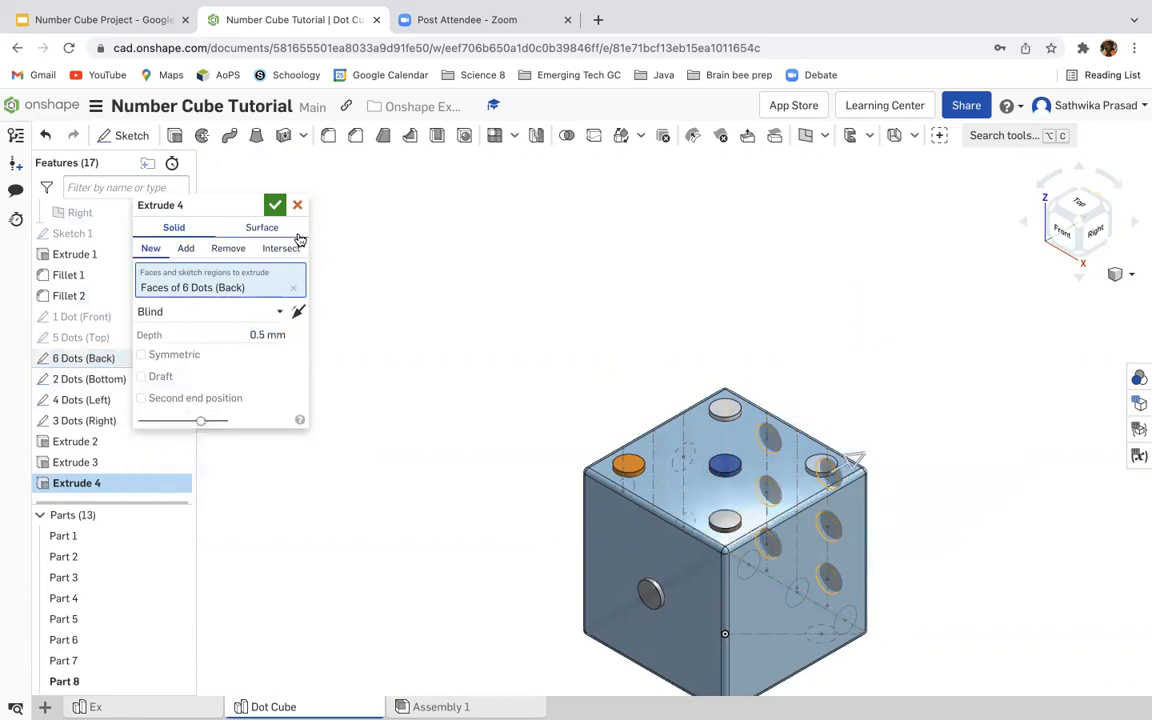
click(276, 205)
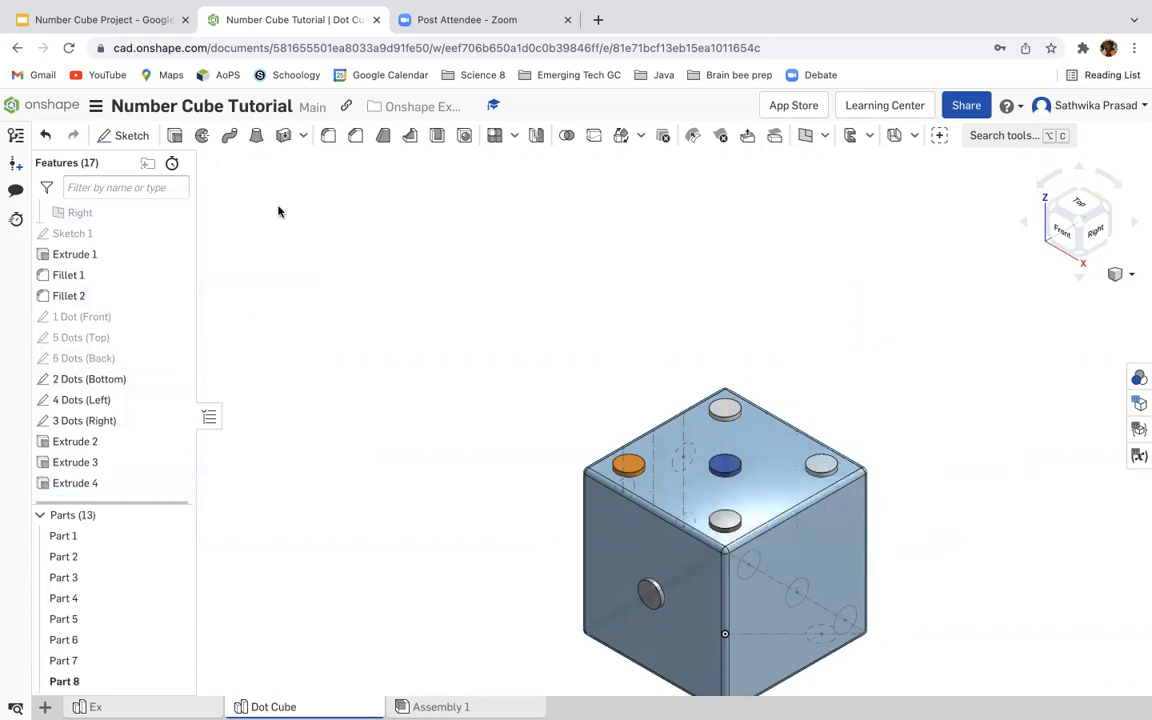
Step: Extrude the "2 Dots (Bottom)" sketch 0.5 mm as new parts separate from the cube
click(159, 379)
click(174, 135)
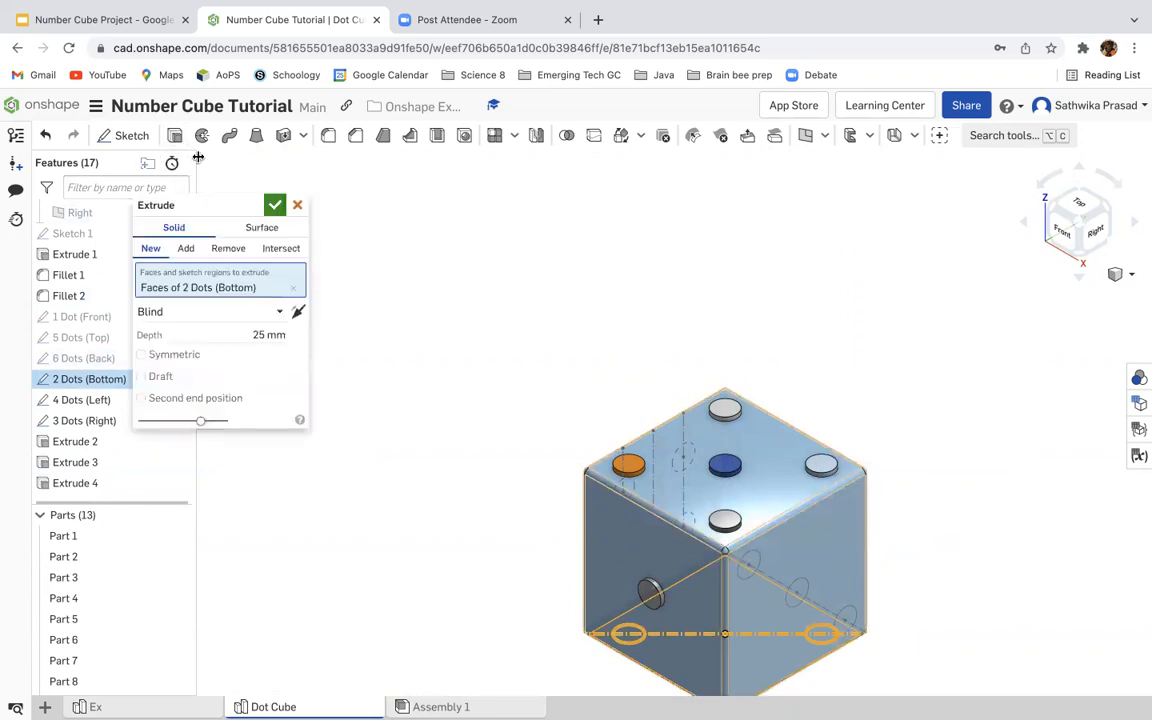
click(256, 335)
text(0.5)
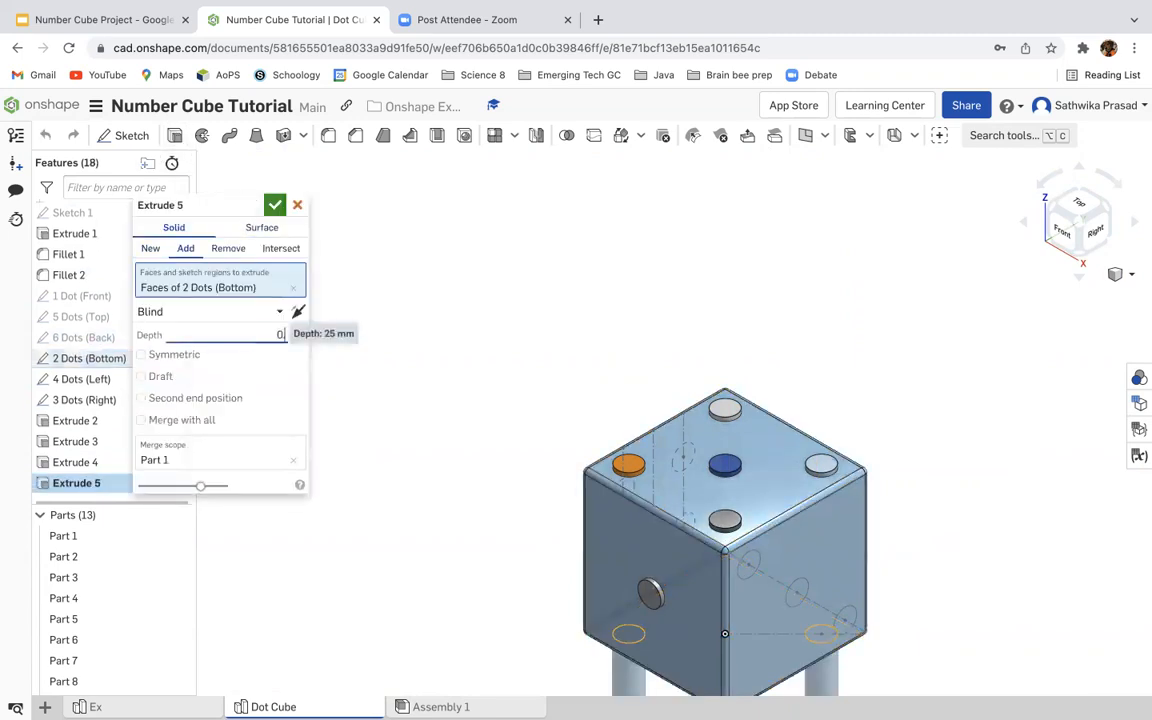
key(Return)
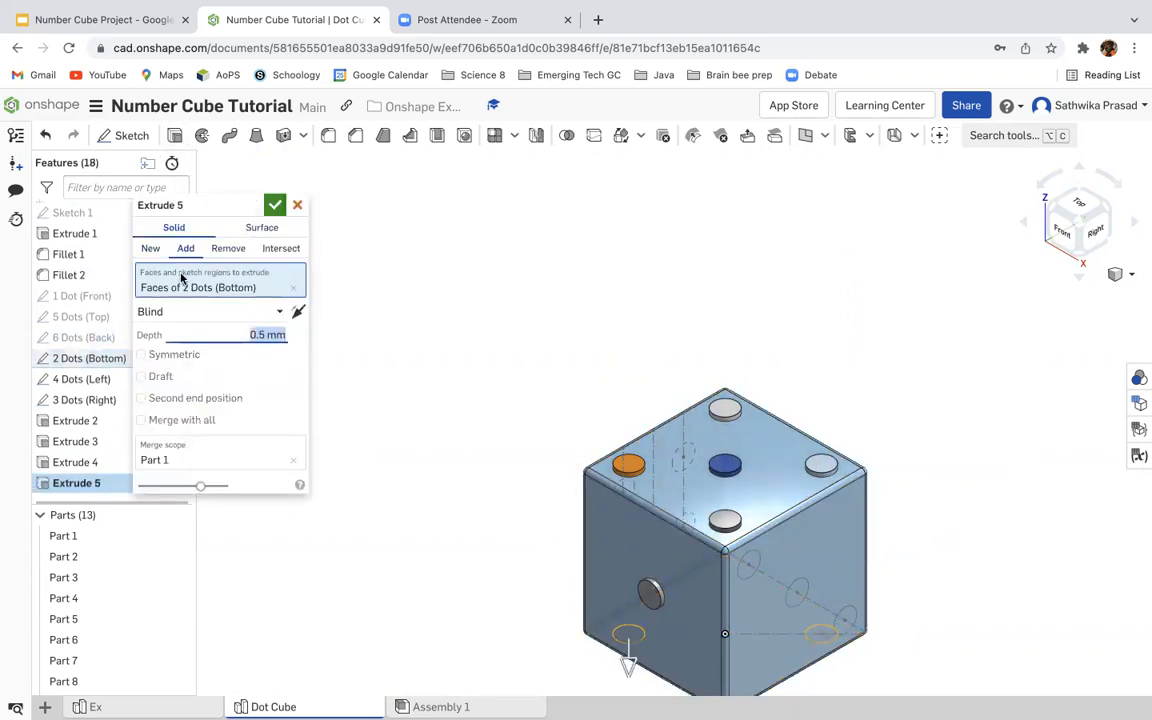
click(150, 248)
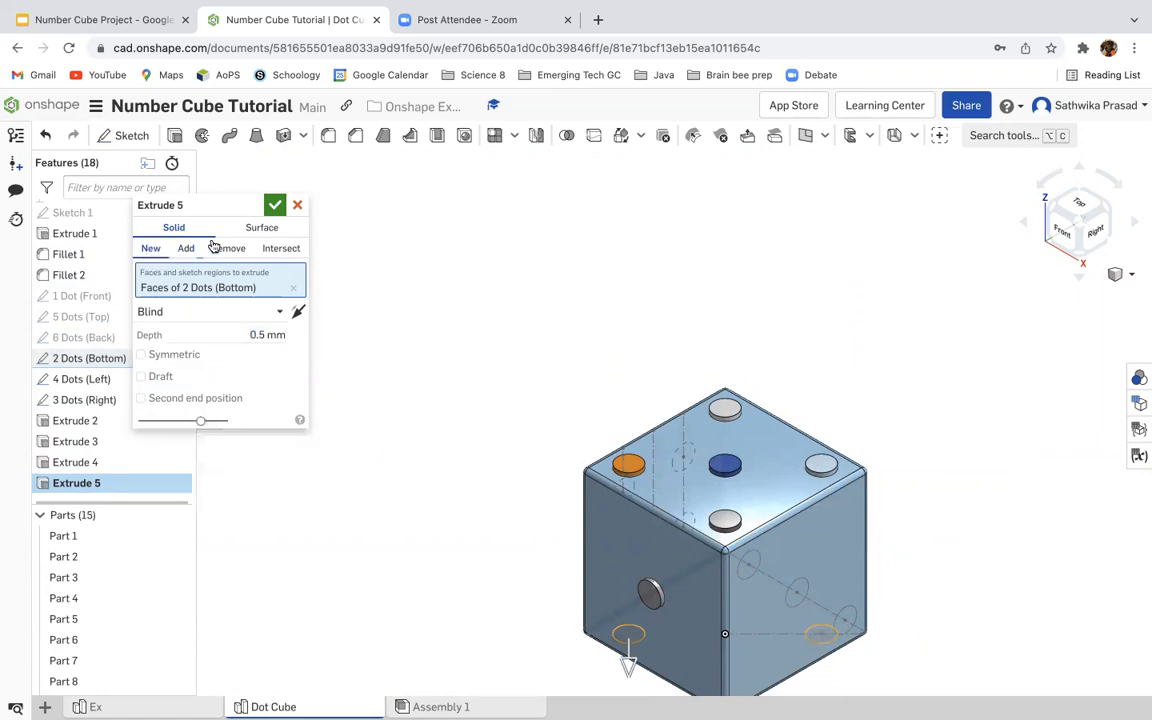
click(275, 207)
Step: Extrude the "4 Dots (Left)" sketch 0.5 mm as new parts separate from the cube
click(124, 383)
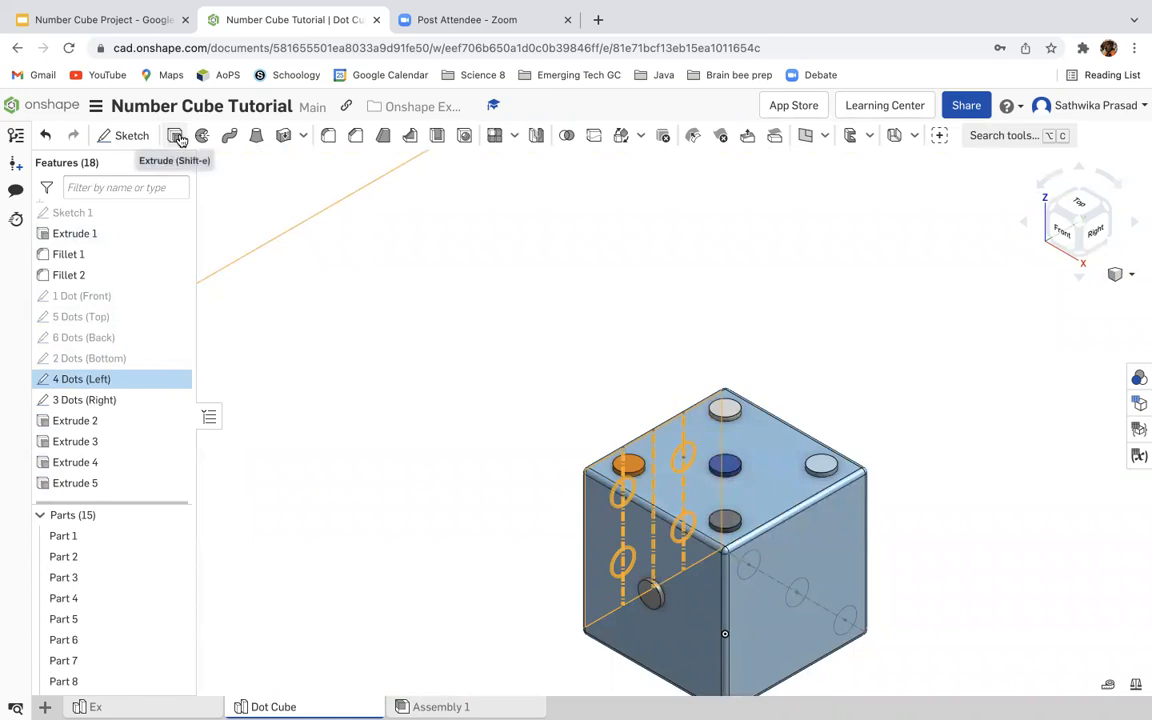
click(177, 137)
click(193, 253)
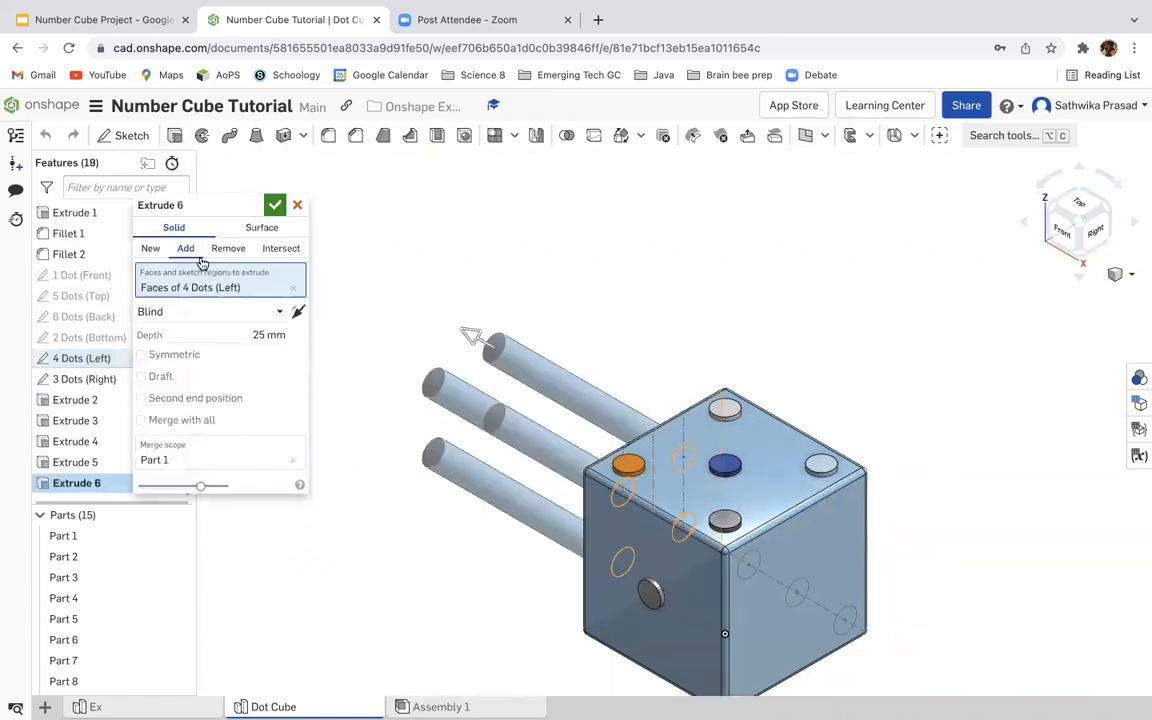
click(268, 337)
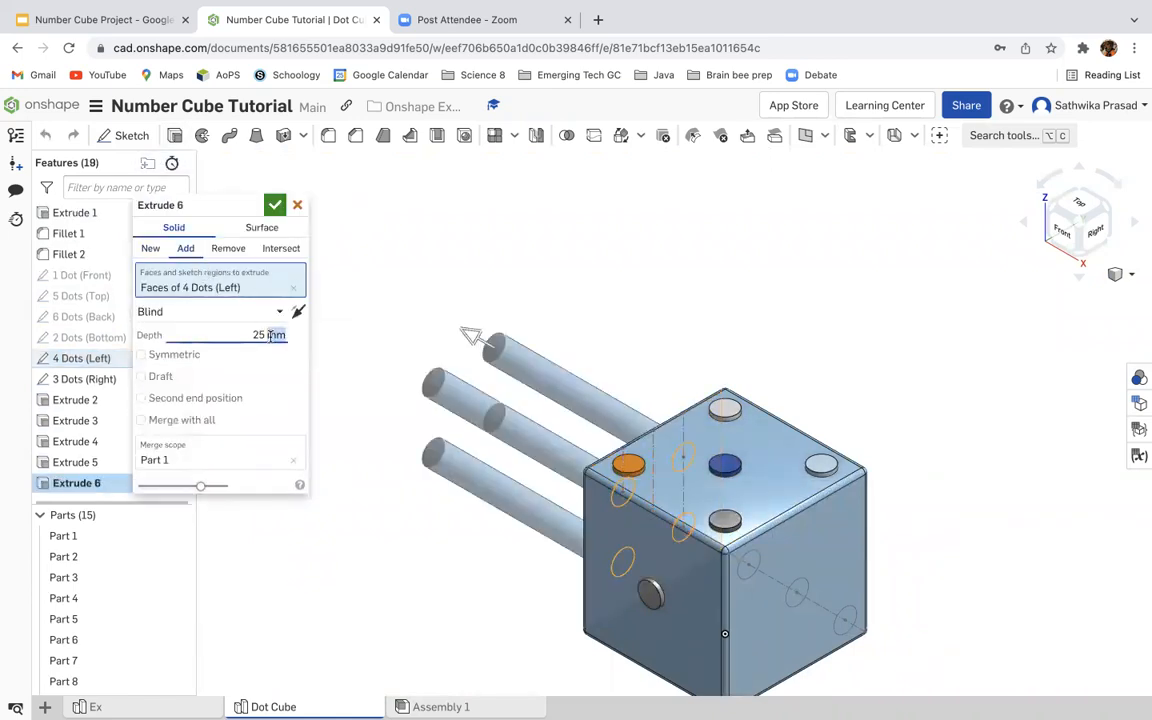
text(0.5 mm)
click(150, 248)
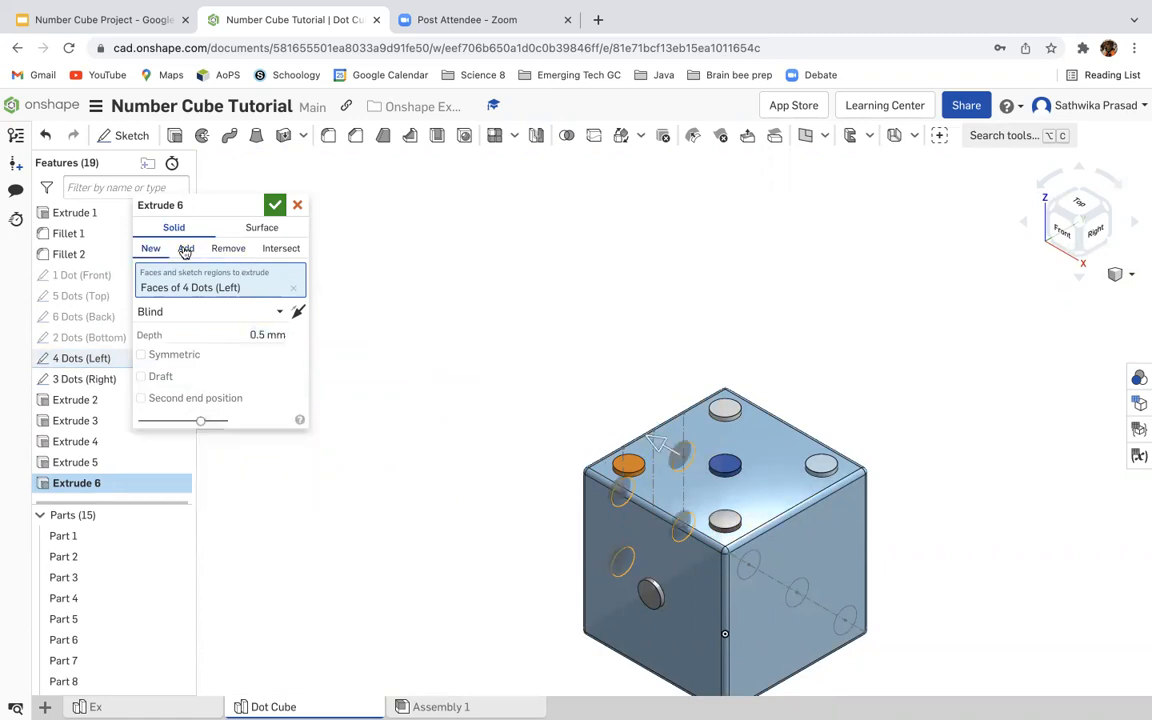
click(274, 205)
Step: Extrude the "3 Dots (Right)" sketch 0.5 mm as new parts separate from the cube
click(141, 381)
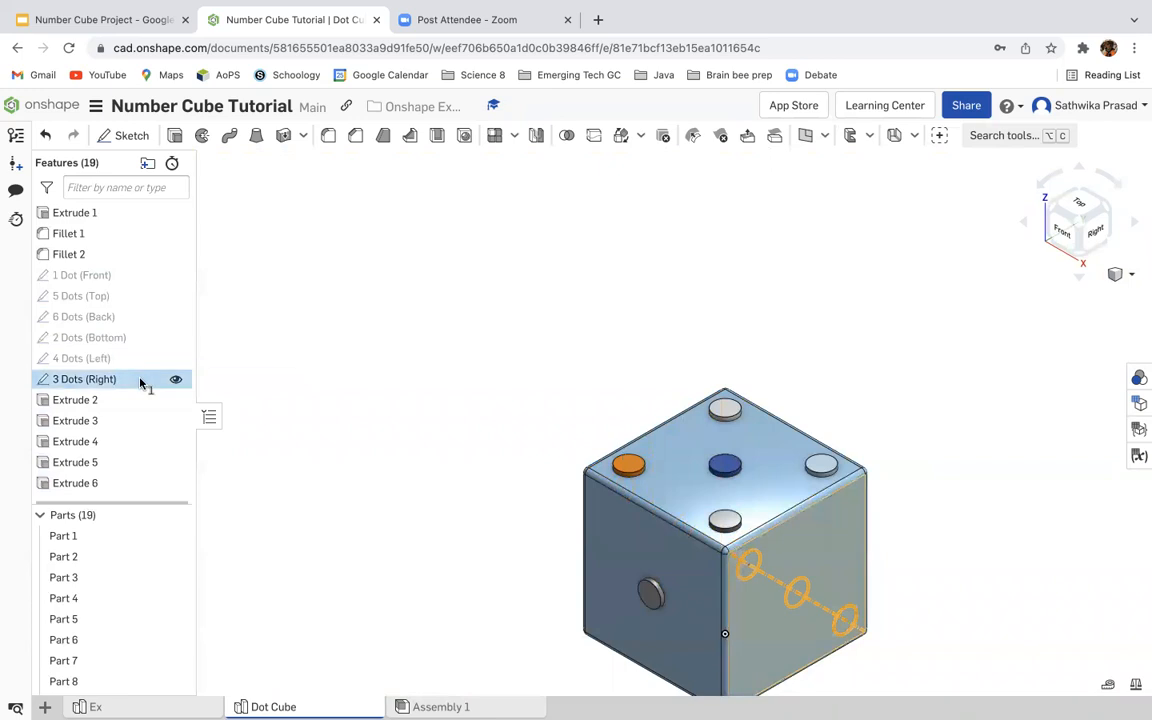
click(174, 135)
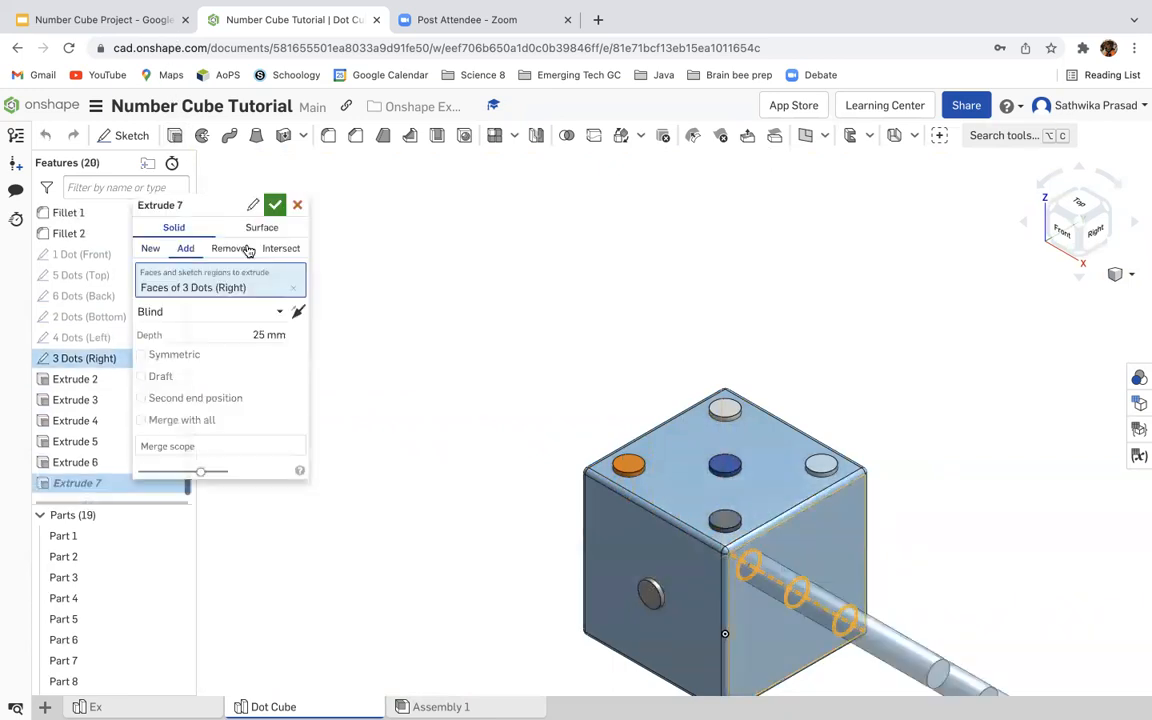
click(152, 248)
click(268, 334)
text(0.5)
key(Return)
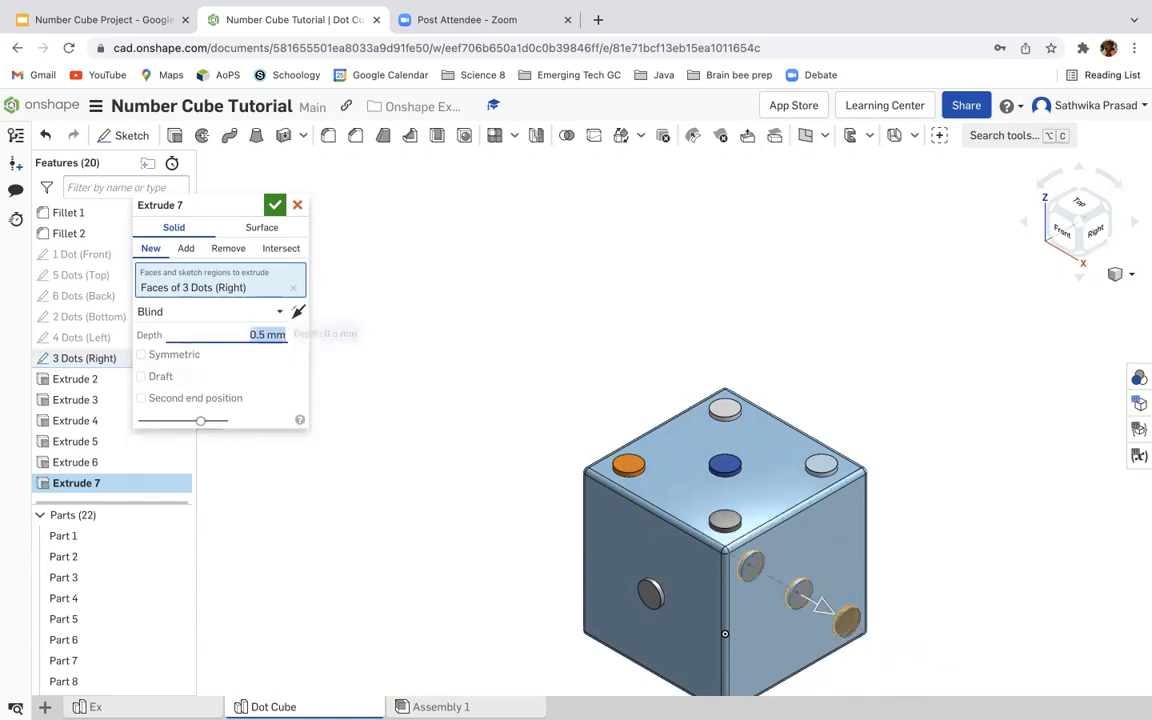
click(274, 204)
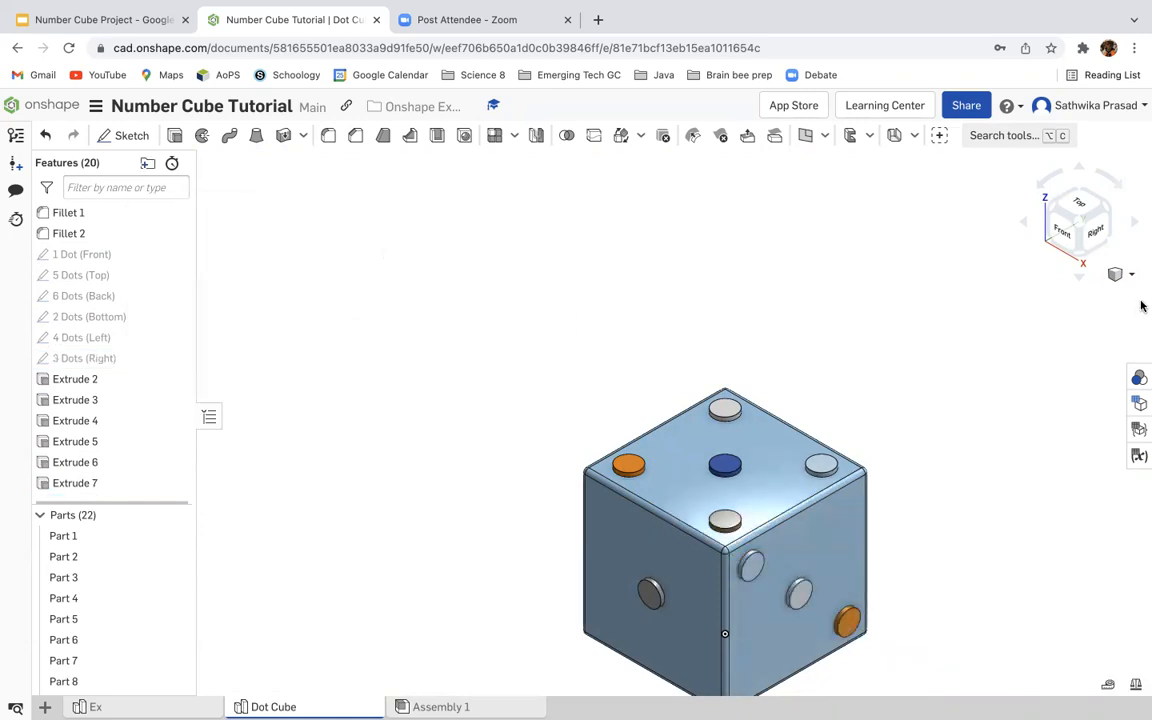
Step: Change the appearance of the cube body, Part 1, to the light grey colour EAEAEA
click(1114, 274)
drag(1024, 227, 1121, 274)
click(1124, 272)
click(1077, 295)
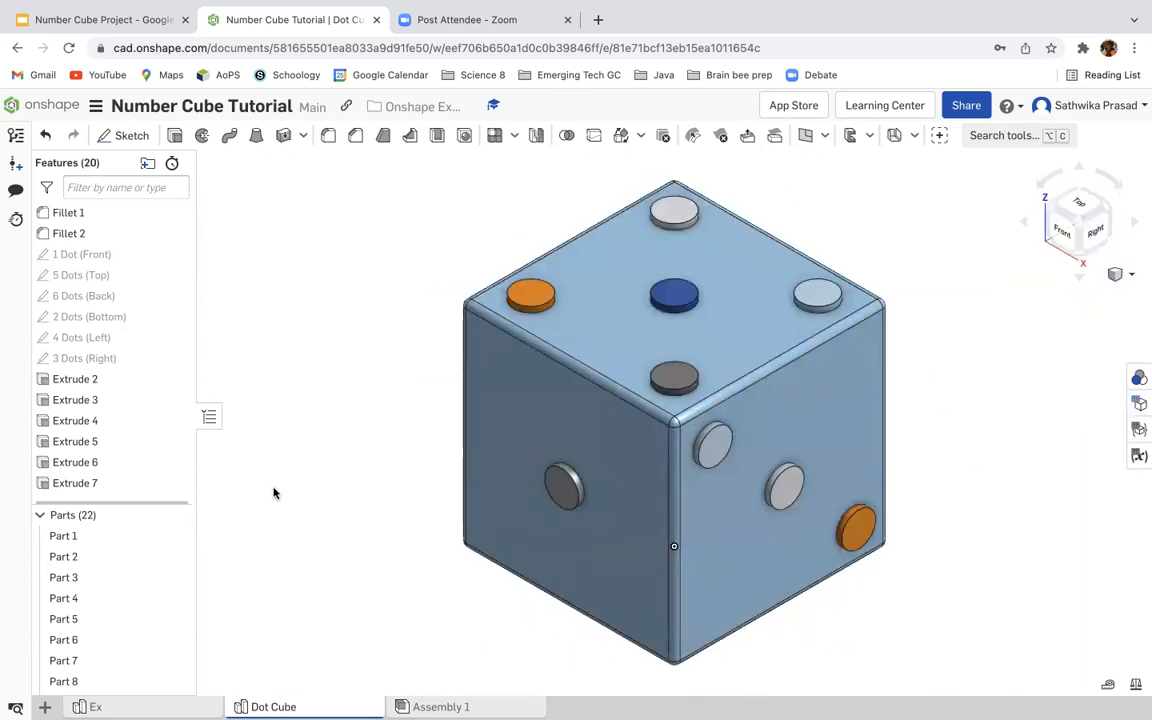
click(119, 541)
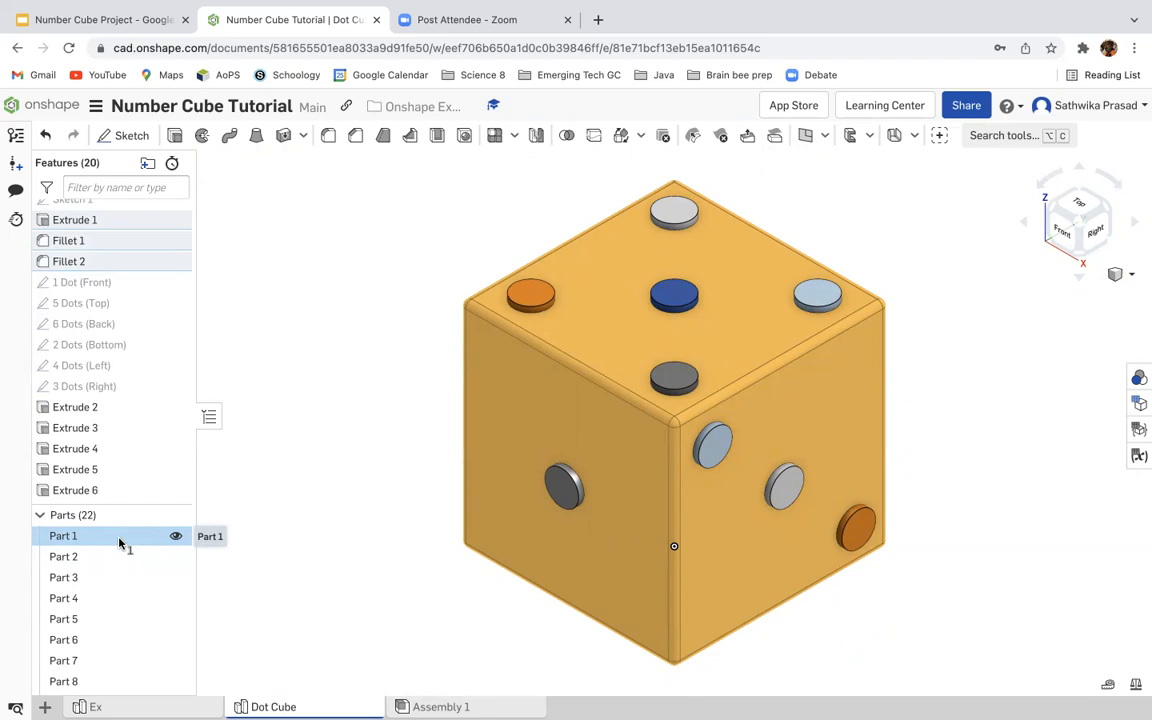
right_click(119, 543)
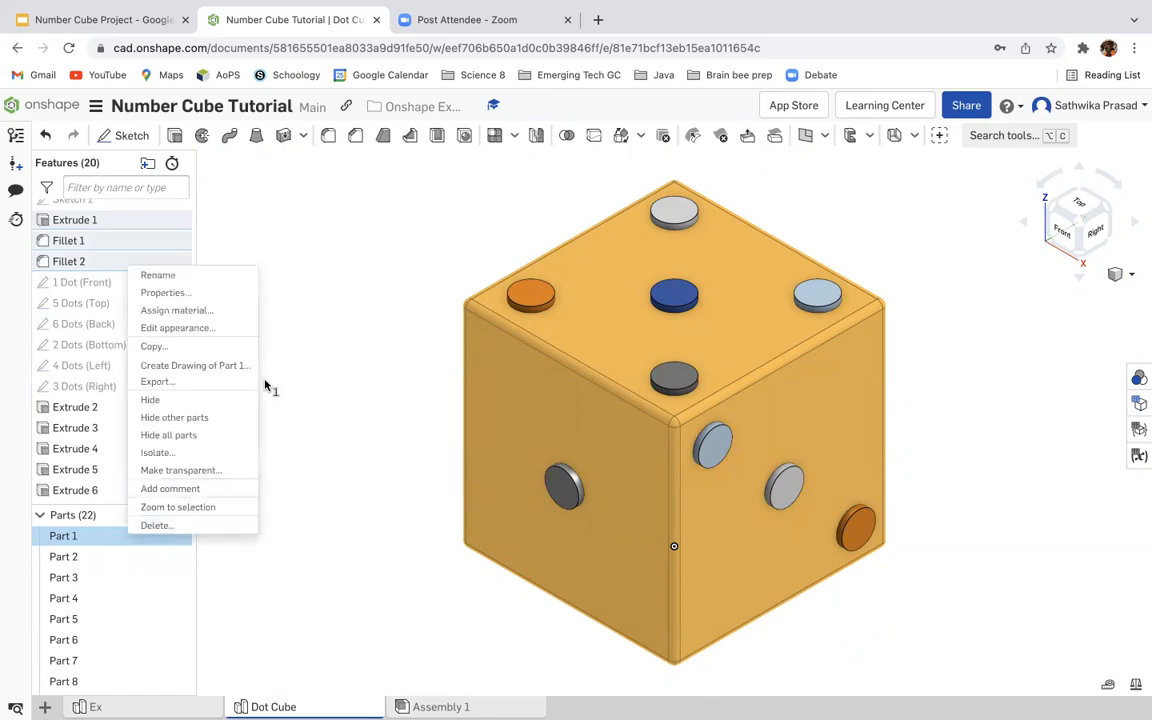
click(210, 329)
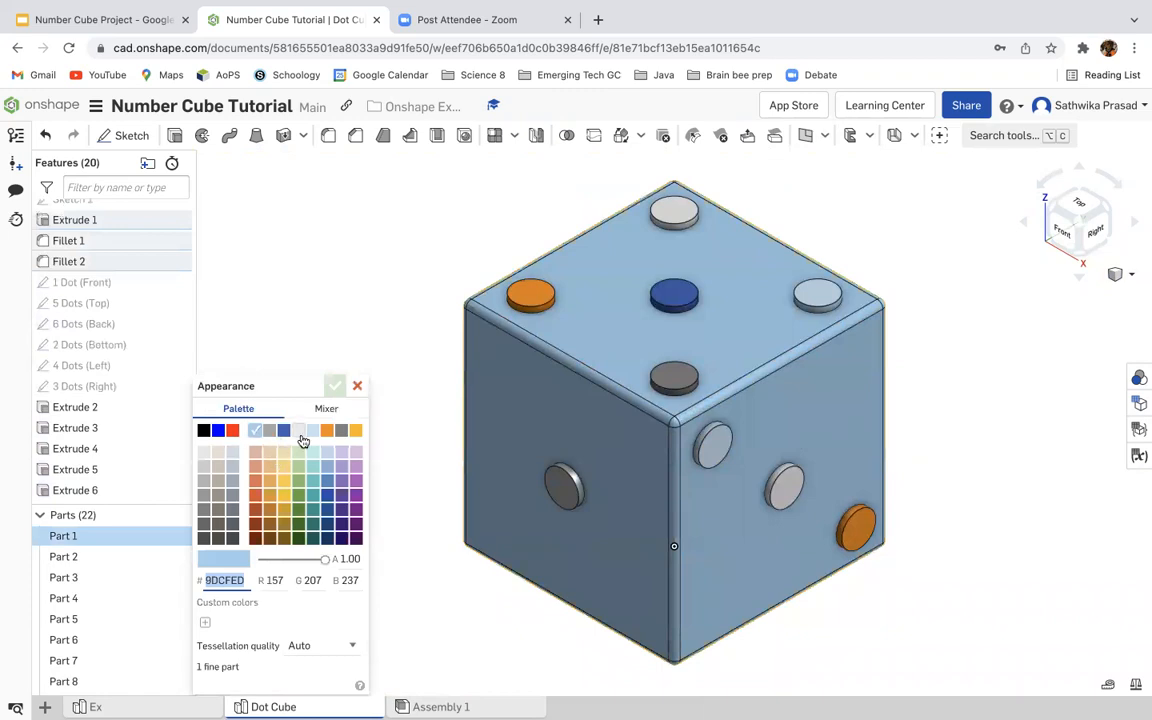
click(301, 434)
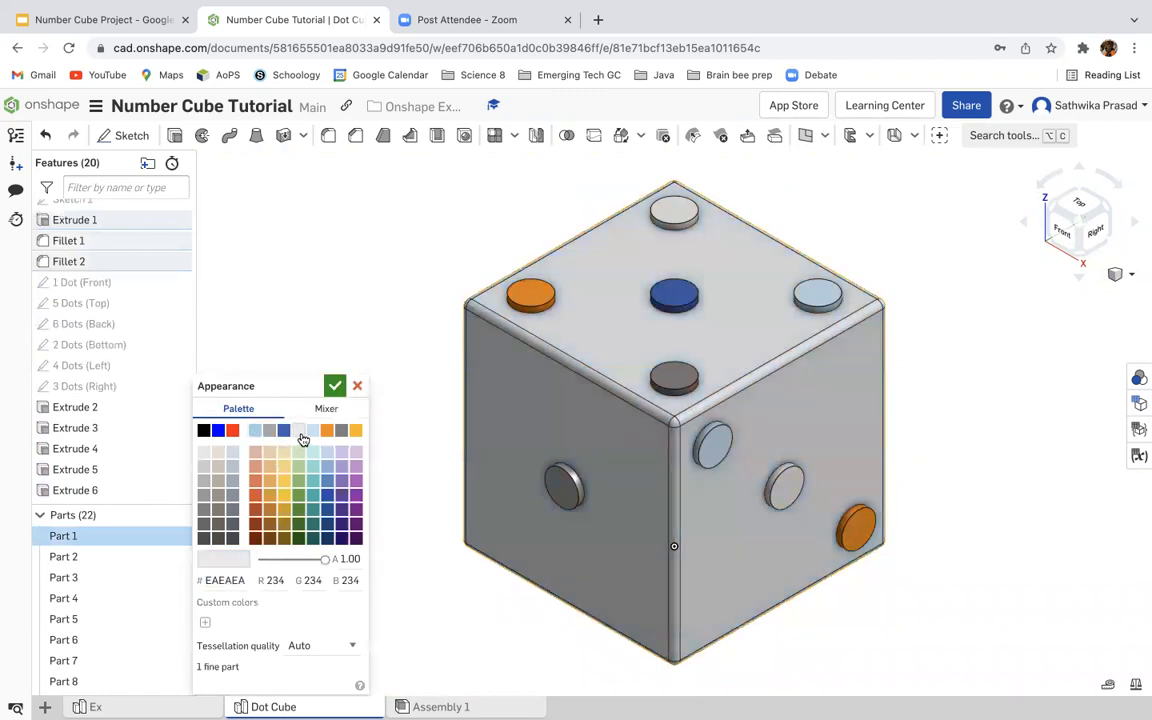
click(335, 388)
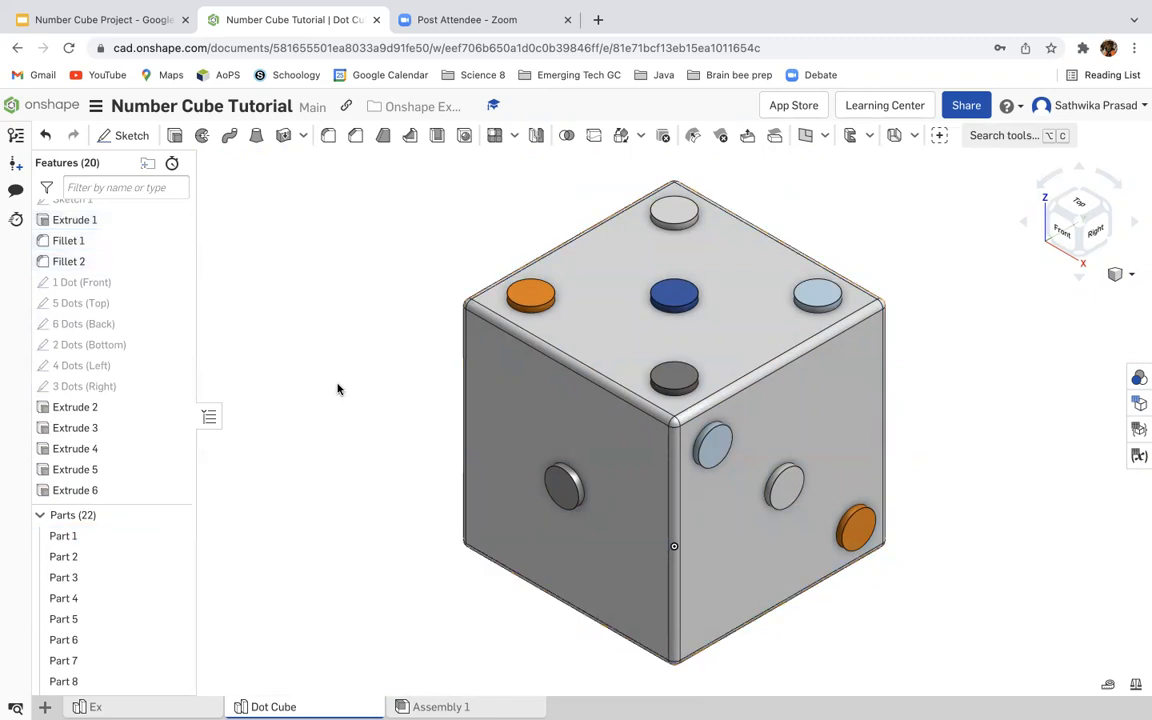
Step: Select all the dot parts, Part 2 through Part 22, and change their appearance together to black, 000000
click(115, 560)
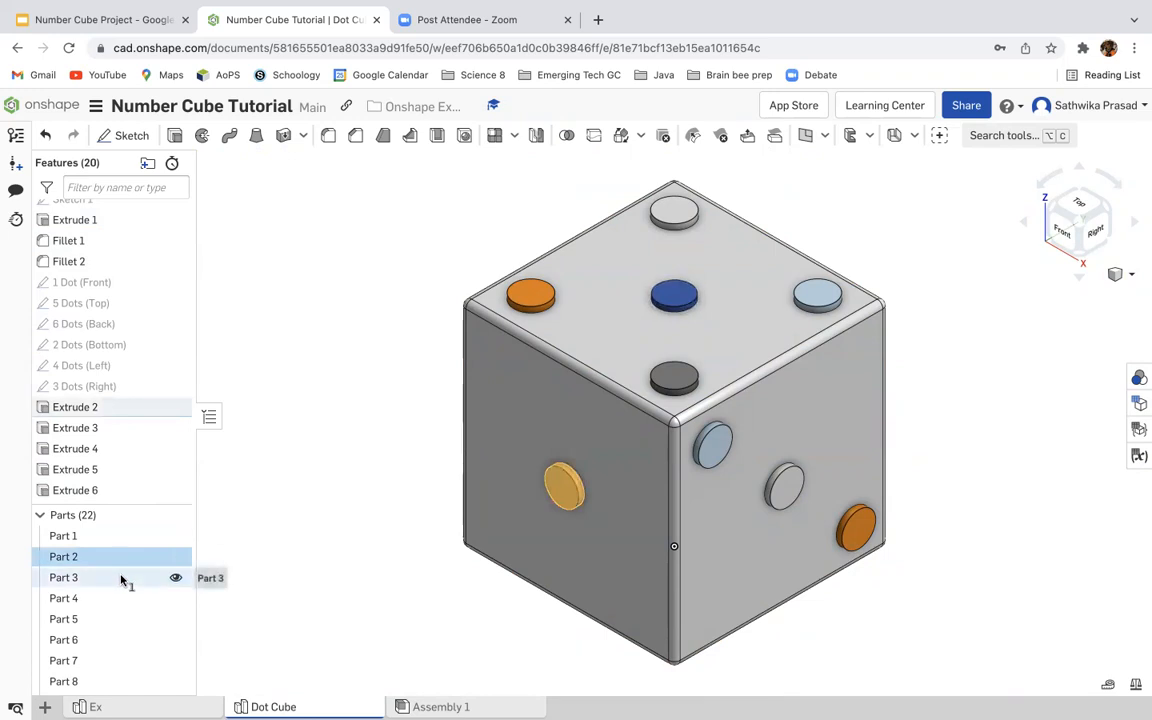
click(121, 578)
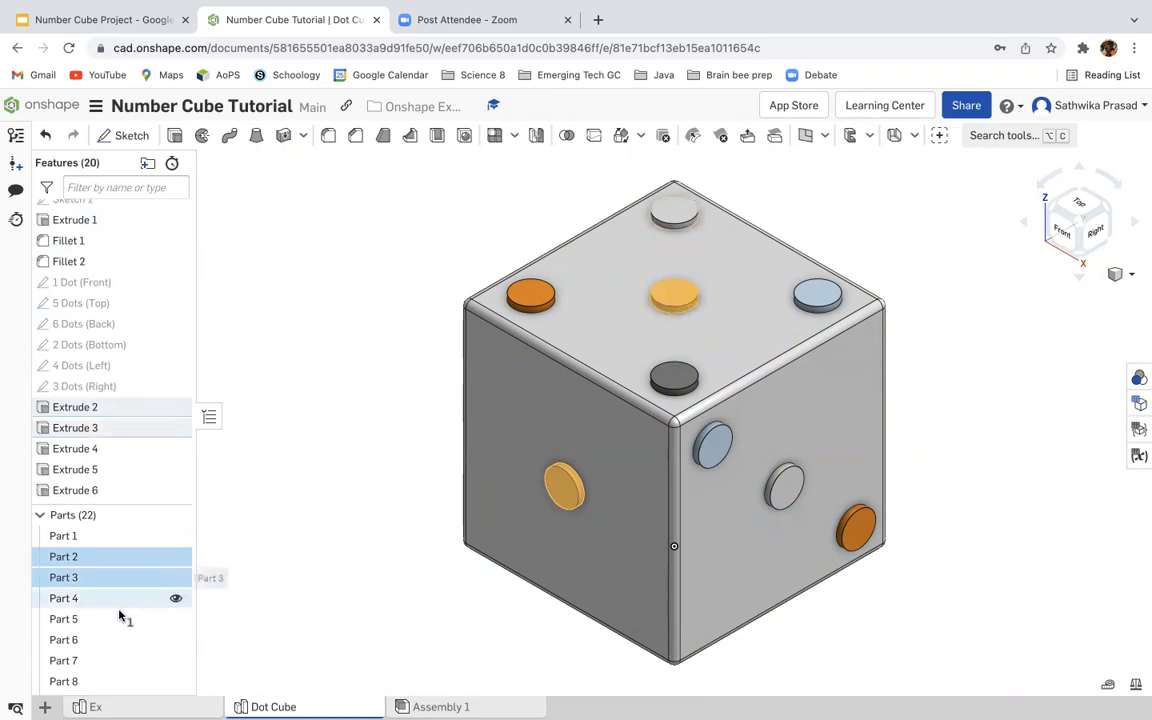
click(121, 600)
click(121, 620)
click(121, 640)
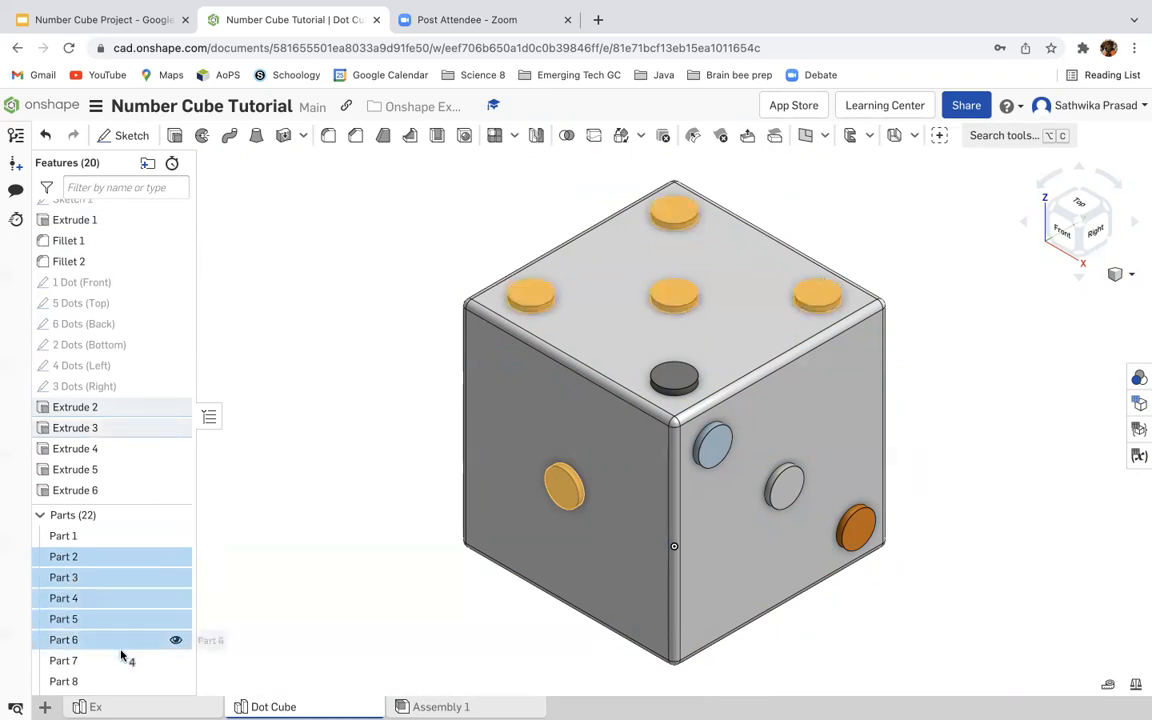
click(121, 660)
click(121, 680)
scroll(121, 679, down, 3)
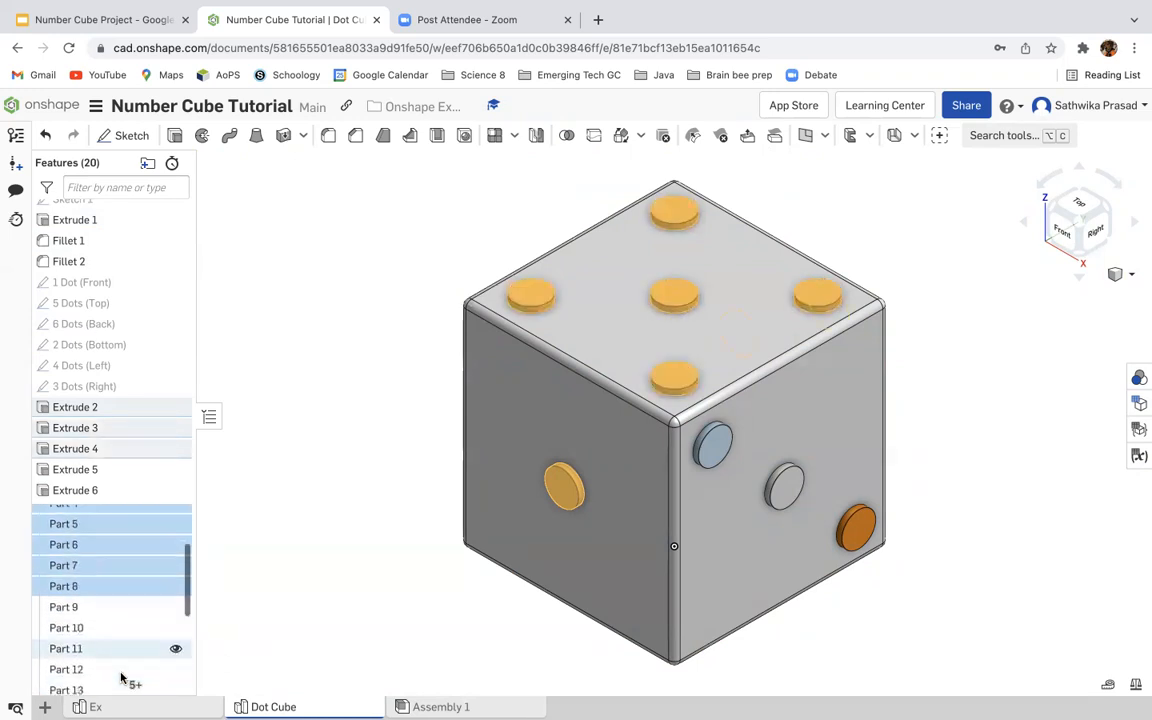
click(120, 607)
click(120, 628)
click(119, 648)
click(120, 668)
click(120, 688)
scroll(114, 682, down, 3)
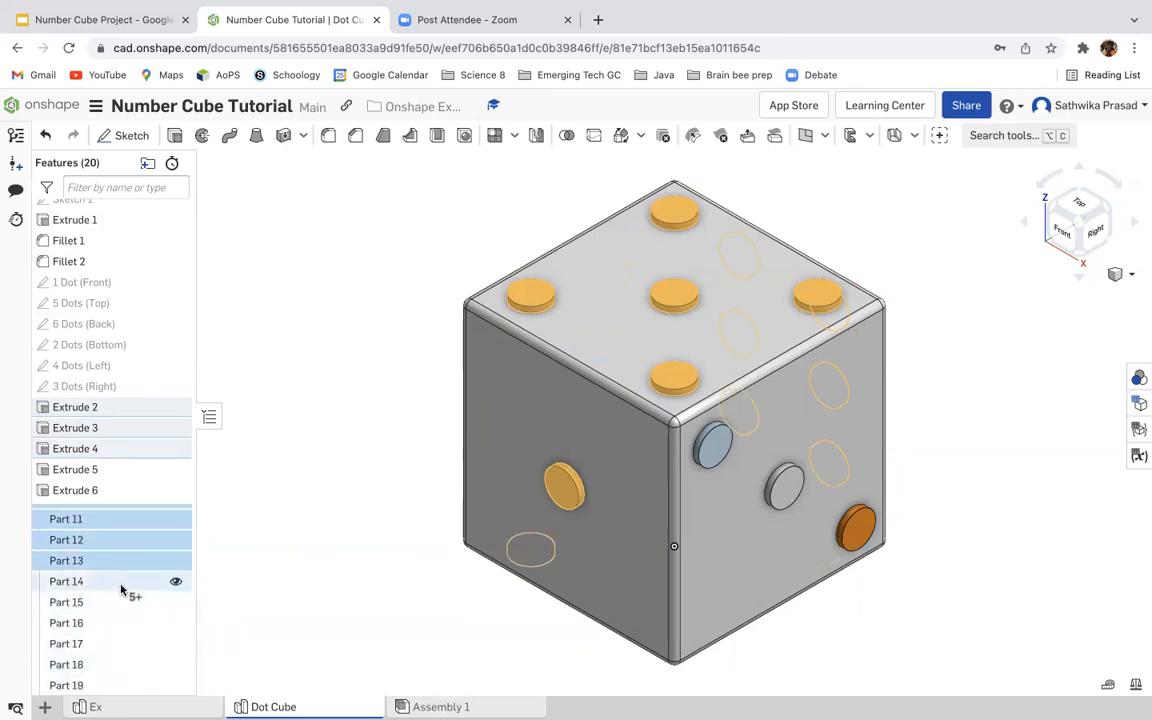
shift+click(121, 586)
shift+click(122, 604)
shift+click(122, 624)
shift+click(121, 643)
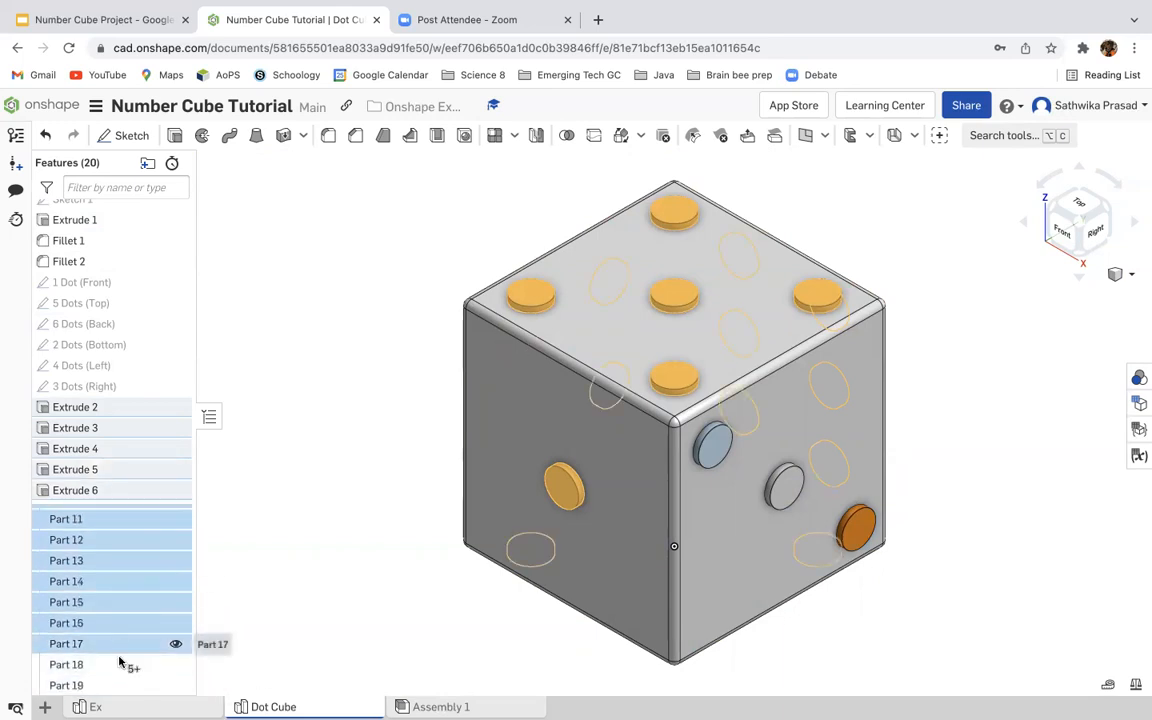
shift+click(121, 665)
click(114, 686)
scroll(114, 686, down, 2)
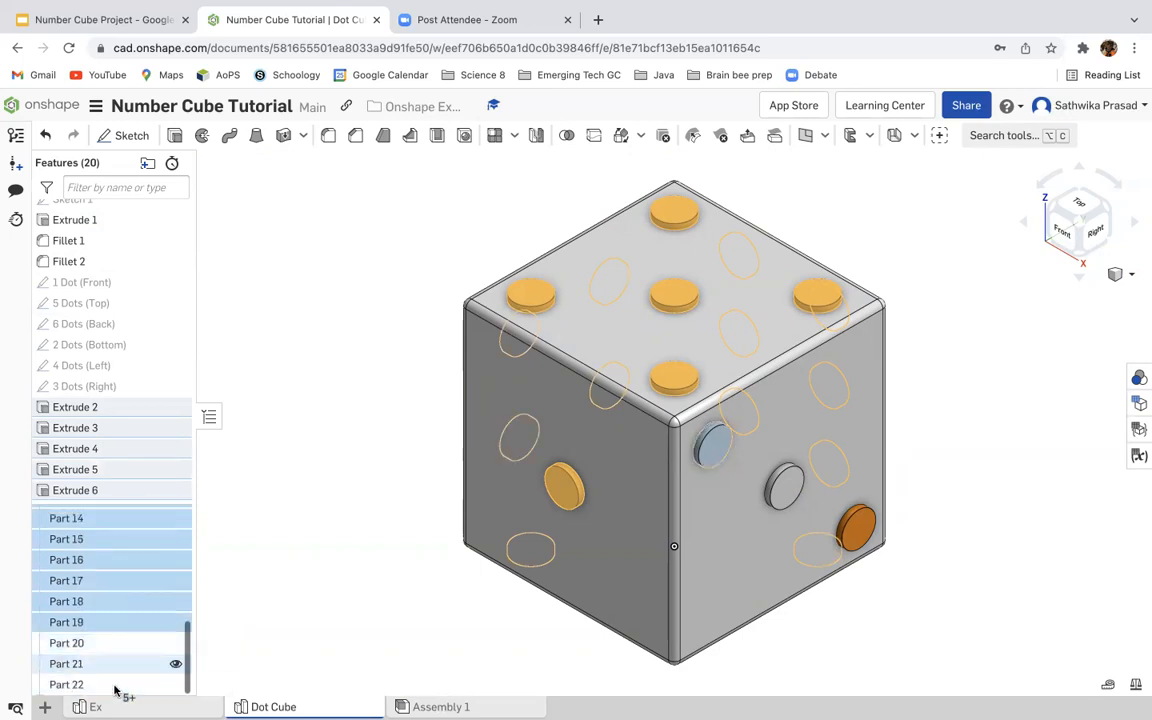
click(114, 643)
click(114, 664)
shift+click(114, 683)
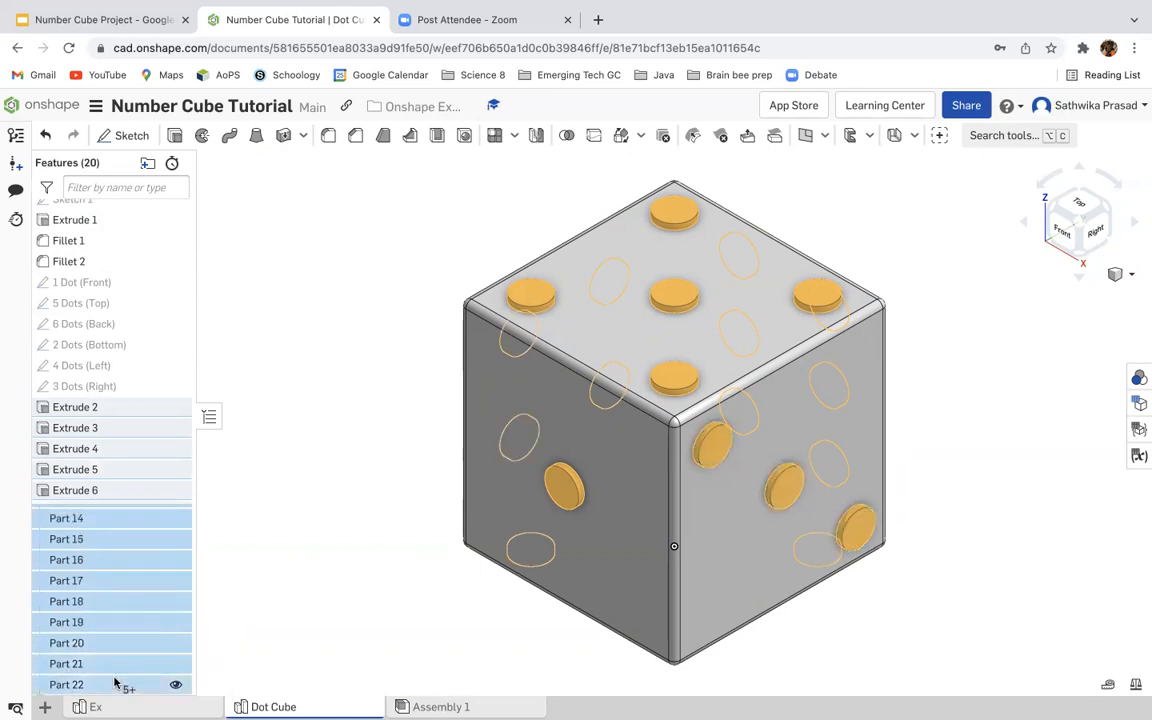
right_click(125, 655)
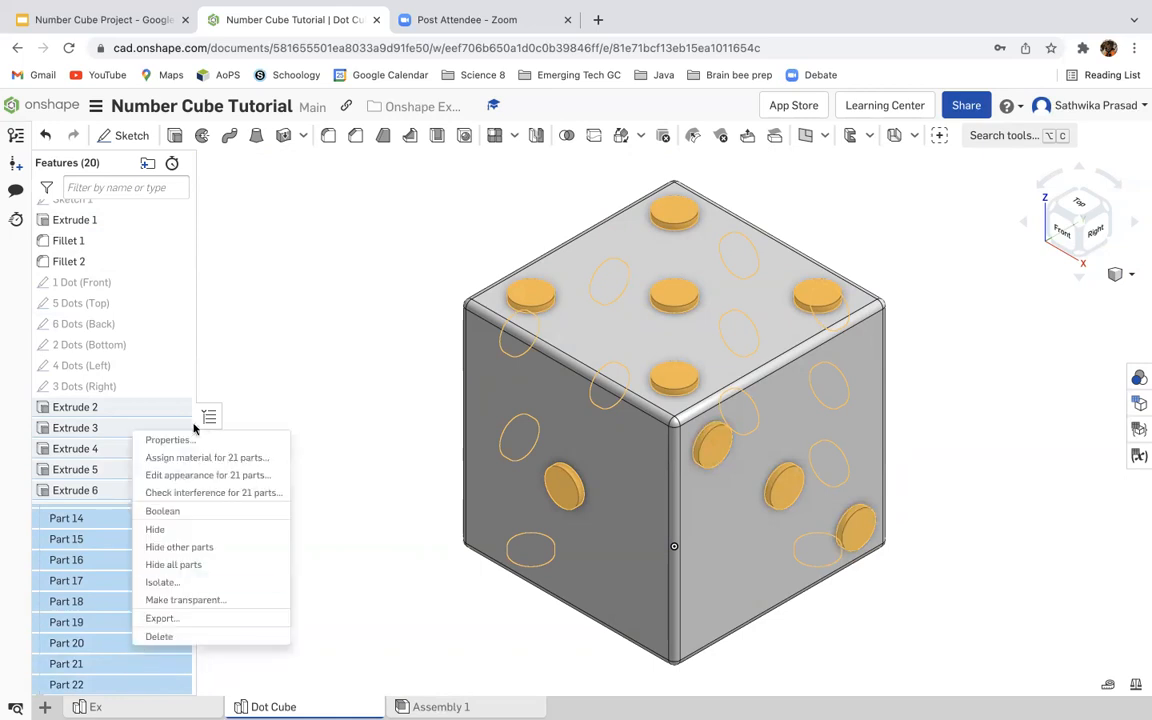
click(216, 476)
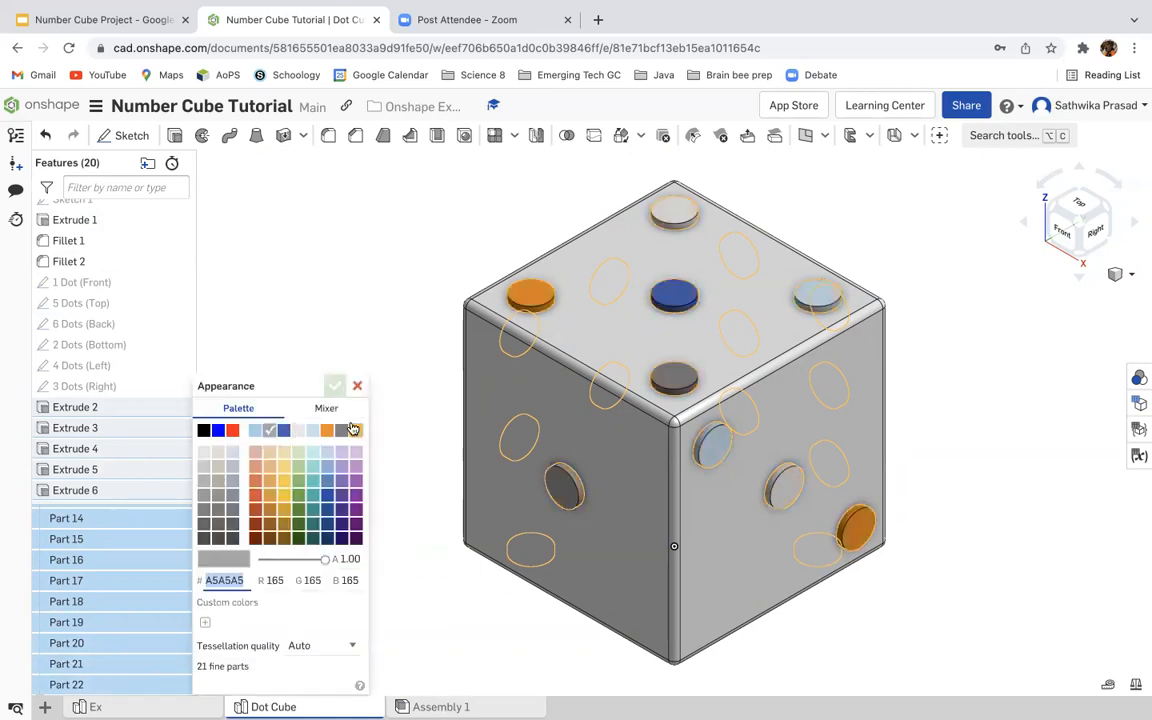
click(203, 431)
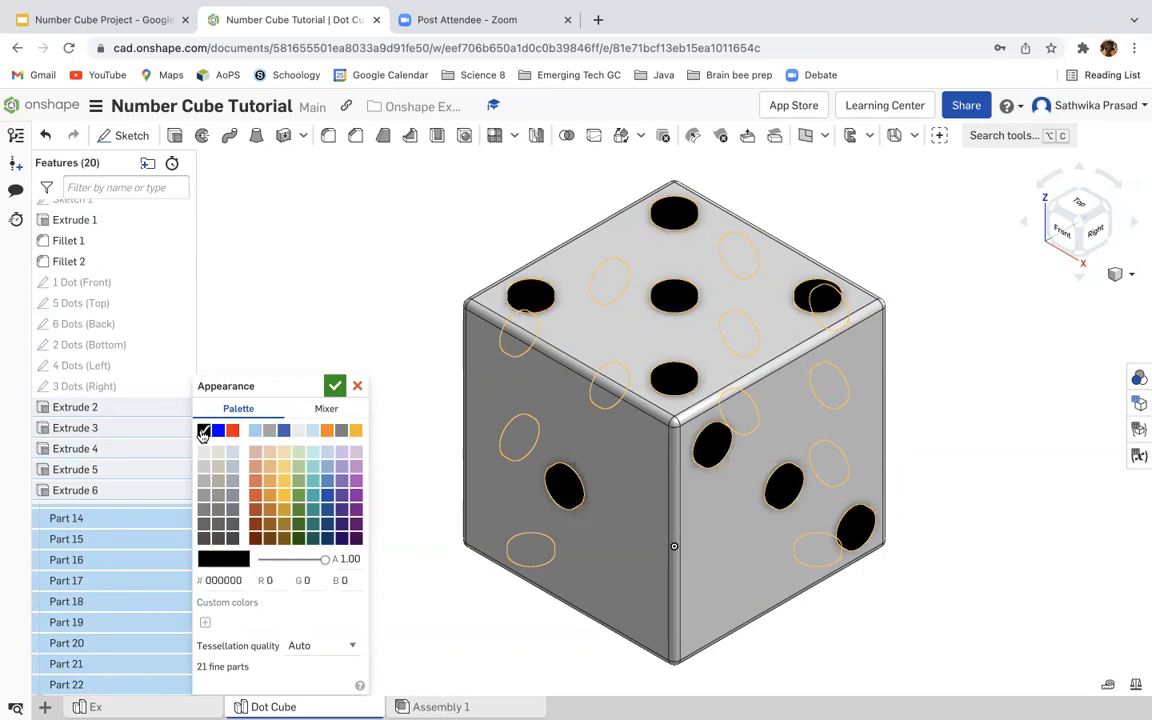
click(335, 388)
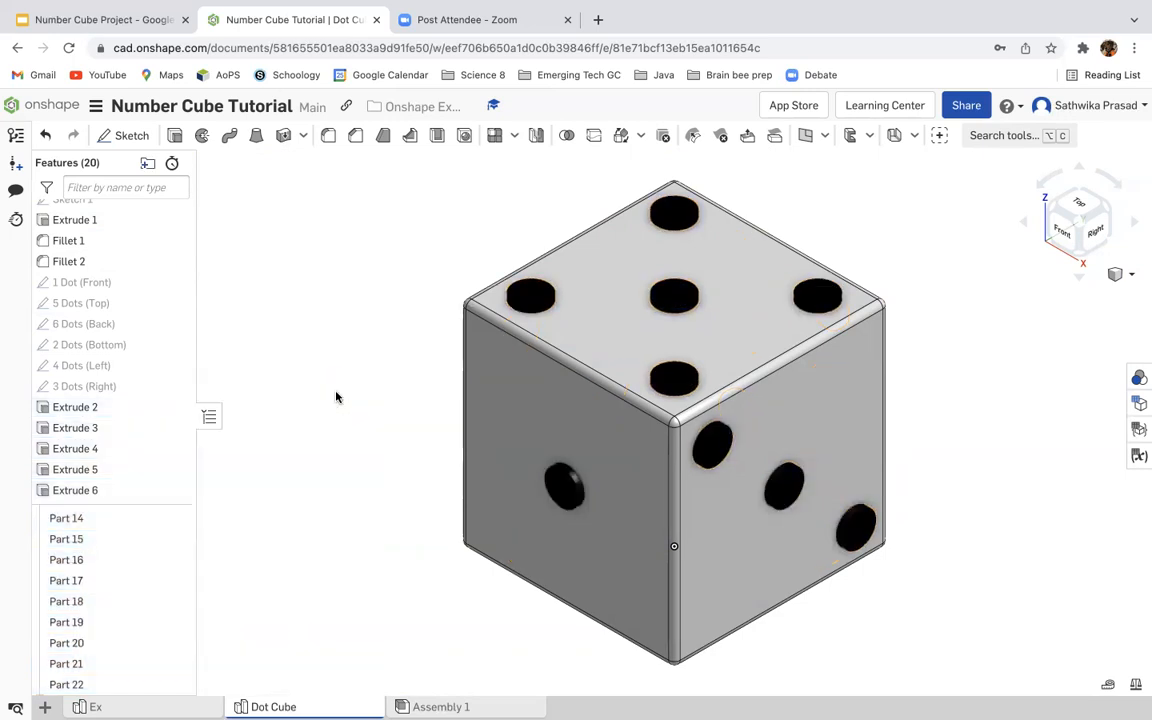